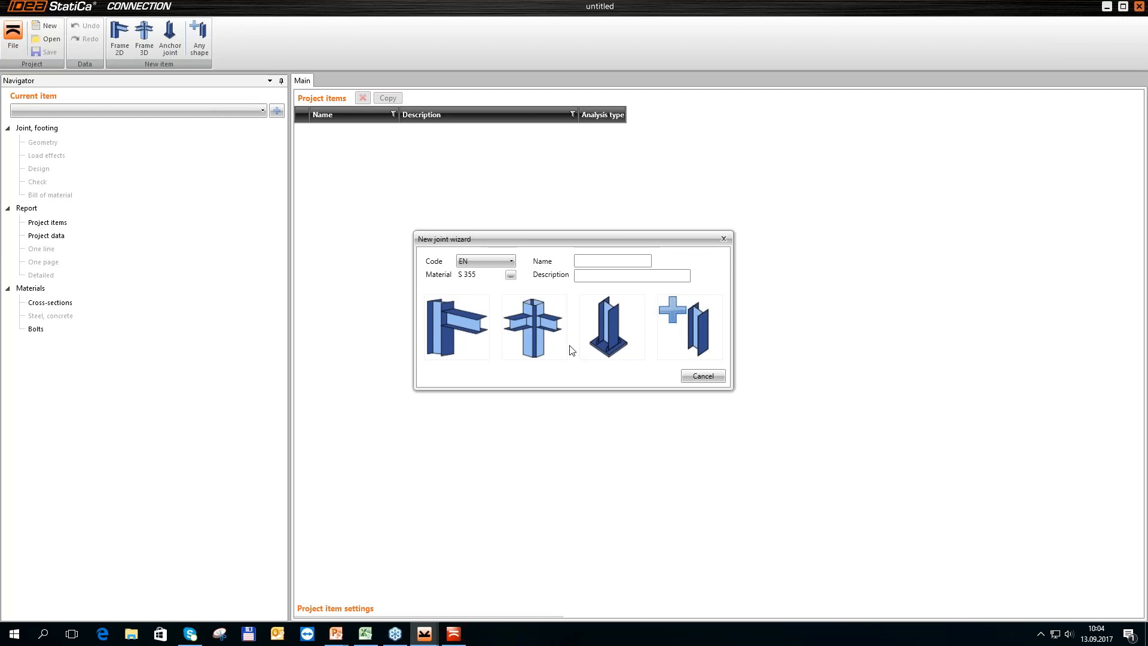
- Create a 3D frame joint in steel S 235 using the topology with one column and two perpendicular beams
left_click(498, 262)
left_click(511, 275)
left_click(510, 136)
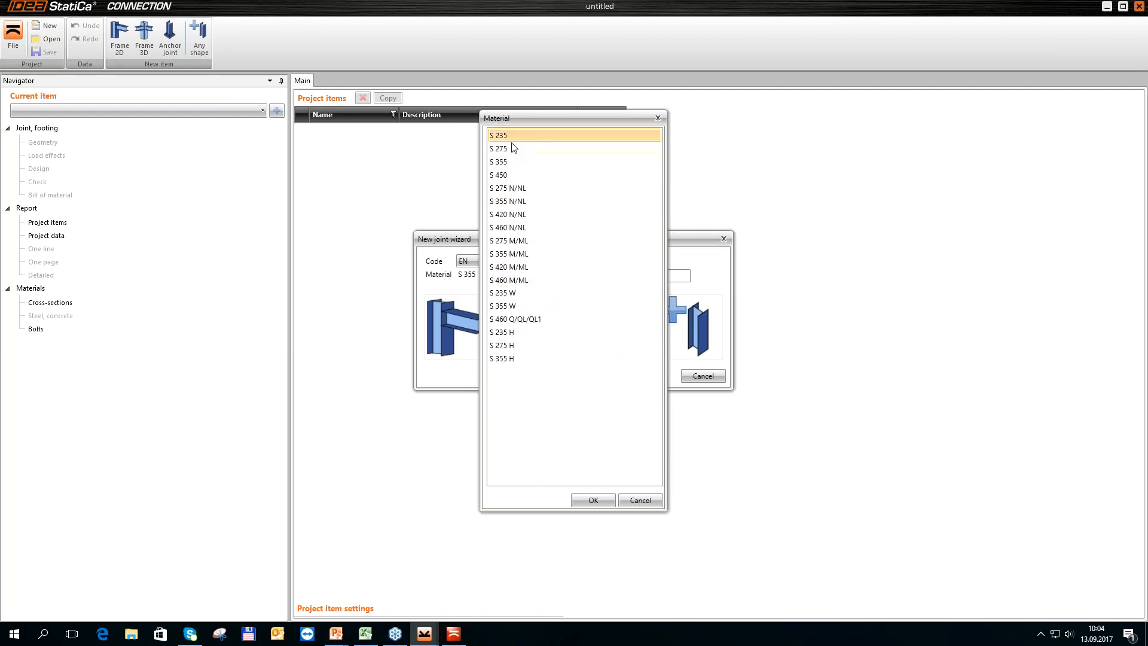
left_click(594, 501)
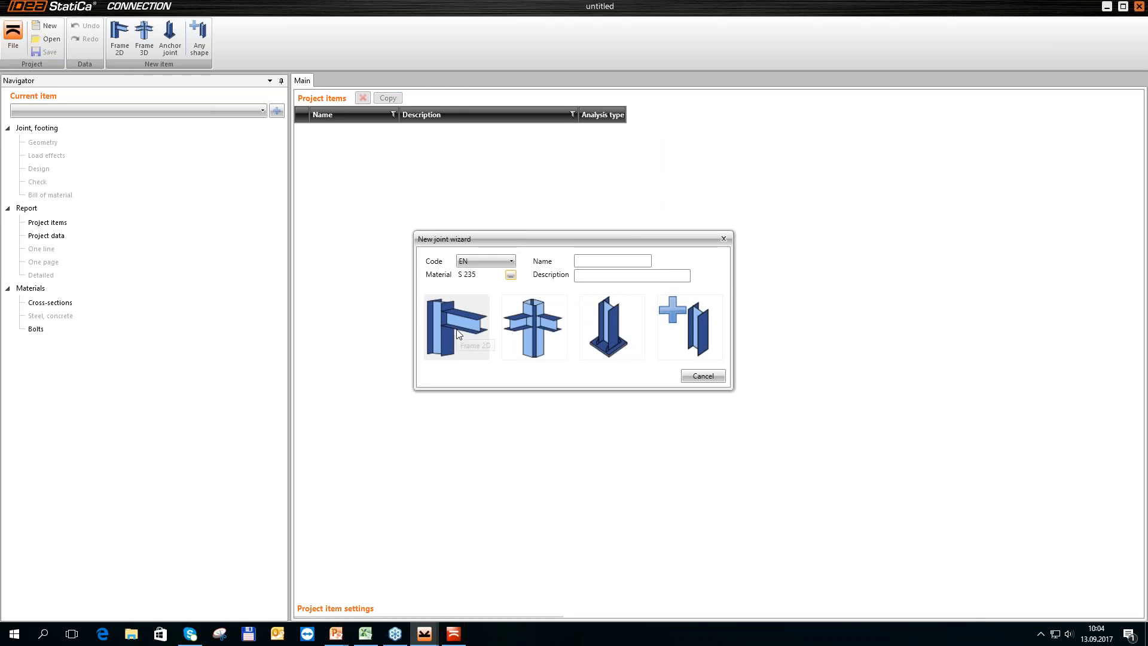
left_click(530, 332)
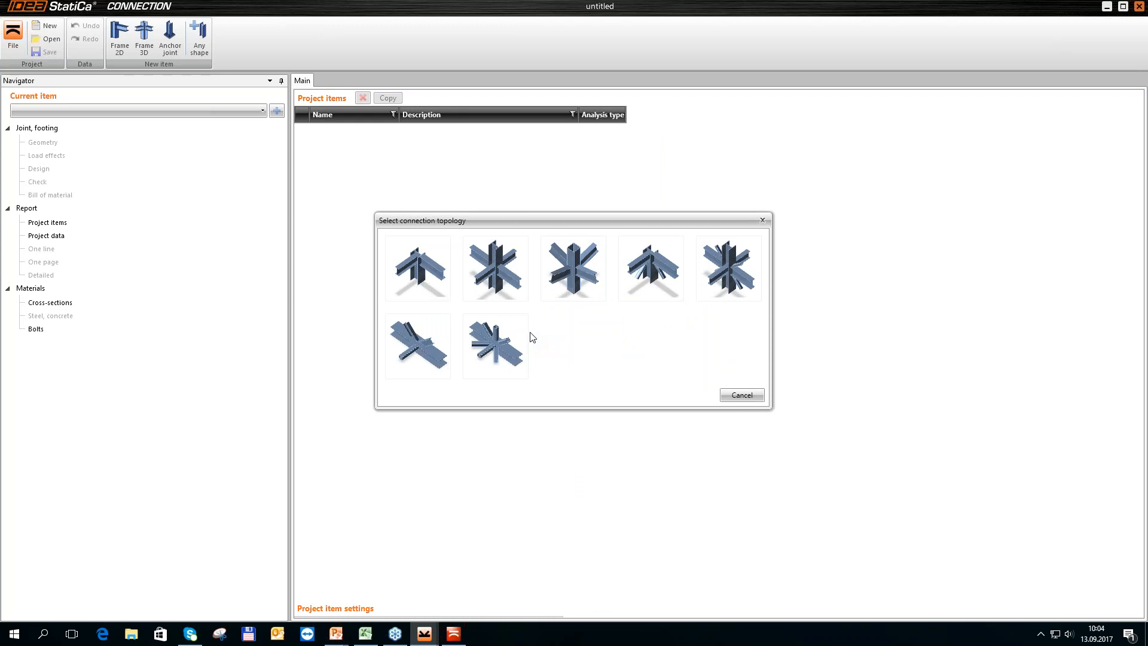
left_click(412, 287)
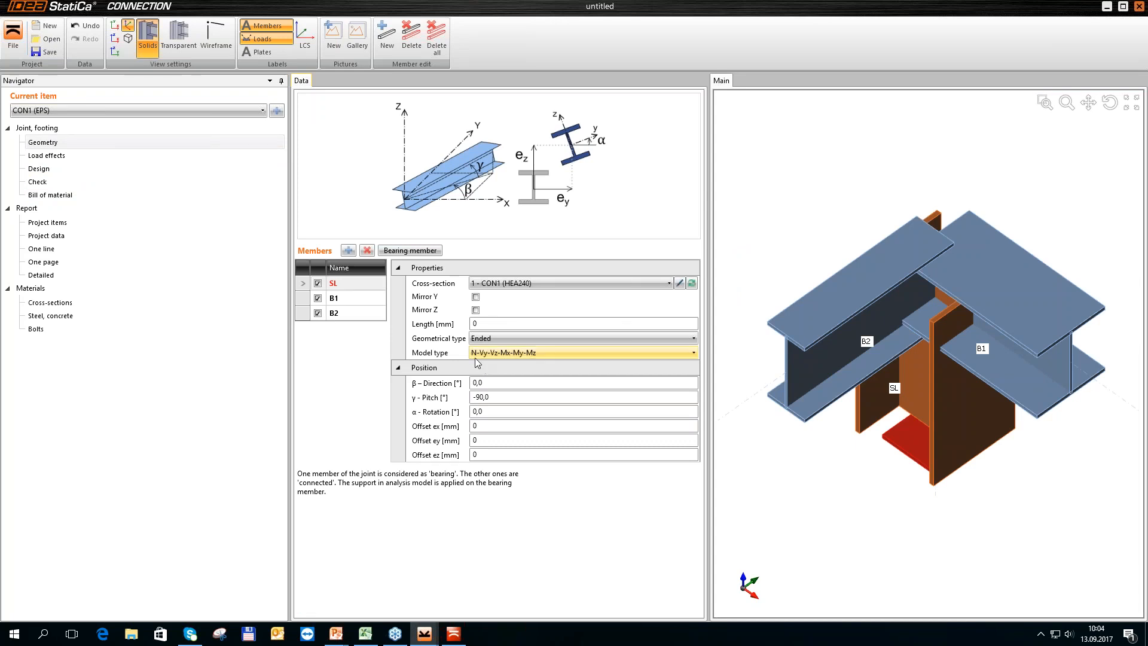
- Set the length of column member SL to 600 mm
left_click(433, 327)
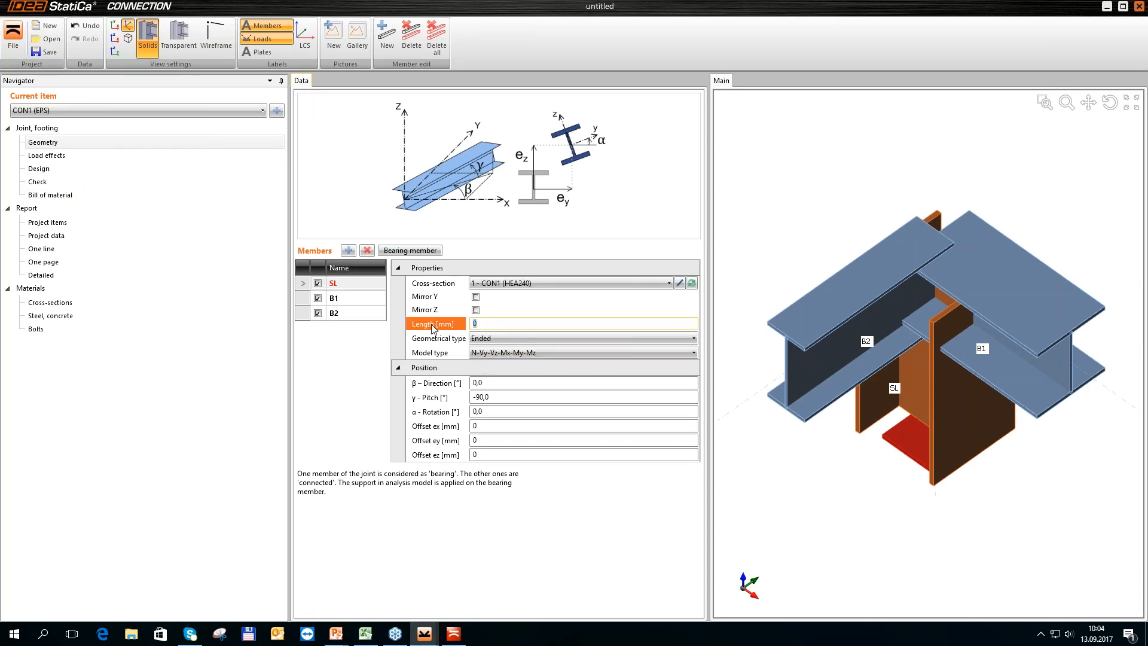
type("600")
key("Tab")
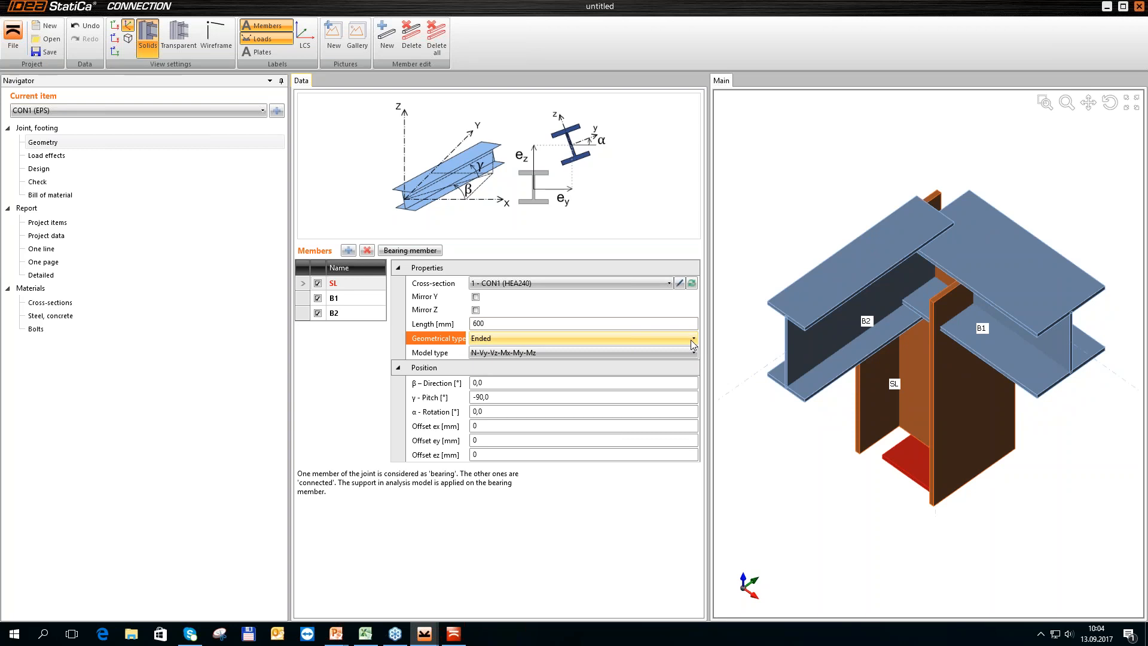
- Start a new general cross-section for column SL and add a rolled HEB600 section as its first component
left_click(693, 283)
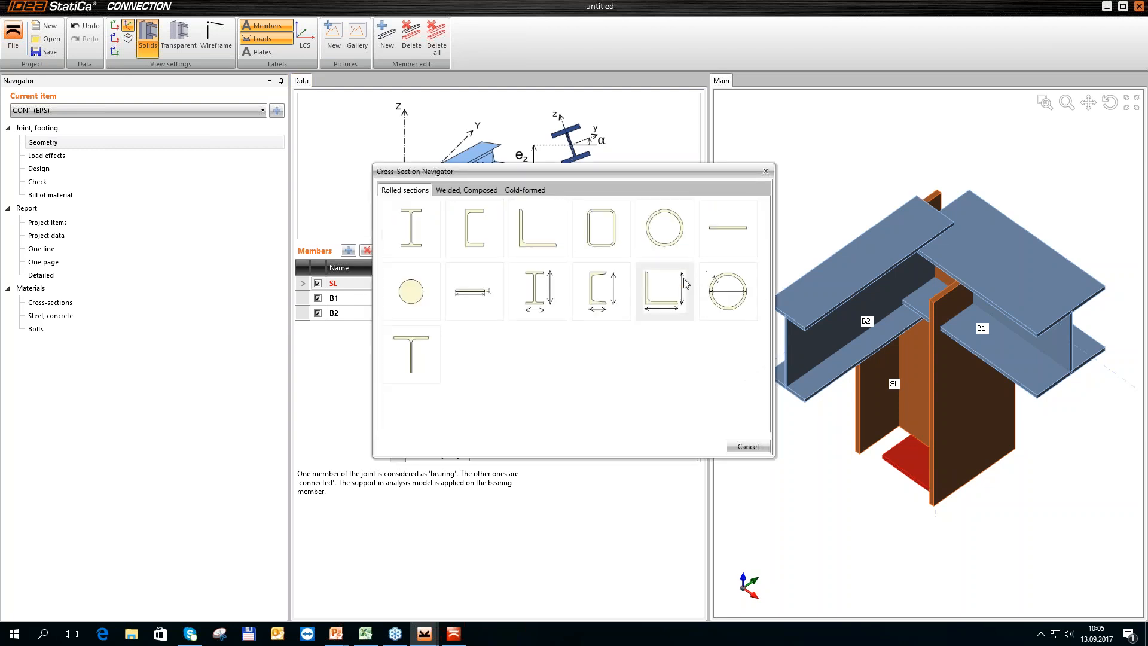
left_click(475, 191)
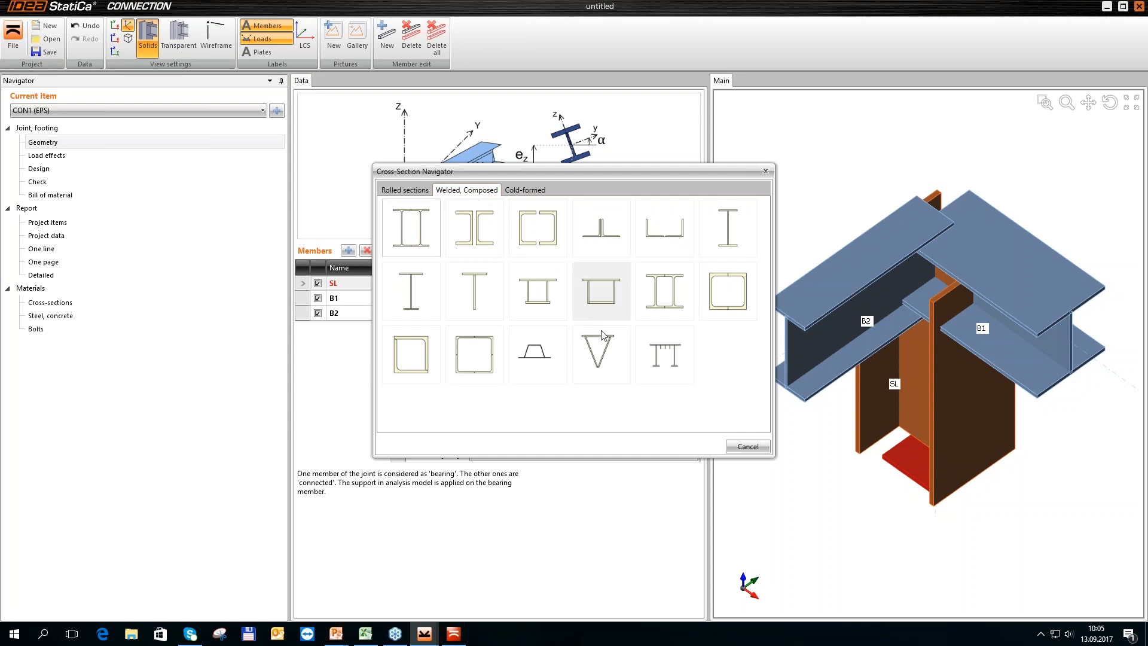
left_click(655, 354)
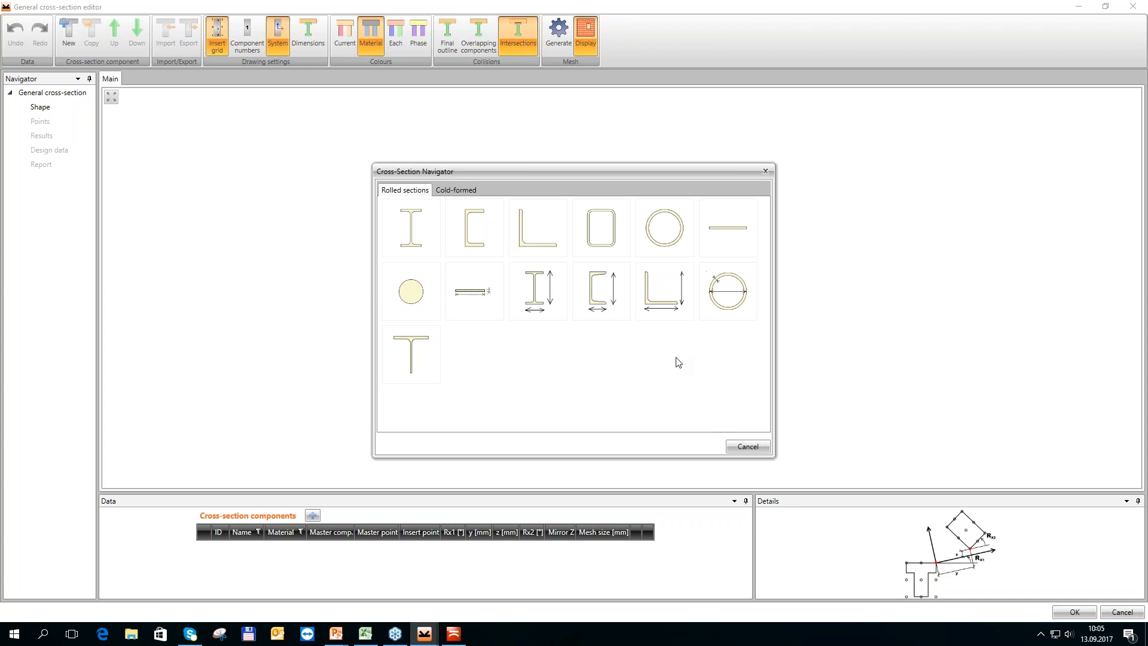
left_click(429, 240)
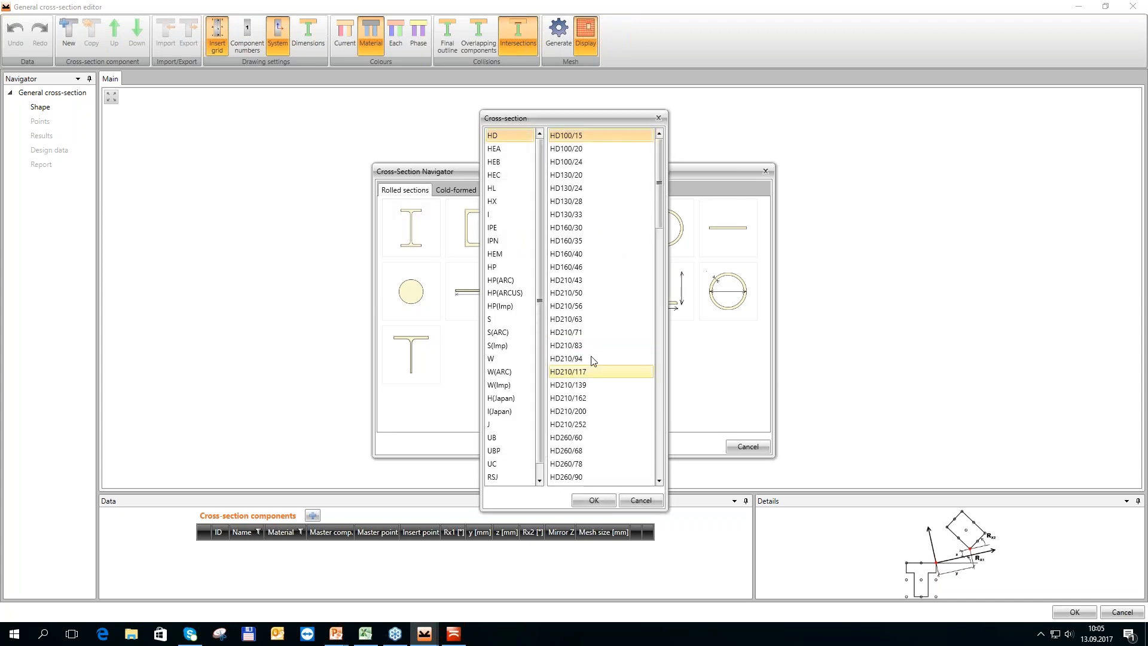
left_click(497, 163)
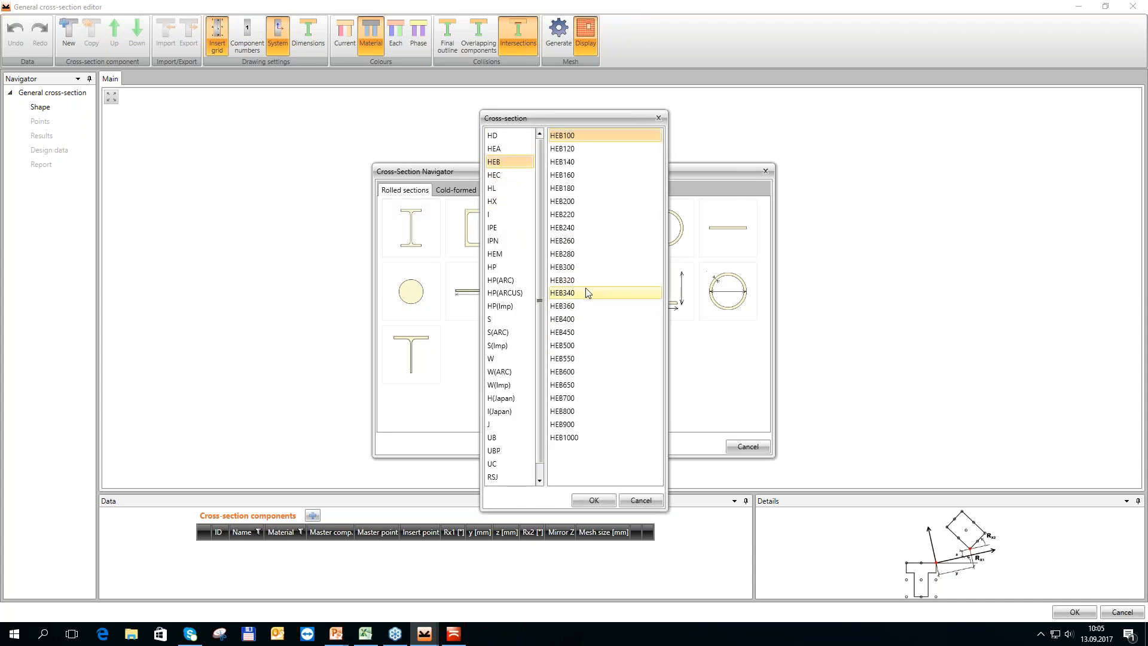
left_click(574, 373)
left_click(594, 500)
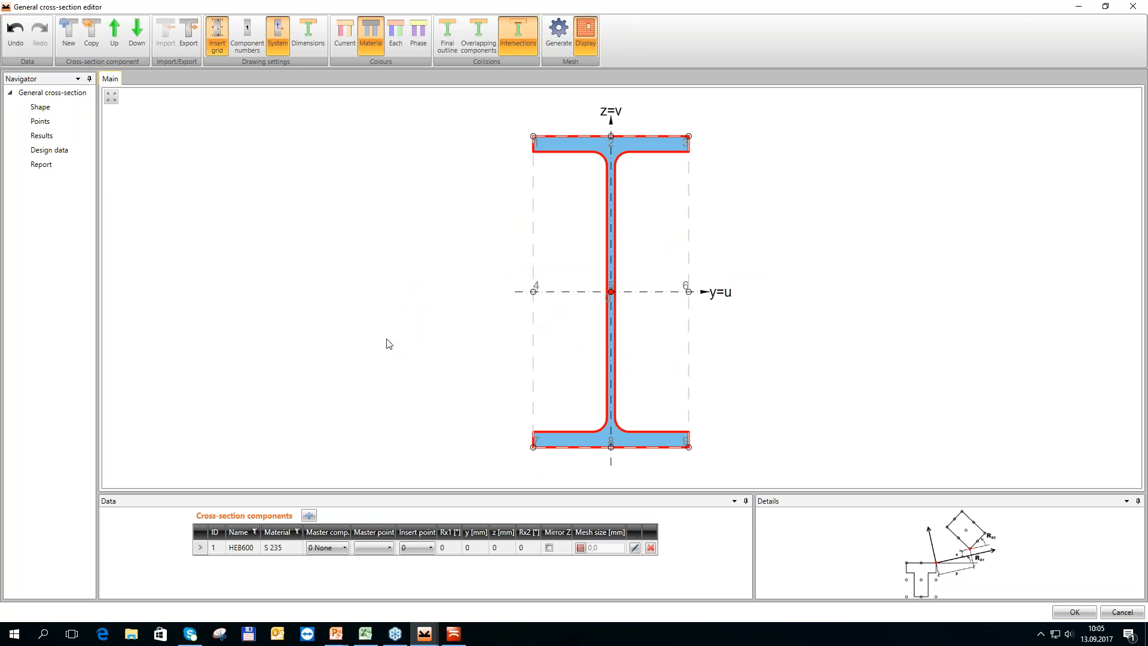
- Add a rolled T section cut from HEB500 as the second component of the general cross-section
left_click(309, 516)
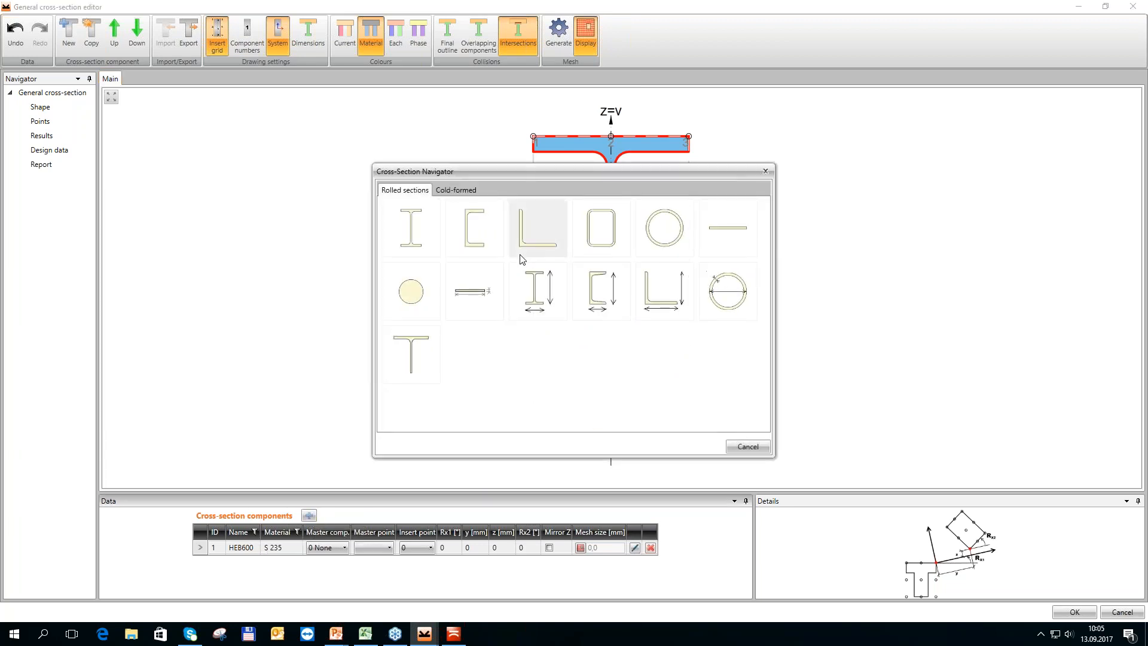
left_click(431, 354)
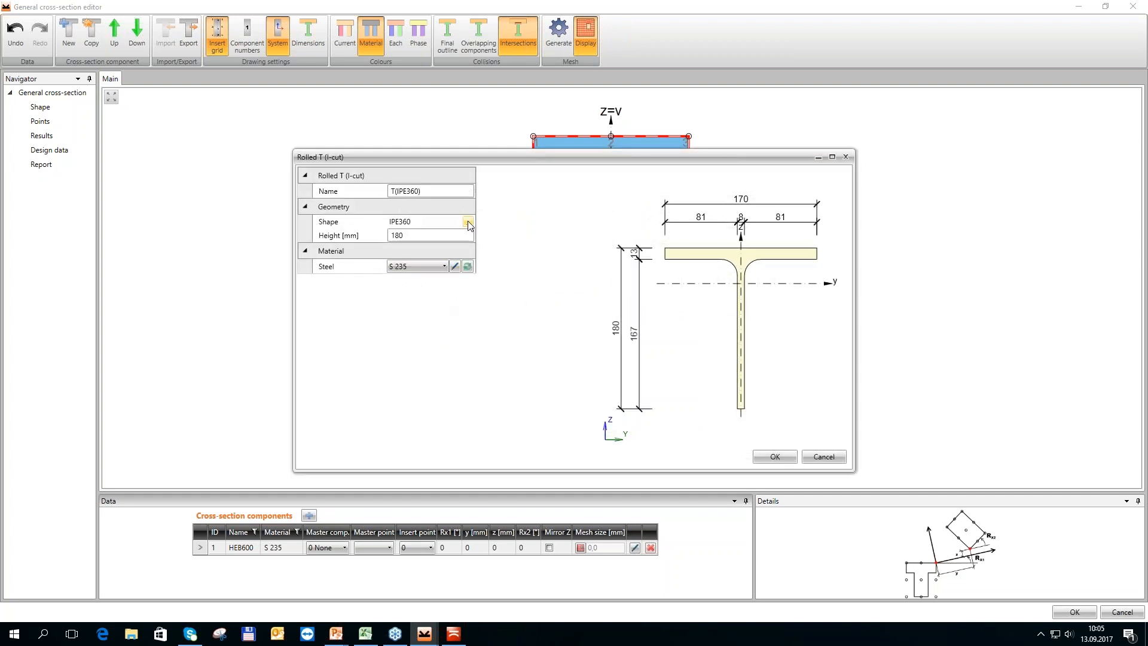
left_click(468, 221)
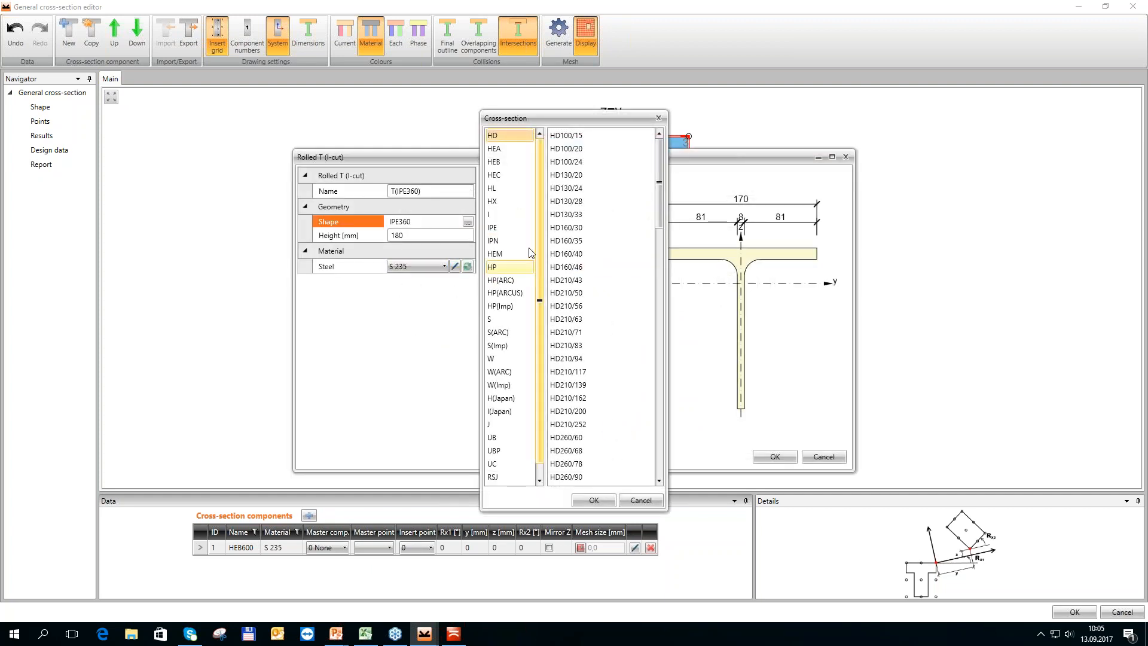
left_click(508, 162)
left_click(579, 346)
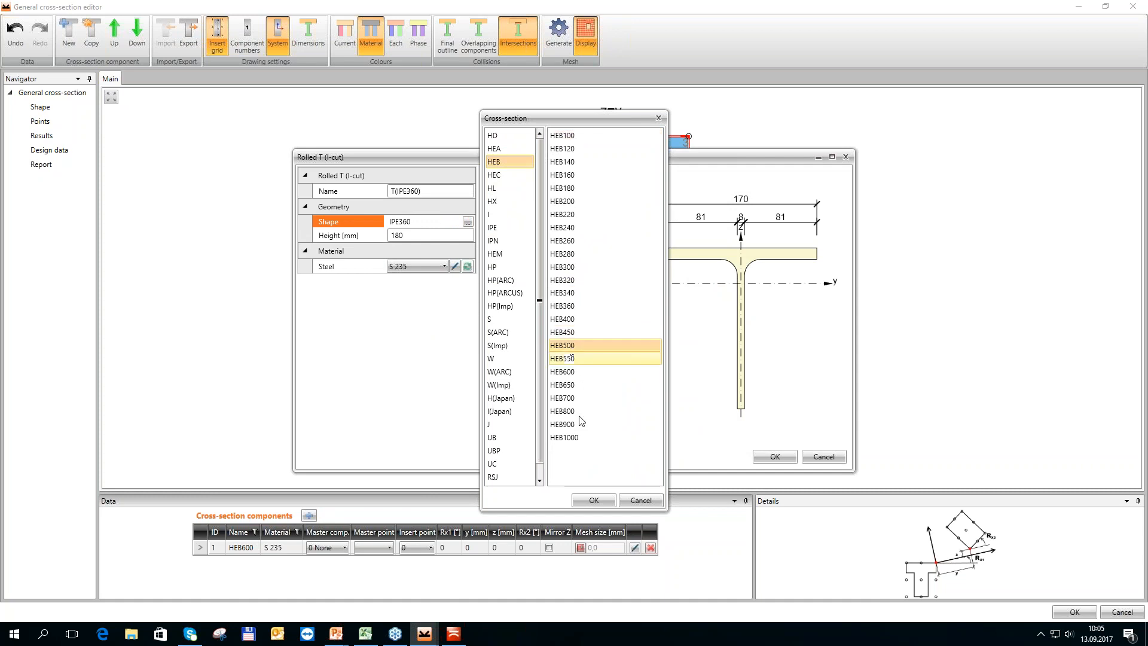
left_click(594, 500)
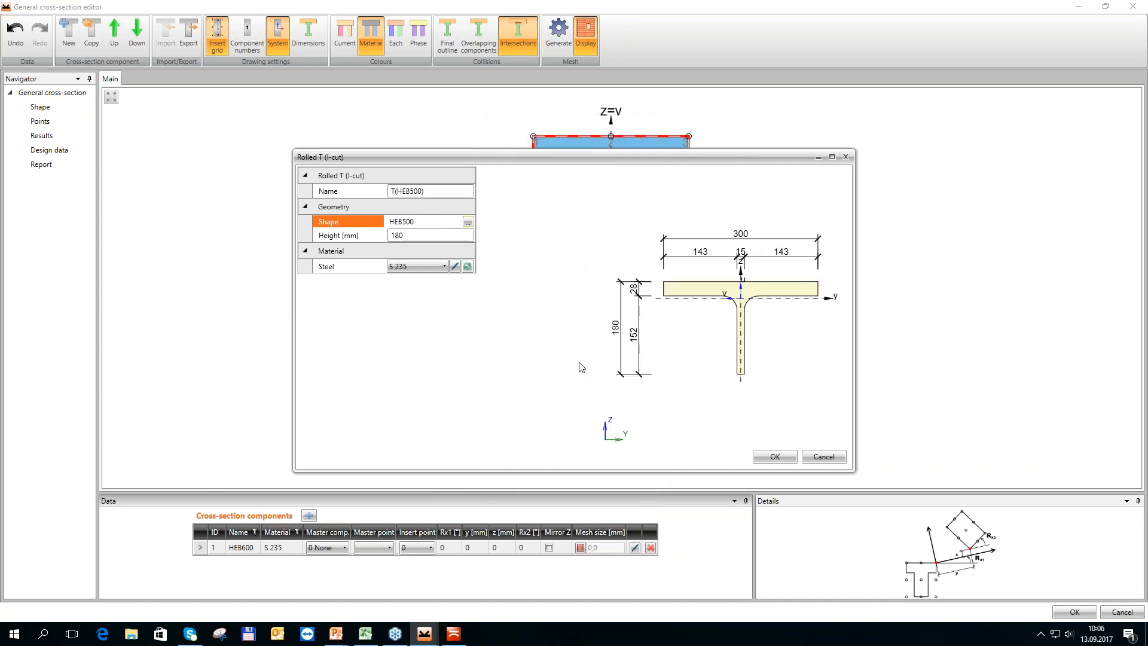
left_click(777, 459)
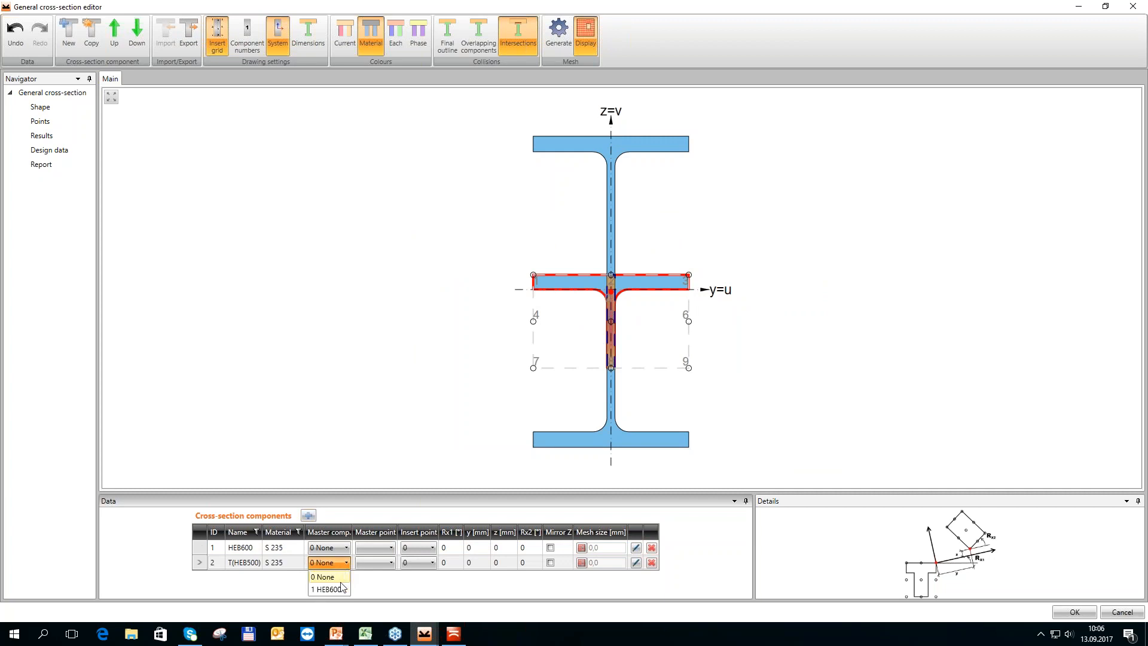
- Attach the T component to master component HEB600, rotated by Rx1 of 90° and with insert point 8
left_click(339, 589)
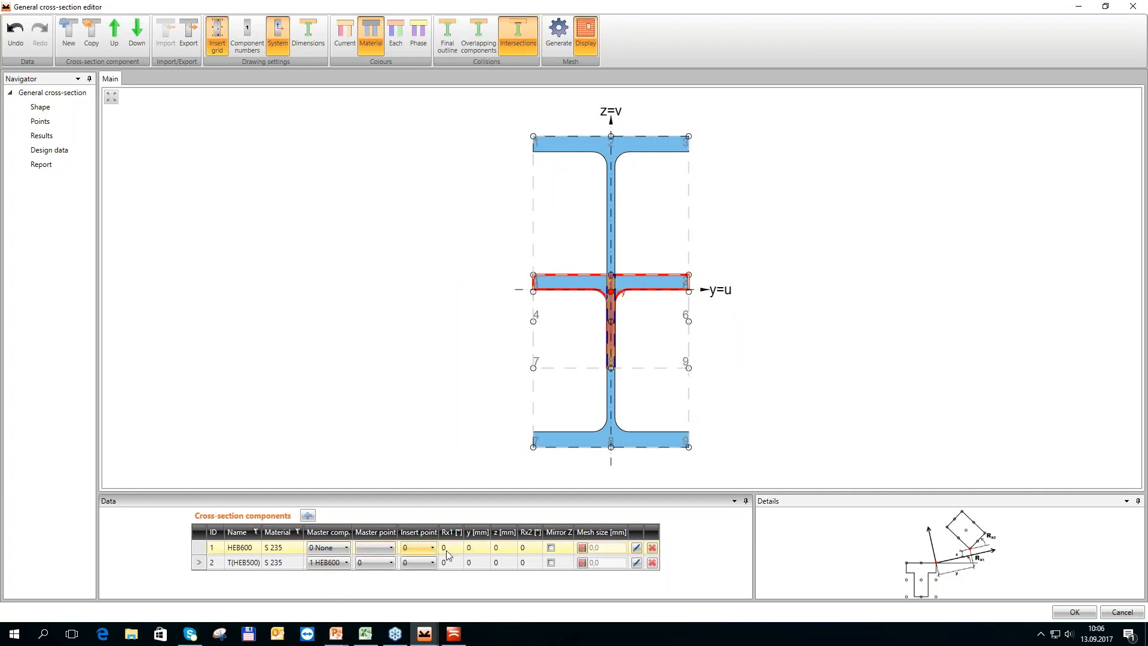
left_click(458, 564)
type("90")
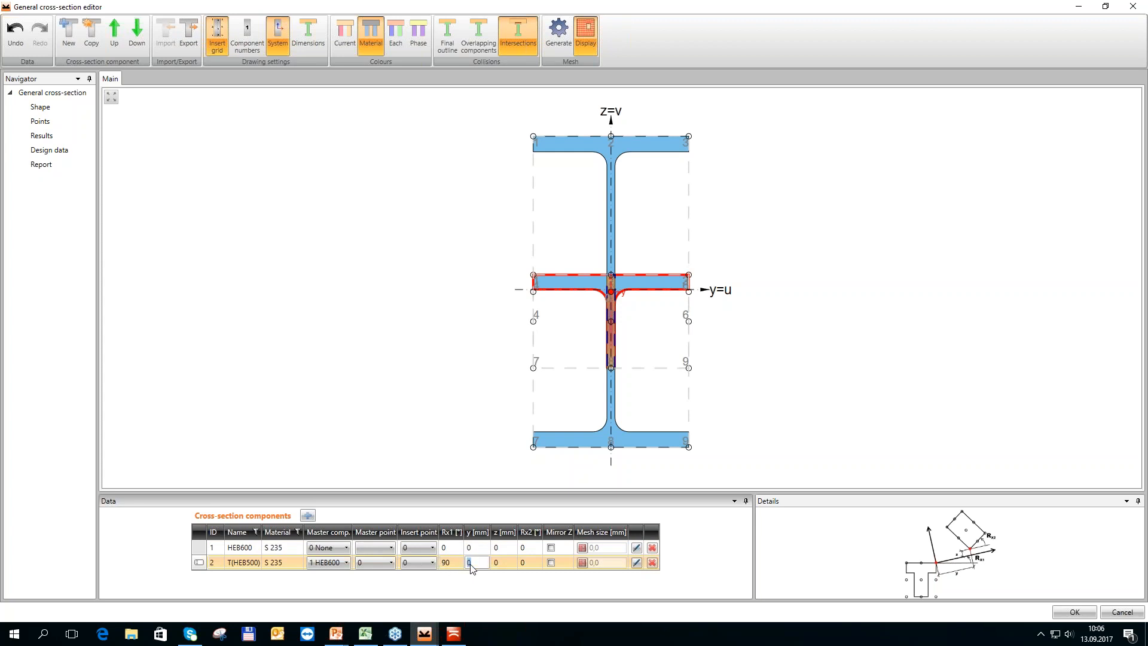
key("Tab")
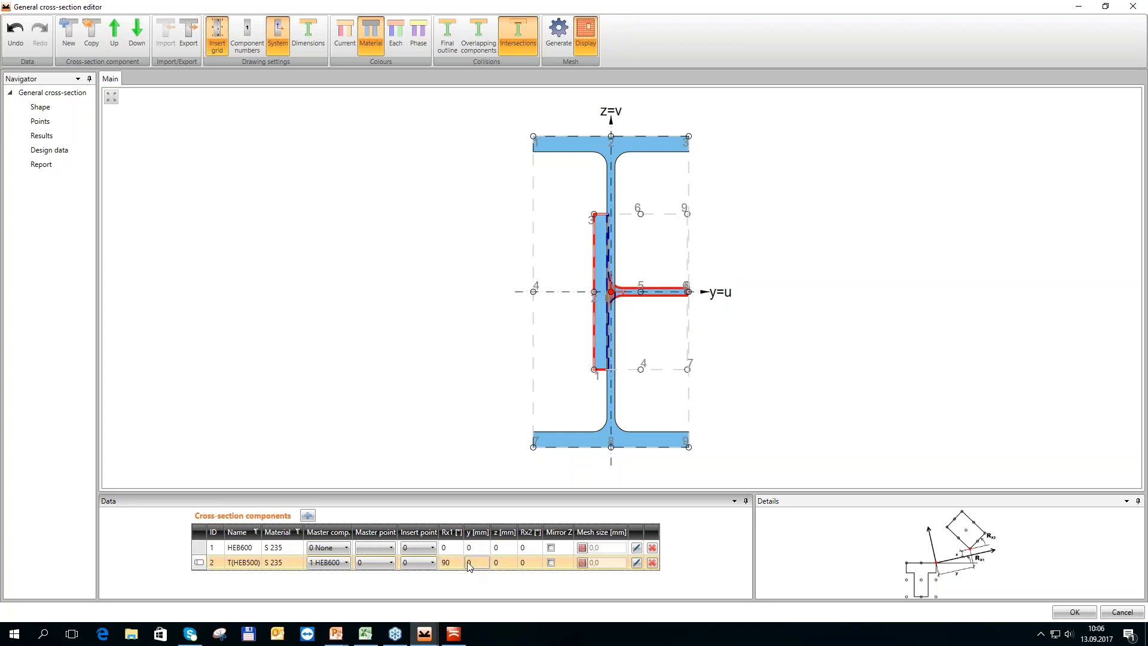
left_click(421, 562)
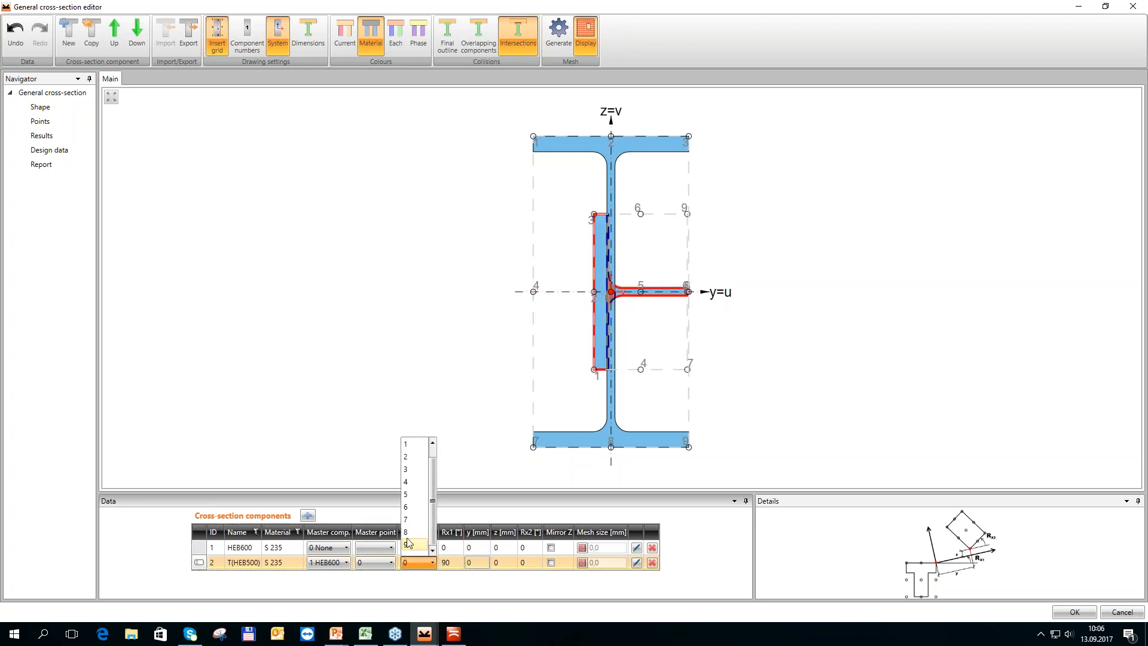
left_click(407, 532)
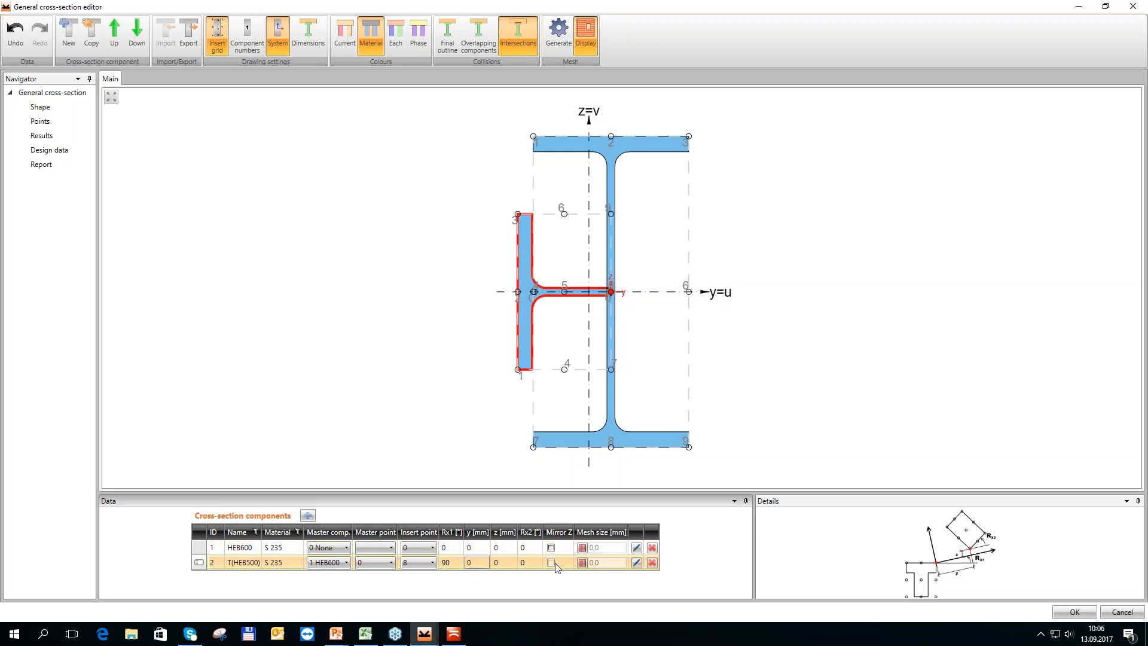
- Set the T component's z offset to 7,75 mm
left_click(509, 569)
type("7,75")
key("Tab")
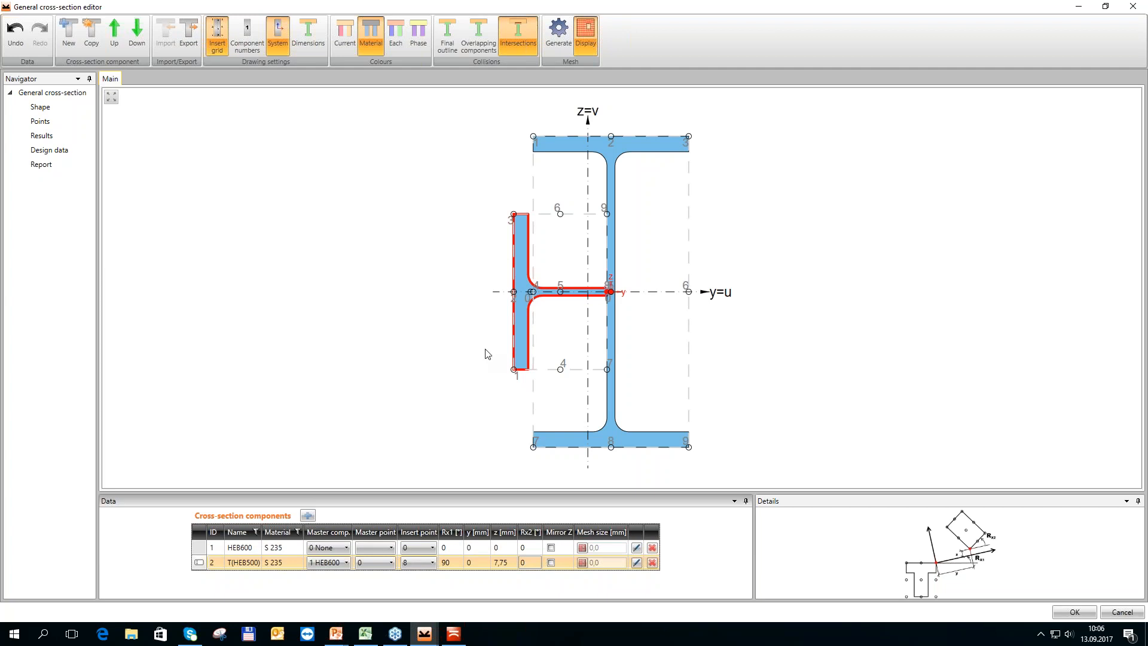
- Copy the T component, set the copy's Rx1 rotation to -90°, and accept the general cross-section for the column
left_click(93, 42)
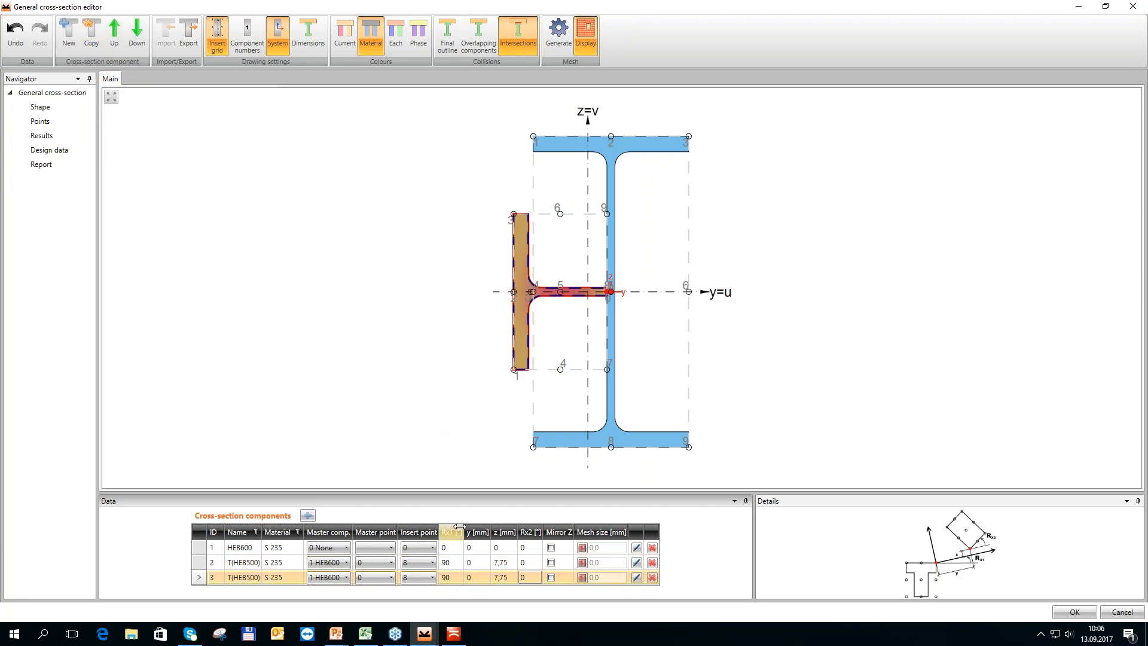
left_click(457, 578)
type("-9")
key("Tab")
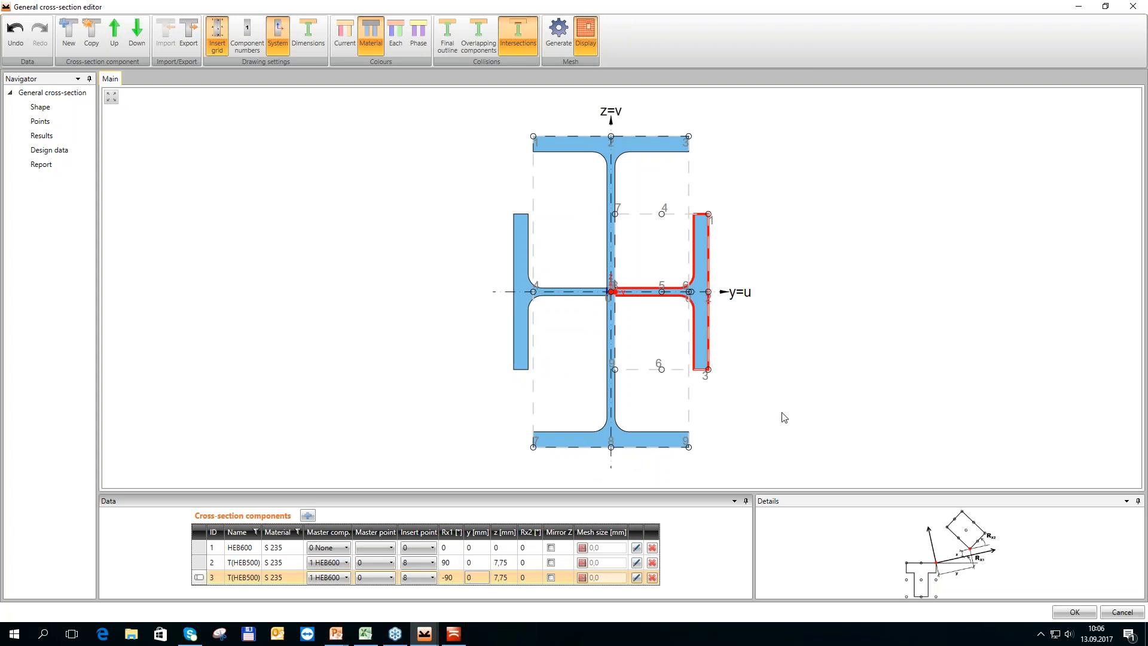
left_click(1059, 614)
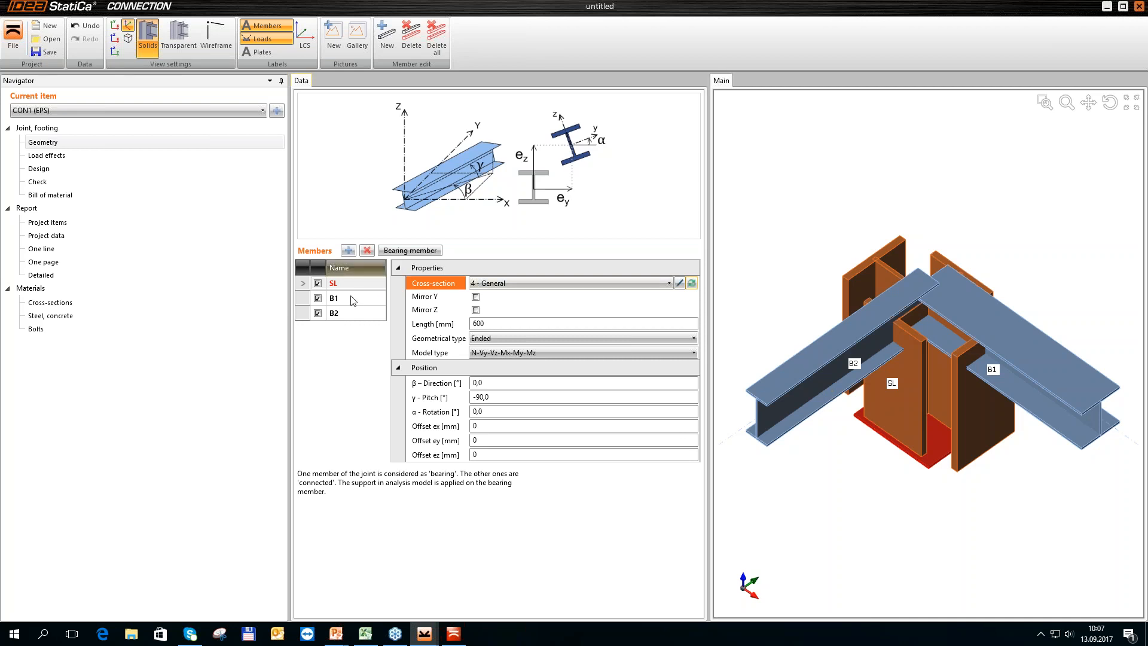
- Assign a new rolled HEB280 cross-section to beam B1
left_click(302, 304)
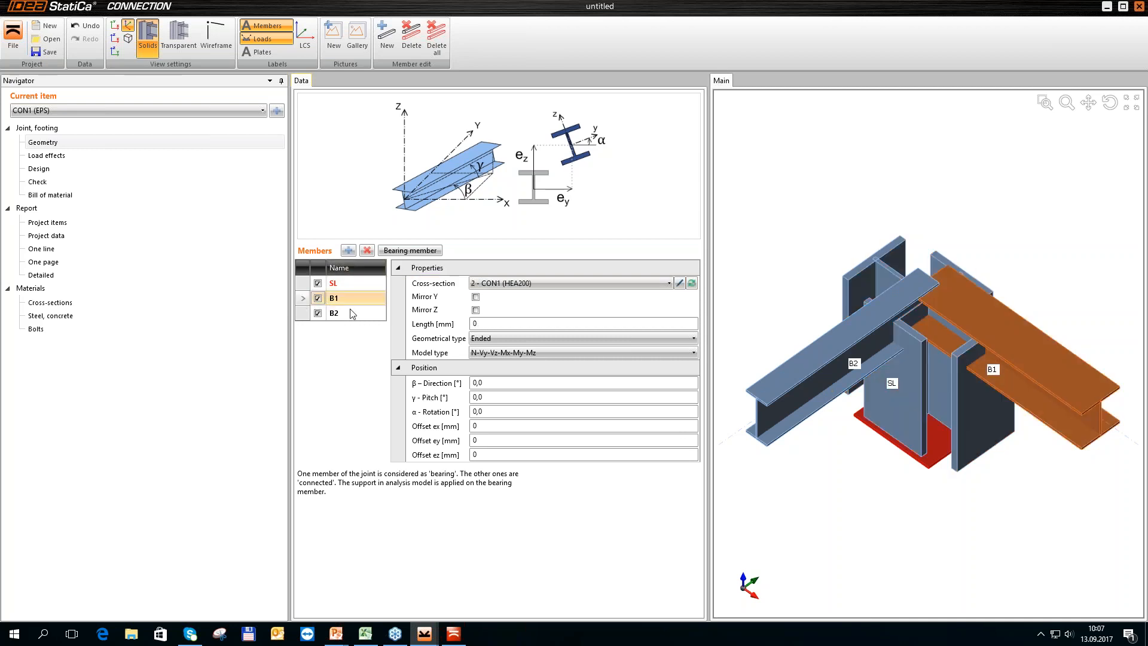
left_click(692, 284)
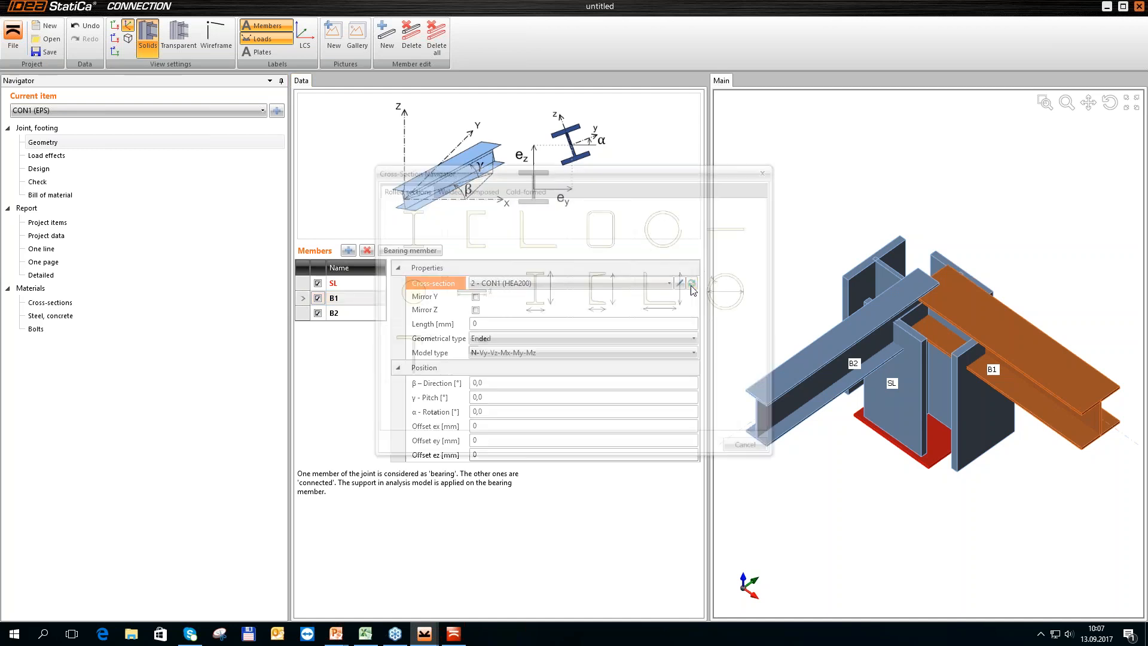
left_click(411, 228)
left_click(499, 162)
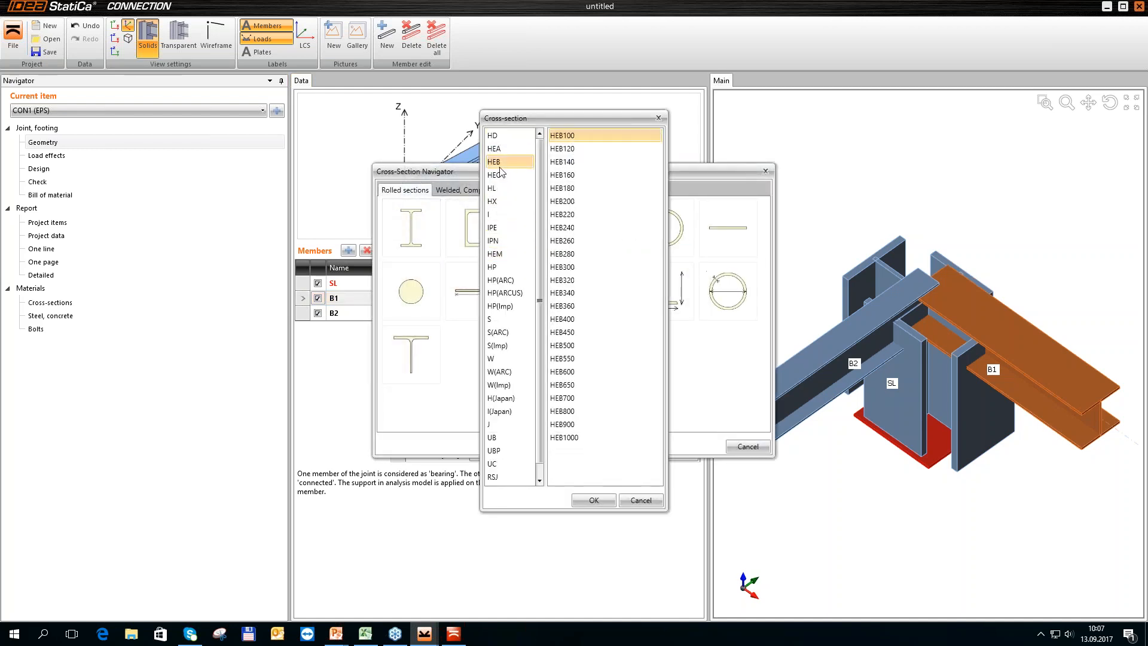
left_click(583, 256)
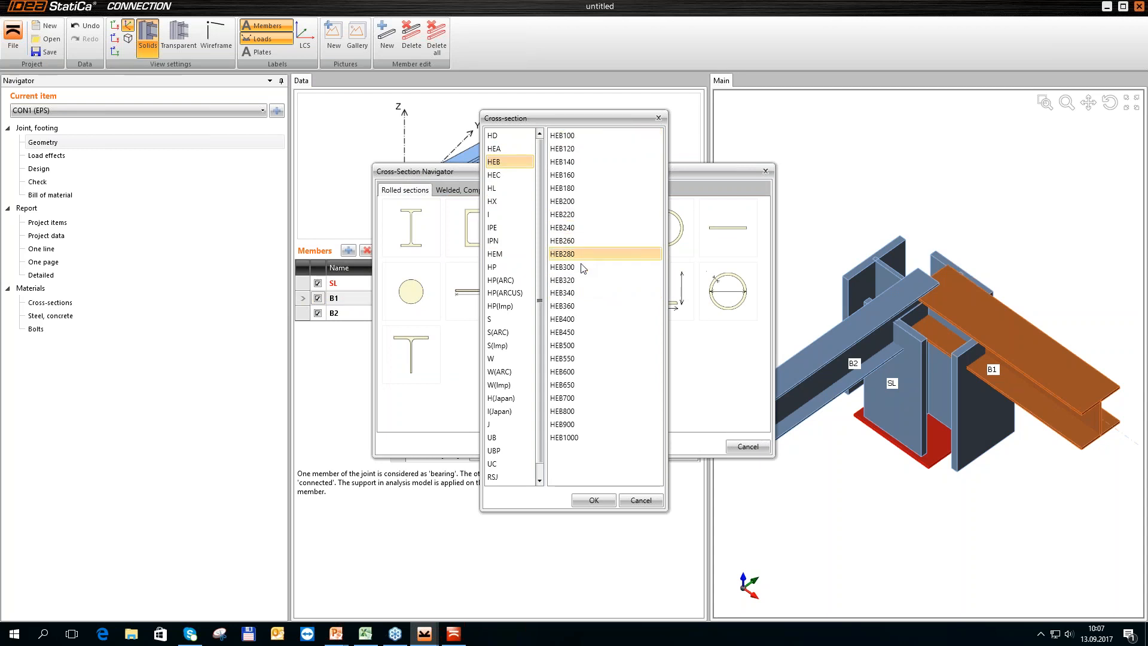
left_click(593, 500)
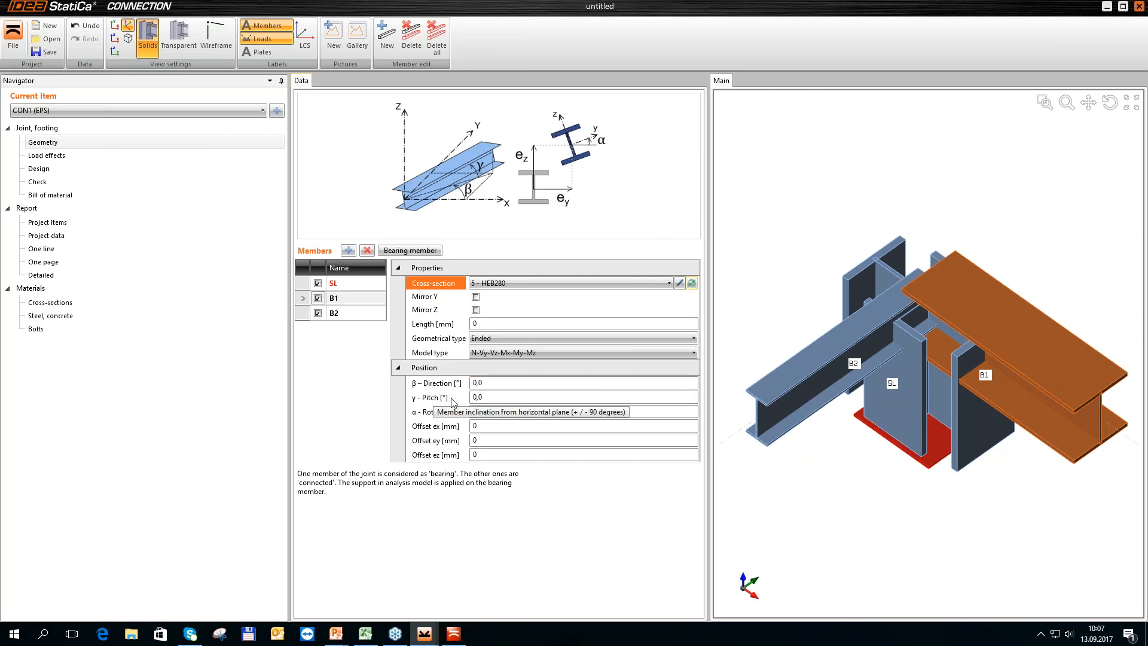
- Set the pitch angle of beam B1 to -6°
left_click(479, 397)
type("-6")
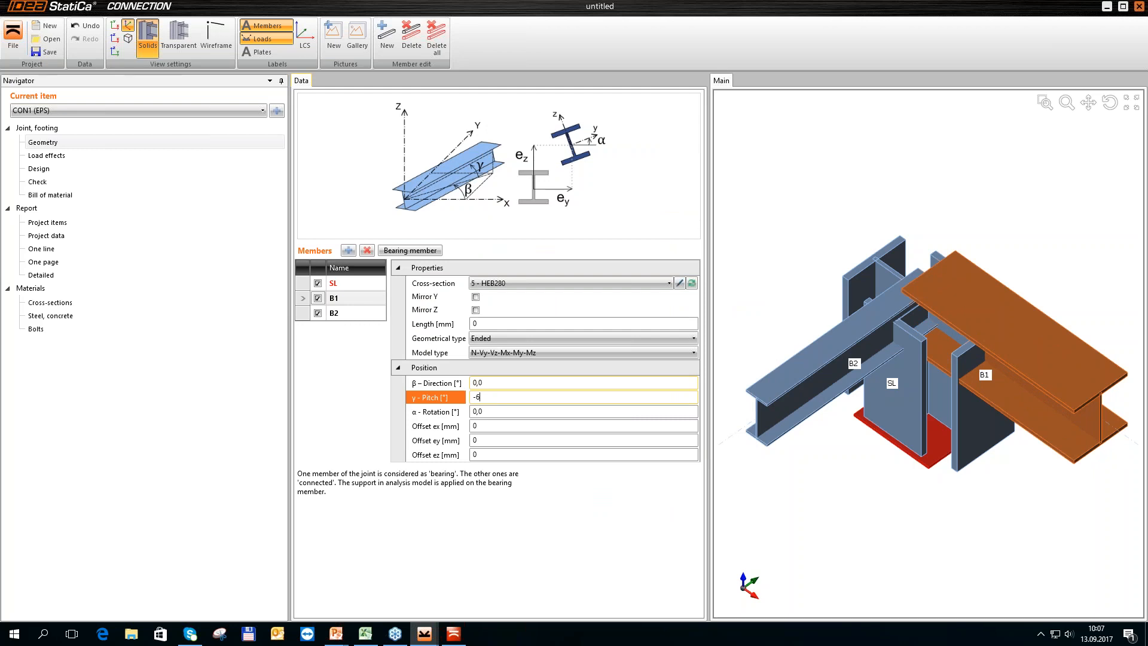
key("Tab")
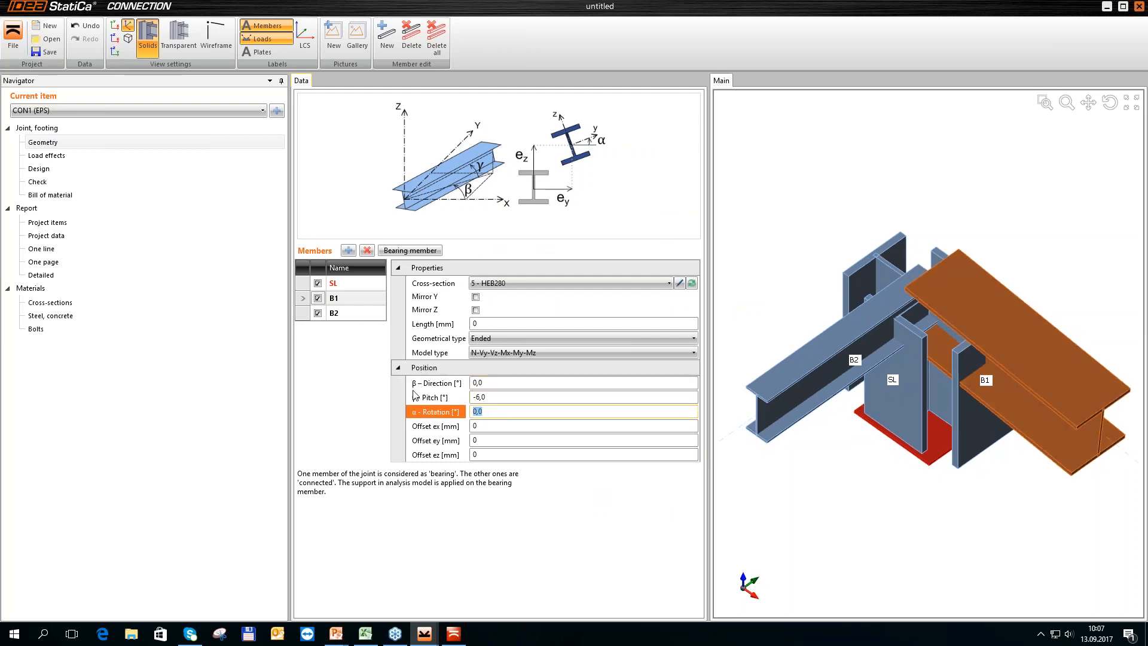
- Assign a new rolled HEA180 cross-section to beam B2
left_click(303, 317)
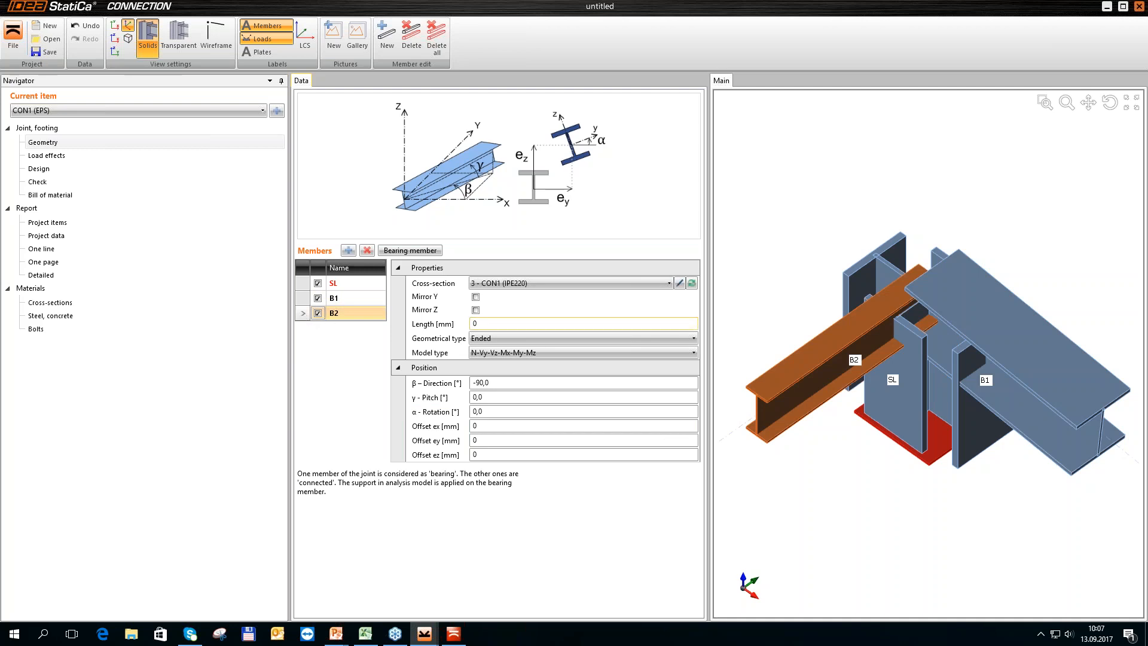
left_click(692, 283)
left_click(409, 224)
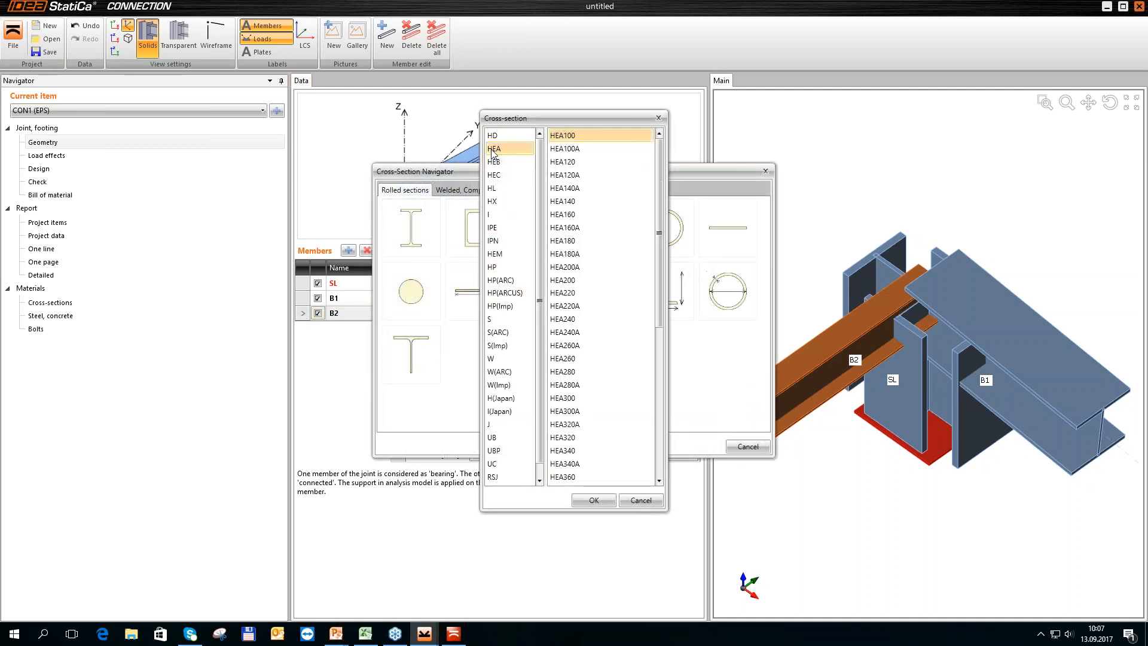
left_click(590, 241)
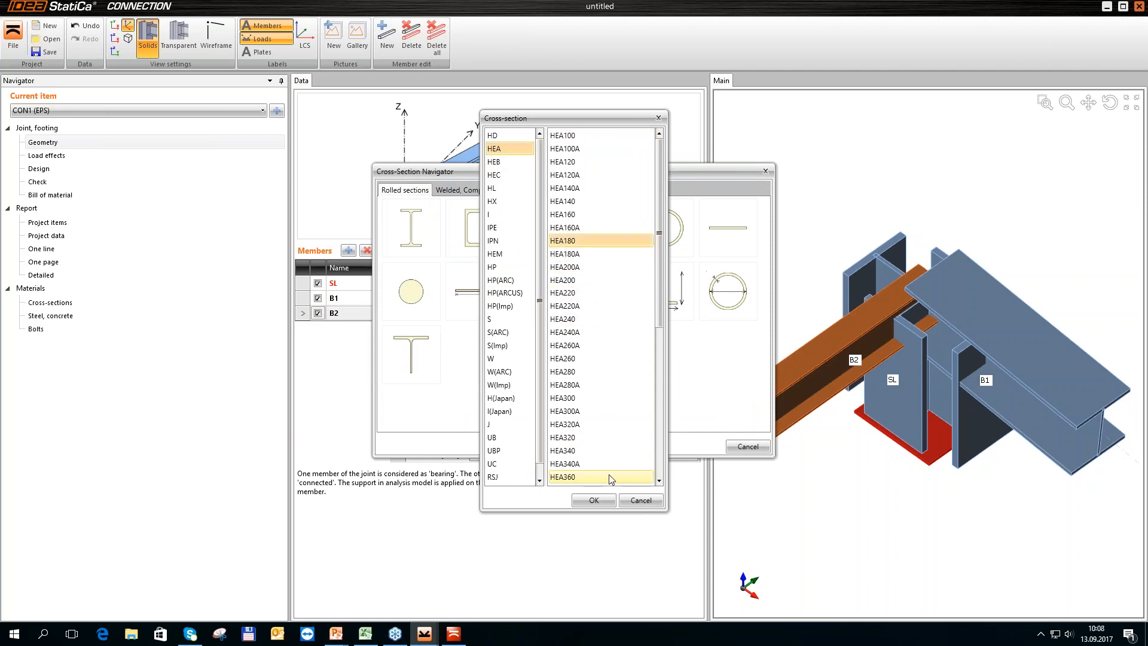
left_click(606, 498)
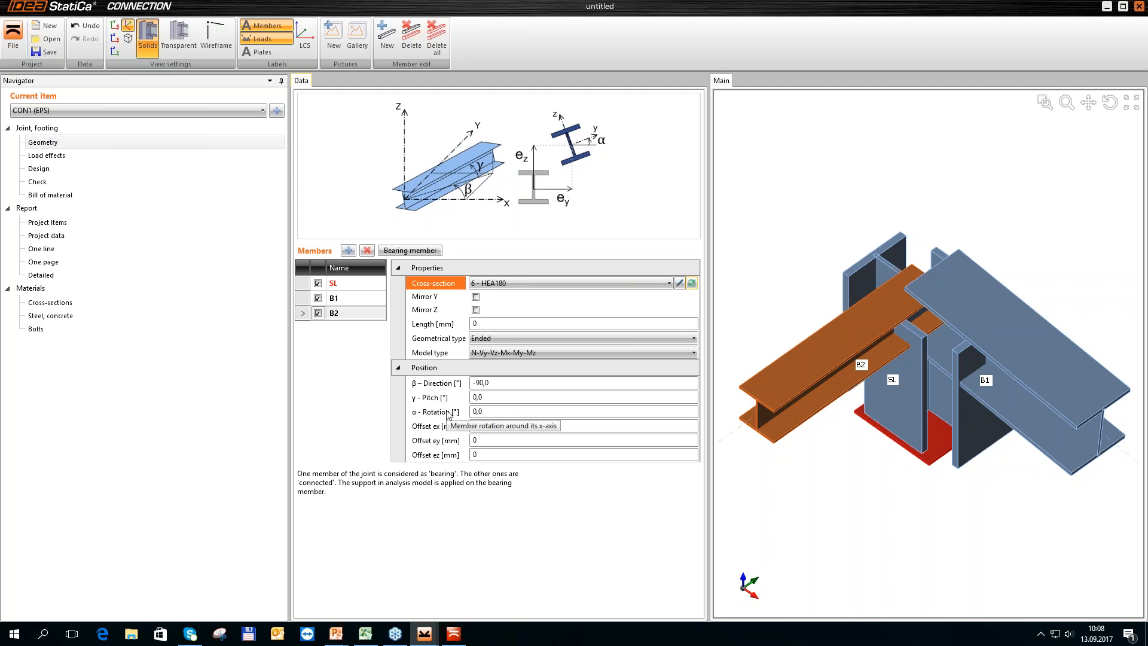
- Set the α rotation of beam B2 to -6°
left_click(506, 410)
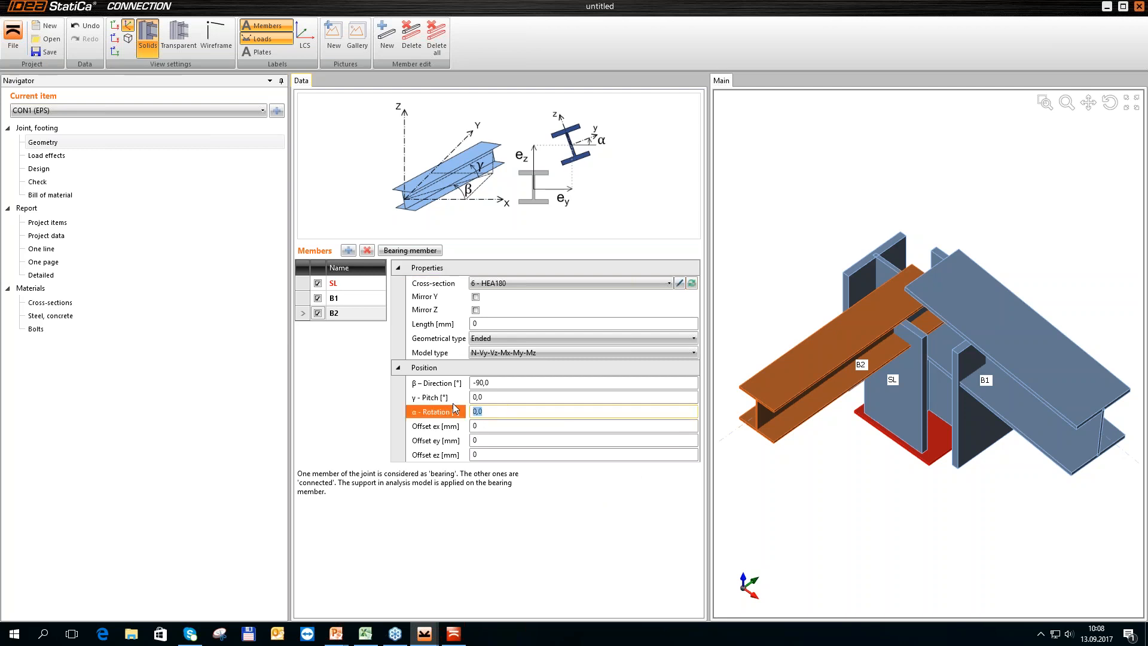
type("-6")
key("Tab")
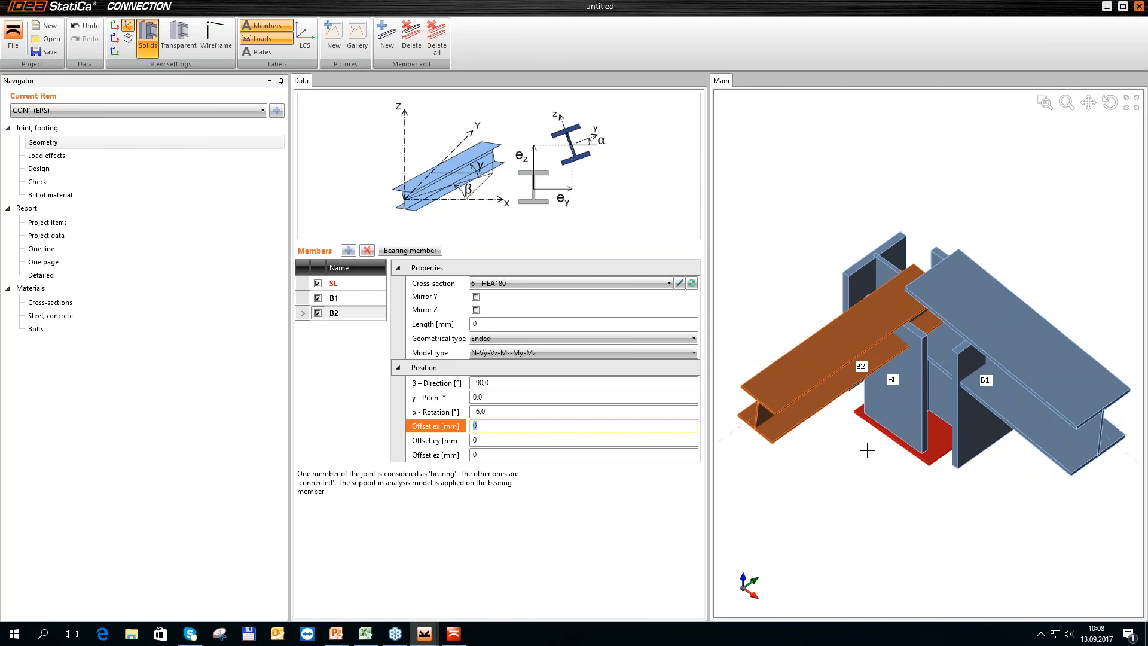
- Add a new member based on beam B1, with its direction set to 180° and its pitch to 6°
left_click(354, 251)
left_click(334, 298)
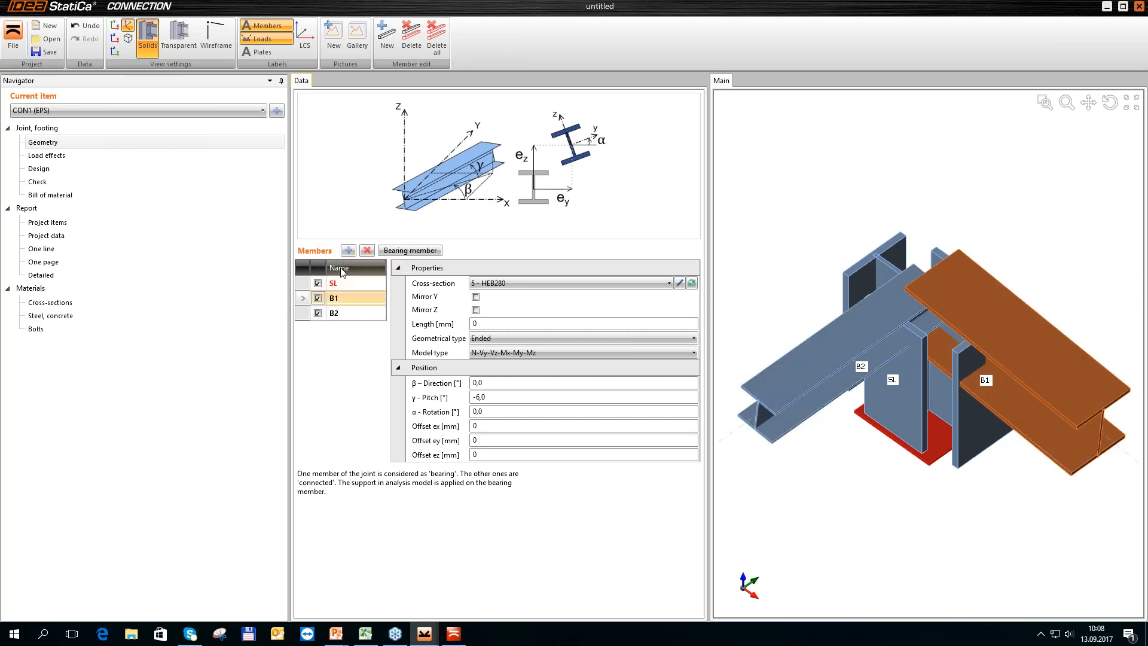
left_click(349, 250)
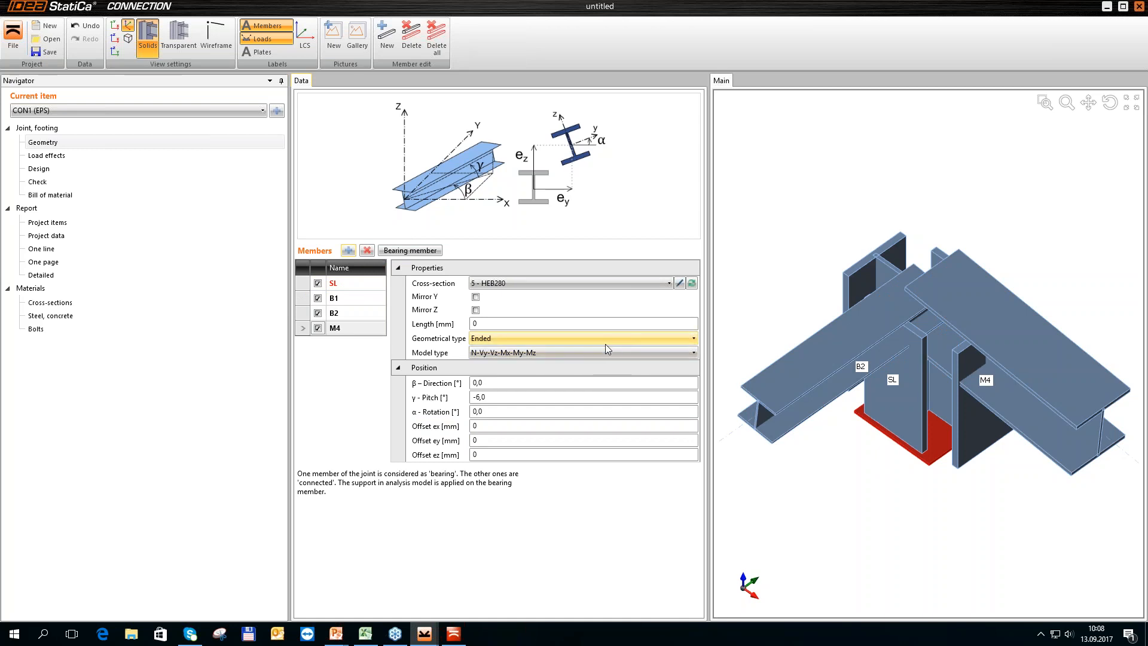
left_click(458, 383)
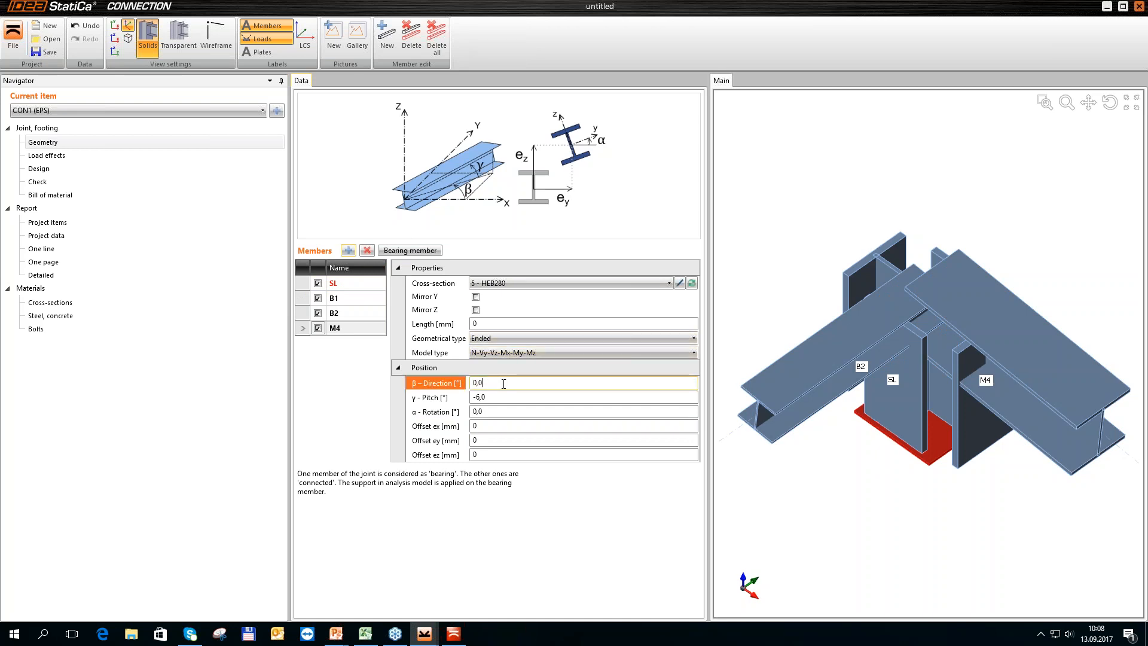
type("180")
key("Tab")
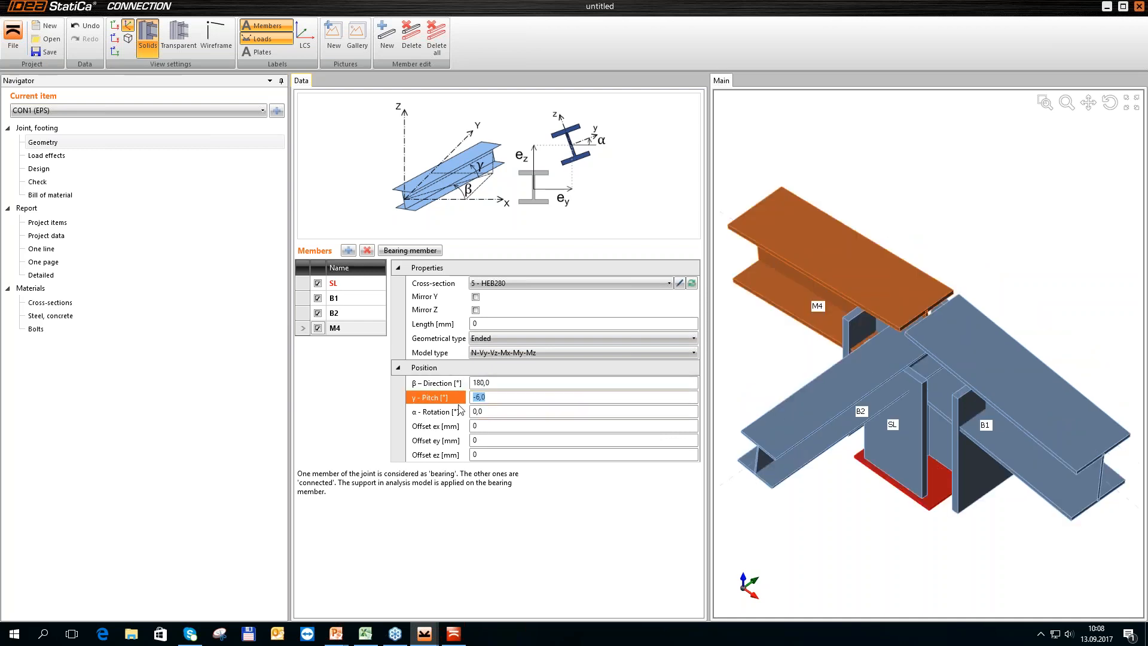
type("6")
key("Tab")
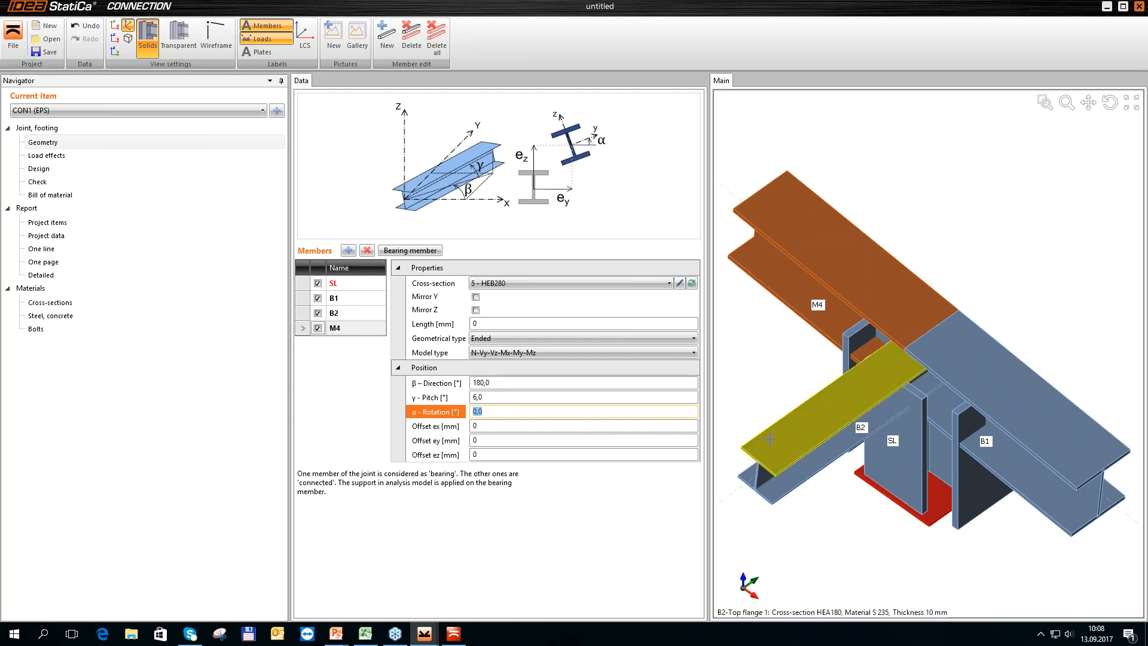
- Add another member and assign it a new rolled L100X8 angle cross-section
left_click(348, 251)
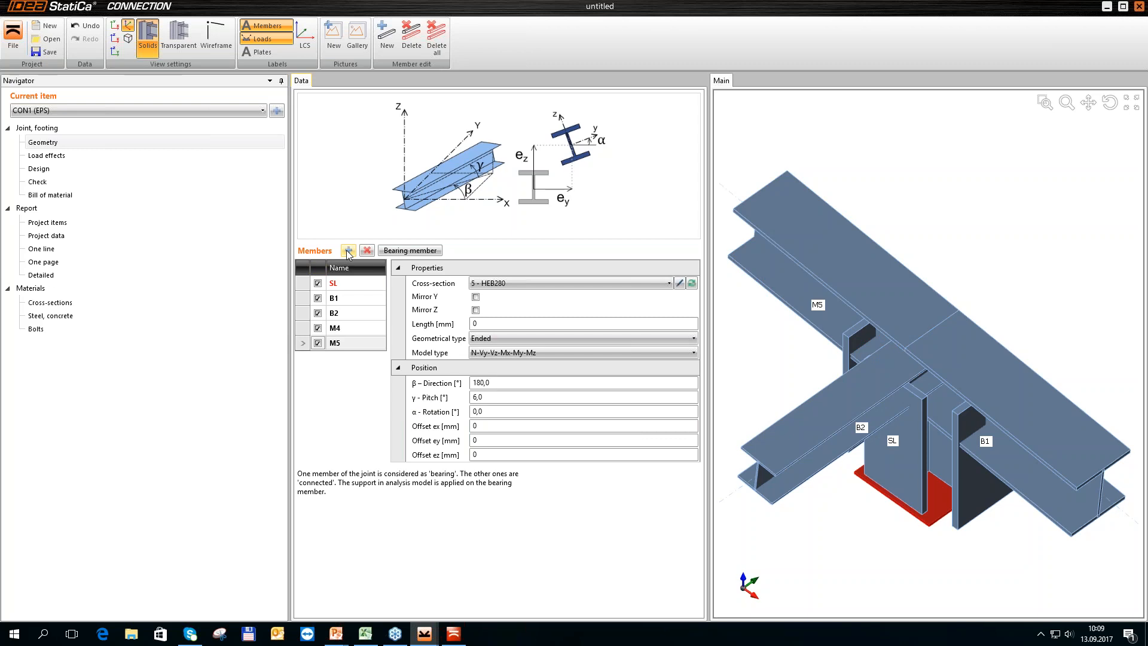
left_click(692, 284)
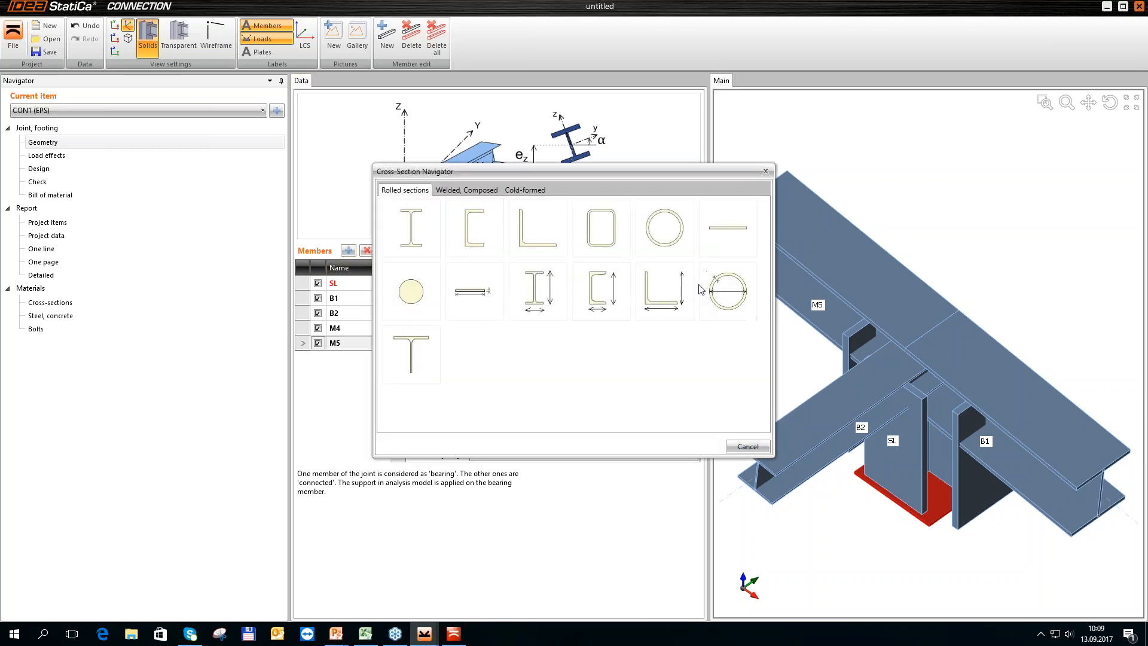
left_click(528, 228)
left_click(496, 175)
scroll(601, 371, "down", 8)
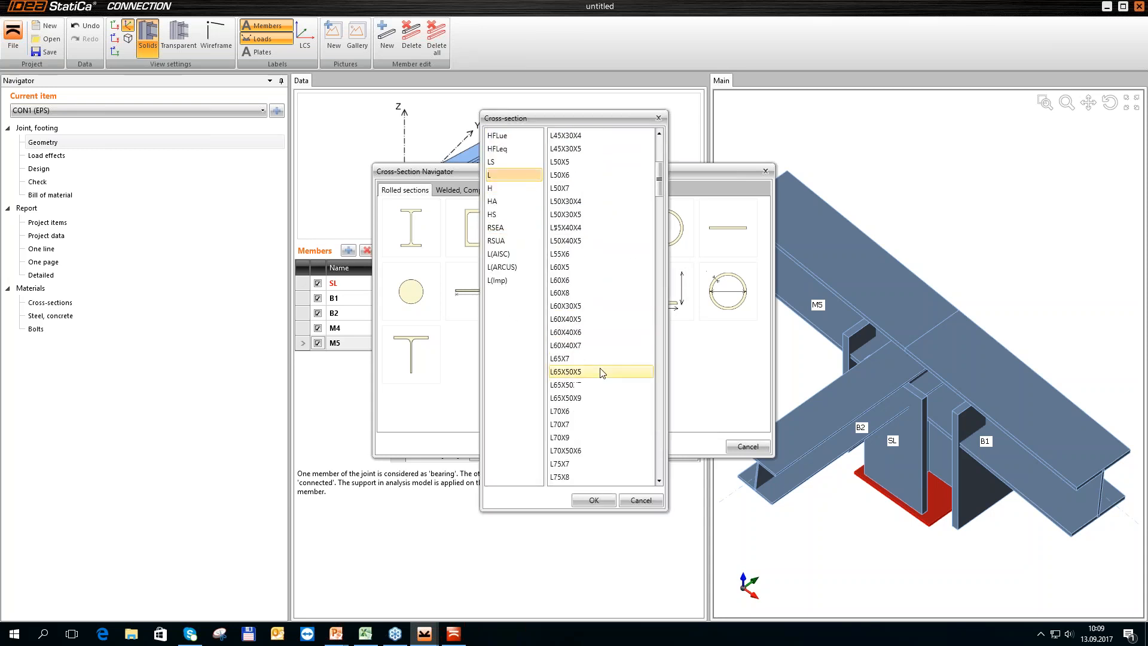
scroll(601, 371, "down", 6)
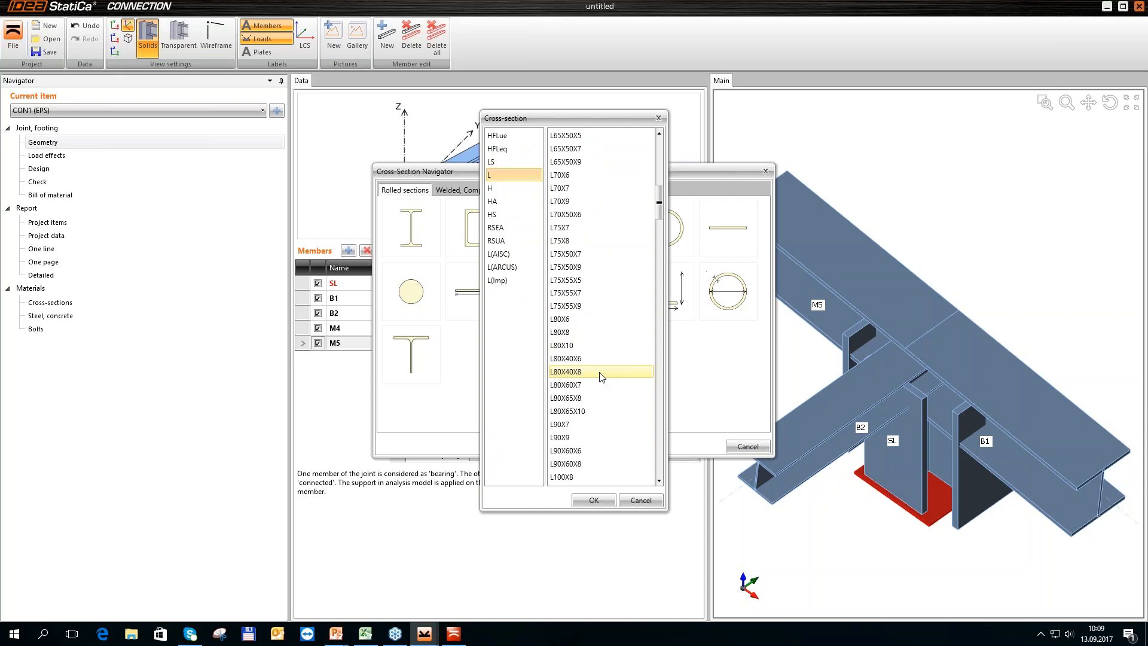
scroll(600, 365, "down", 3)
left_click(600, 358)
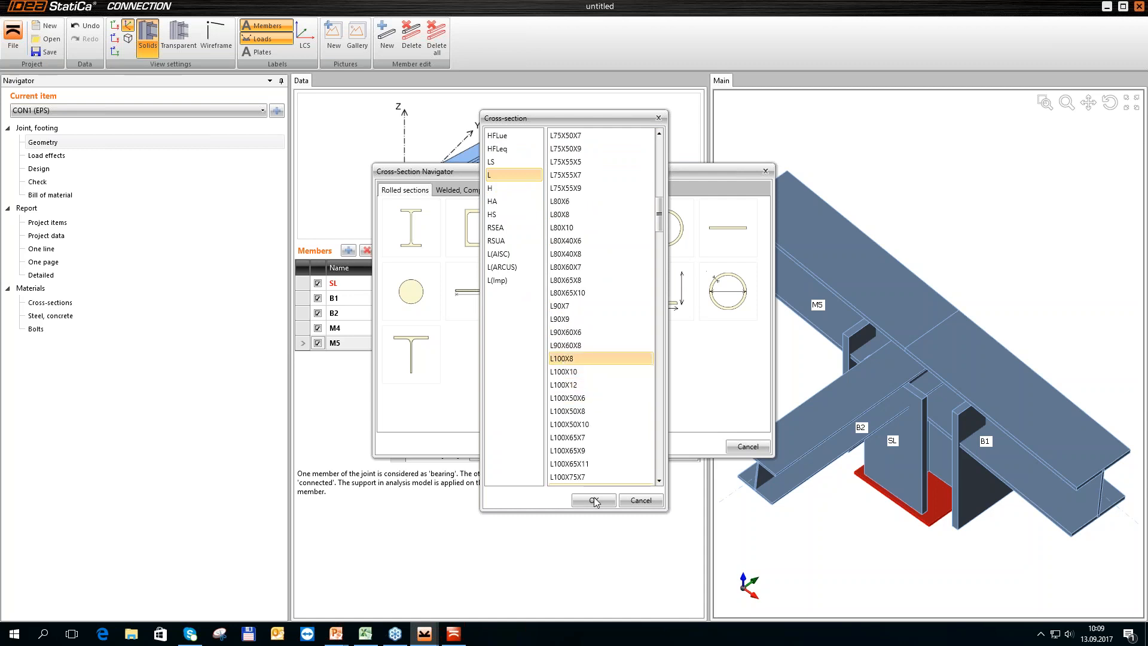
left_click(594, 501)
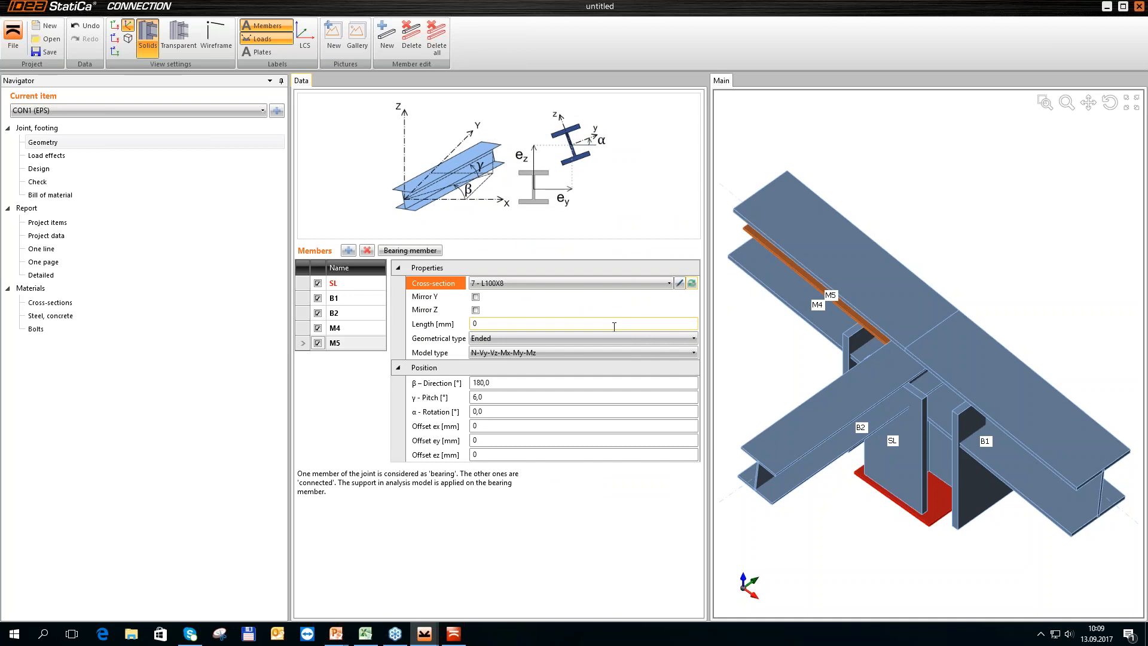
- Set the L100X8 member's direction to 0° and its pitch to -40°
key("Tab")
key("Tab")
key("Tab")
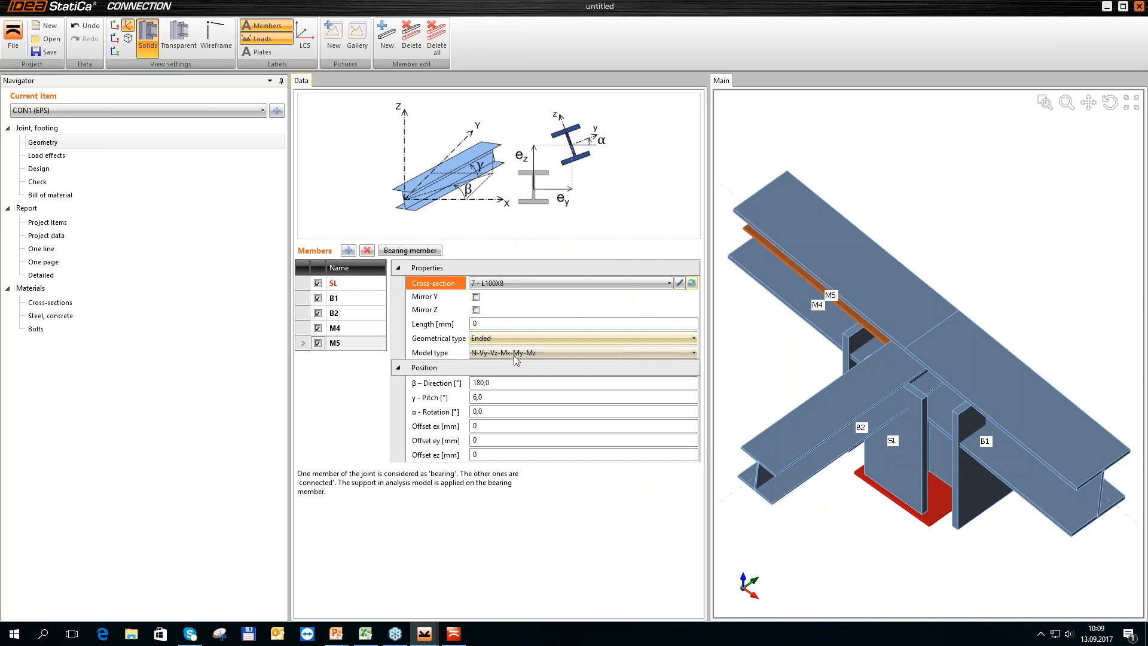
left_click(439, 379)
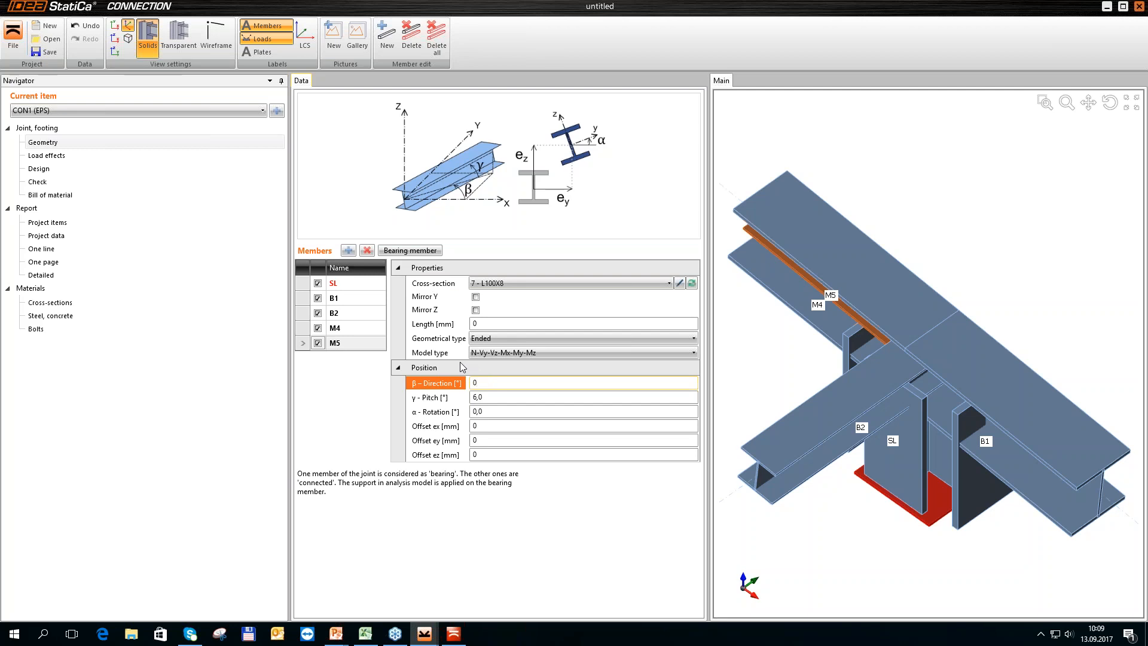
key("Tab")
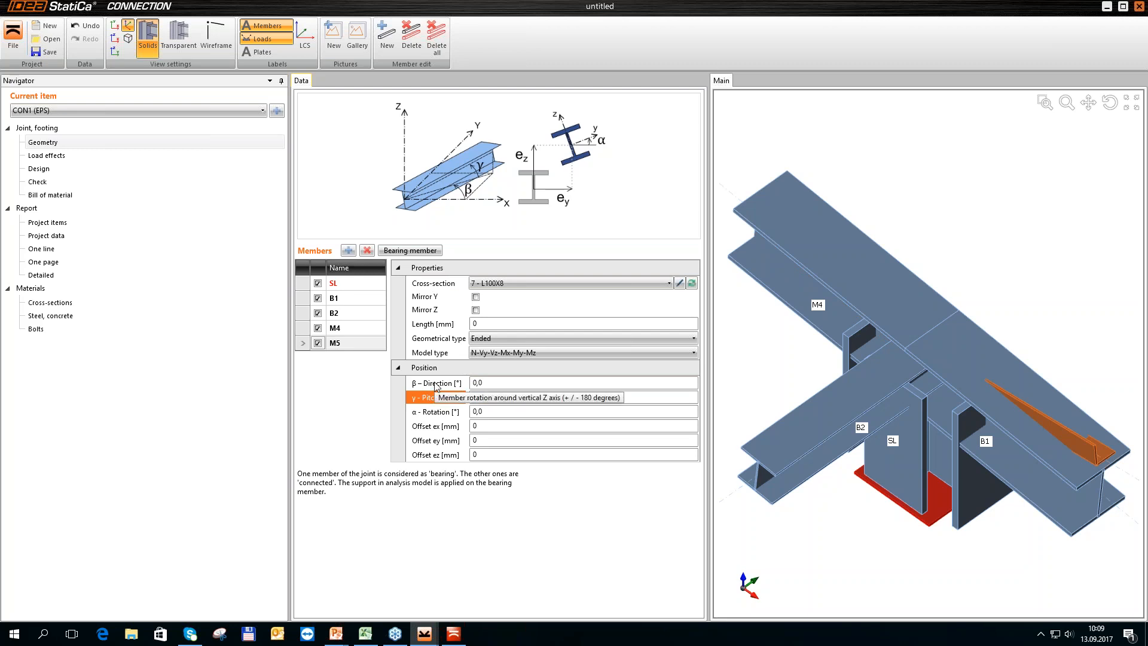
key("Tab")
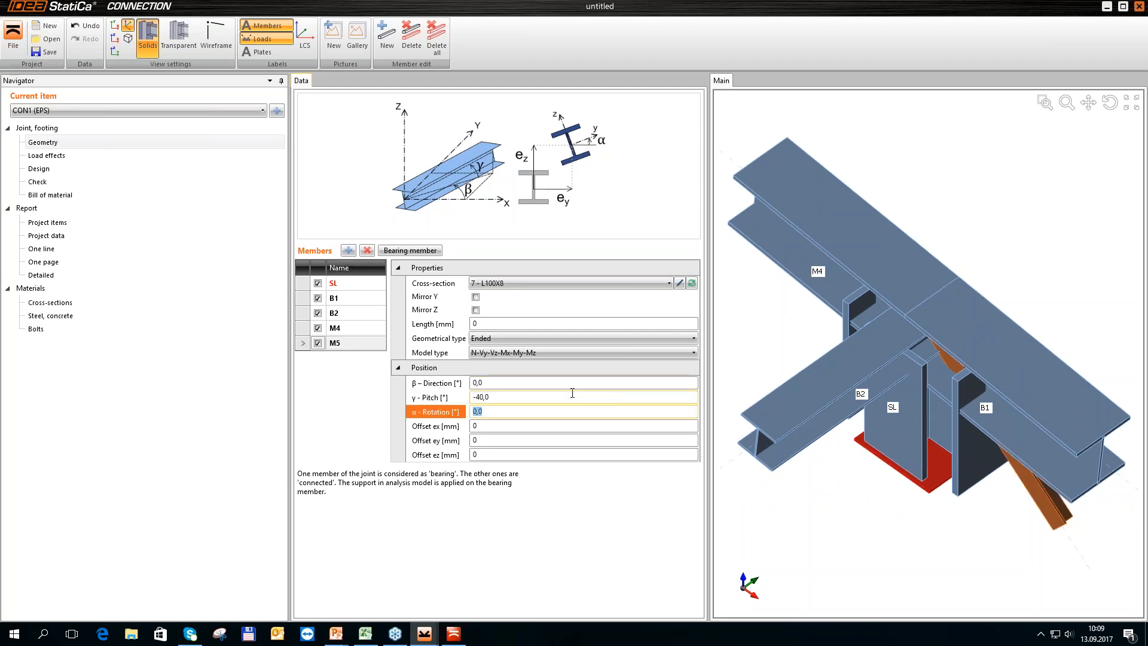
- Set the model type of the L100X8 member to N-Vy-Vz
middle_click_drag(876, 551, 884, 483, "ctrl")
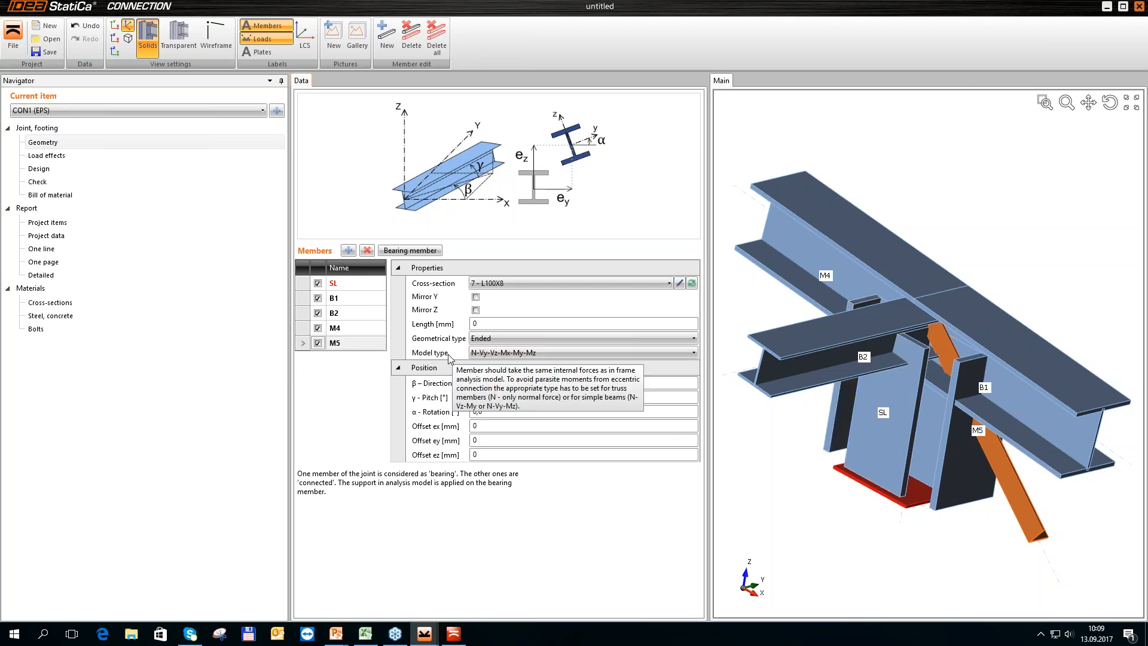
key("ctrl")
left_click(557, 355)
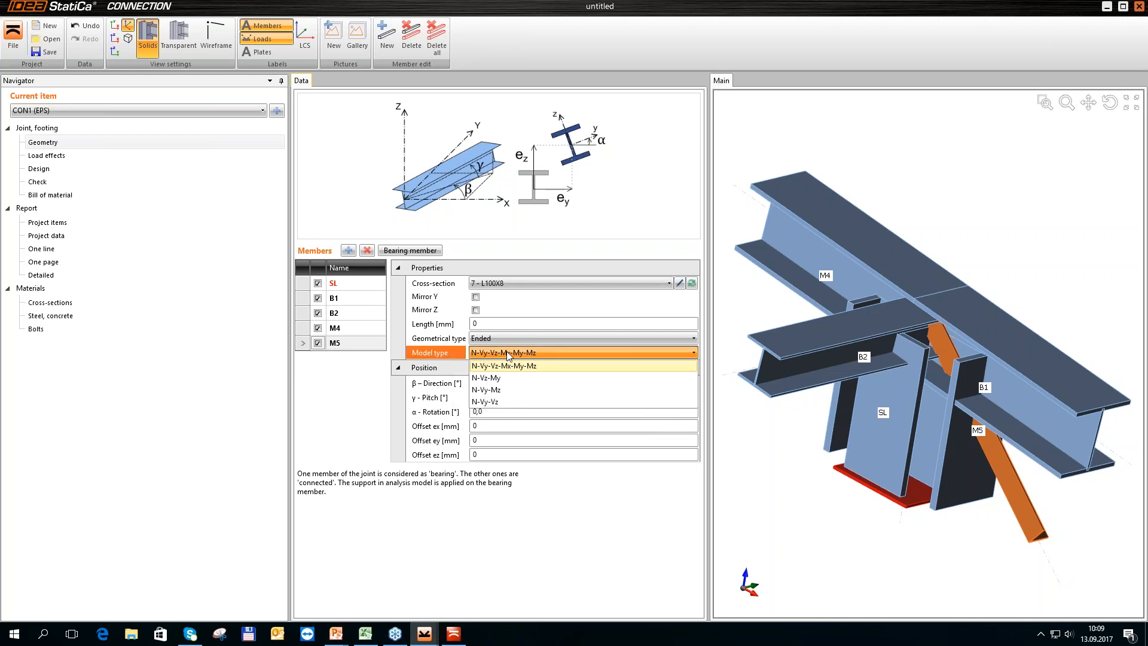
left_click(479, 402)
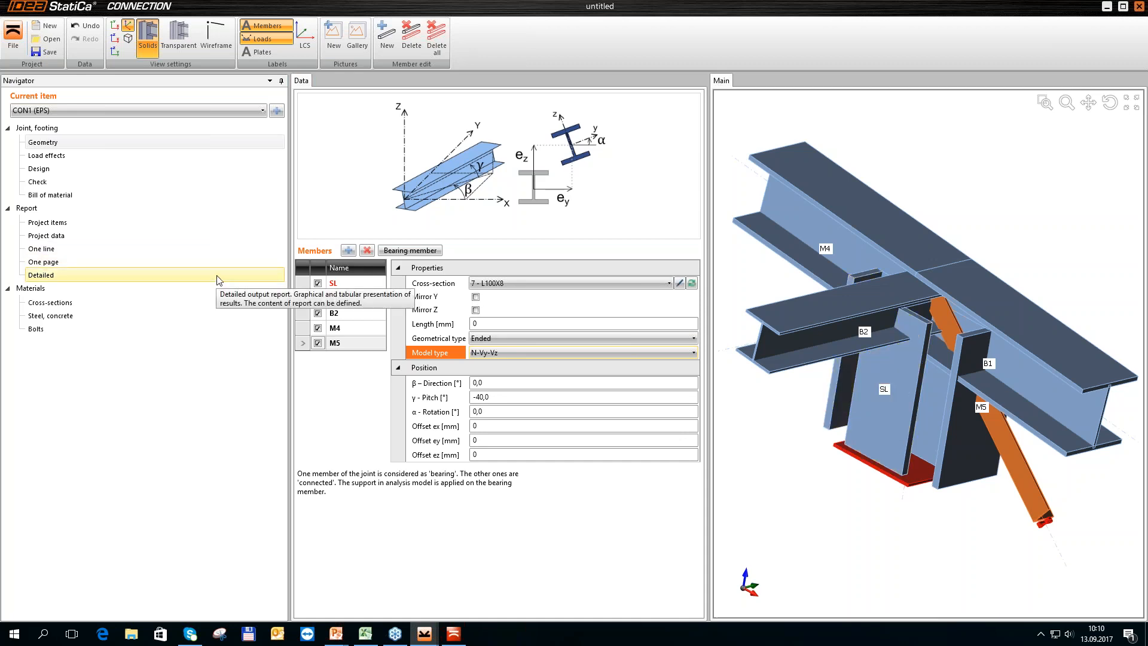
- Add a manufacturing operation in the joint design that cuts member SL by B1, using the farther cutting plane
left_click(37, 173)
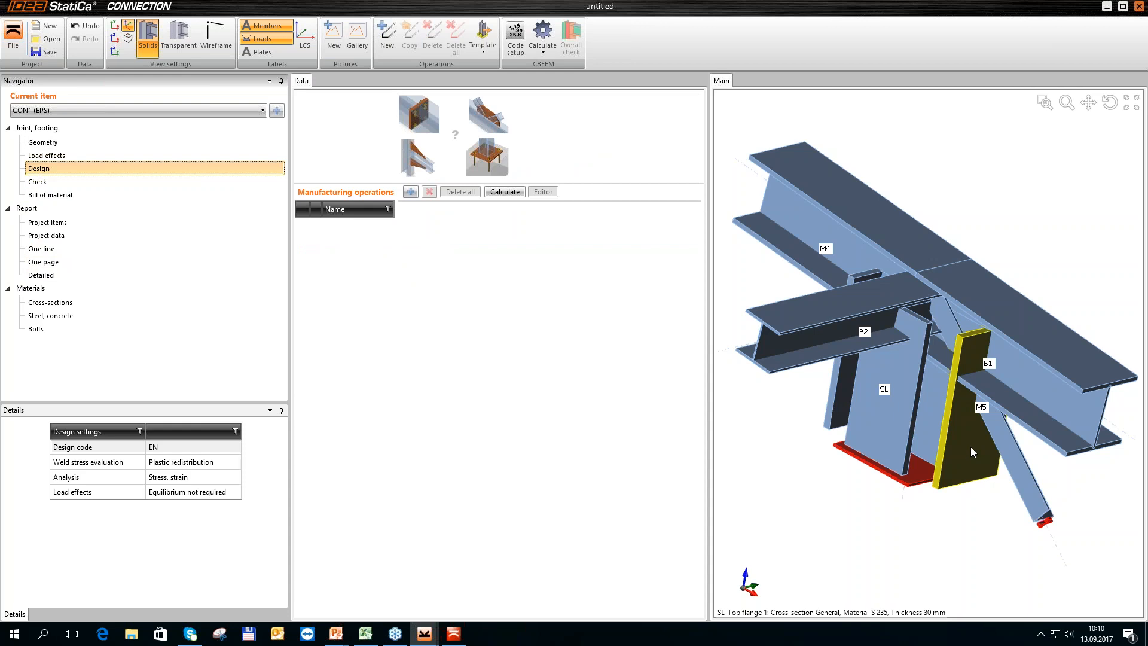
scroll(873, 394, "down", 3)
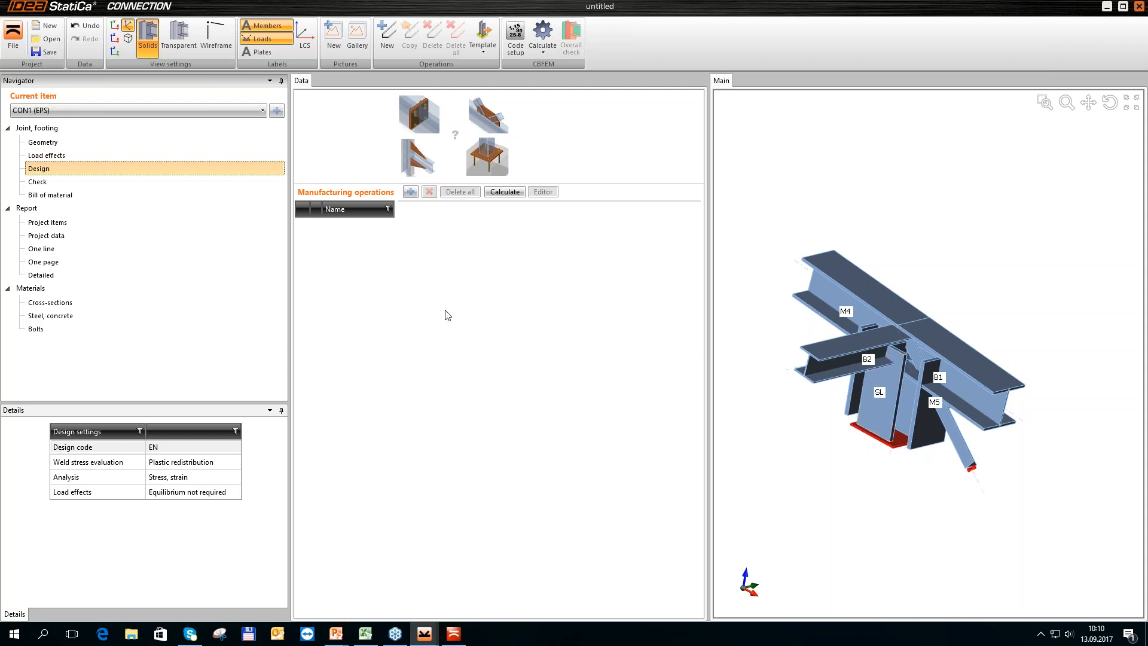
left_click(409, 192)
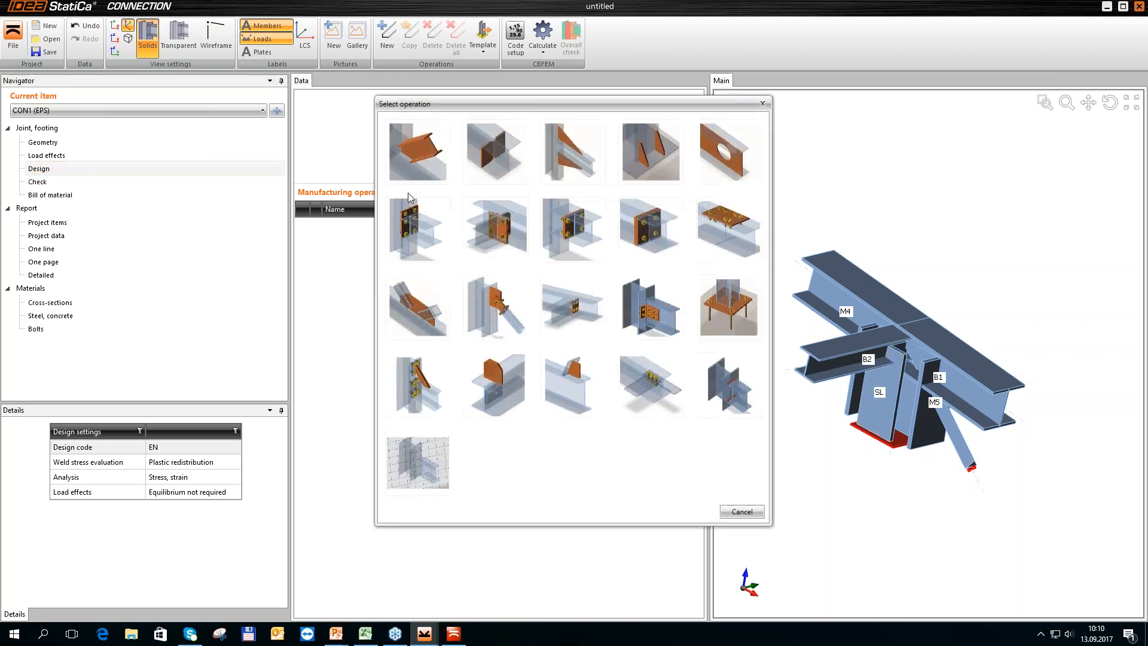
left_click(423, 165)
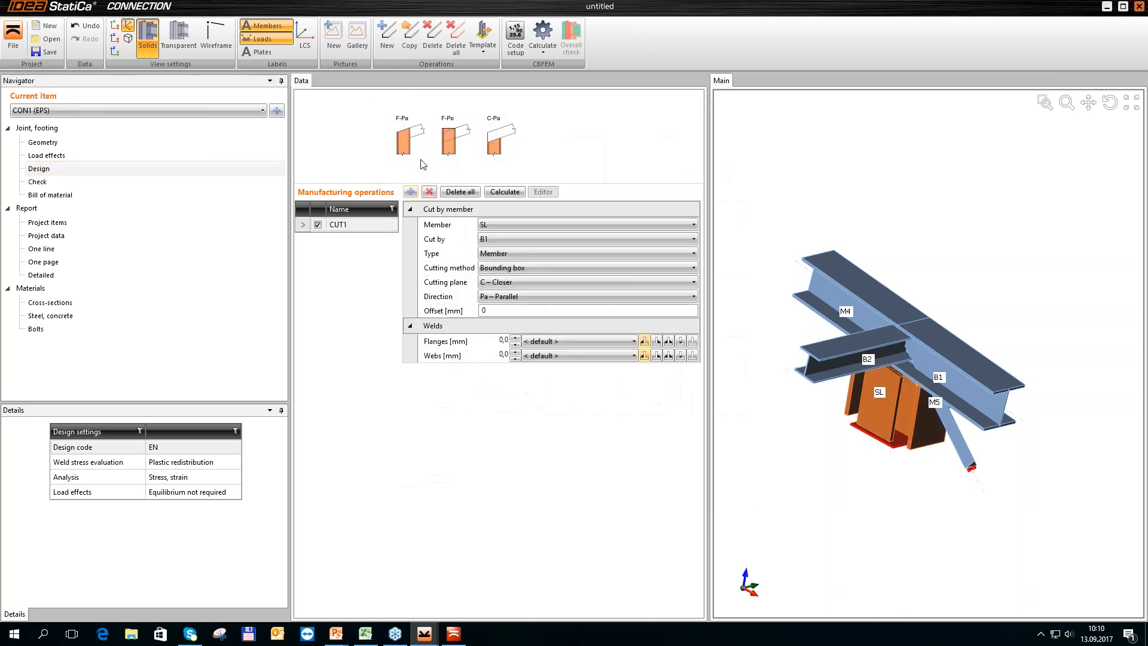
left_click(571, 283)
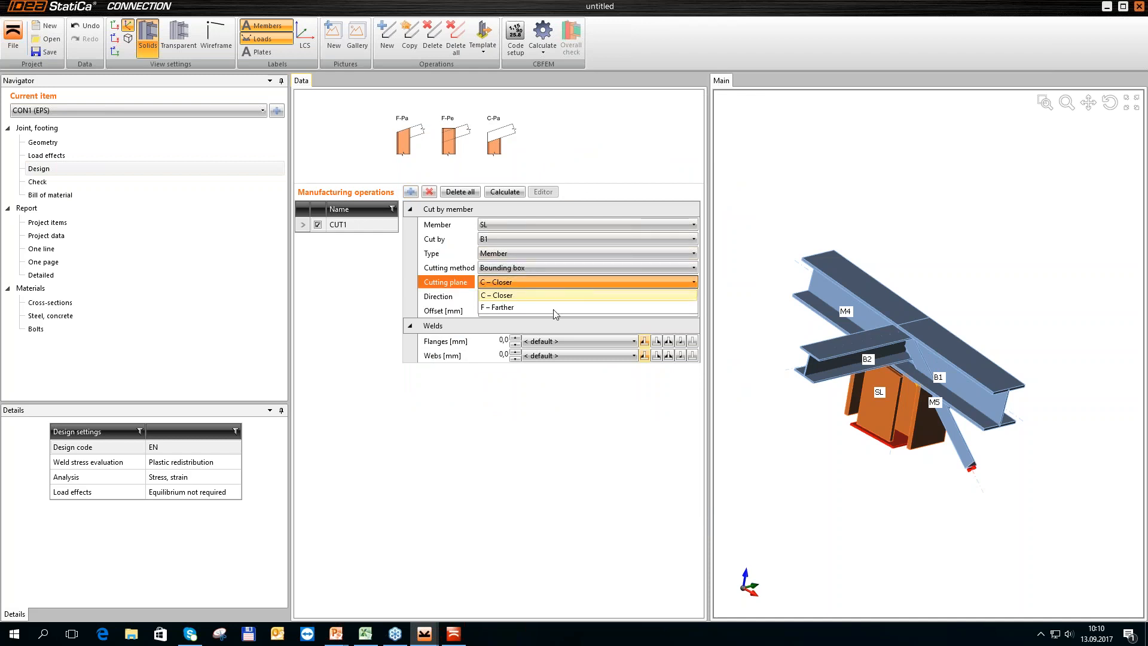
left_click(550, 313)
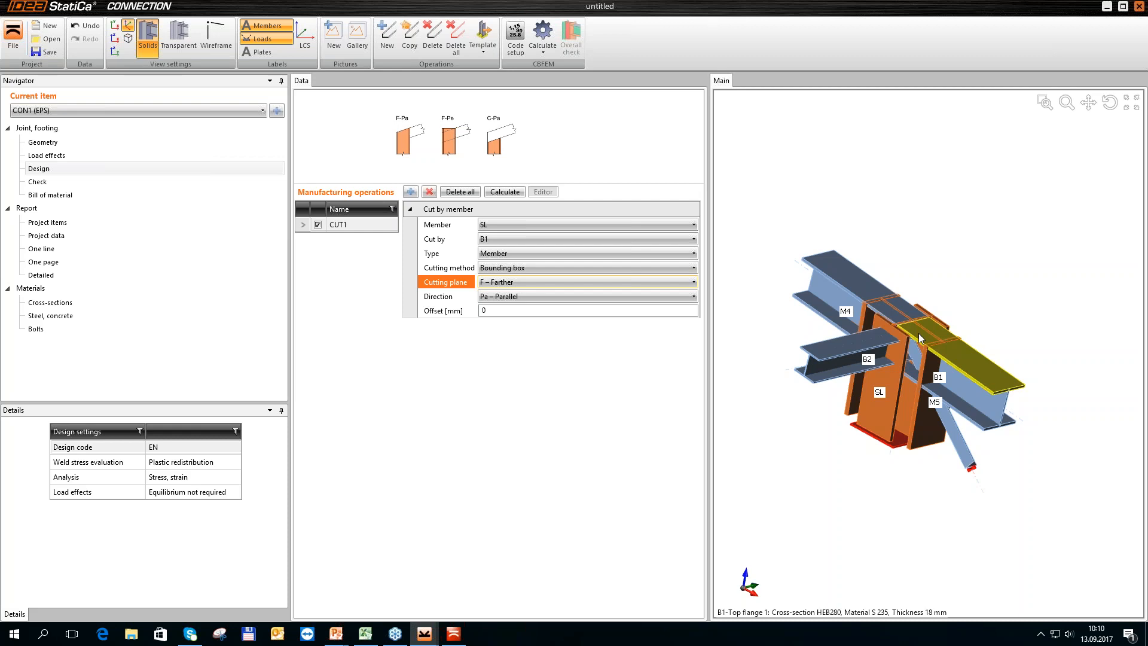
- Set the offset of the SL cut to 18 mm
left_click(510, 311)
double_click(510, 310)
type("18")
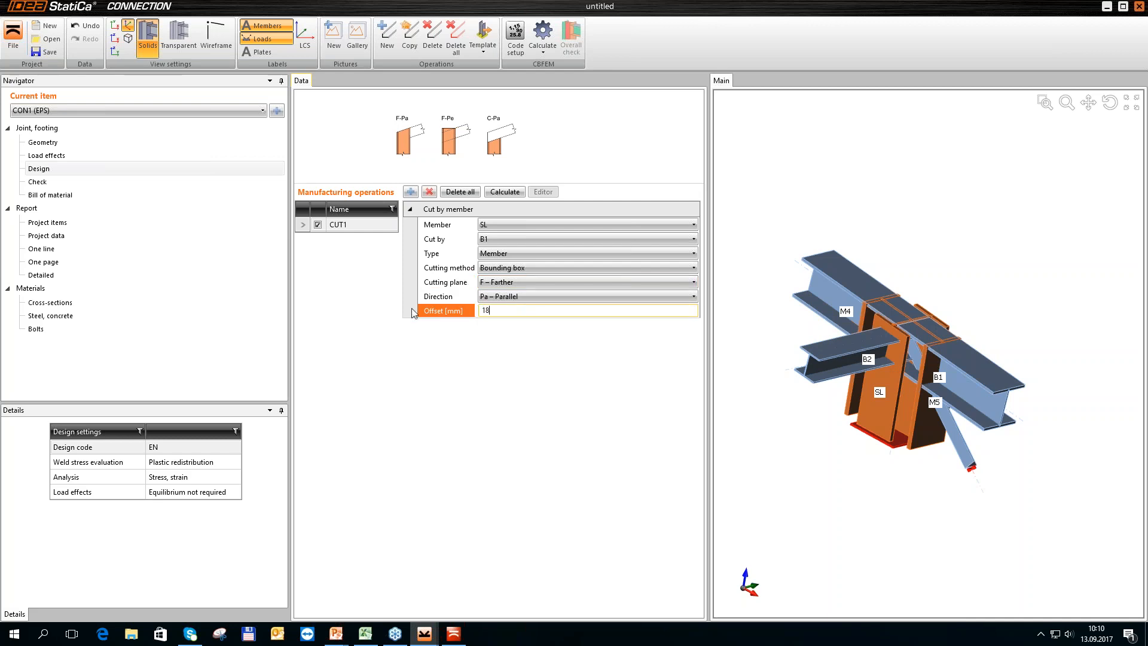
key("Tab")
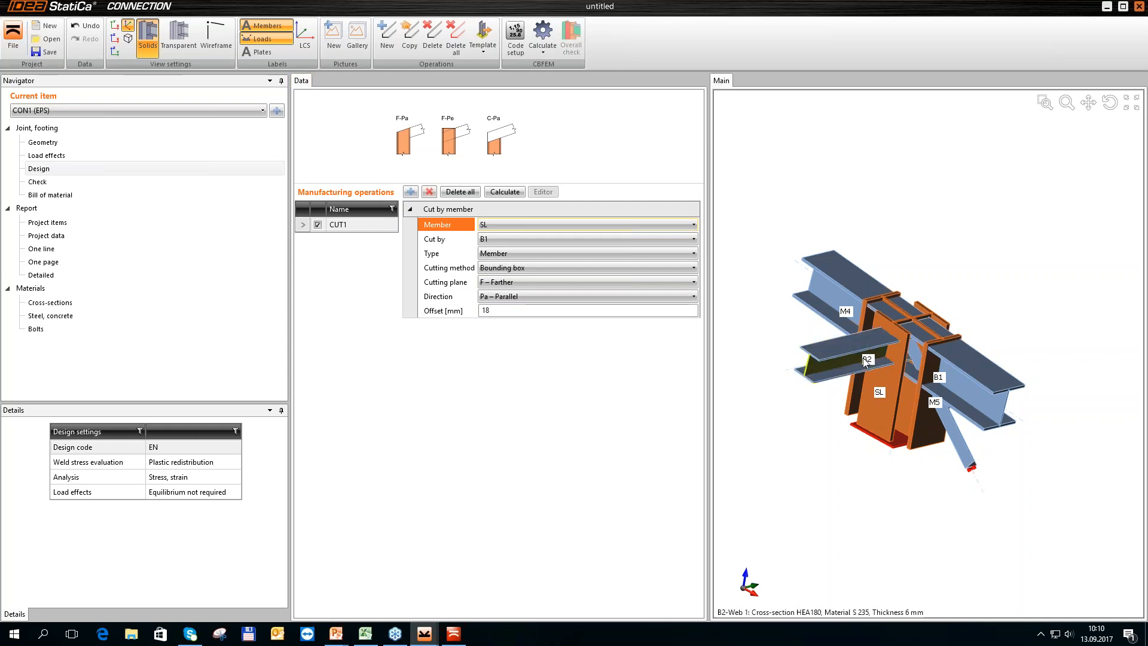
- Add an end plate operation for a beam-to-column connection with M20 8.8 bolts
mouse_move(812, 393)
right_mouse_down()
mouse_move(832, 400)
mouse_move(1017, 303)
mouse_move(1005, 272)
mouse_move(823, 411)
right_mouse_up()
right_click_drag(794, 458, 869, 461)
right_click_drag(928, 294, 809, 400)
scroll(925, 363, "down", 5)
scroll(874, 354, "up", 5)
mouse_move(876, 359)
right_mouse_down()
mouse_move(861, 379)
mouse_move(881, 379)
right_mouse_up()
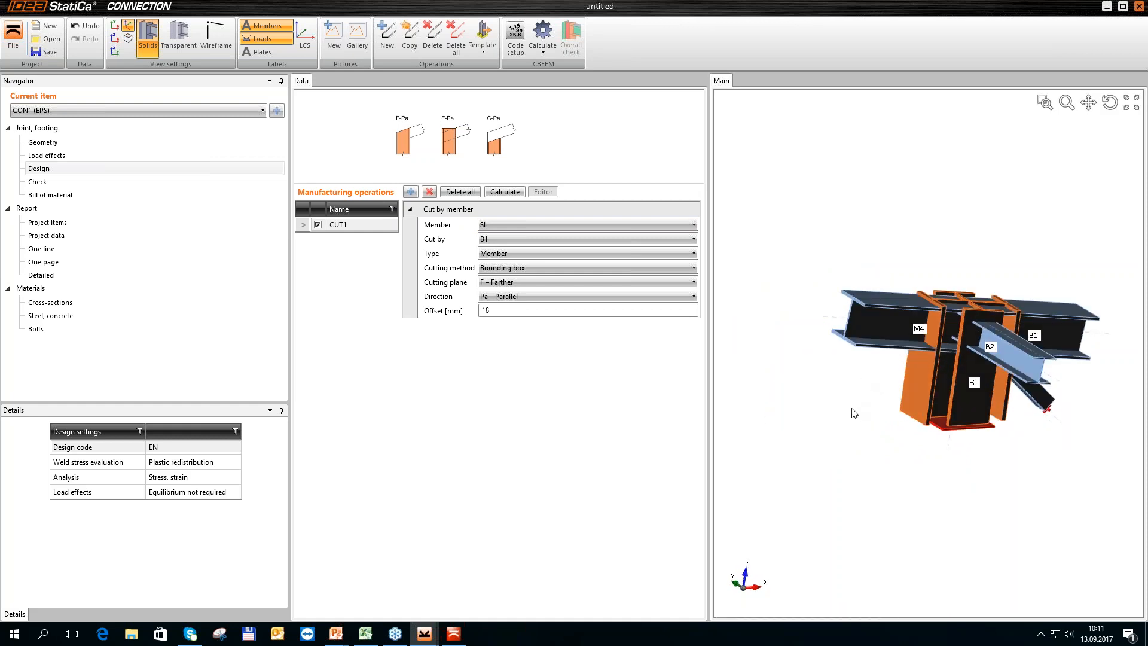
left_click(411, 191)
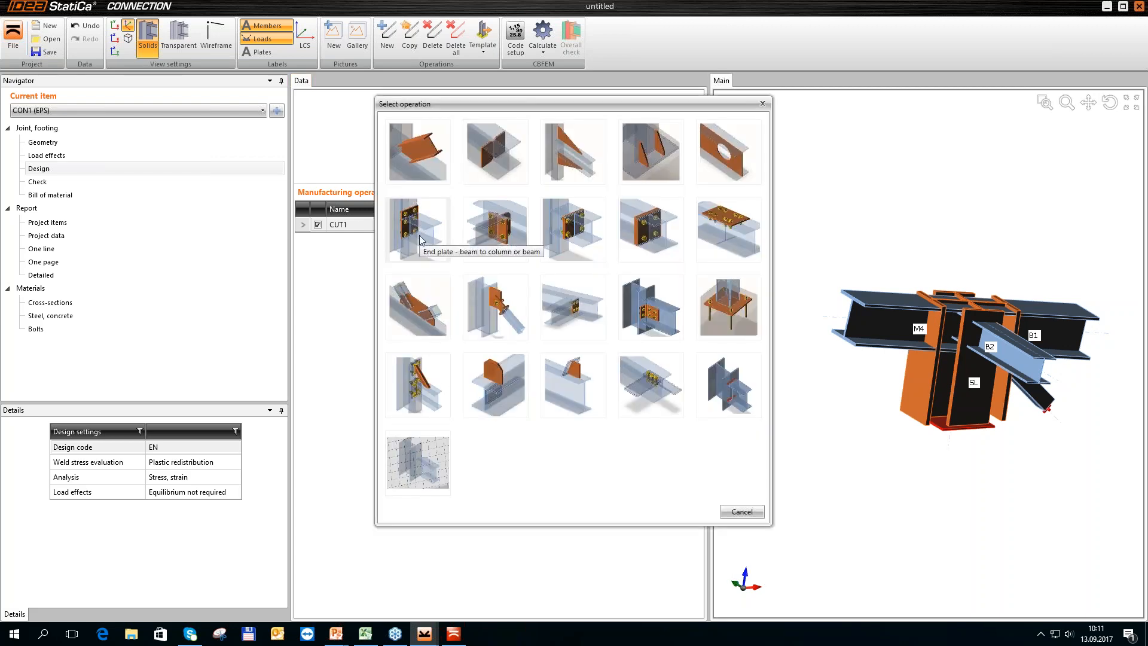
left_click(421, 241)
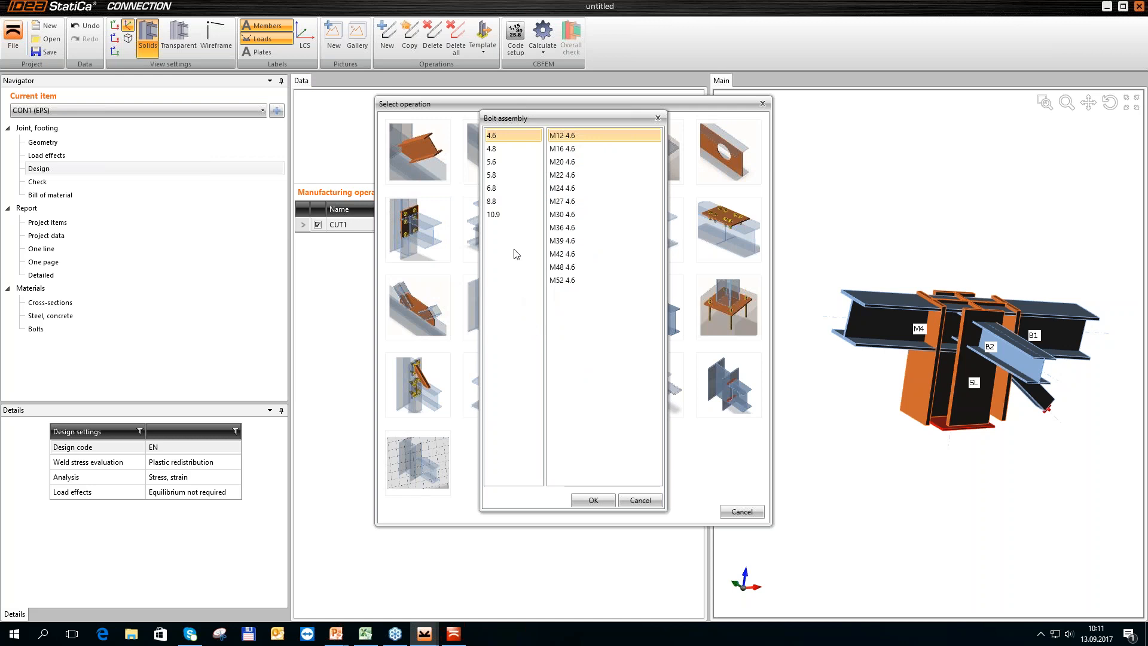
left_click(501, 202)
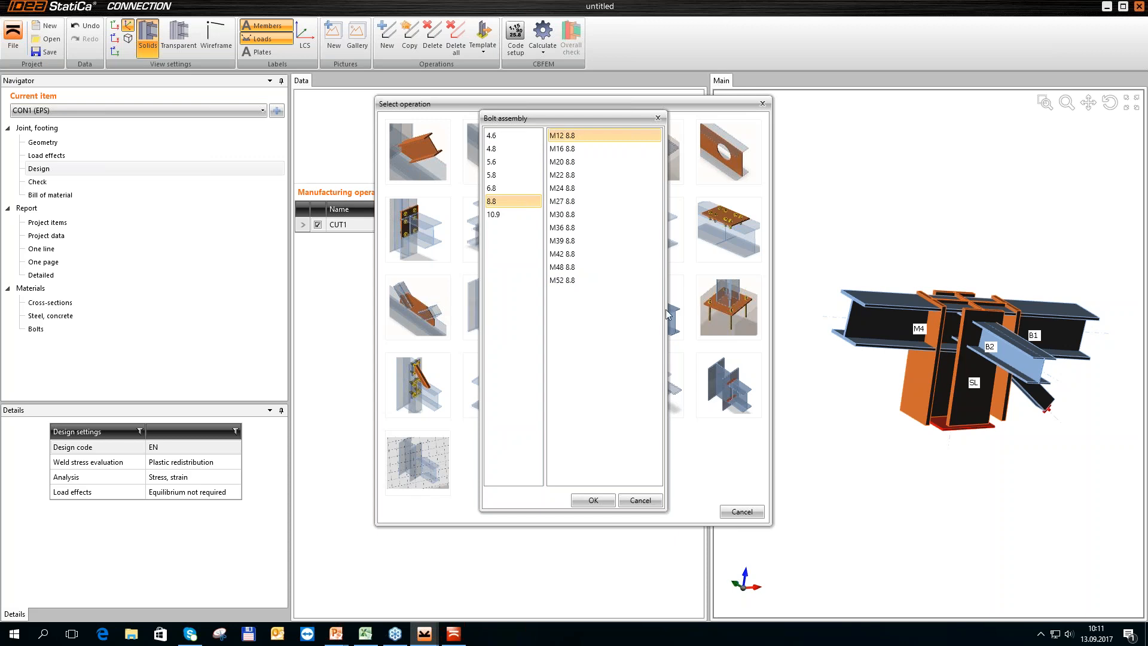
left_click(578, 163)
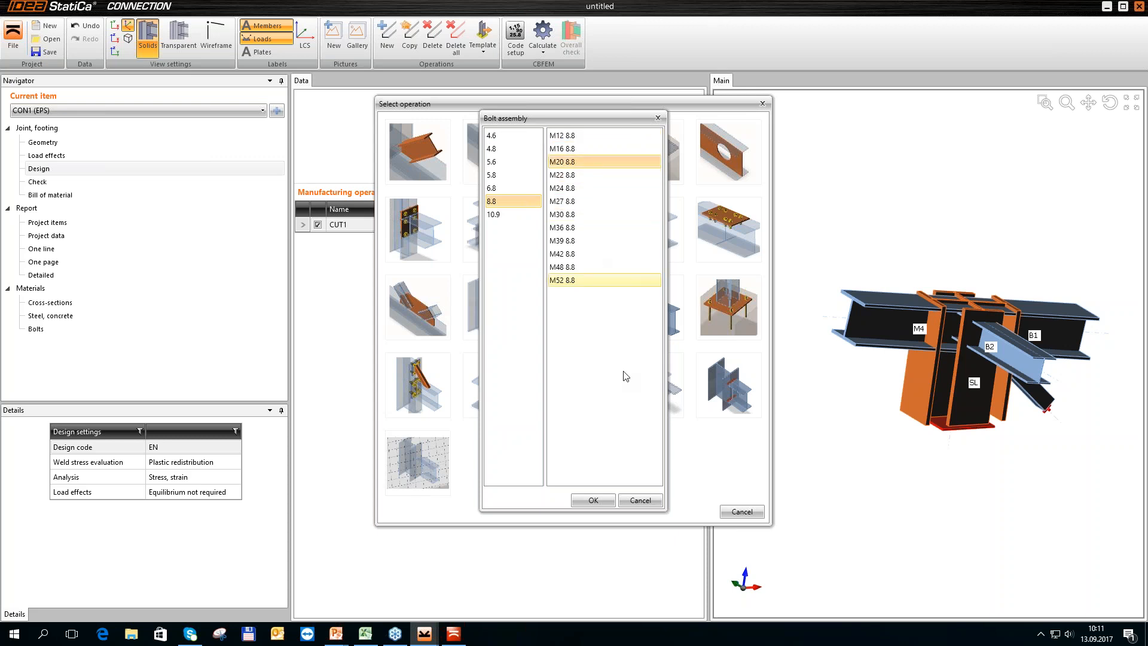
left_click(605, 502)
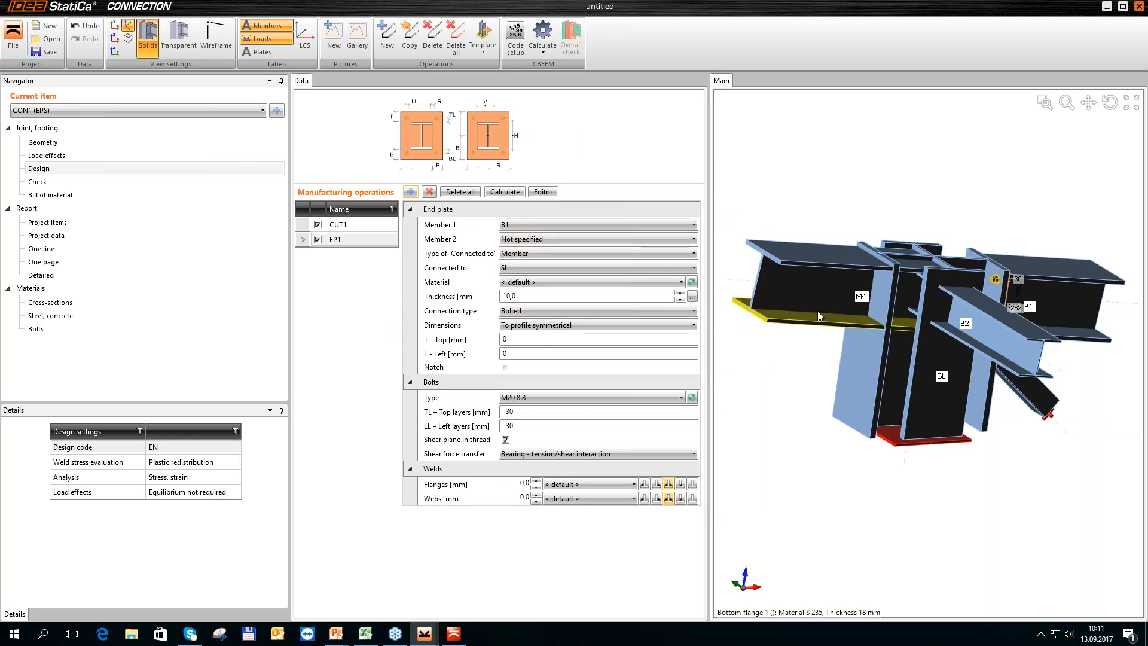
- Assign the end plate to member M4 and set its thickness to 20 mm
left_click(583, 224)
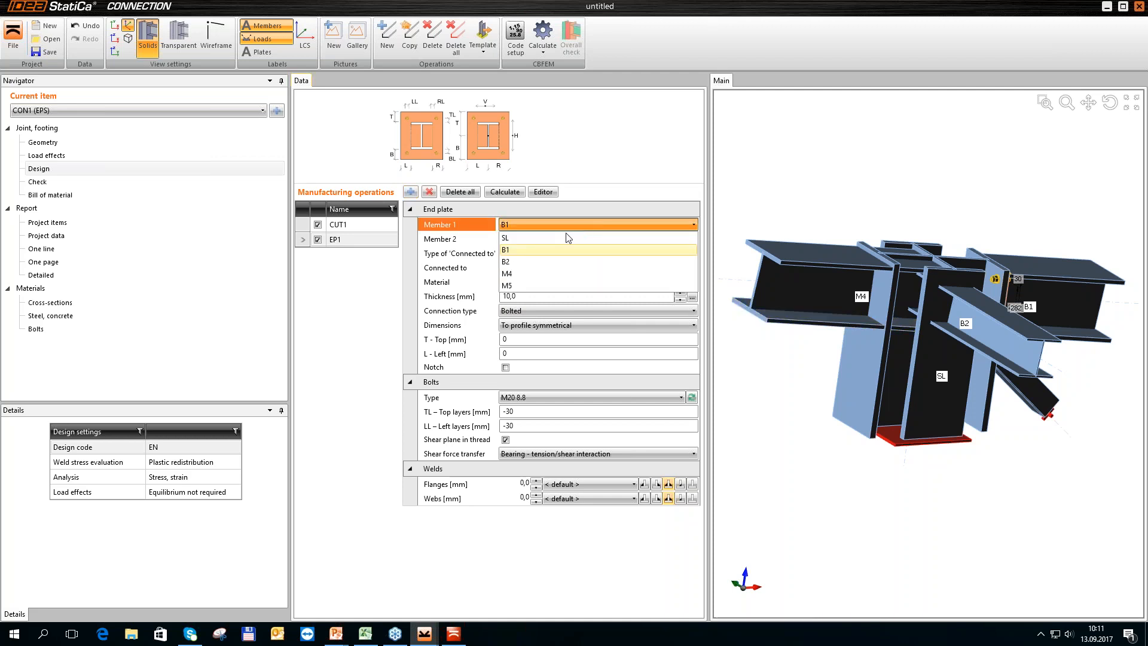
left_click(545, 273)
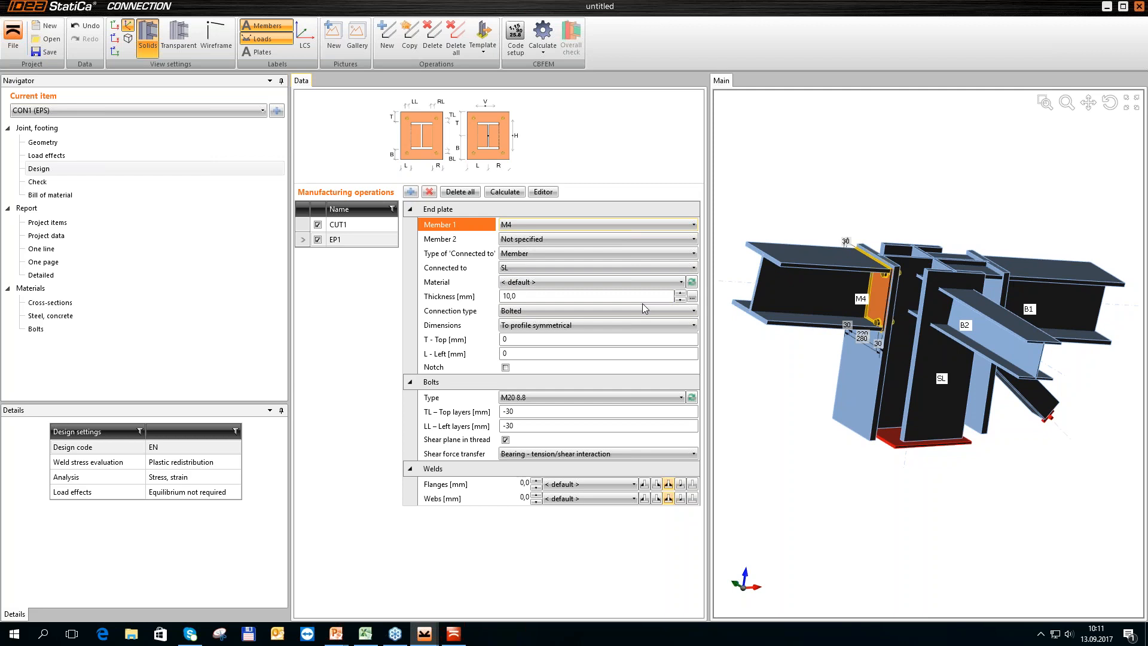
left_click(610, 296)
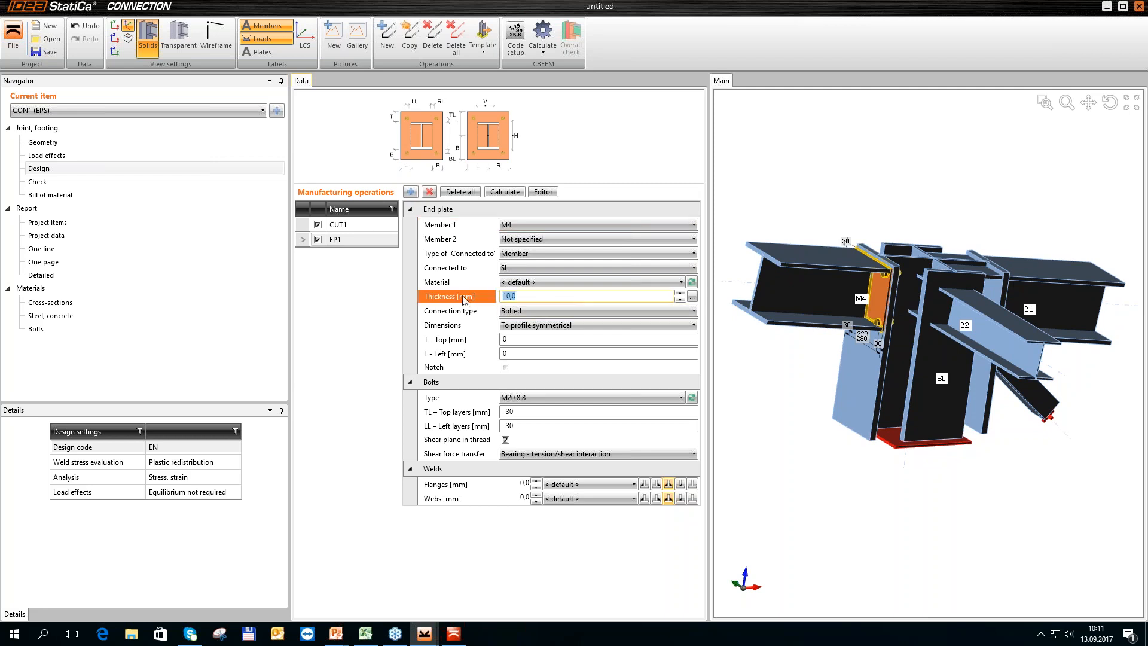
type("20")
key("Tab")
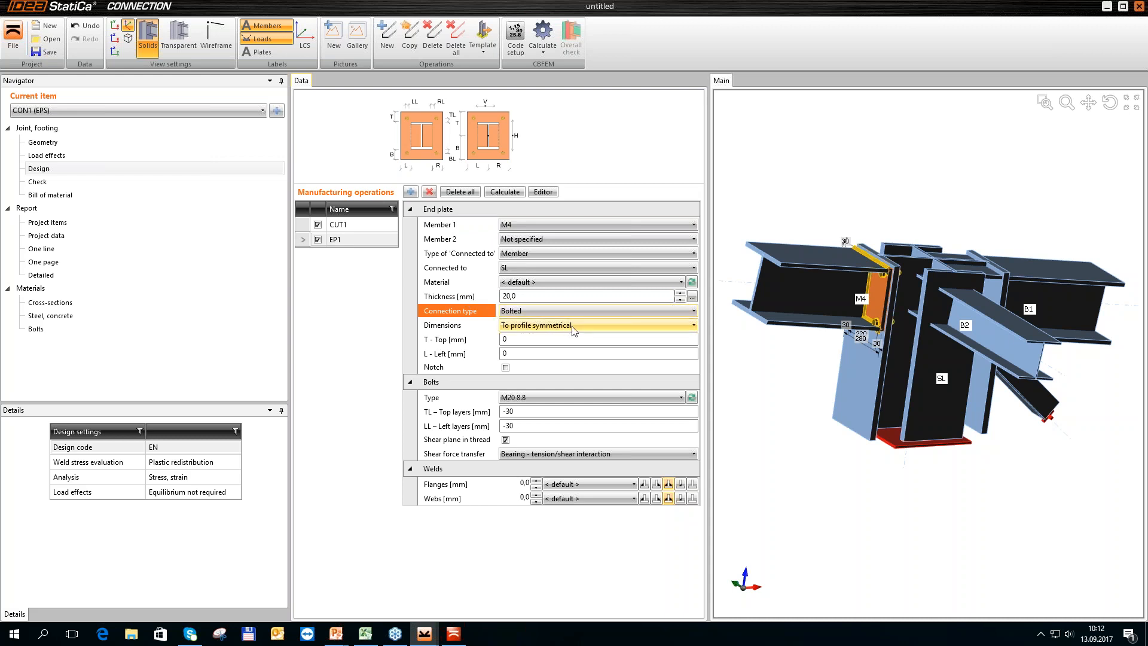
- Dimension M4's end plate to the profile with a 15 mm top and a 150 mm bottom overhang
left_click(597, 330)
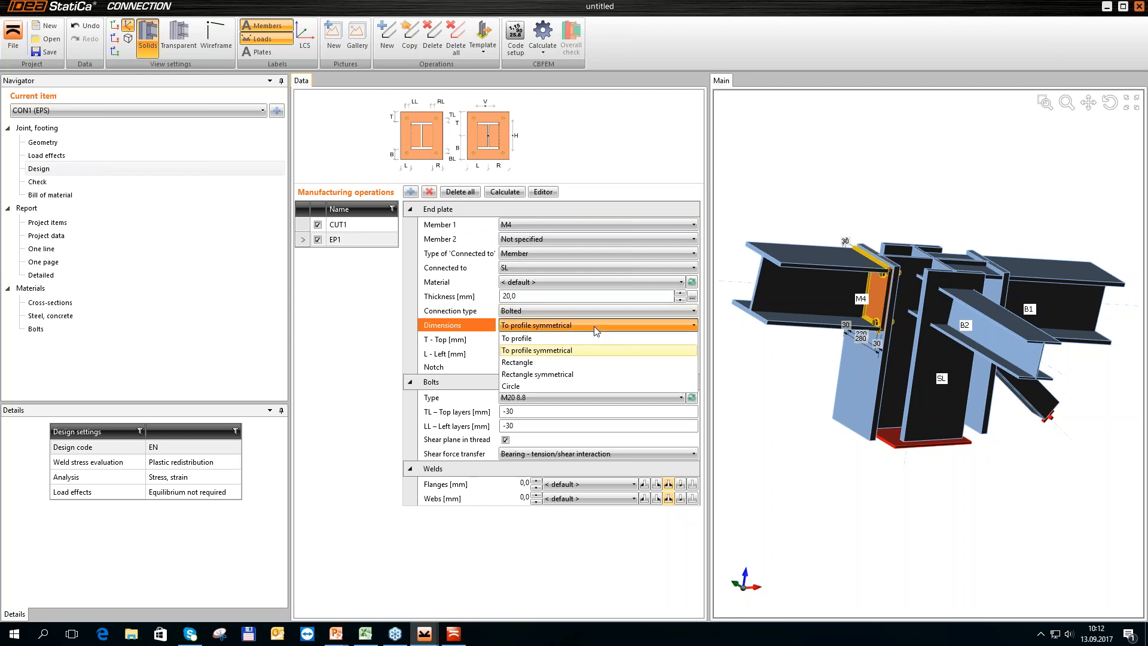
left_click(542, 340)
left_click(540, 340)
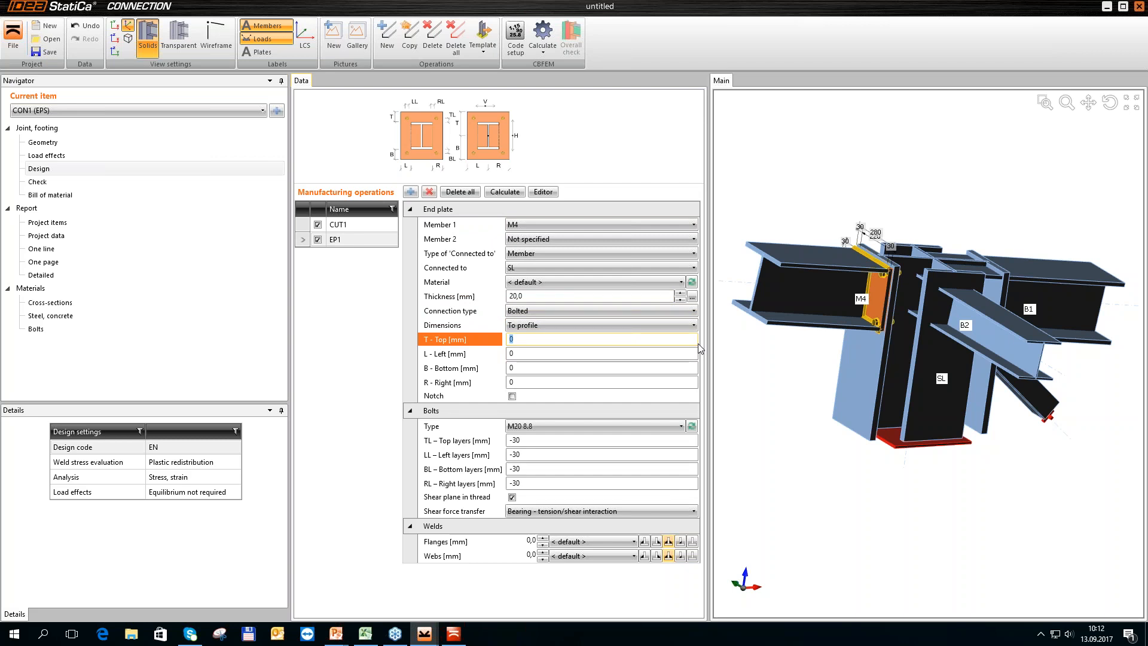
type("15")
key("Tab")
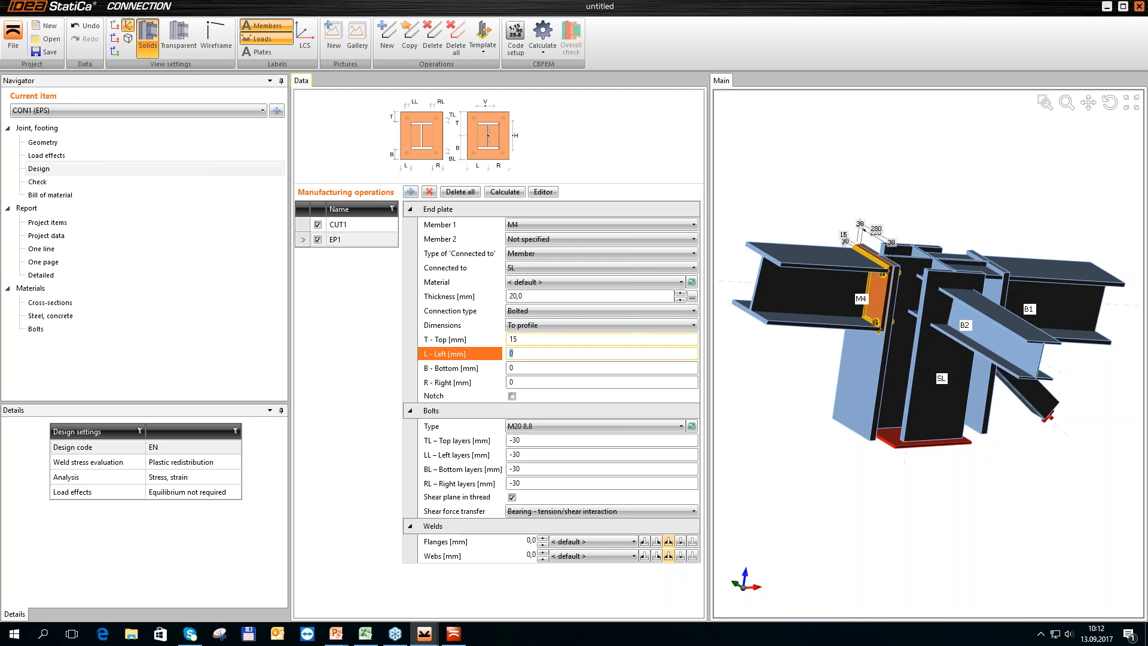
left_click(527, 367)
type("150")
key("Tab")
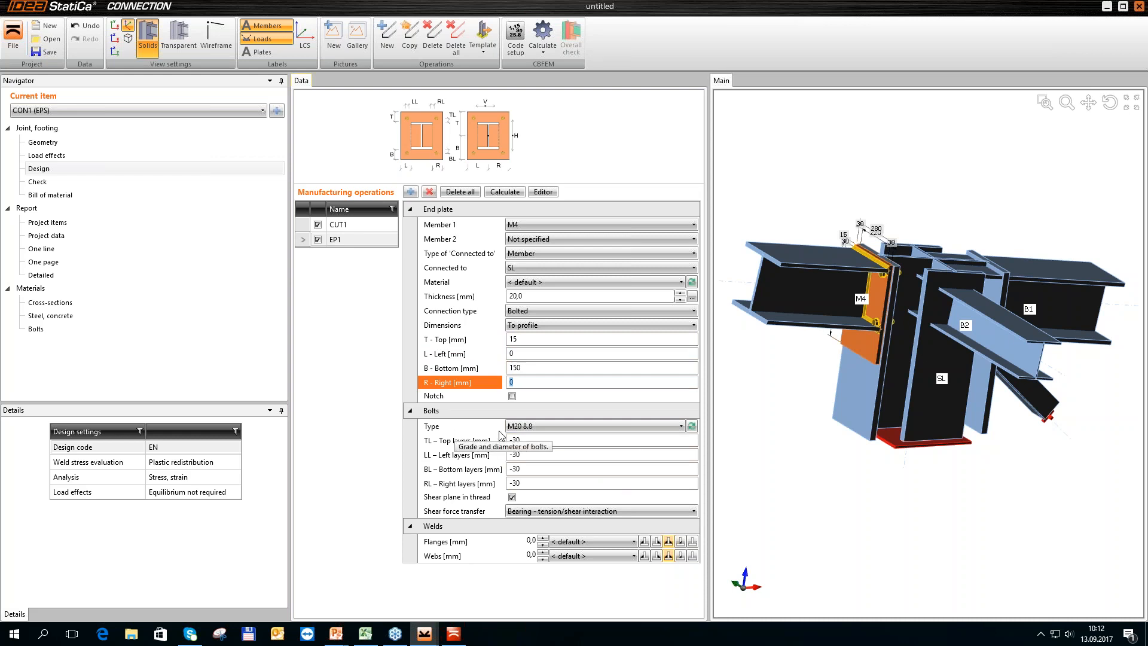
- Set M4's end plate bolt layers to -50 top, -40 left, -60 50 120 bottom and -40 right
left_click(486, 442)
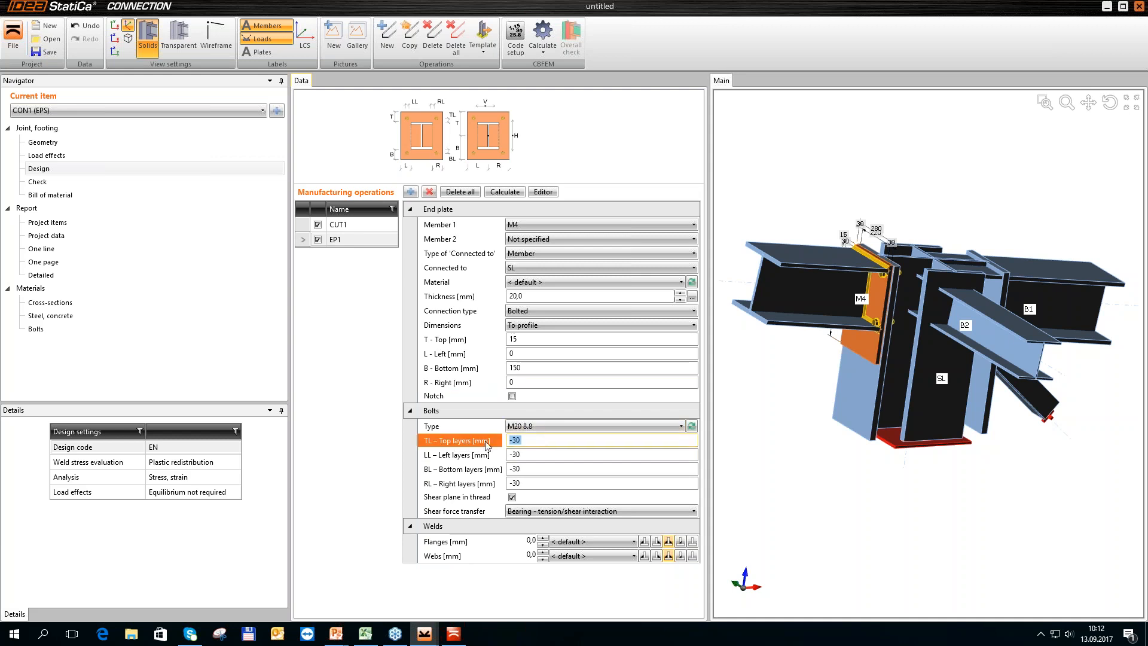
type("-50")
key("Tab")
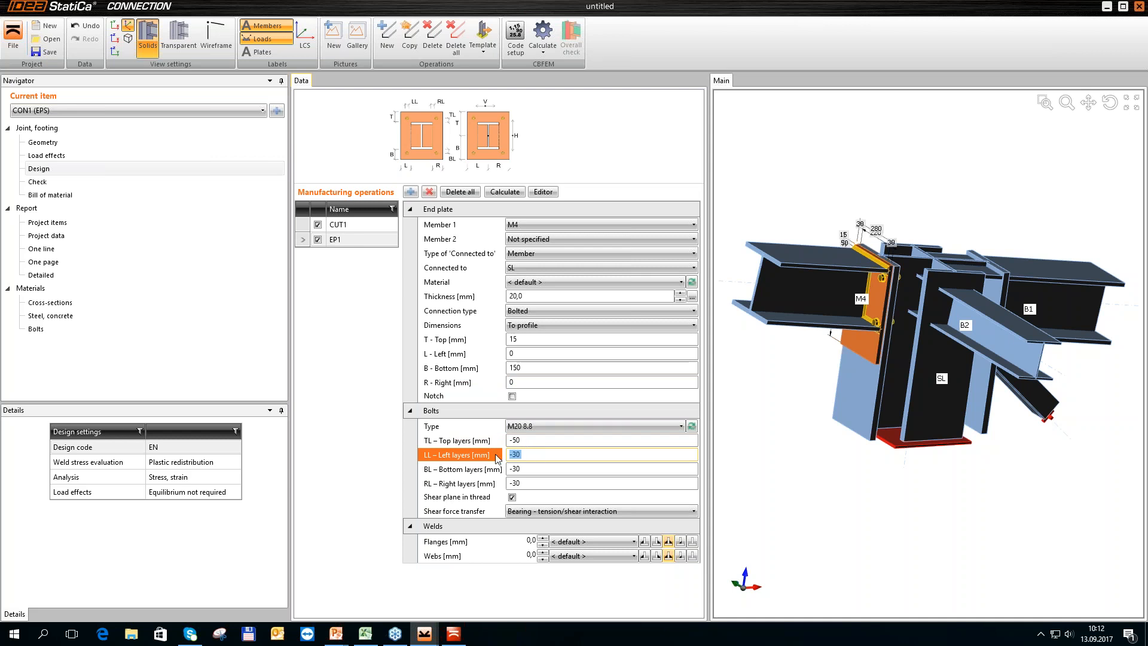
type("-40")
key("Tab")
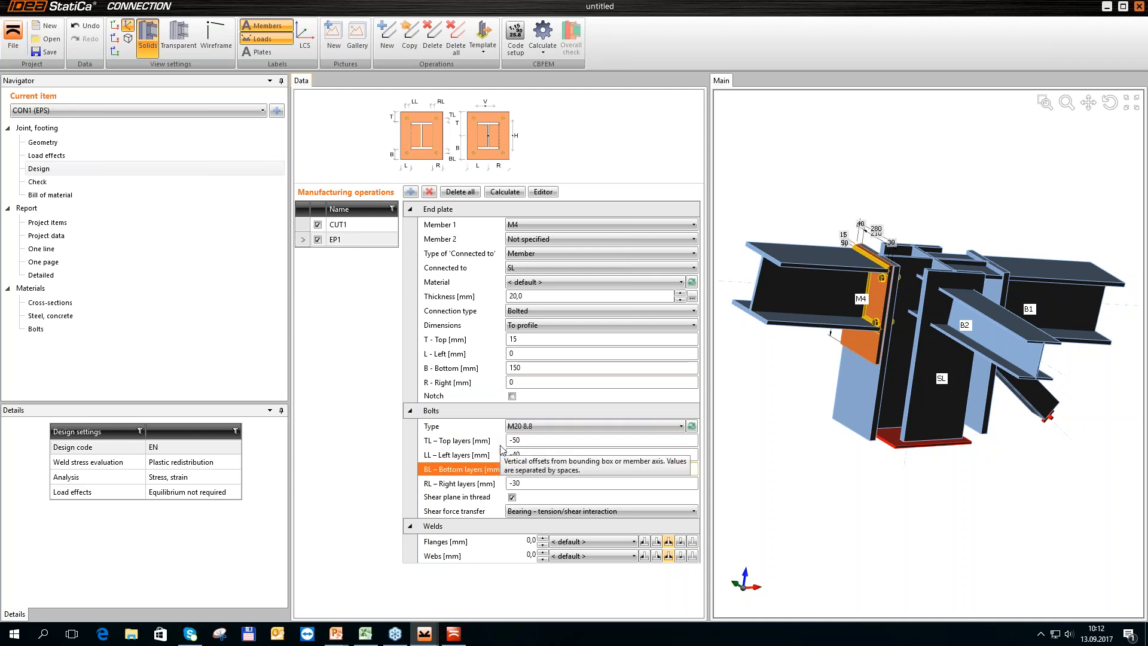
left_click(500, 474)
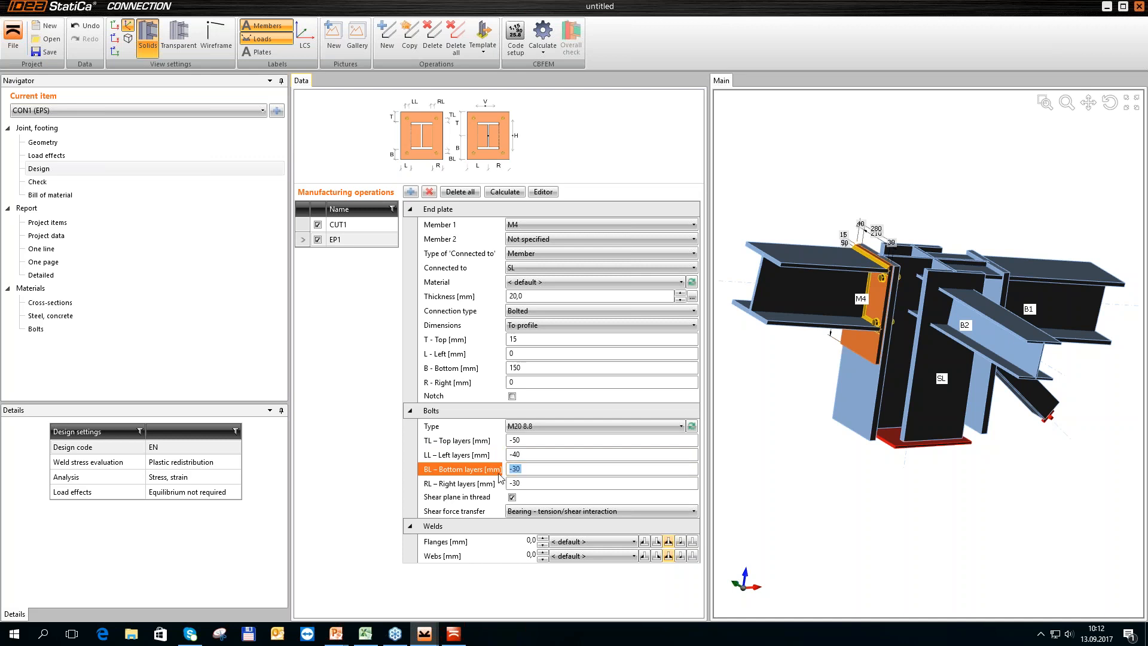
type("-60 50 120")
key("Tab")
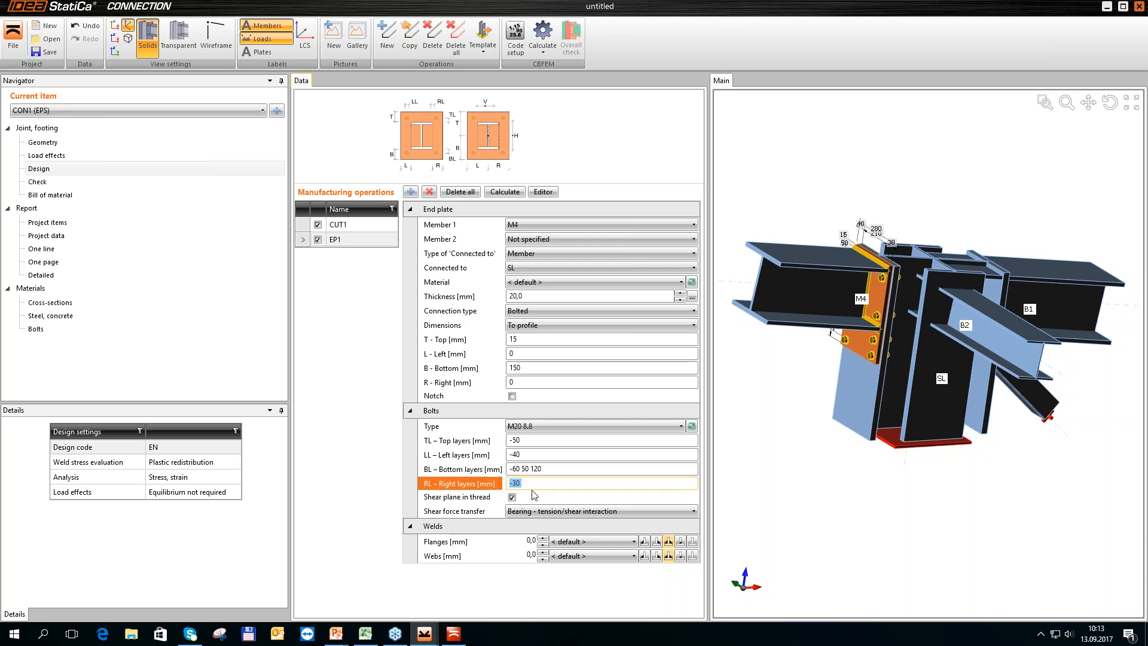
left_click_drag(534, 484, 490, 483)
type("-40")
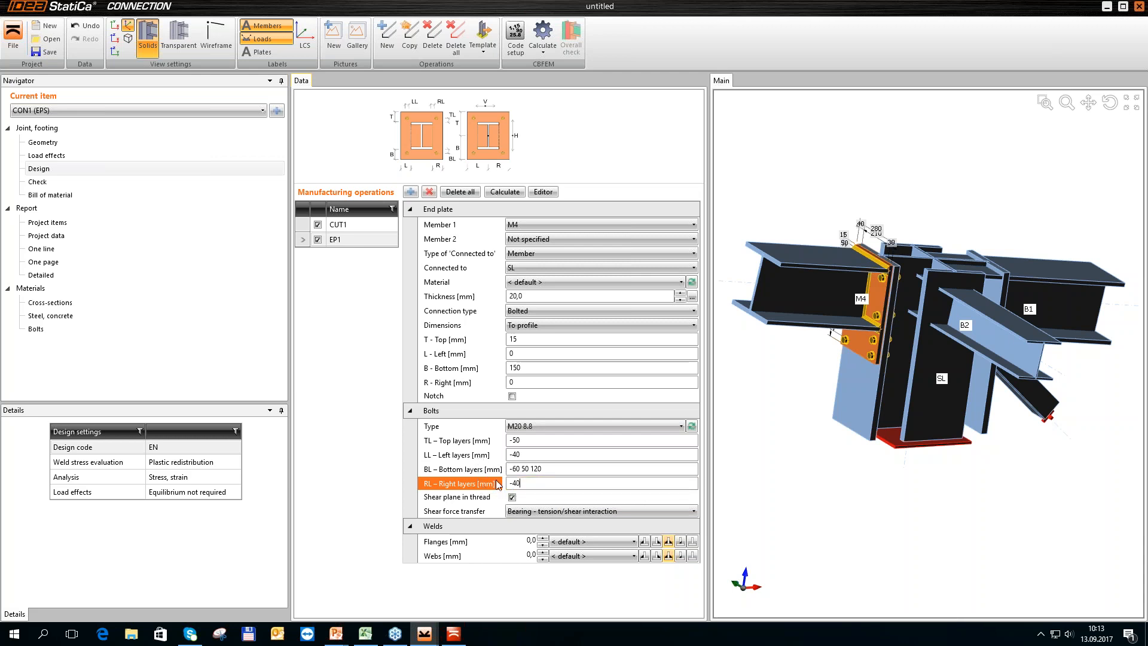
key("Tab")
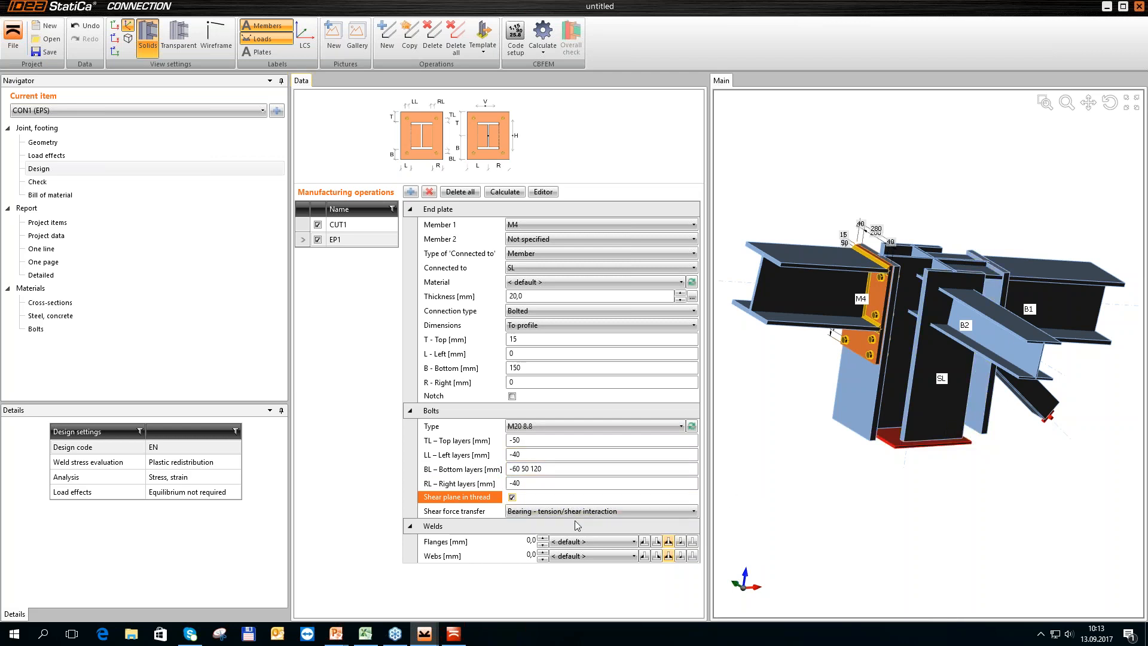
- Set the flange and web weld thicknesses of M4's end plate to 4 mm
left_click(528, 542)
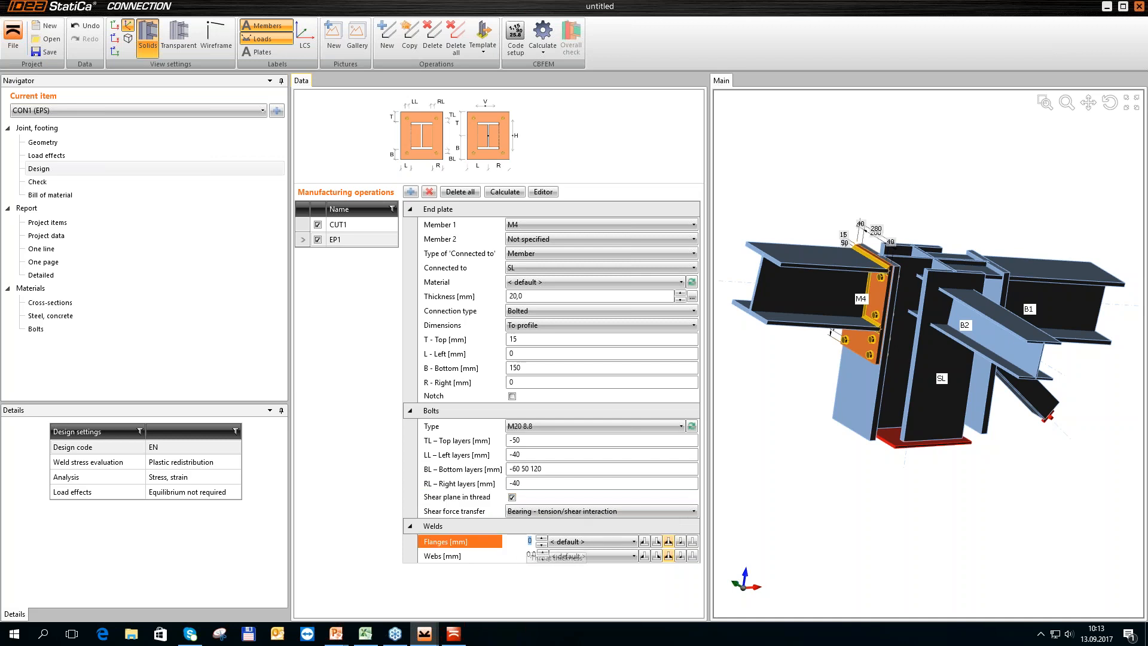
type("4")
left_click(529, 555)
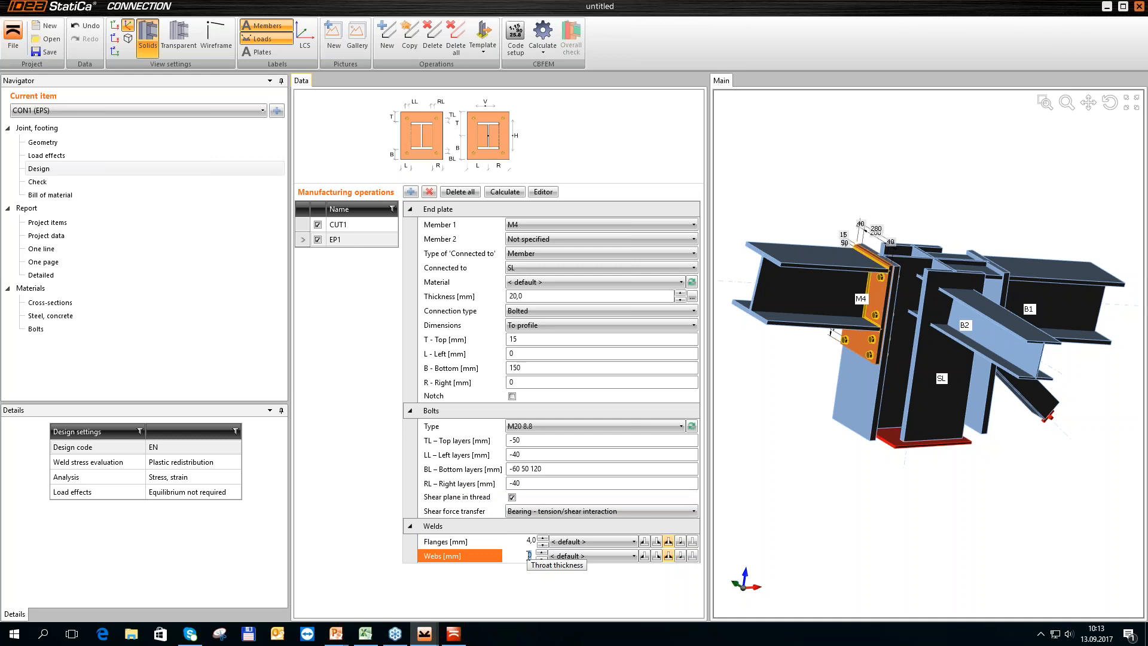
type("4")
key("Tab")
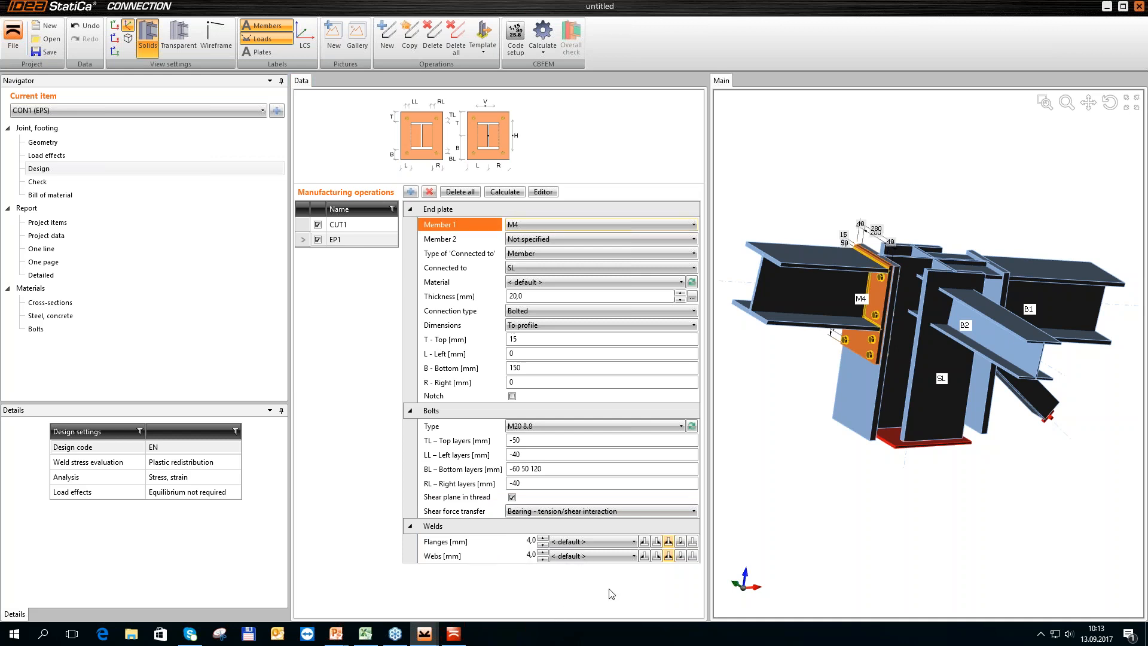
left_click(668, 553)
- Copy M4's end plate operation and assign the copy to member B1
scroll(764, 389, "down", 1)
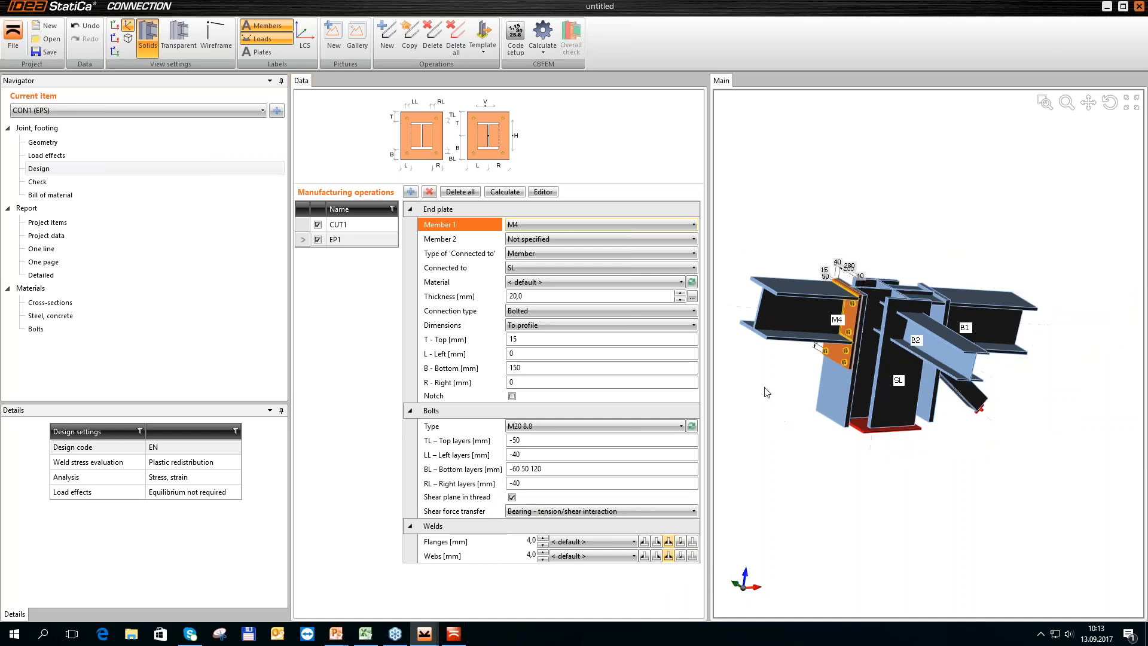
middle_click_drag(963, 371, 904, 449, "ctrl")
scroll(905, 450, "down", 2)
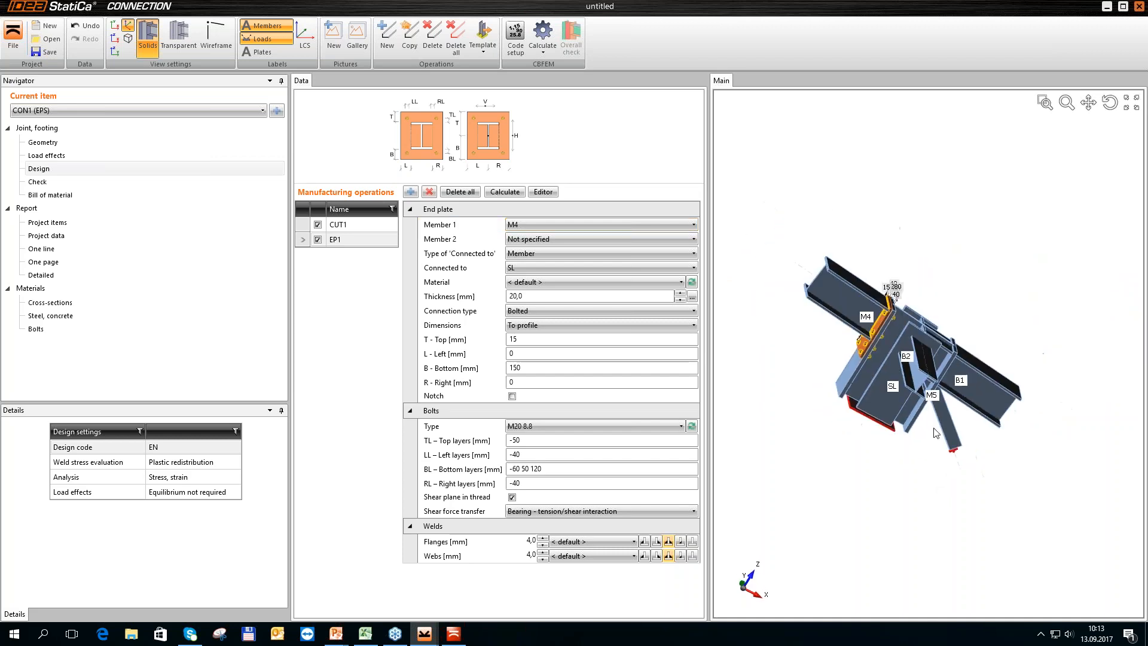
middle_click_drag(1029, 346, 990, 333, "ctrl")
middle_click_drag(996, 444, 1008, 374, "ctrl")
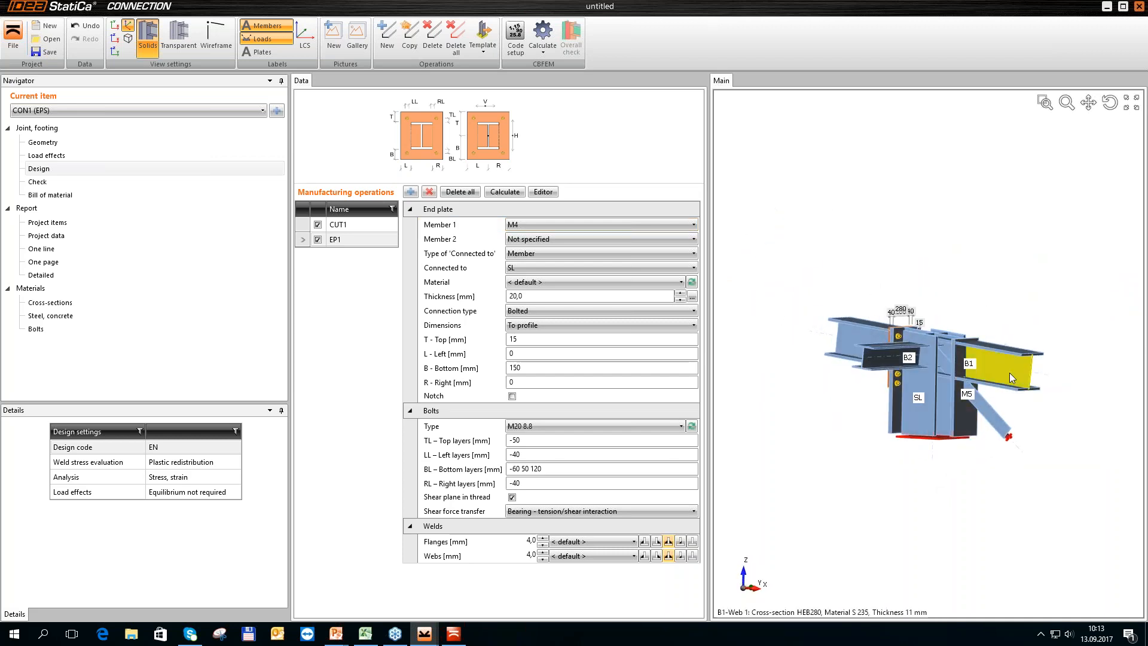
scroll(1010, 372, "up", 1)
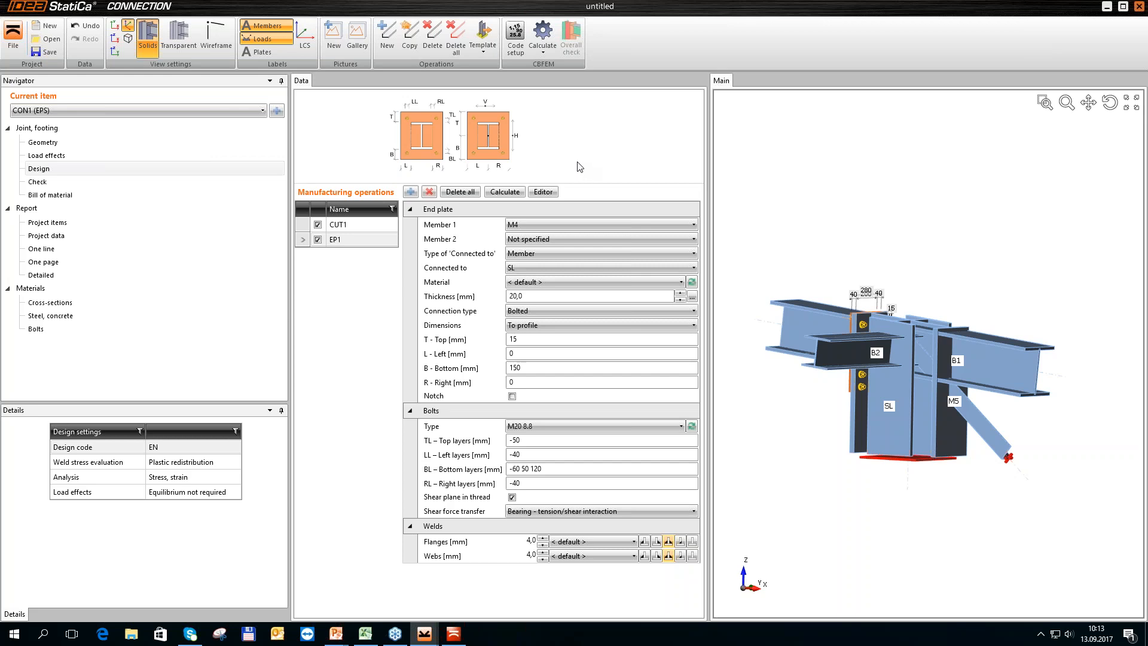
left_click(413, 43)
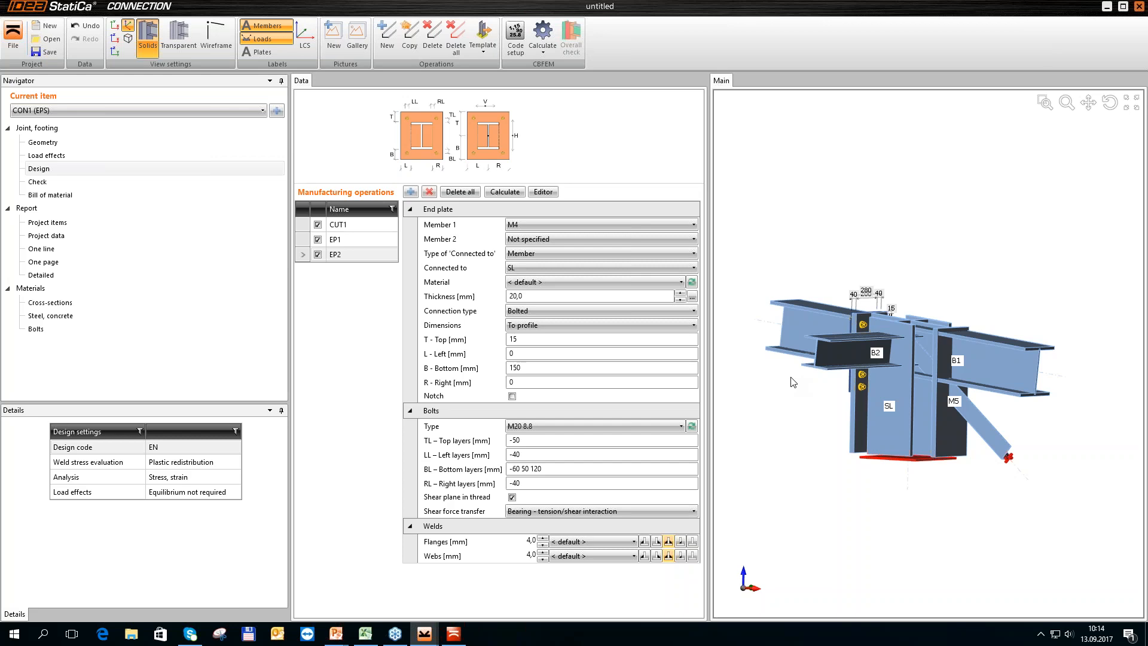
left_click(668, 225)
left_click(575, 250)
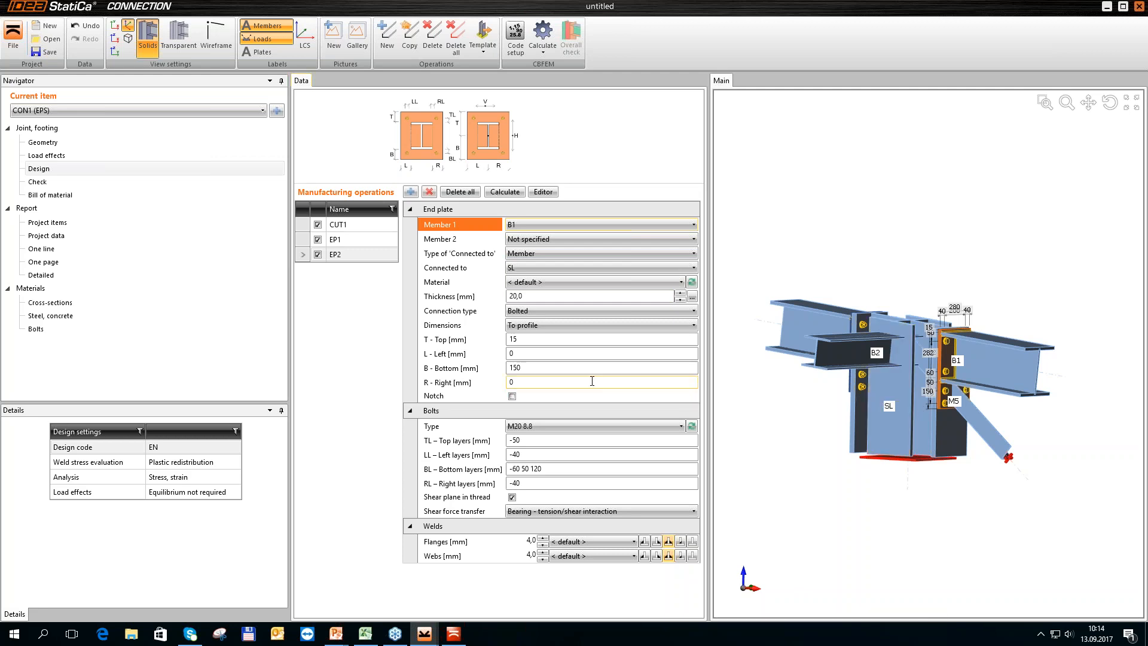
left_click(489, 368)
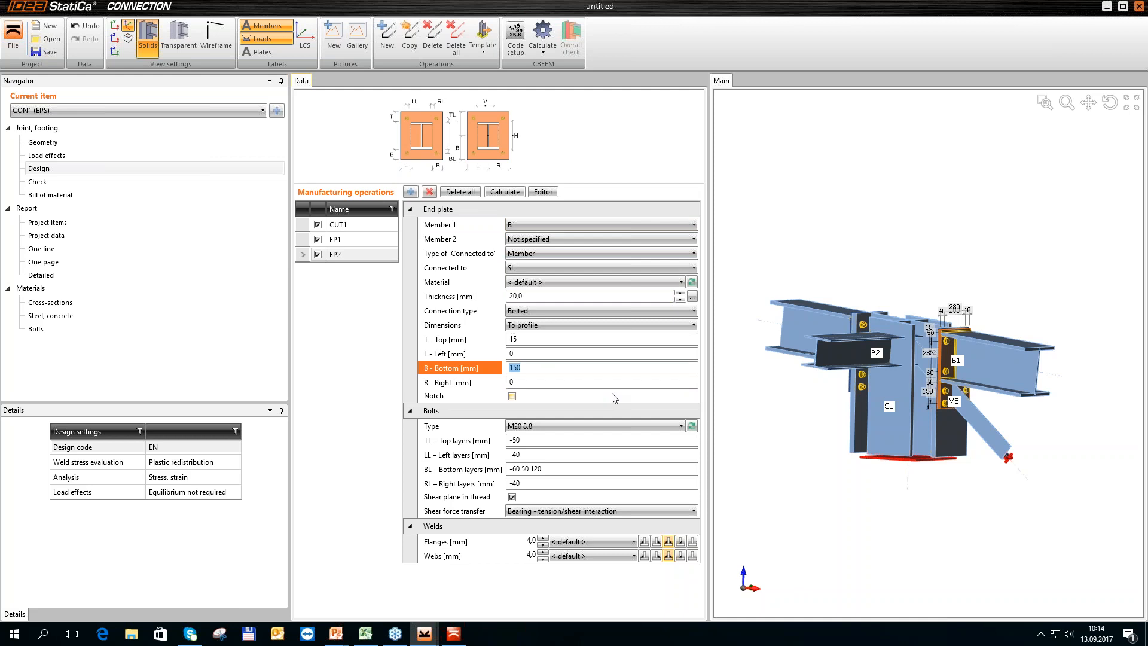
type("250")
key("Tab")
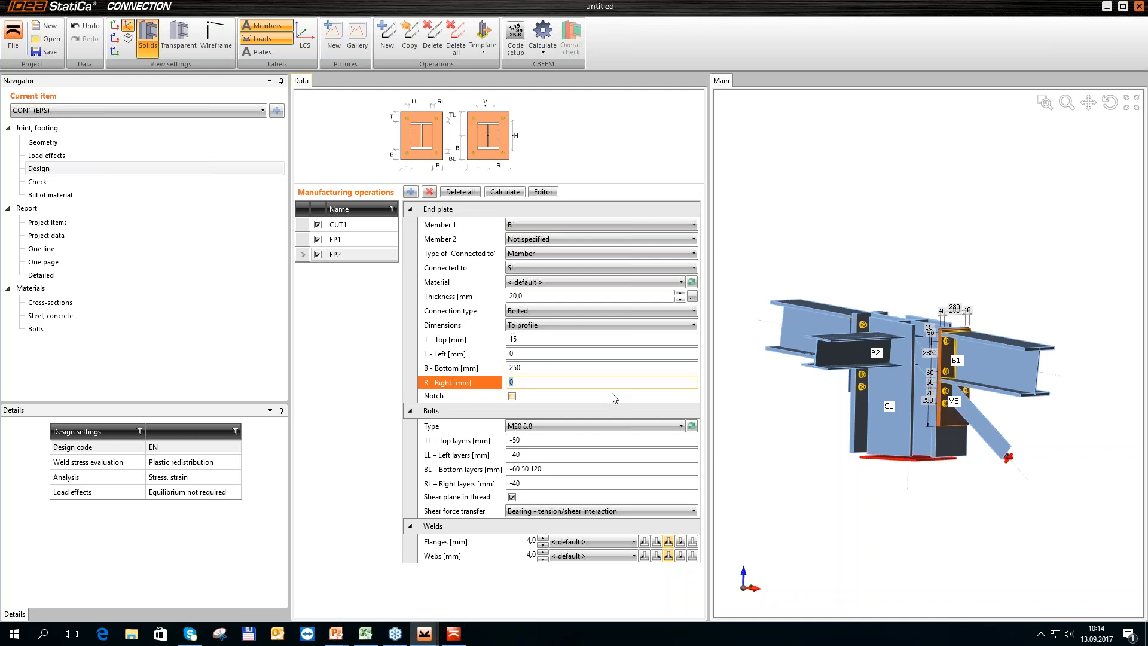
left_click(561, 470)
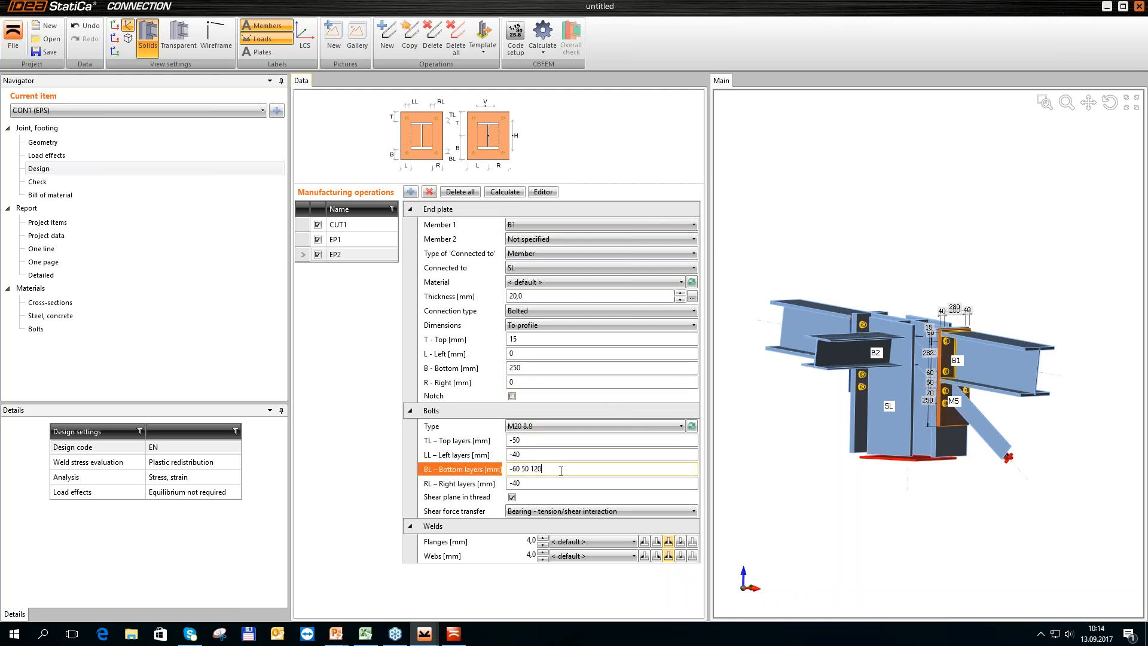
type("190")
key("Tab")
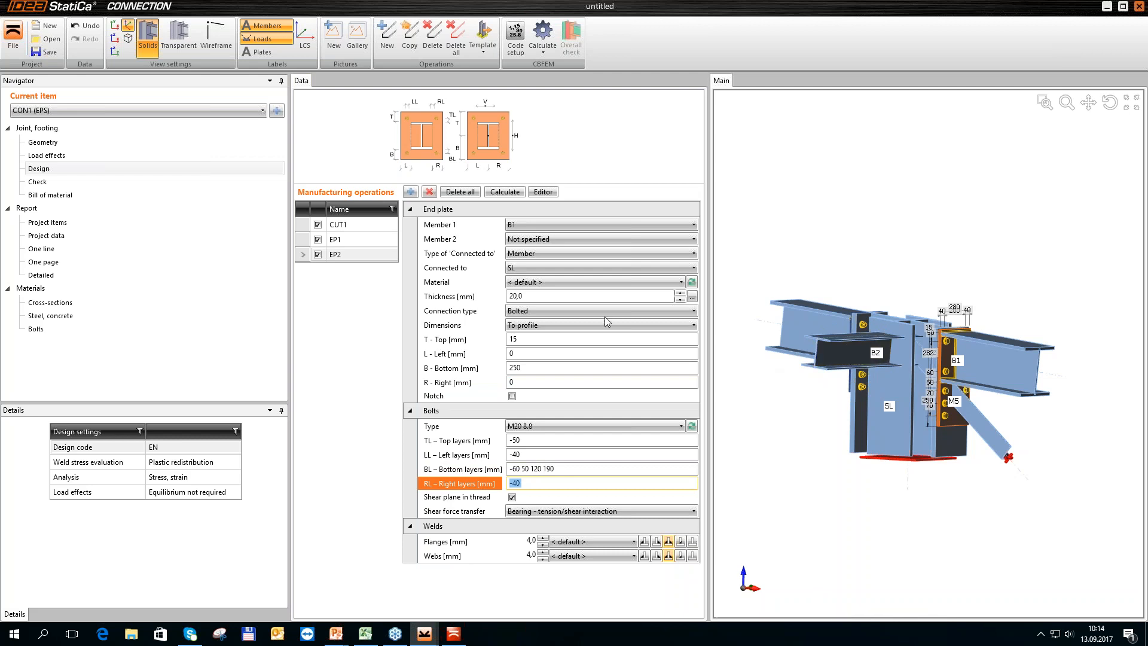
- Add a fin plate operation connecting Web 1 of member B2 to the column SL
left_click(411, 193)
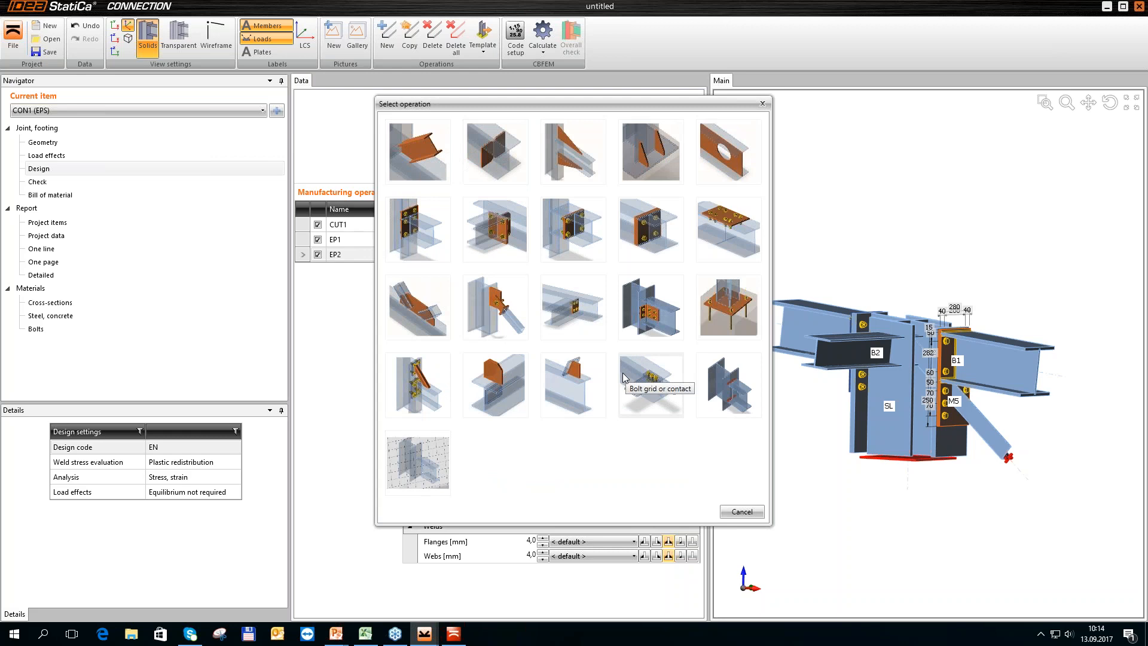
left_click(572, 323)
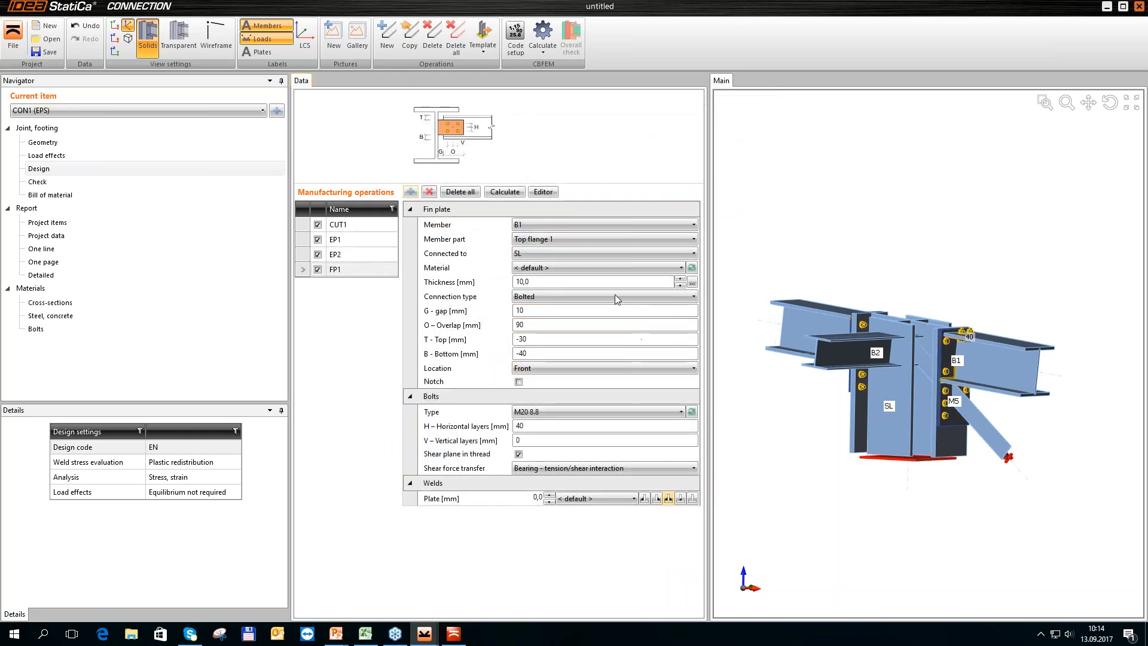
left_click(615, 226)
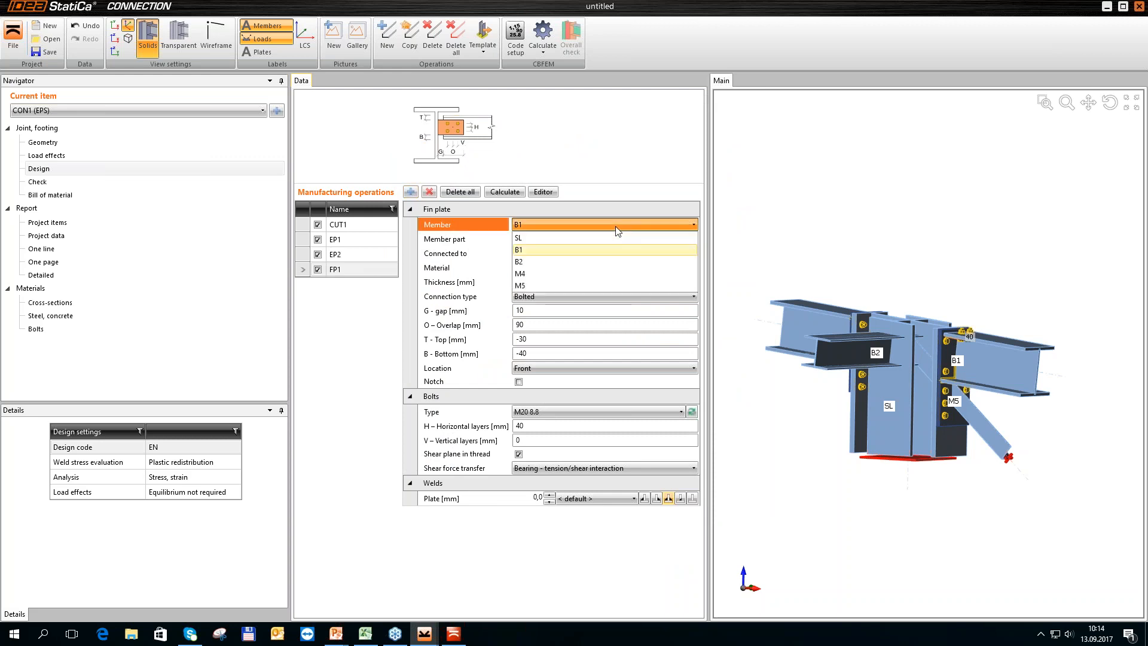
left_click(577, 262)
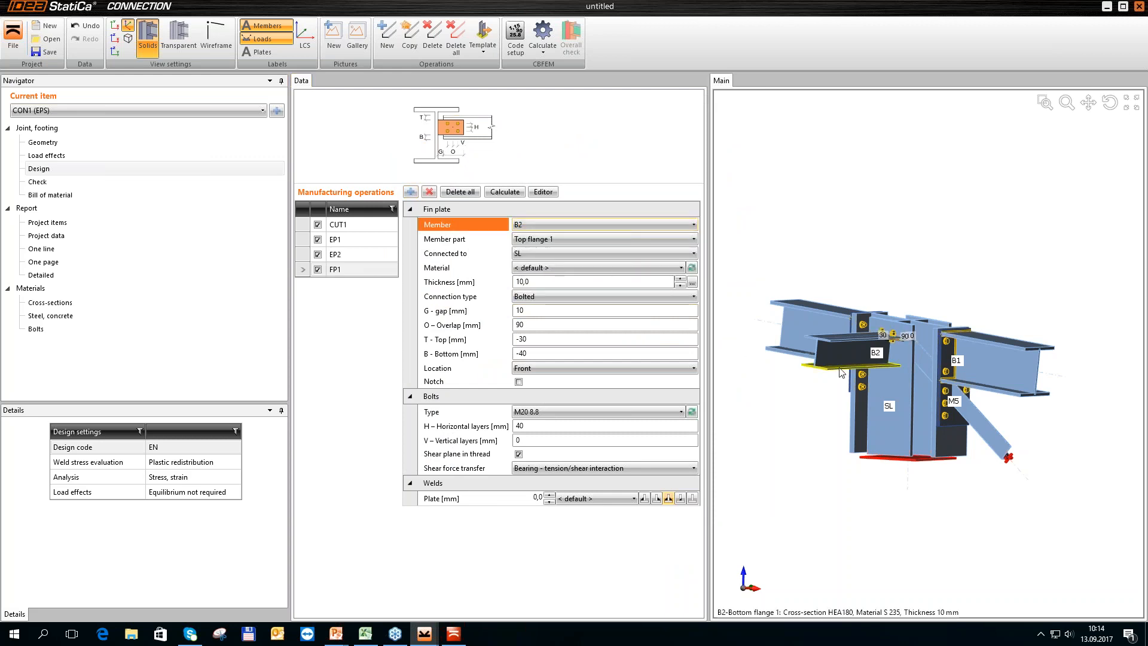
left_click(584, 239)
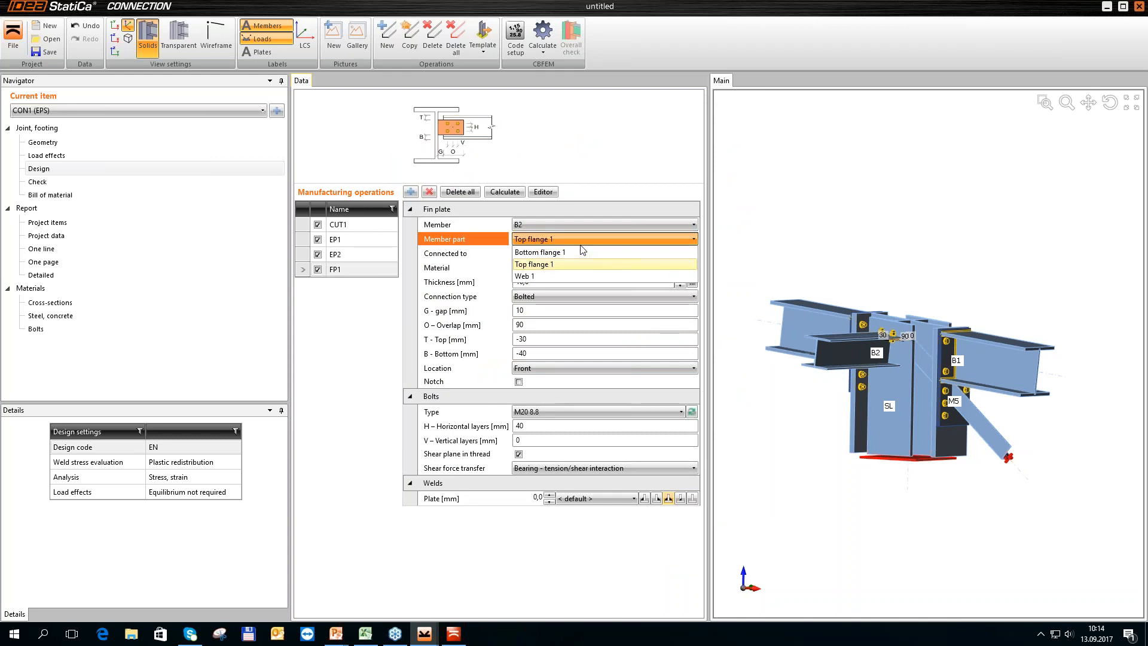
left_click(578, 276)
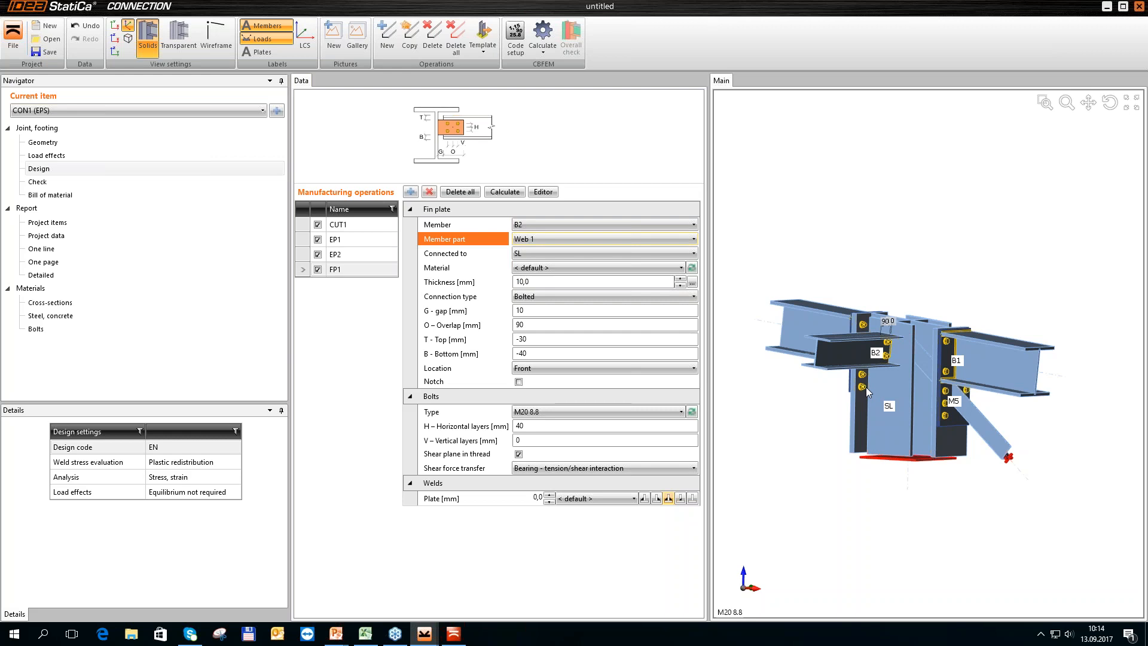
- Set the thickness of B2's fin plate to 80 mm
left_click(494, 282)
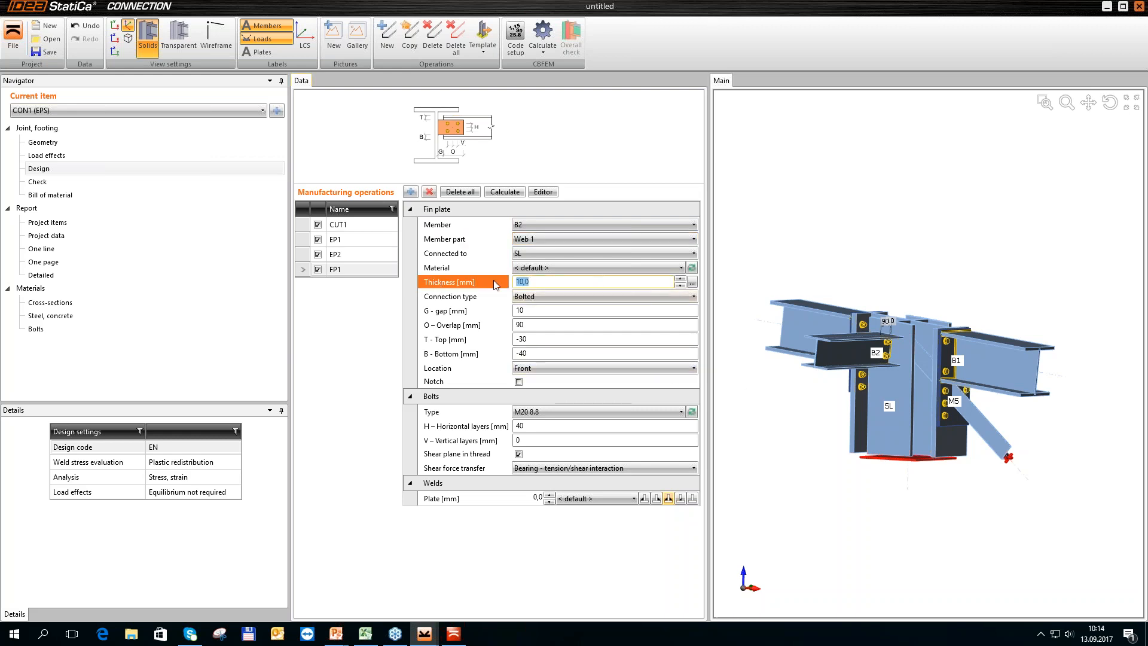
type("80")
key("Tab")
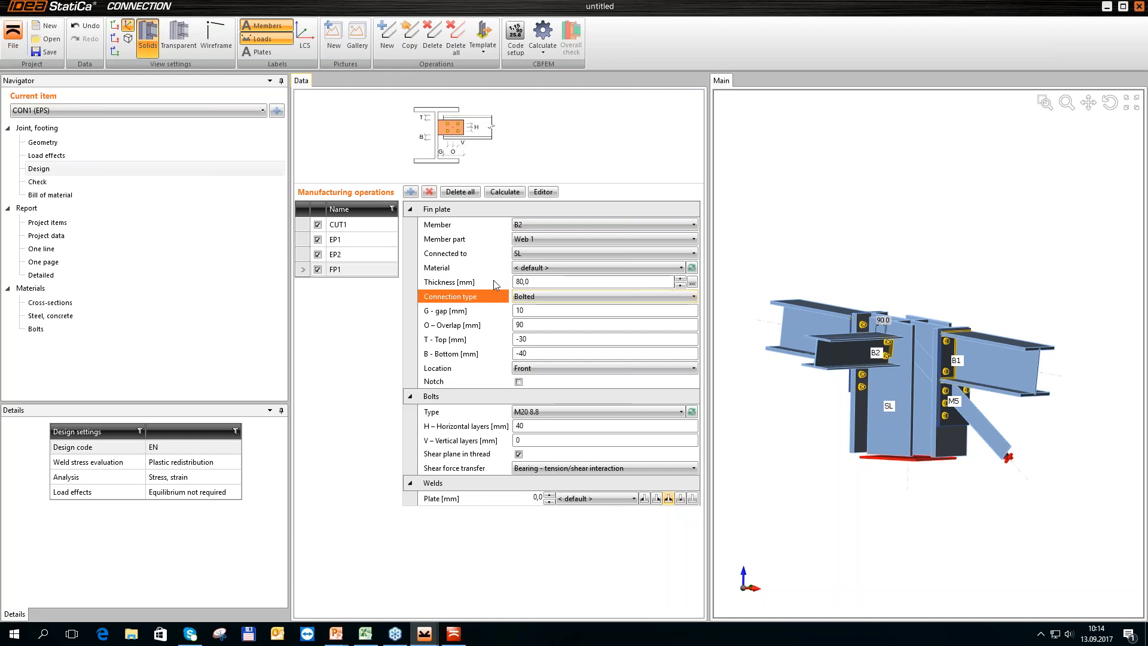
- Set the top and bottom offsets of B2's fin plate to -20 mm each
left_click(539, 339)
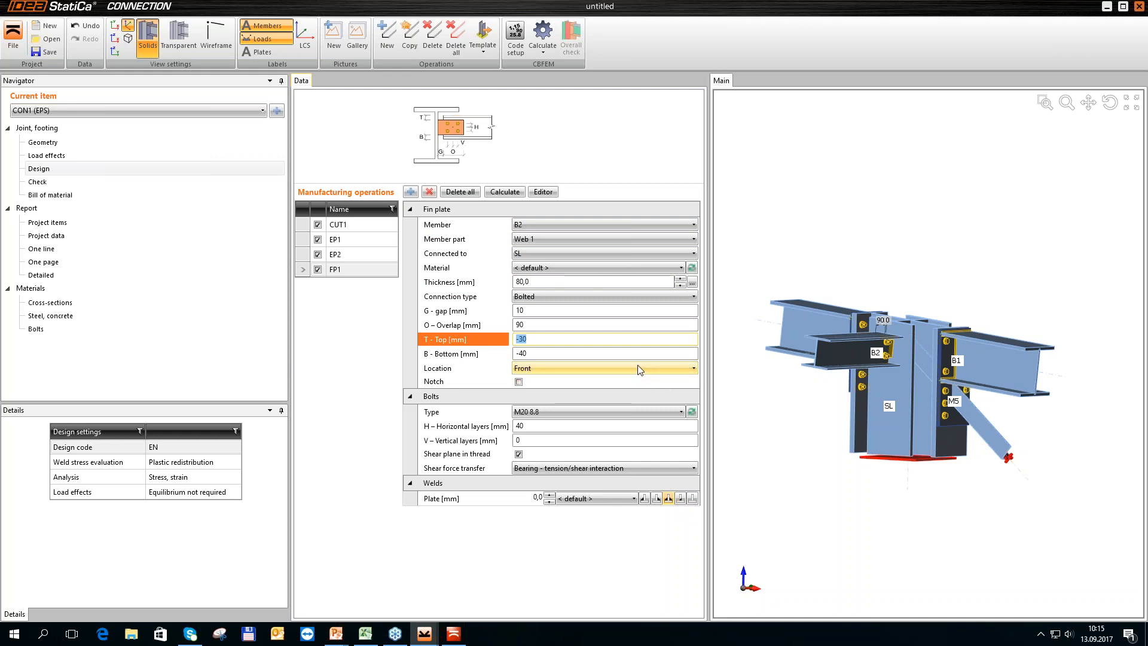
type("-20")
key("Tab")
left_click(518, 353)
type("20")
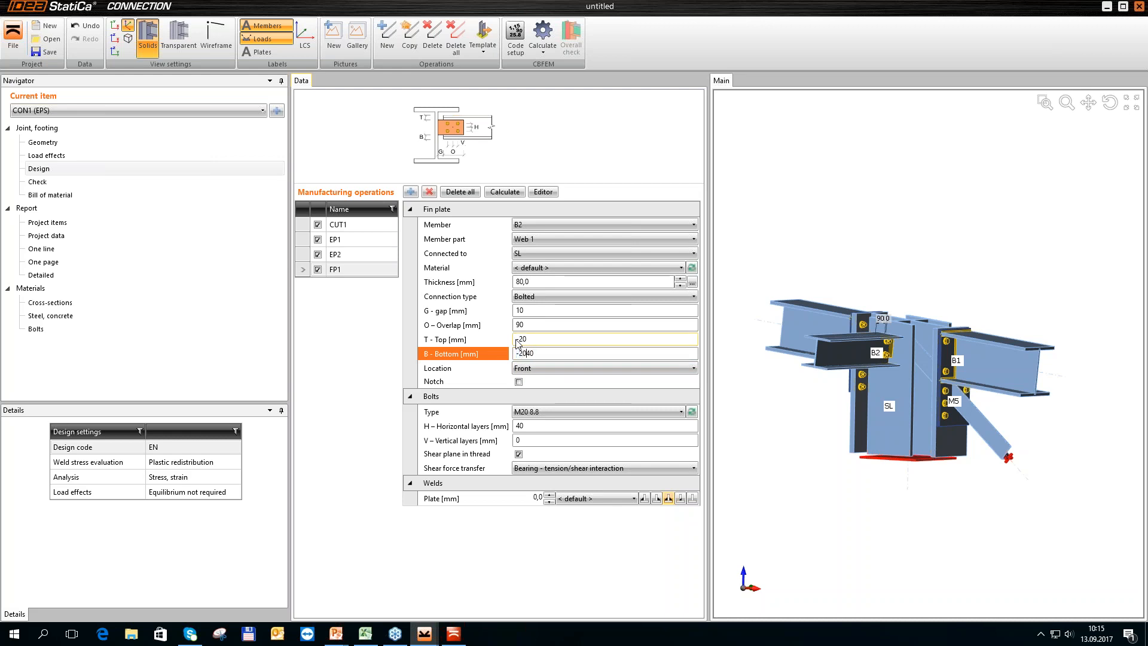
key("Delete")
key("Delete")
key("Tab")
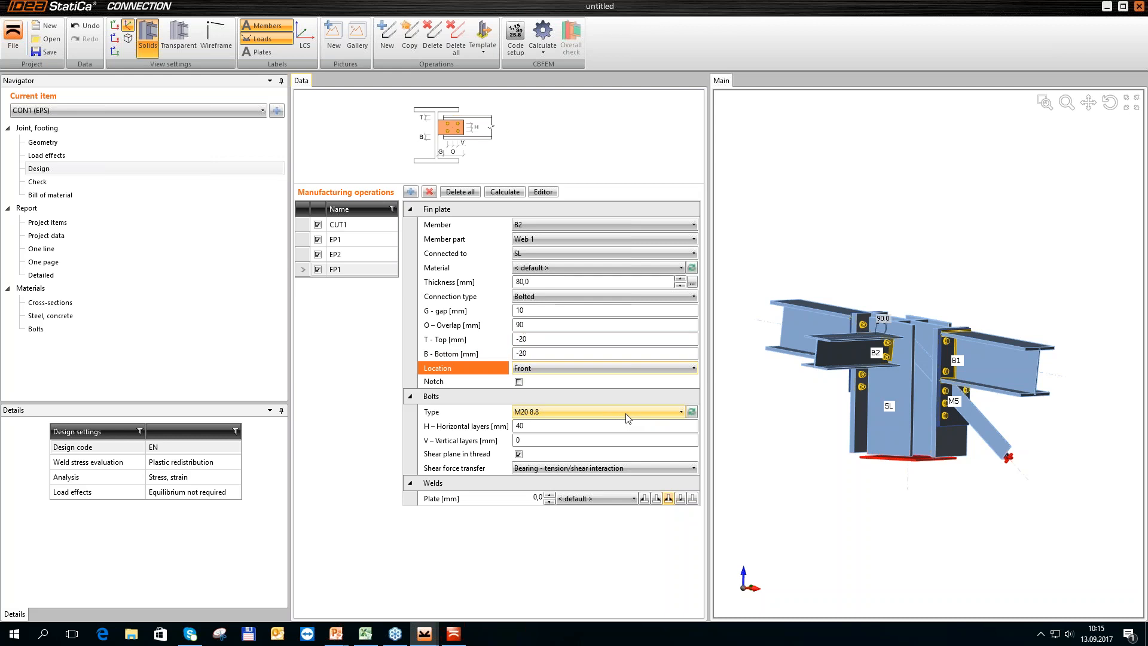
- Change the bolt assembly of B2's fin plate to M12 8.8
left_click(692, 415)
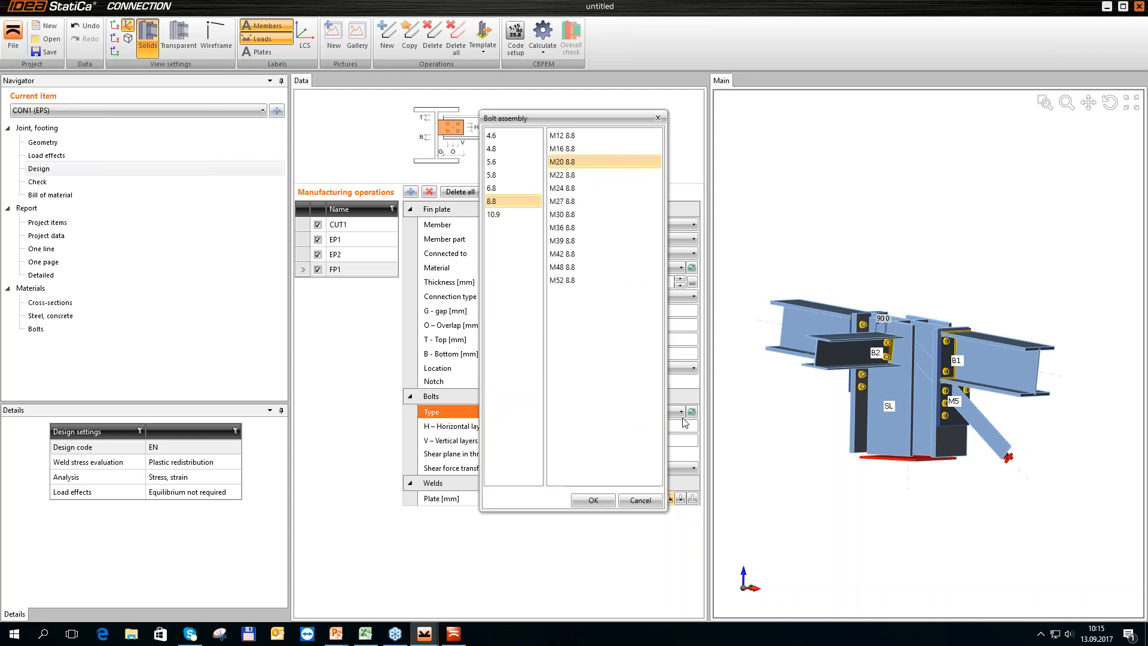
left_click(560, 136)
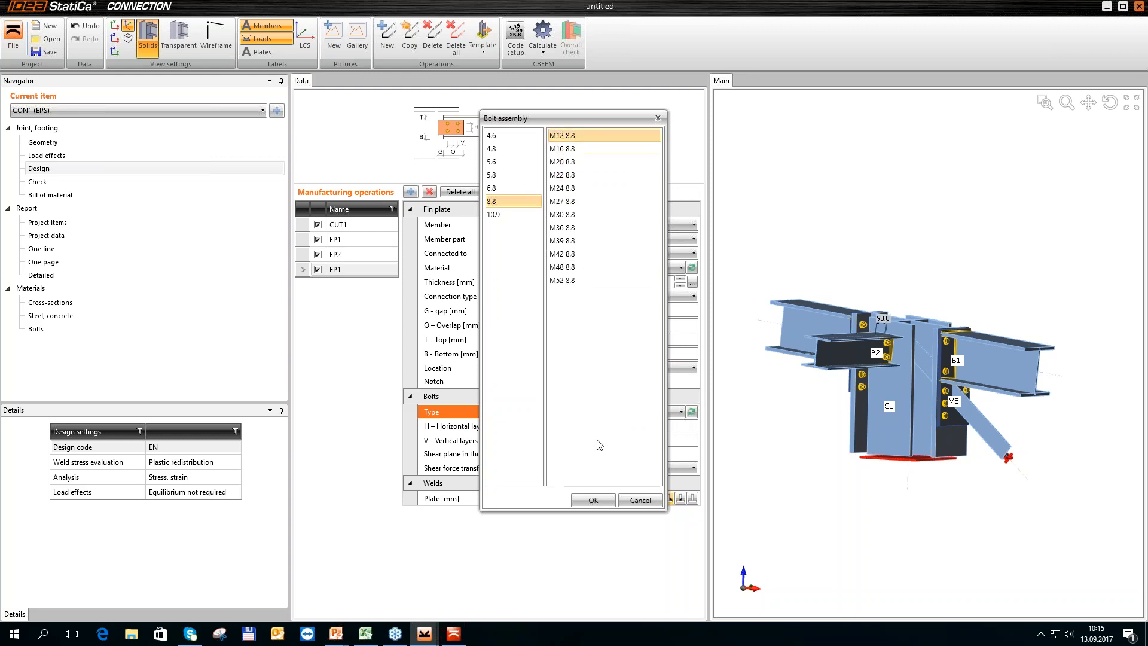
left_click(593, 500)
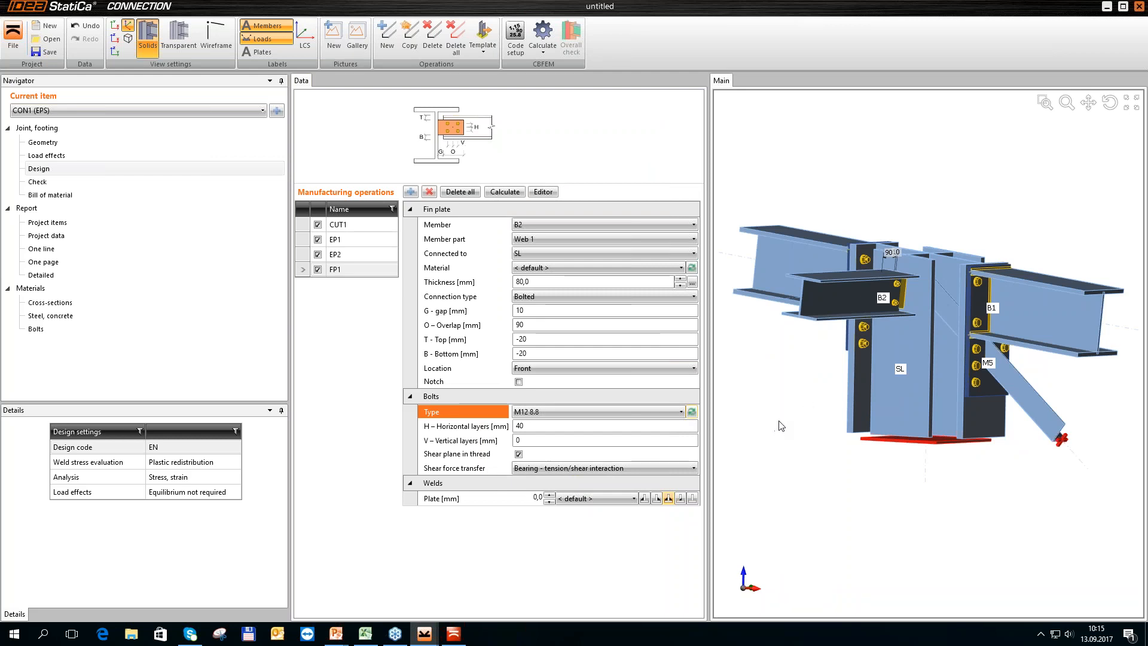
- Set the location of B2's fin plate to the rear of the web
scroll(898, 284, "up", 3)
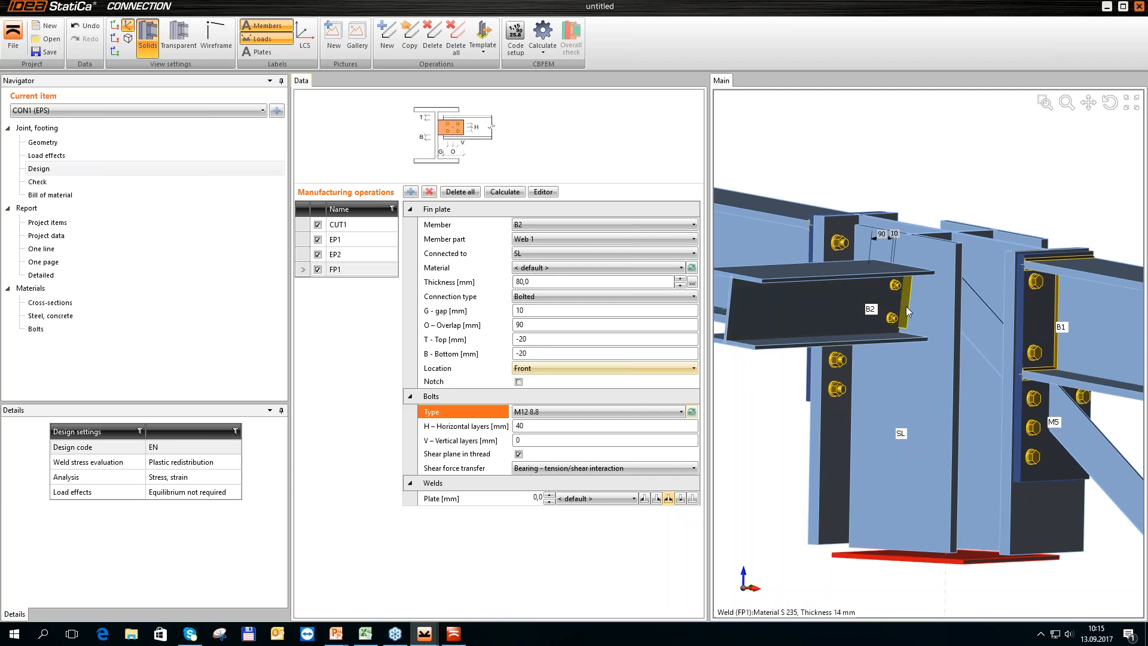
left_click(652, 368)
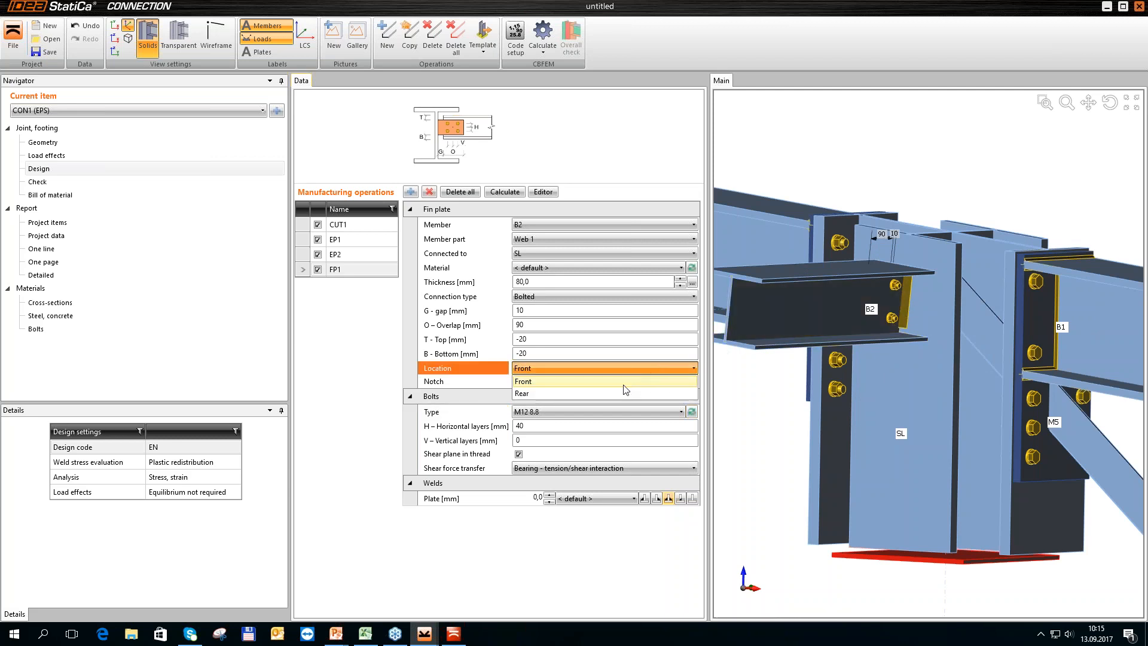
left_click(622, 393)
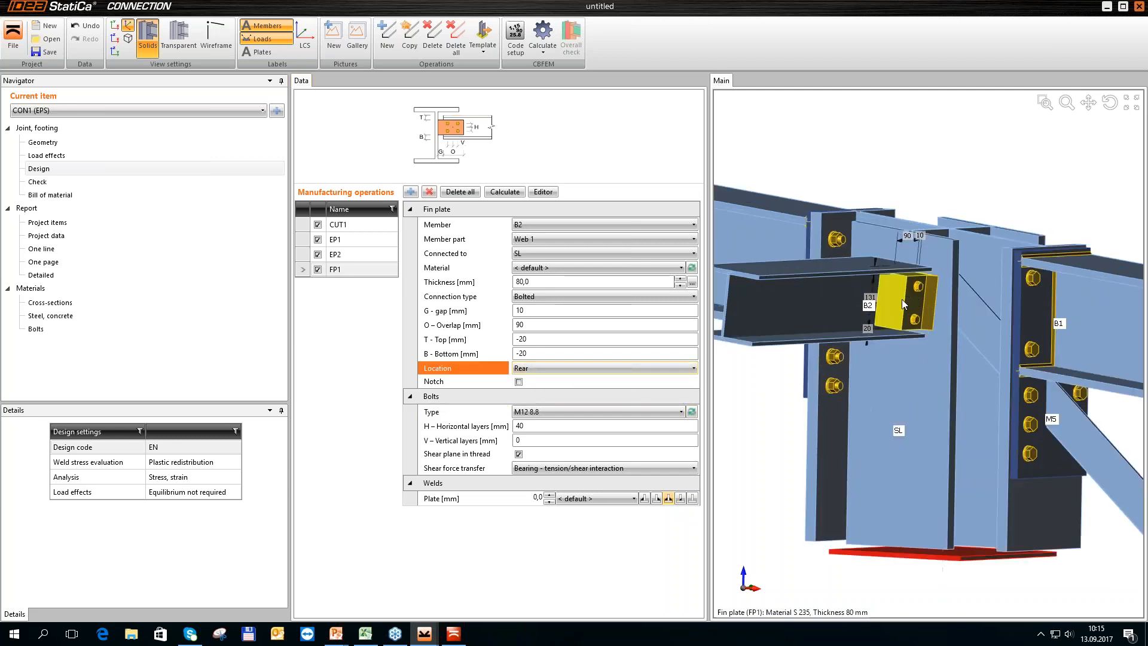
- Set the thickness of B2's fin plate to 8 mm
scroll(902, 299, "up", 2)
scroll(903, 291, "down", 3)
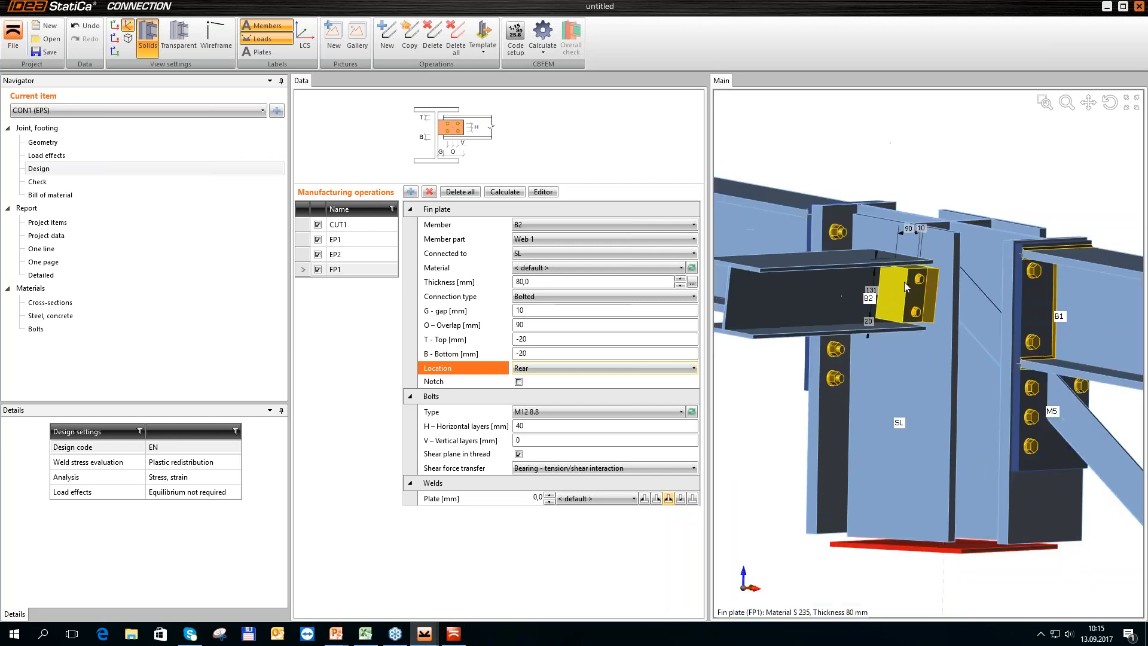
scroll(908, 287, "up", 1)
scroll(908, 286, "up", 1)
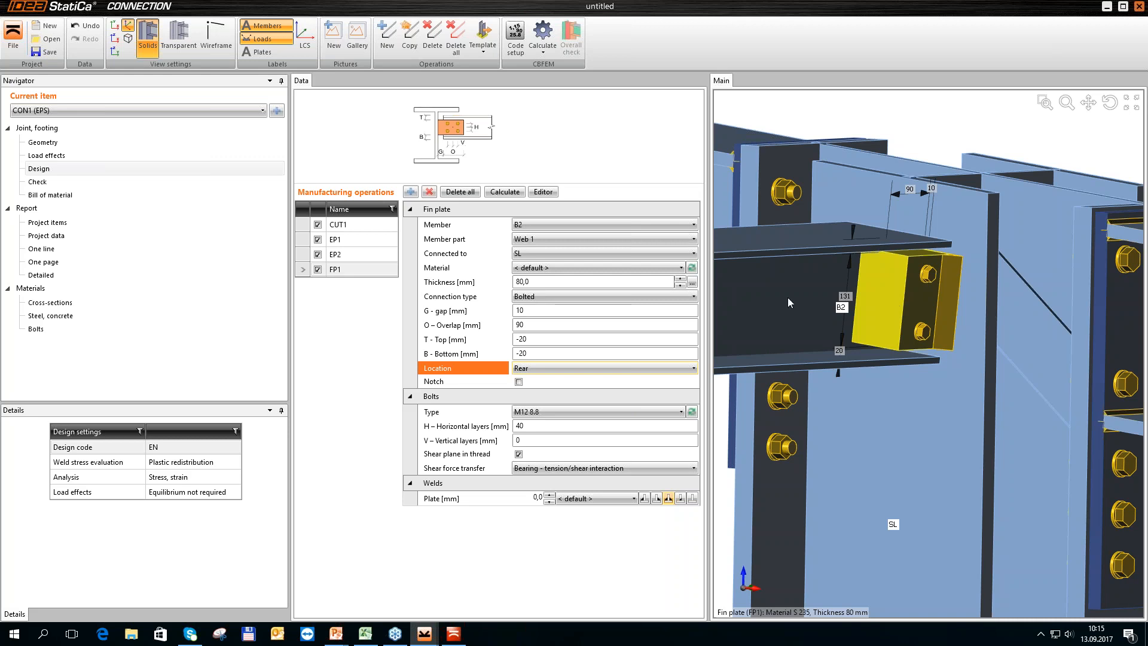
left_click(482, 281)
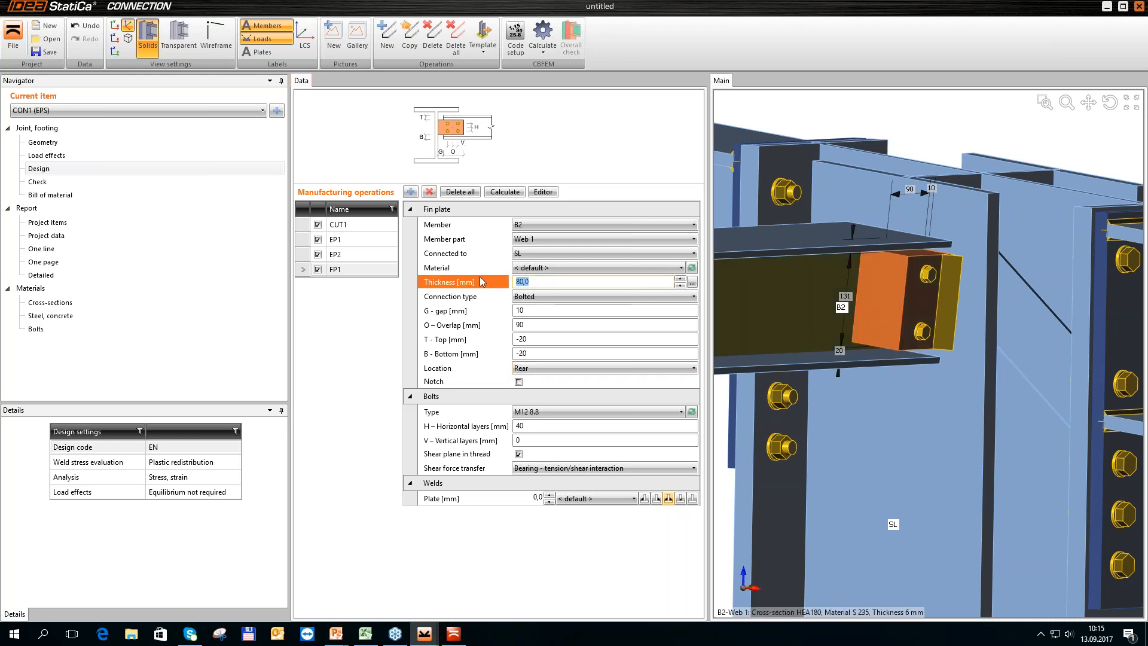
type("8")
key("Tab")
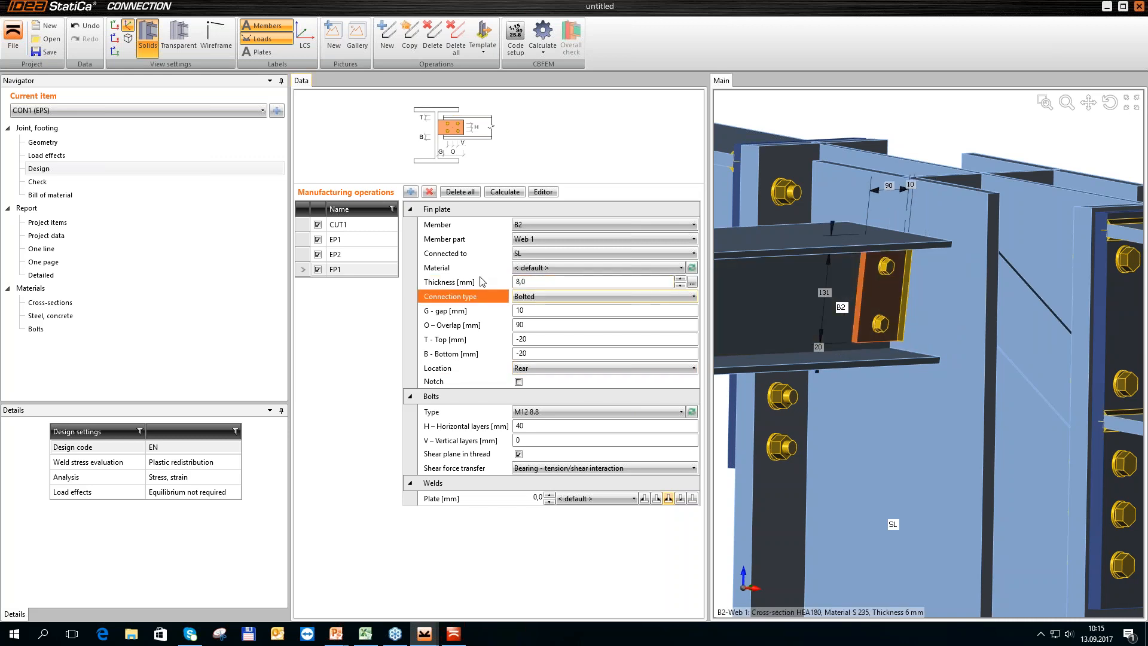
- Add a gusset plate operation for truss members and assign it to member M5
scroll(973, 288, "down", 3)
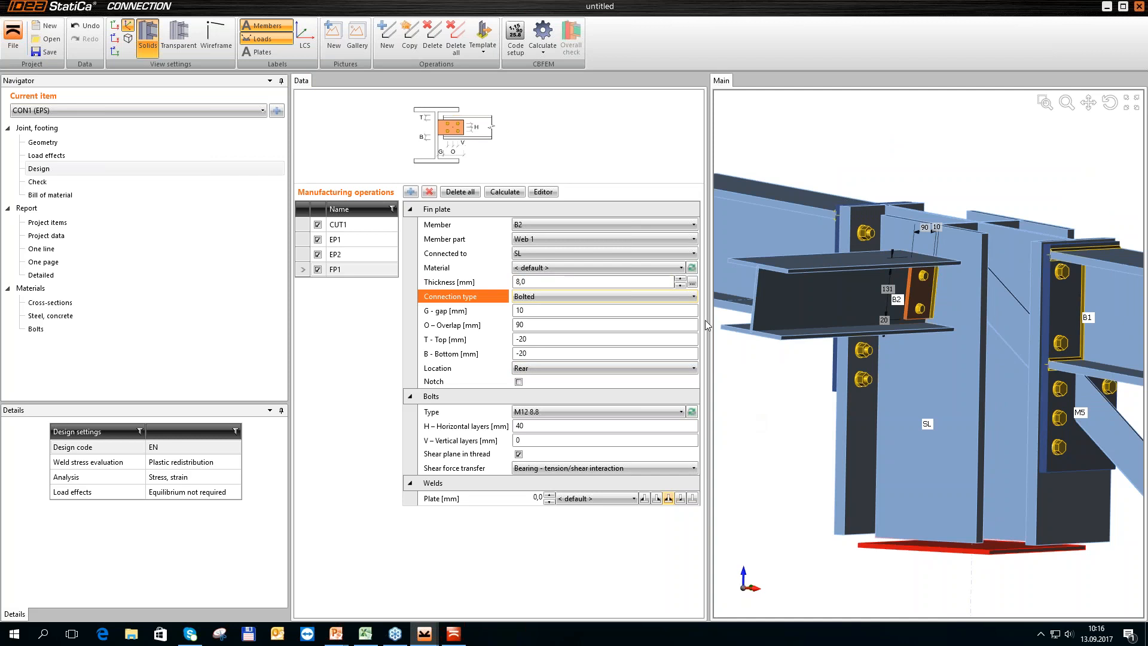
scroll(794, 350, "down", 2)
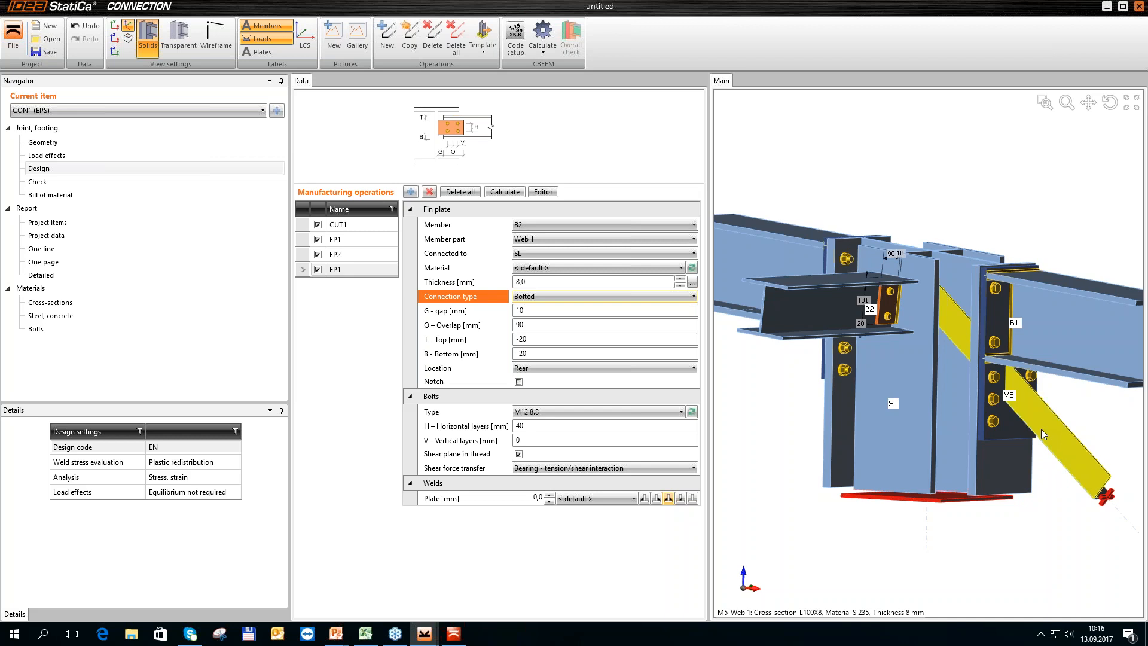
left_click(410, 191)
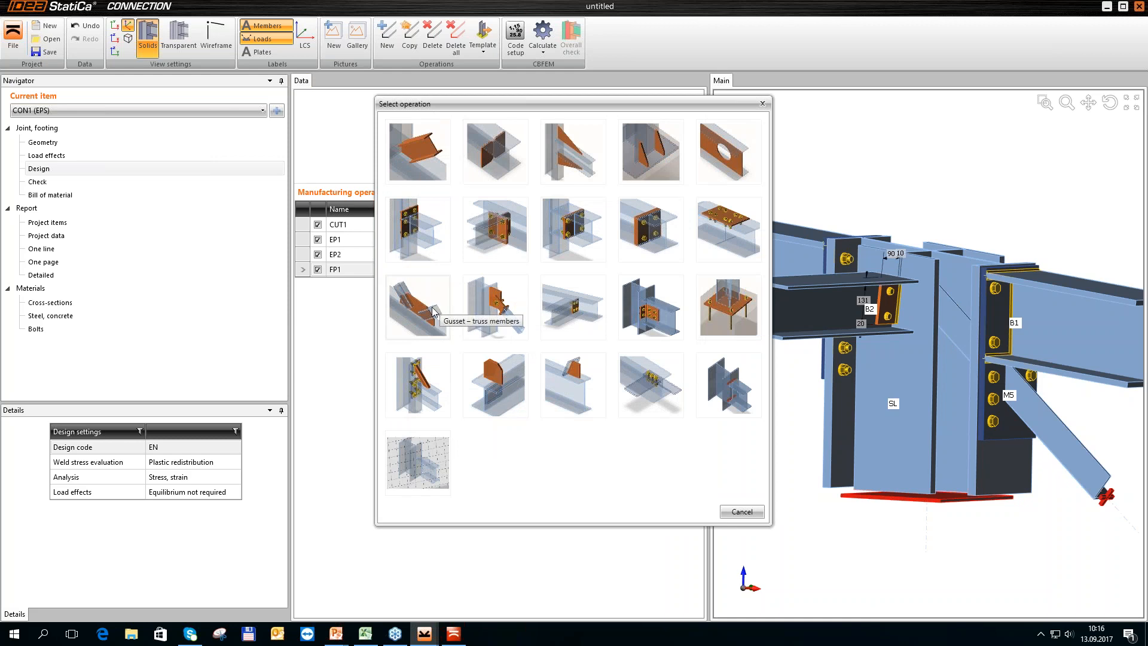
left_click(433, 311)
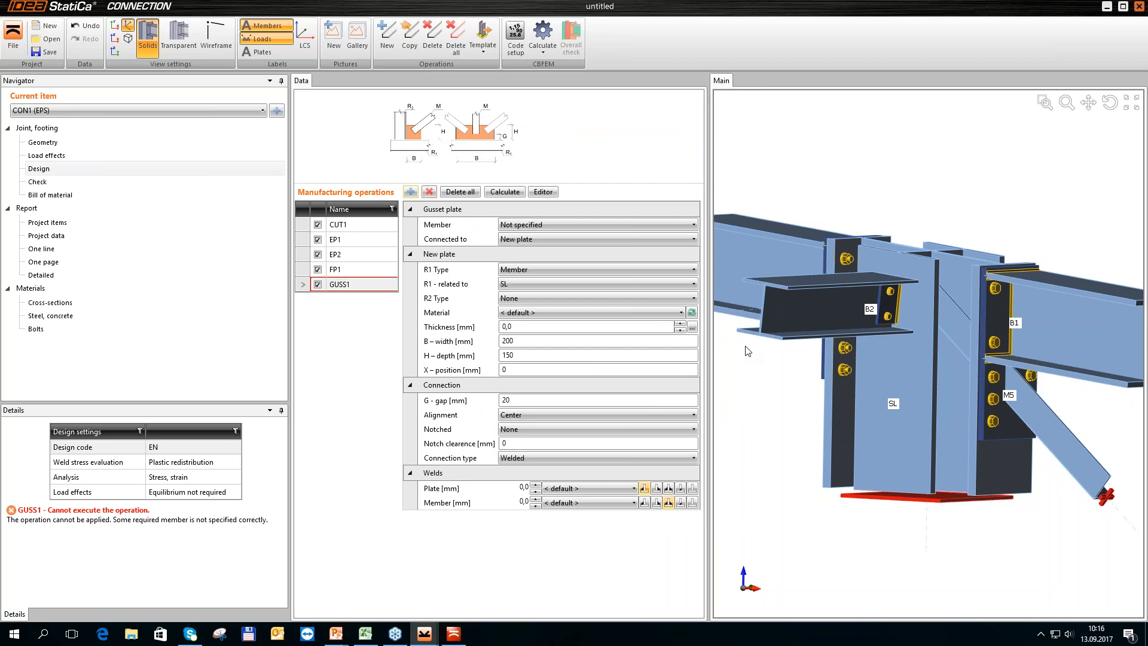
left_click(622, 226)
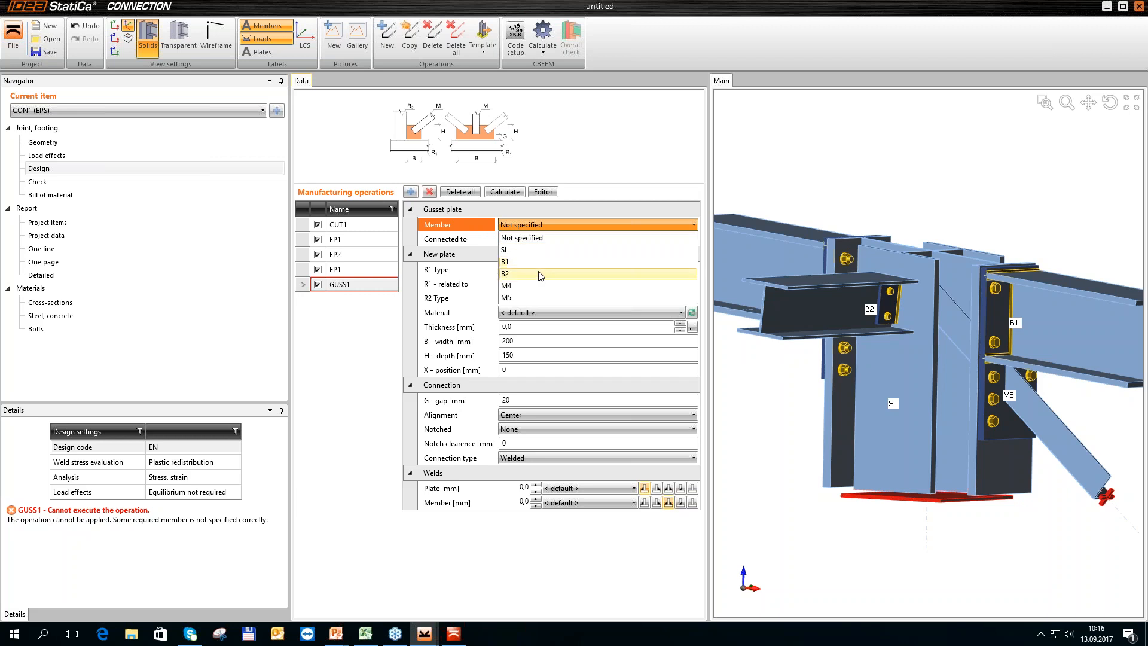
left_click(542, 298)
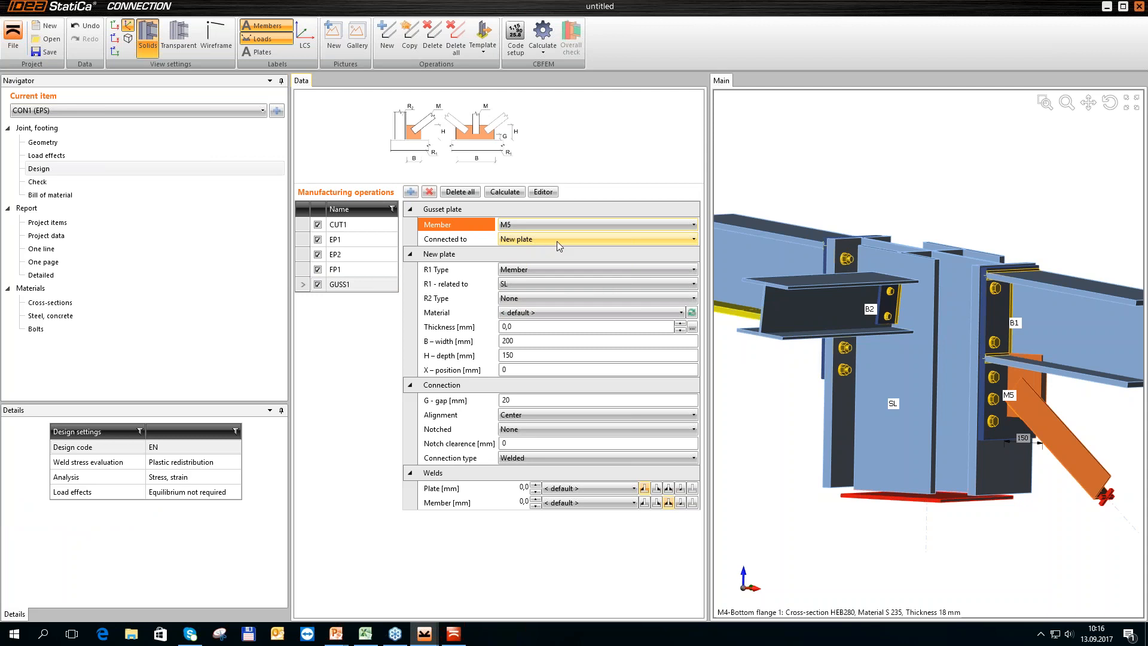
- Relate M5's new gusset plate to member B1 and, as second relation, to the end plate EP2
left_click(576, 270)
left_click(576, 270)
left_click(583, 283)
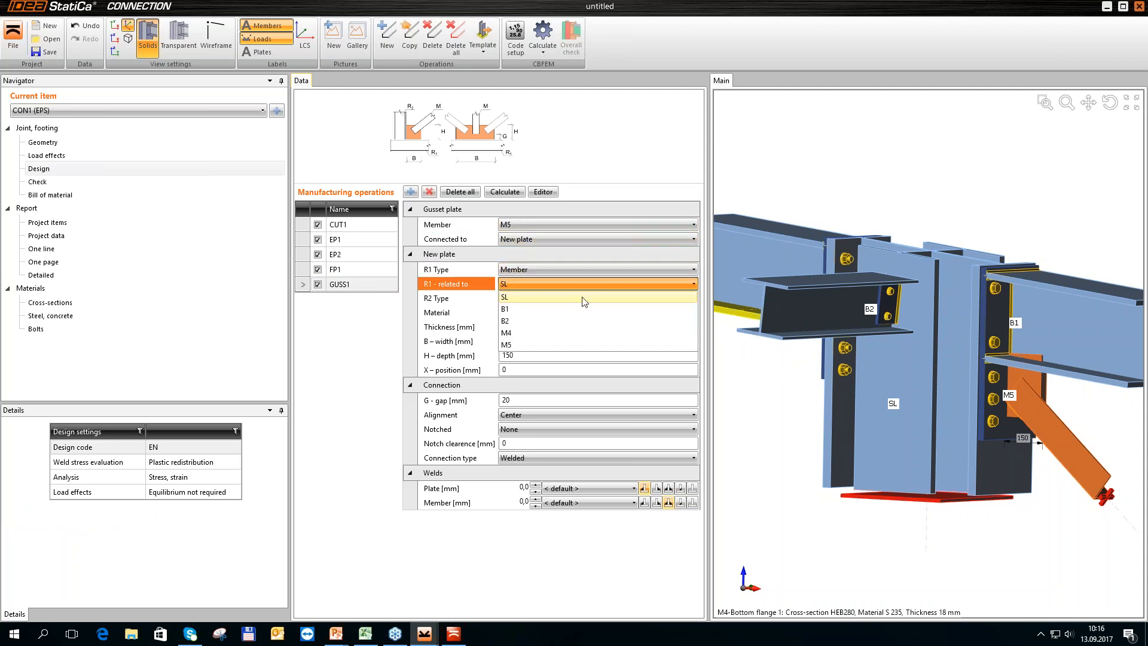
left_click(584, 309)
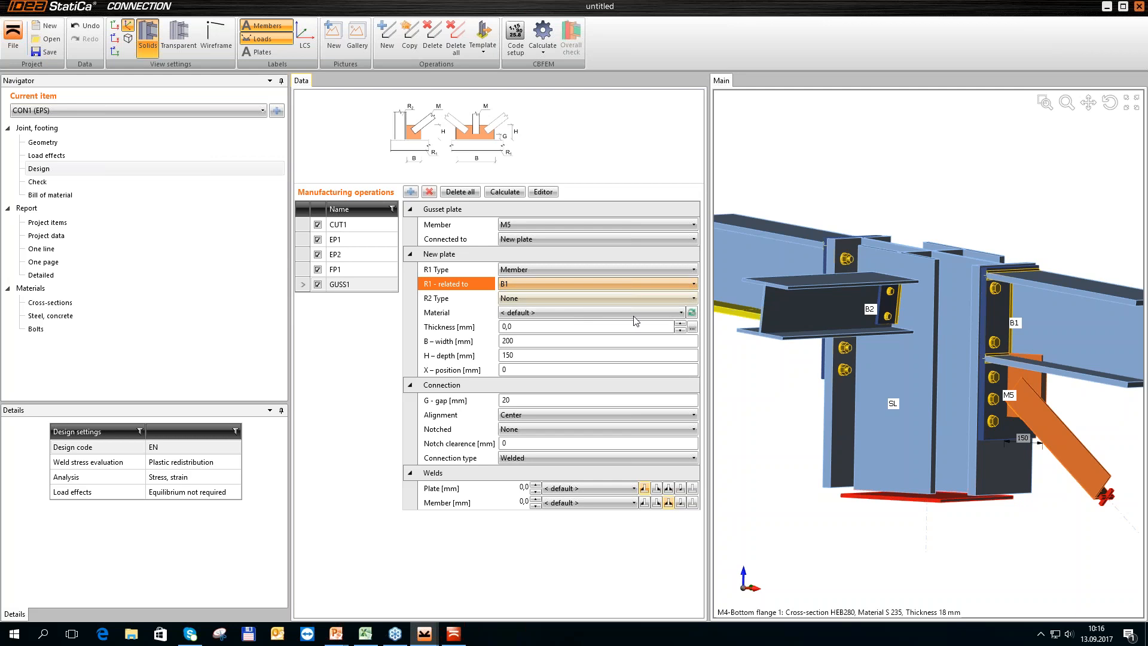
left_click(579, 297)
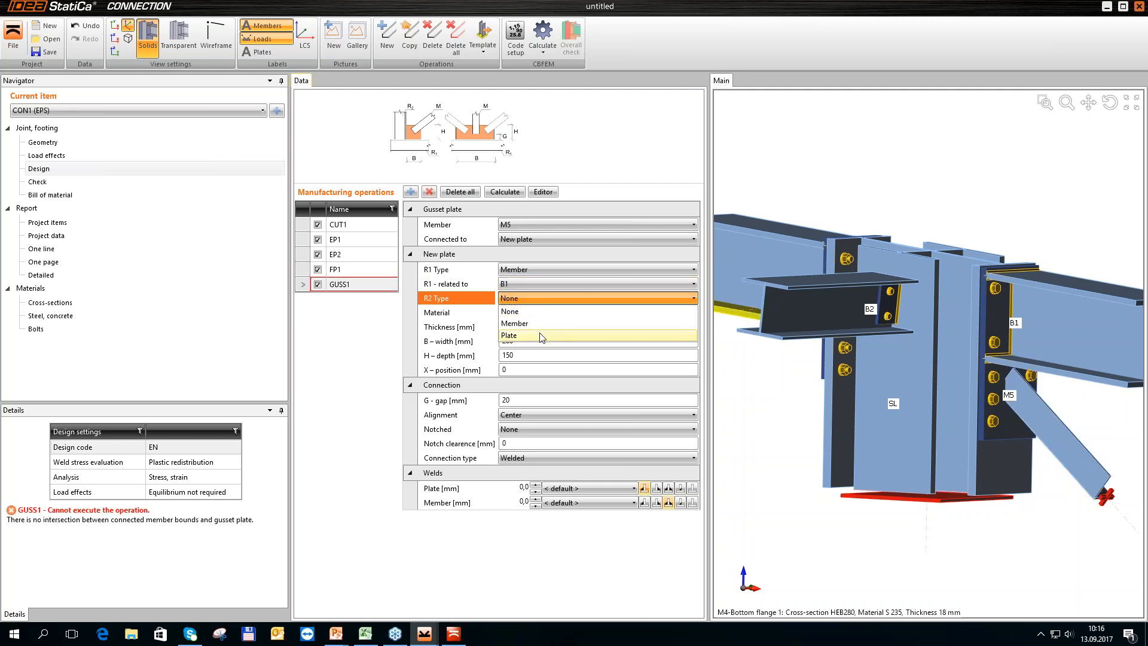
left_click(551, 336)
left_click(582, 316)
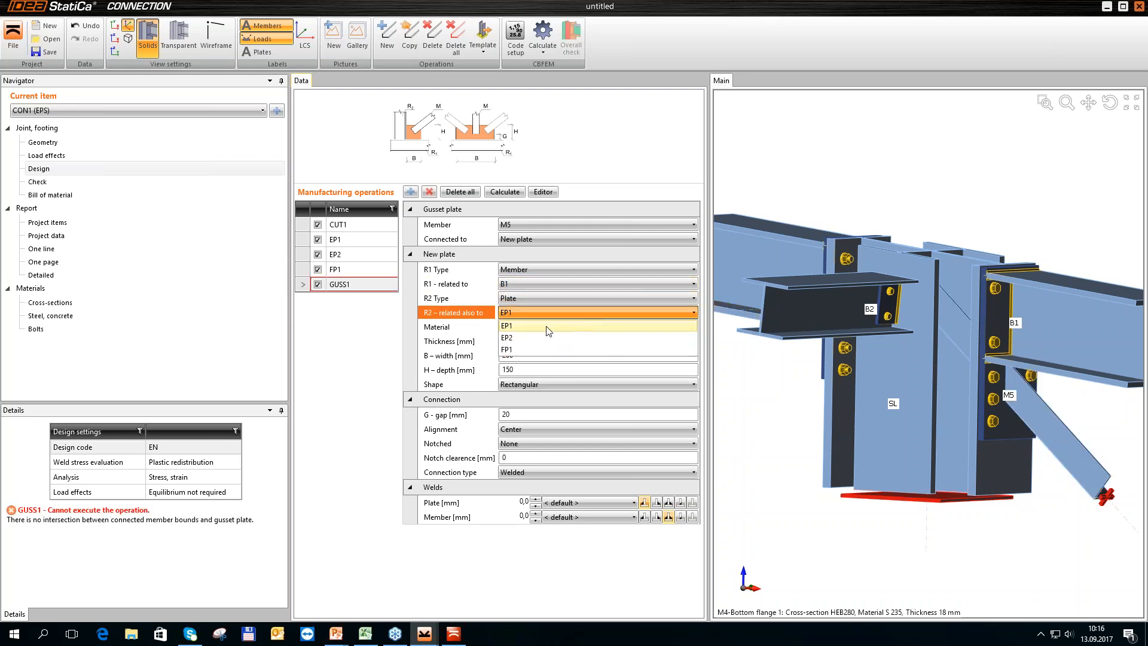
left_click(541, 338)
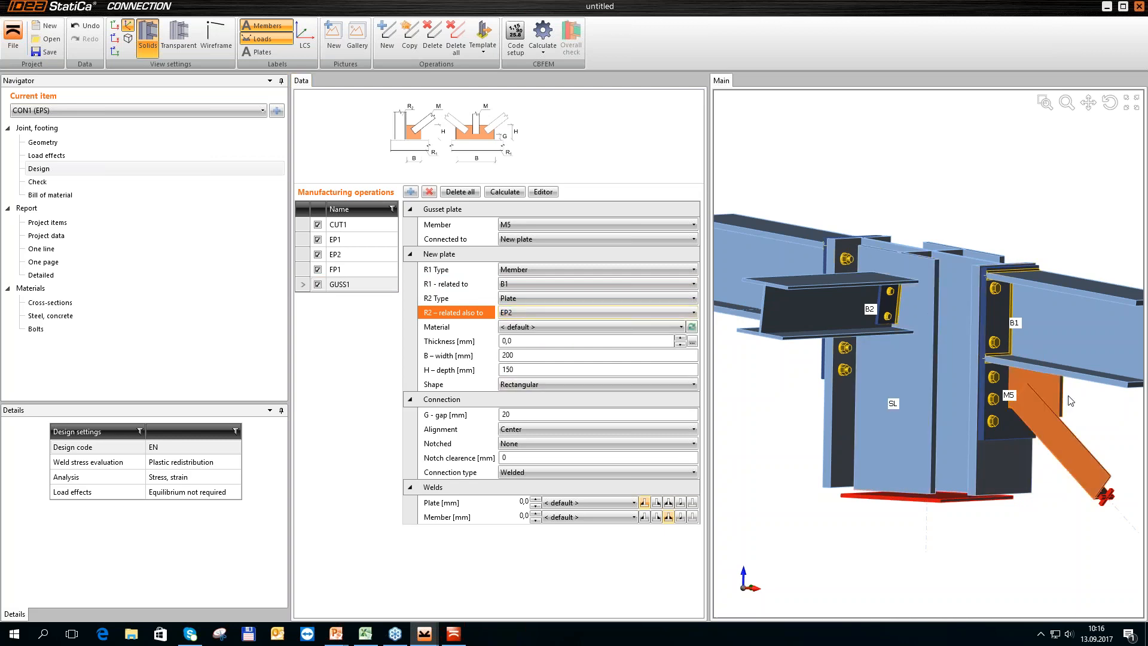
- Set M5's gusset plate to a thickness of 12 mm, a width of 210 mm and a depth of 240 mm
scroll(927, 344, "down", 5)
scroll(991, 378, "up", 5)
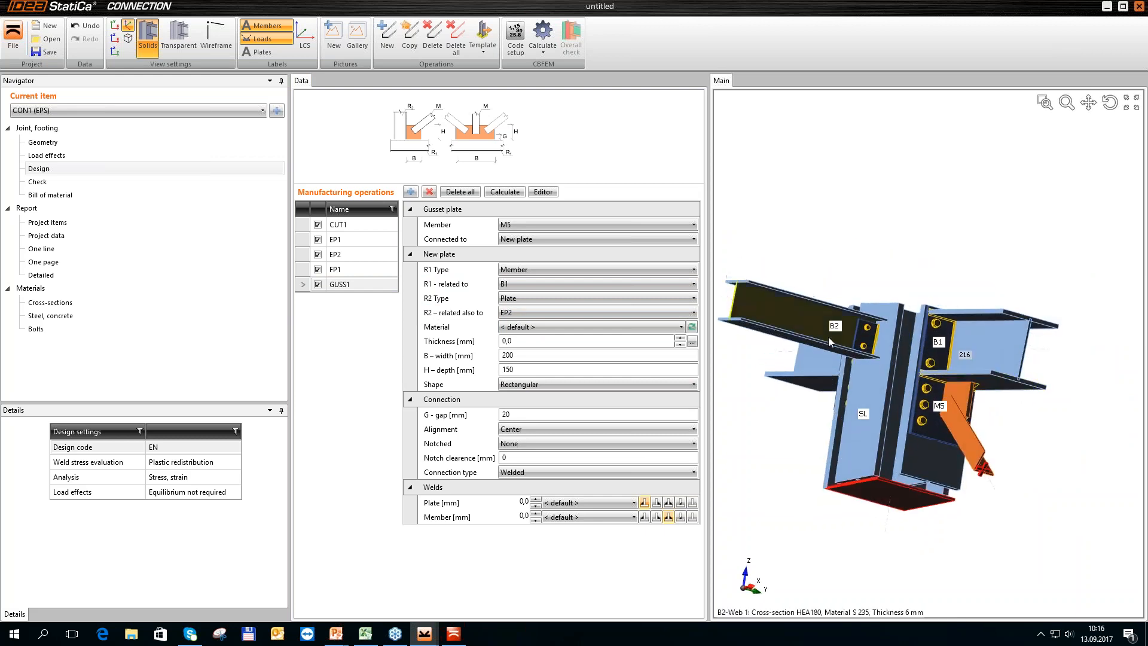
middle_click_drag(799, 421, 813, 435)
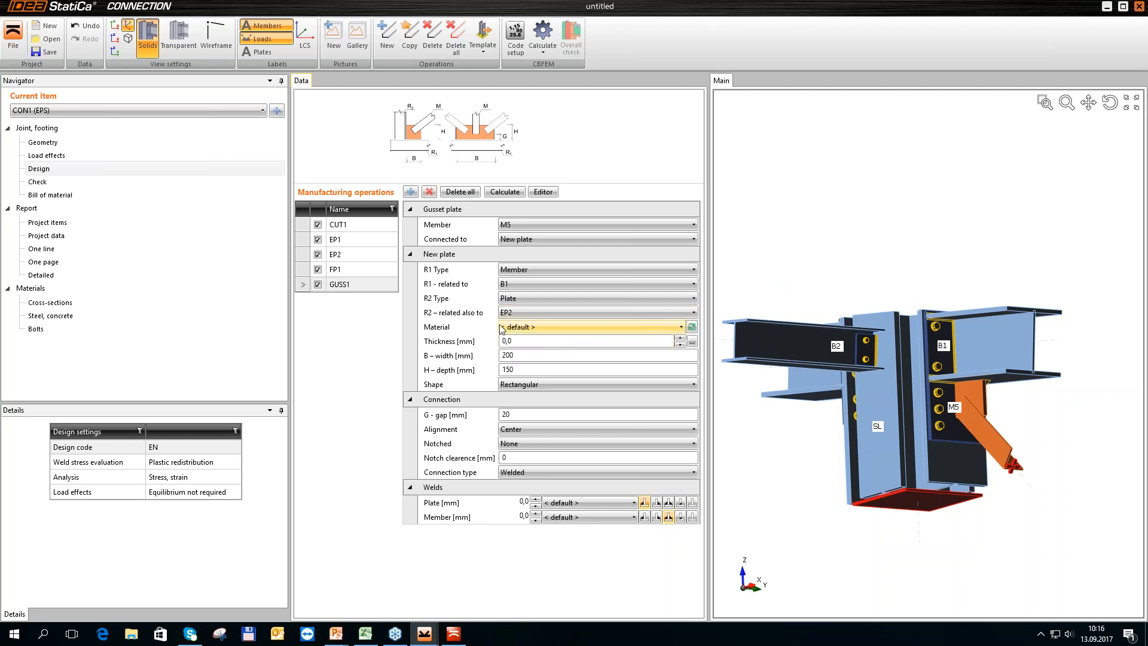
left_click(526, 341)
type("12")
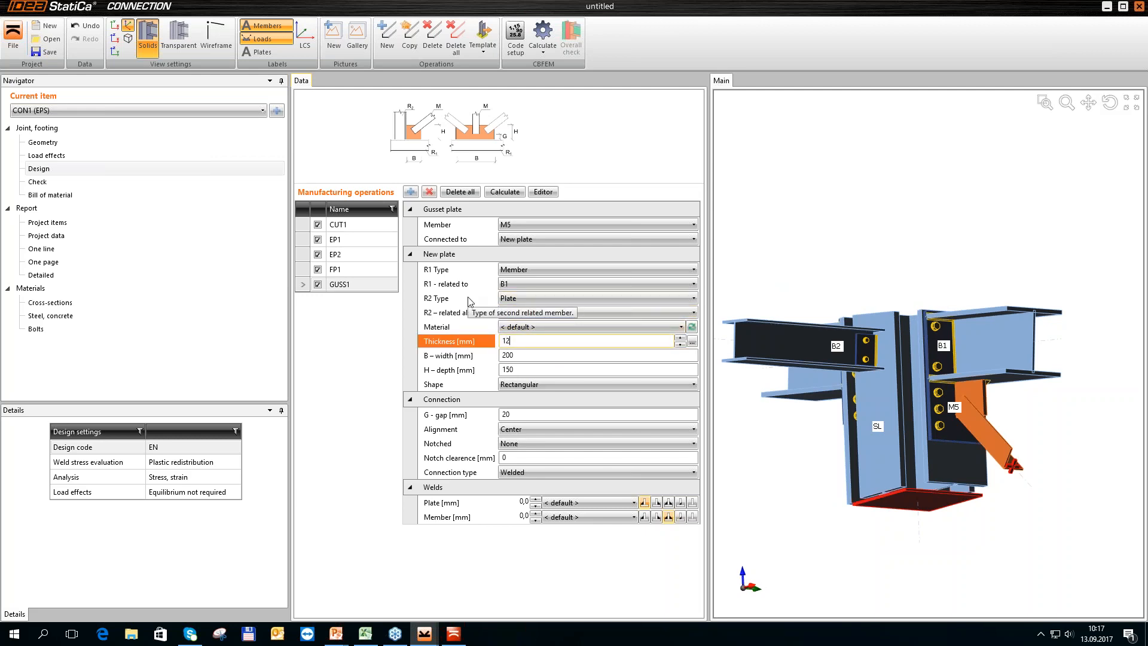
key("Tab")
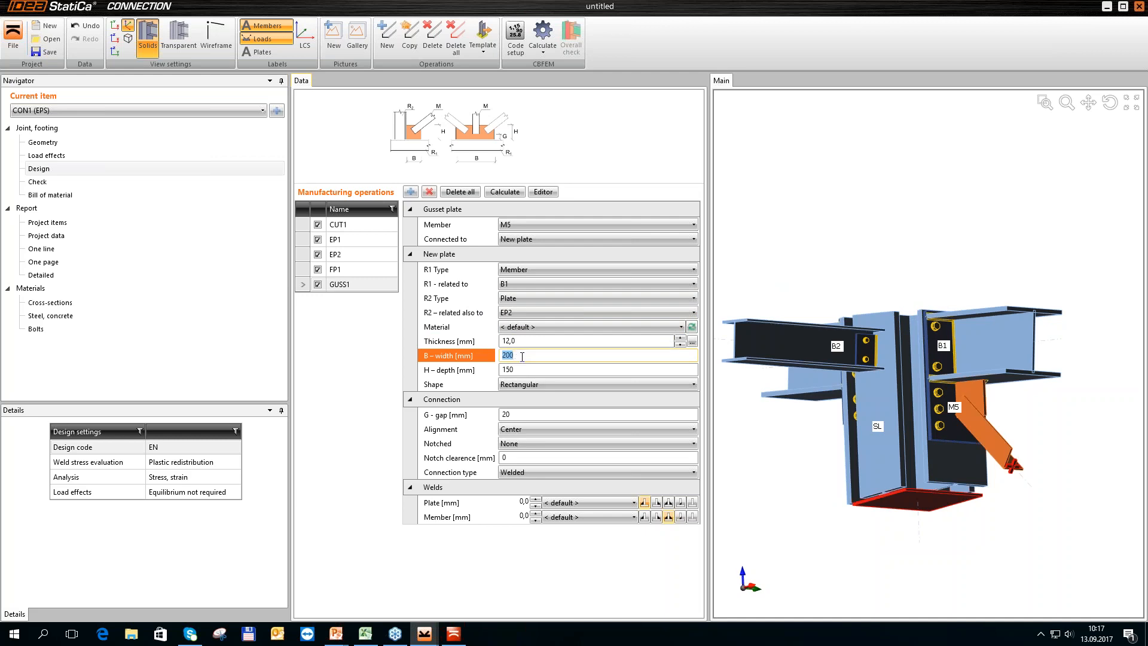
type("210")
key("Tab")
type("240")
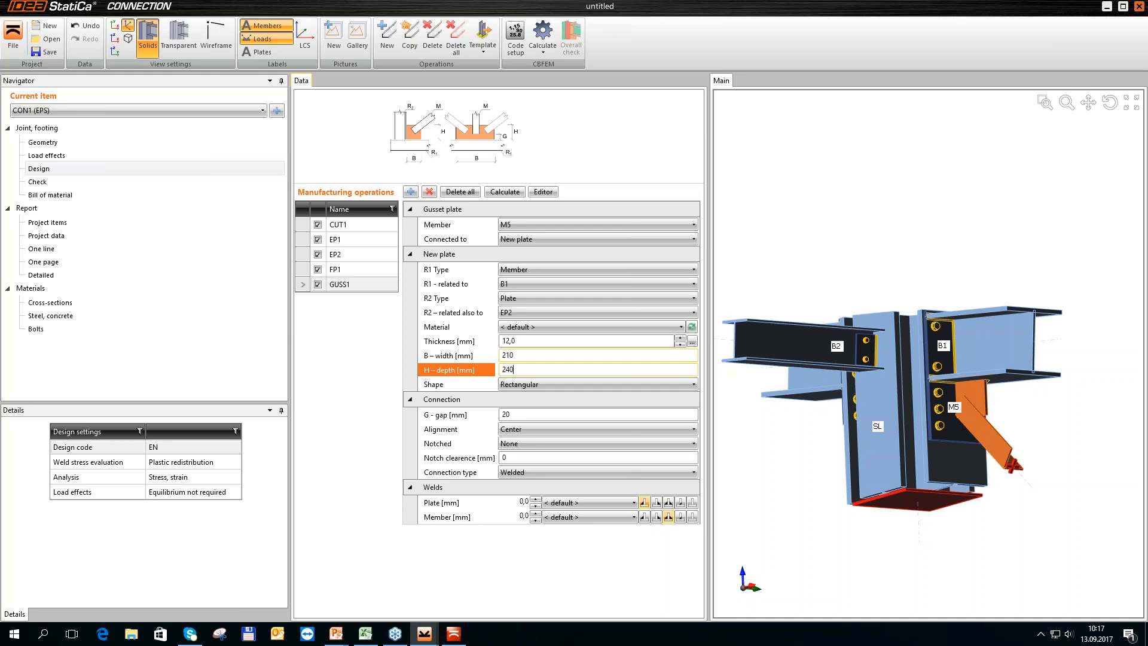
key("Tab")
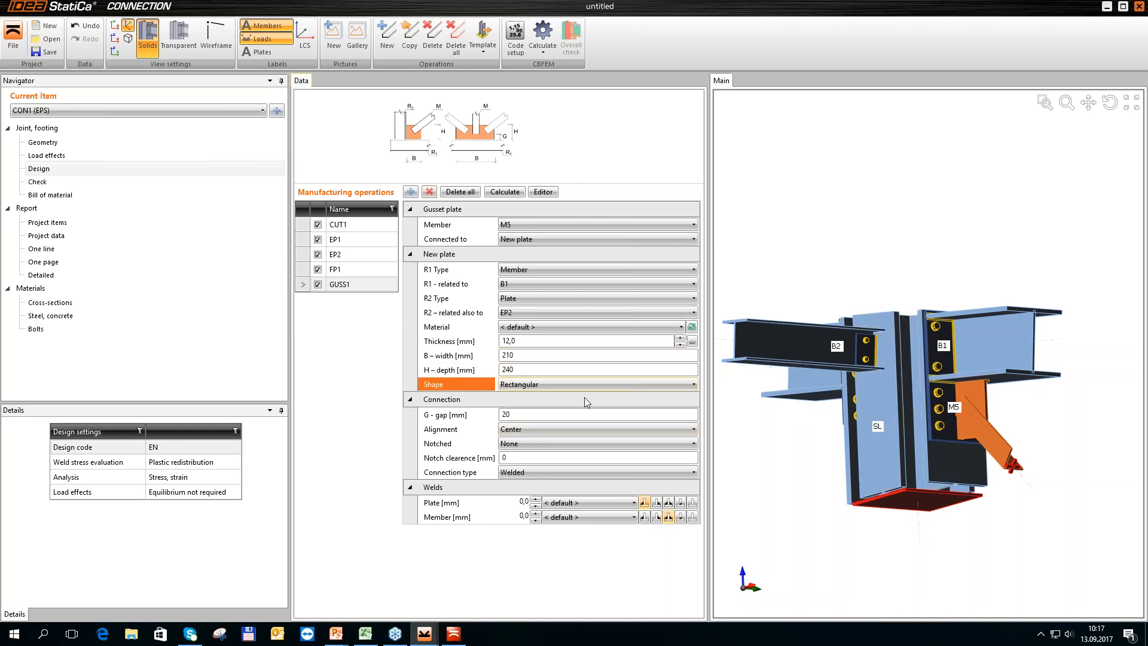
key("Tab")
- Set the gap of M5's gusset plate connection to 30 mm
middle_click_drag(1035, 397, 902, 366)
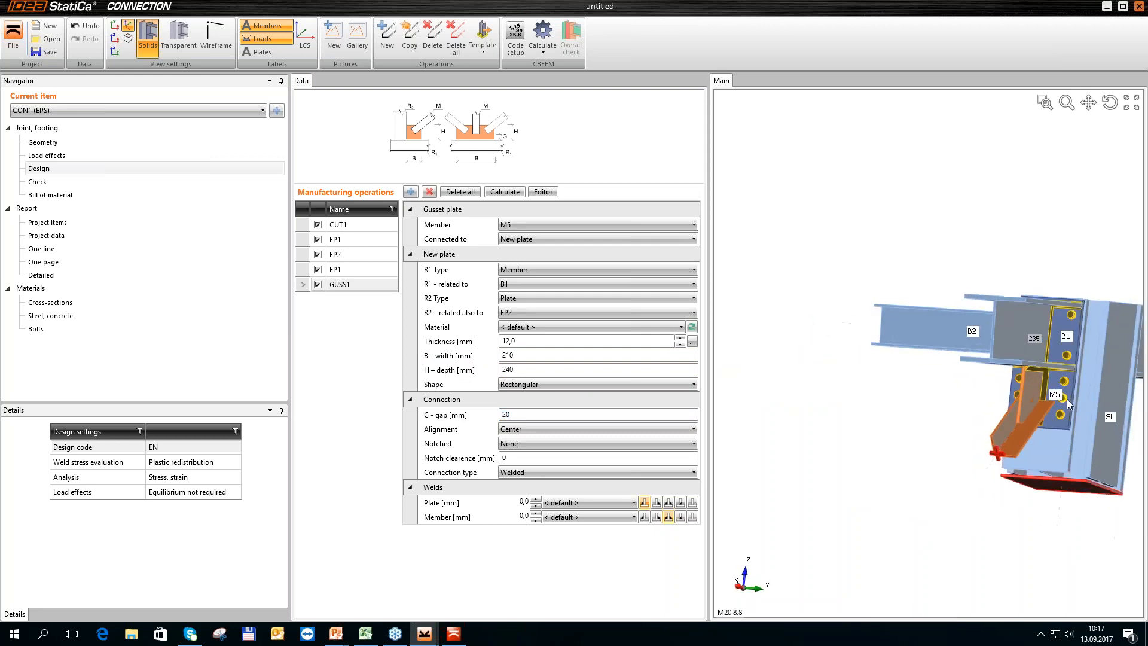
scroll(1067, 399, "up", 3)
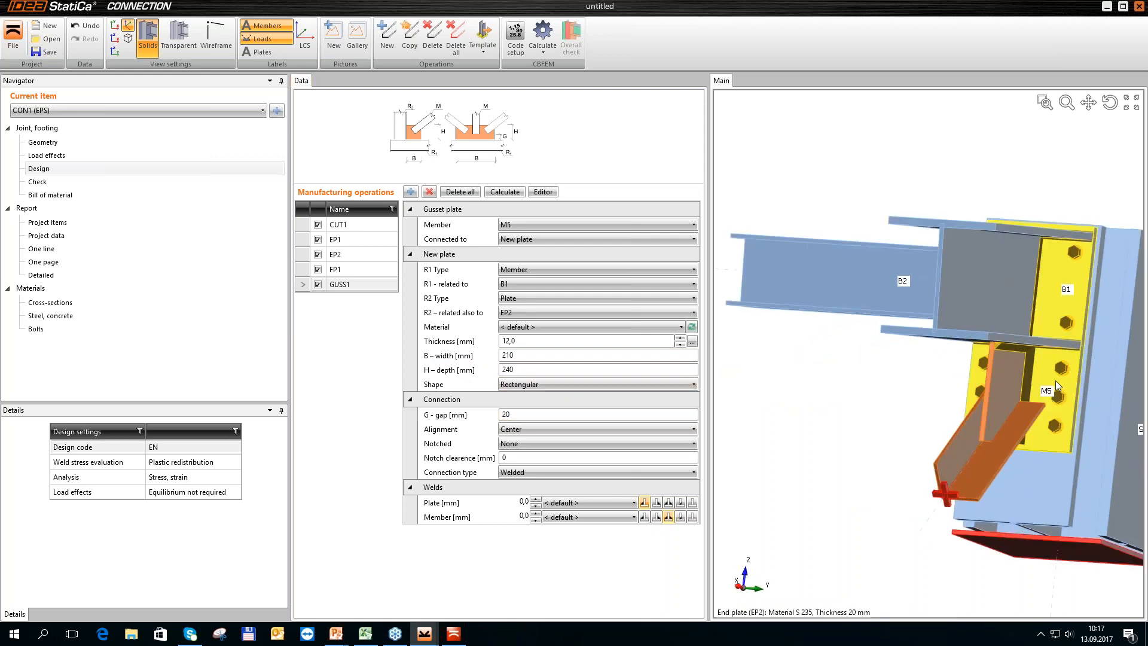
left_click(531, 414)
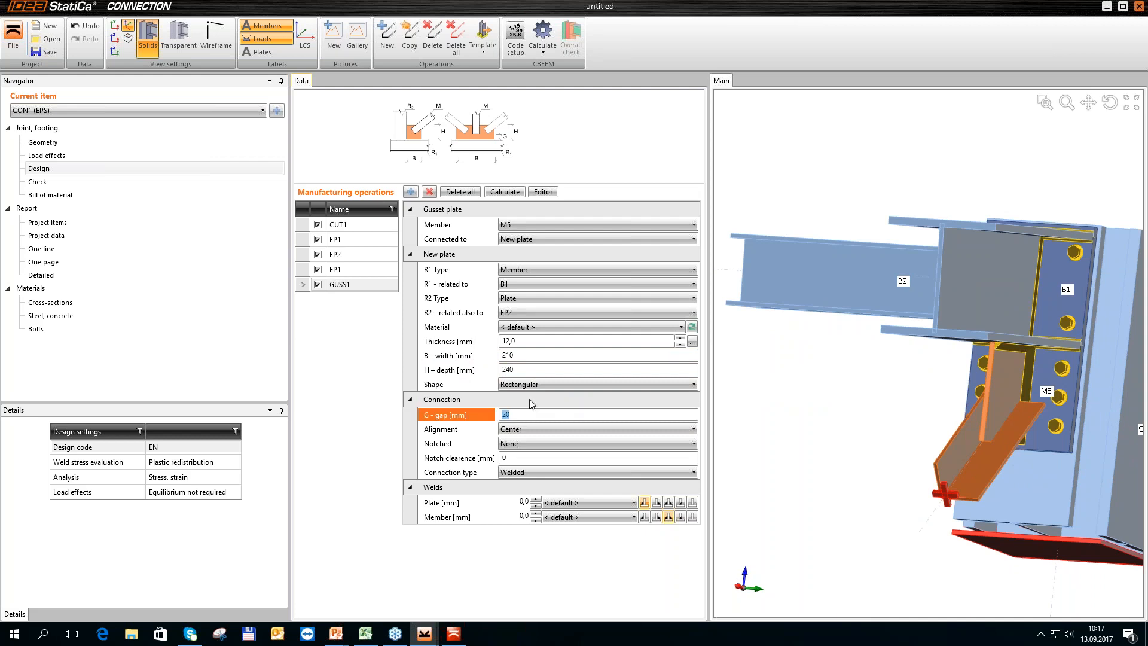
type("30")
key("Tab")
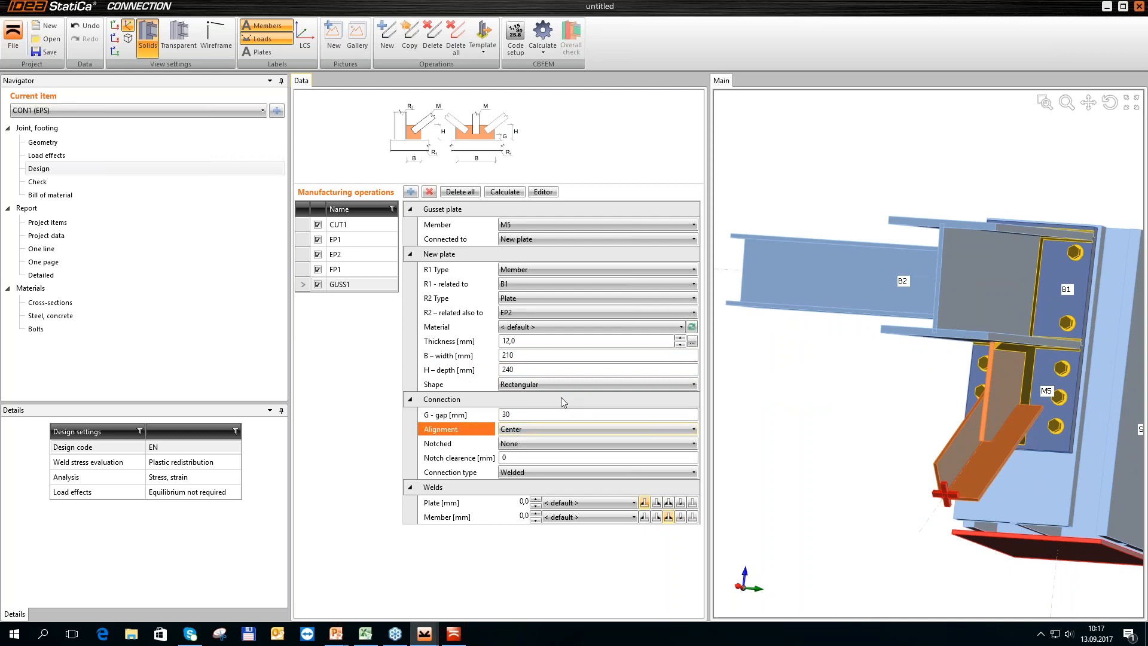
- Align M5 to the rear of its gusset plate and make the connection bolted
left_click(551, 430)
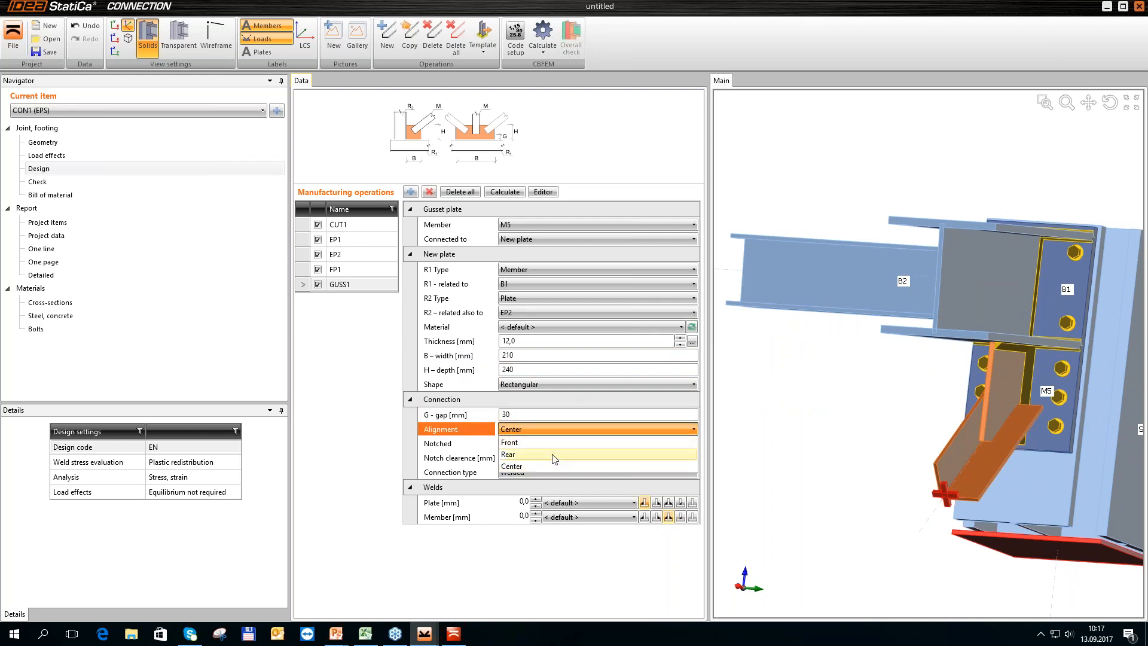
left_click(554, 454)
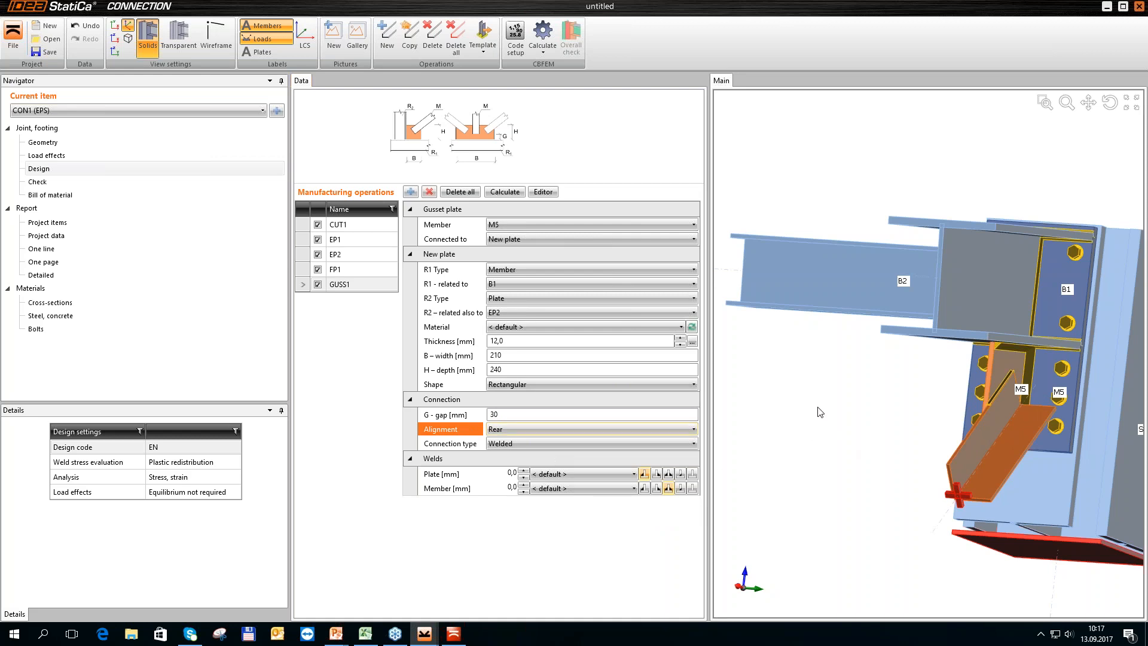
left_click(620, 447)
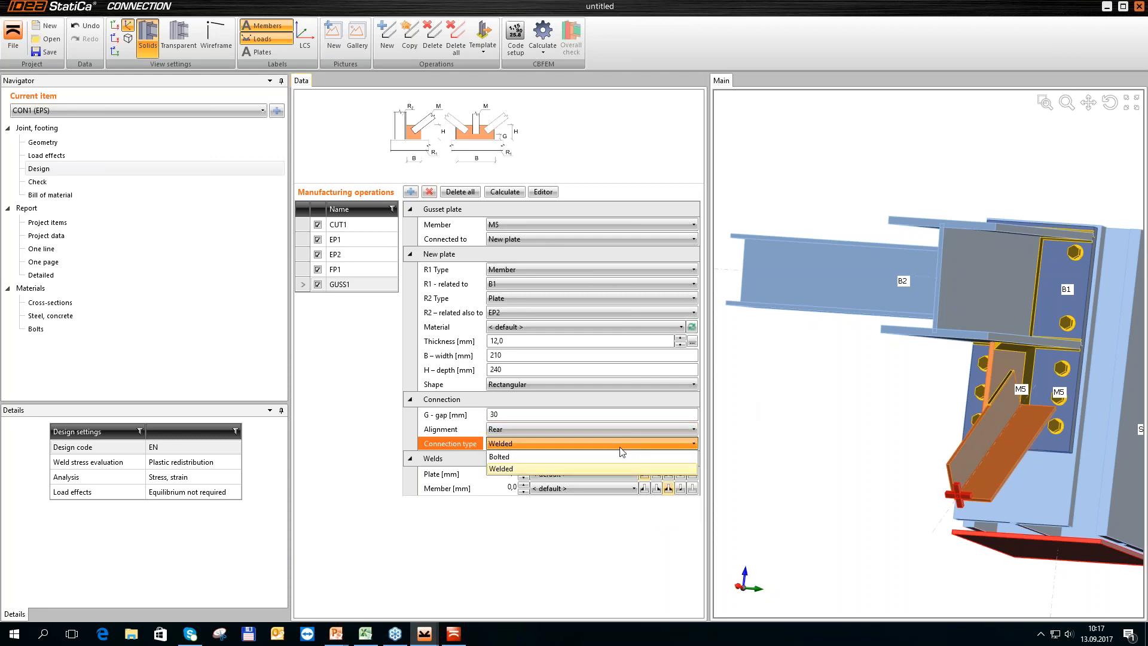
left_click(617, 457)
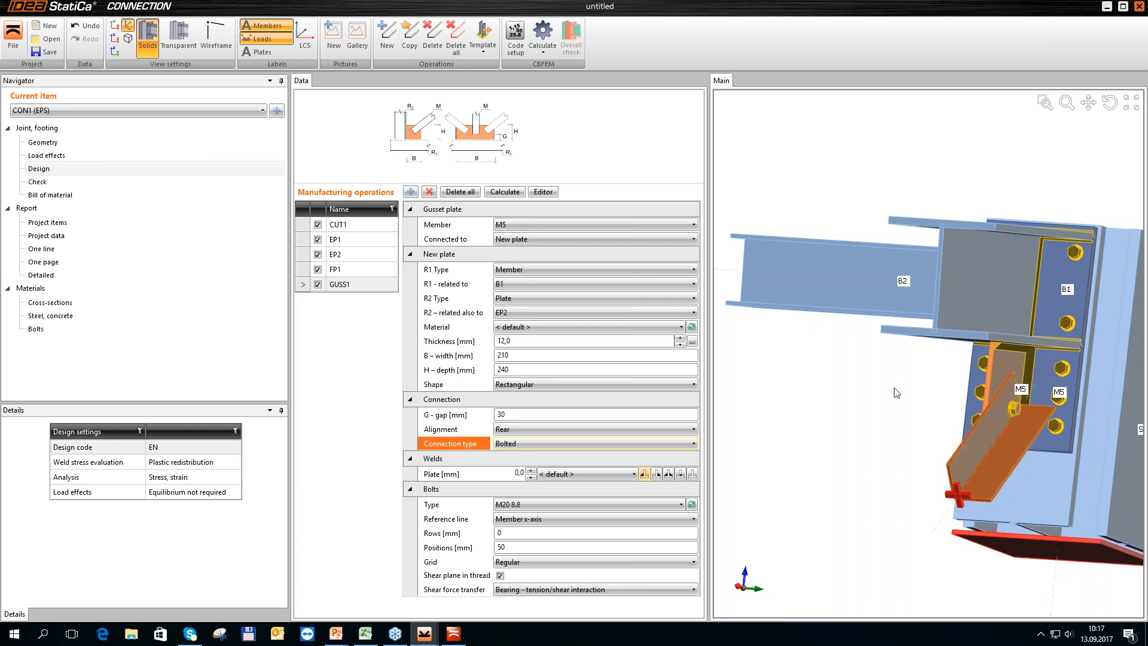
- Open M5's gusset plate in the plate editor and add a bevel at corner 2
scroll(826, 335, "down", 5)
right_click_drag(844, 377, 976, 375)
middle_click_drag(1045, 339, 1045, 343, "ctrl")
scroll(1017, 358, "up", 2)
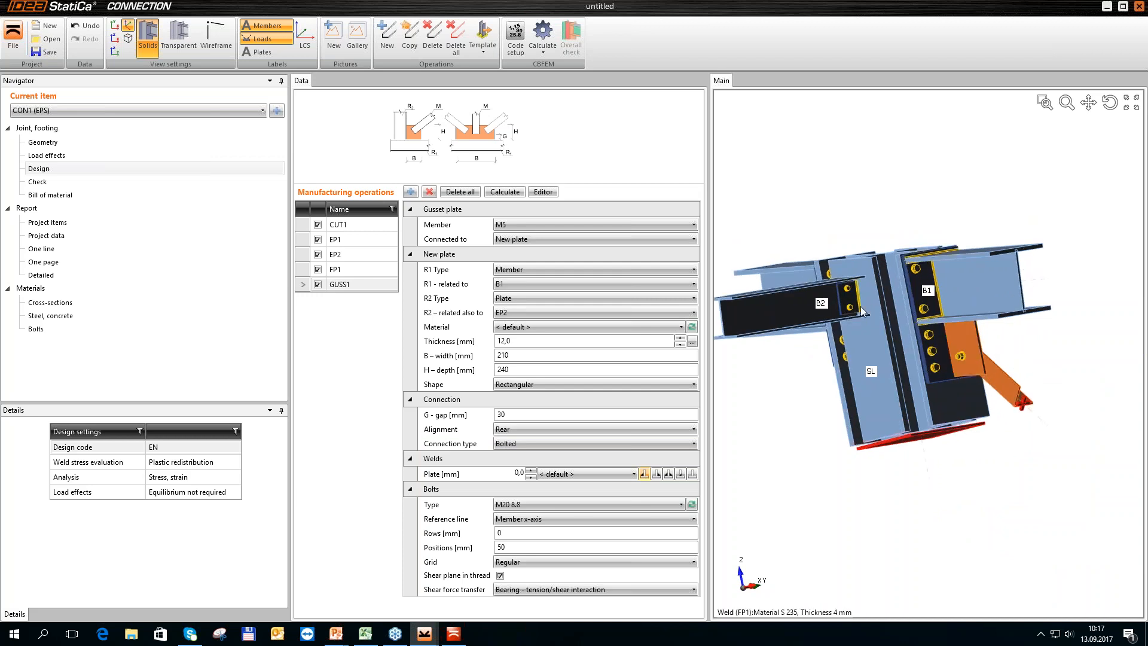
left_click(549, 193)
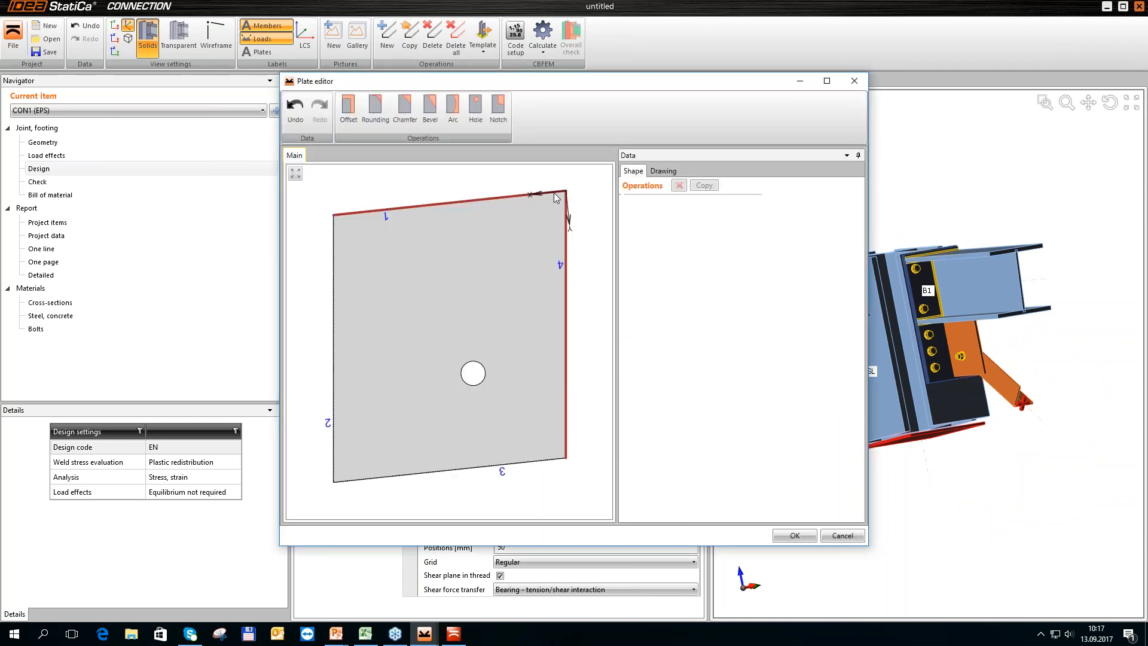
left_click(431, 111)
left_click(755, 249)
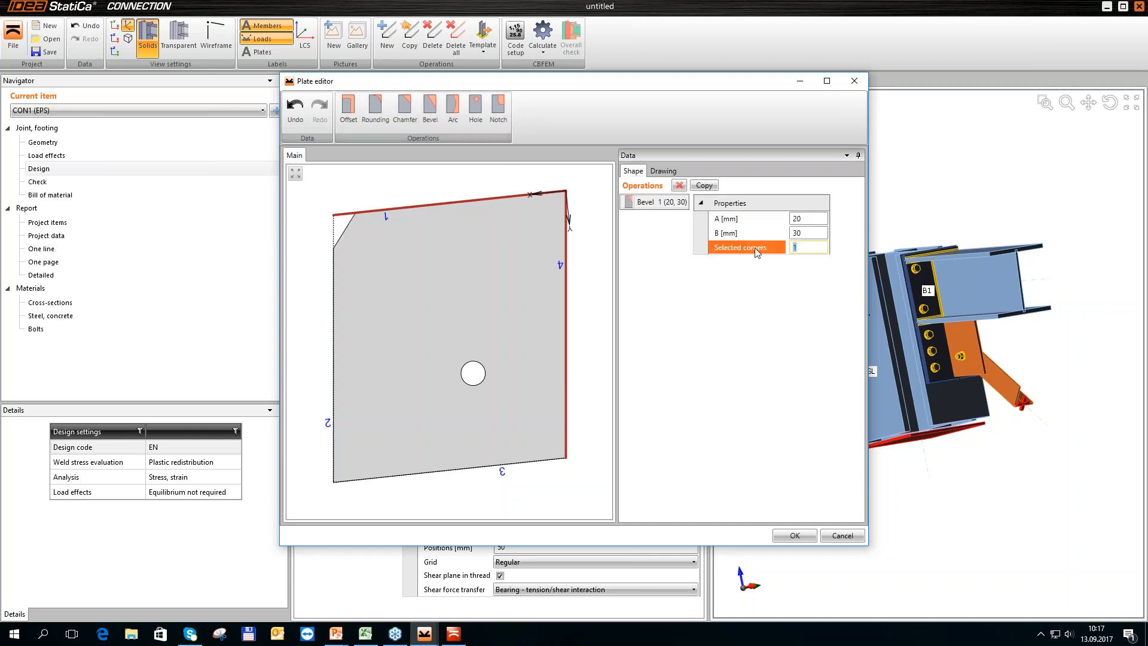
key("Tab")
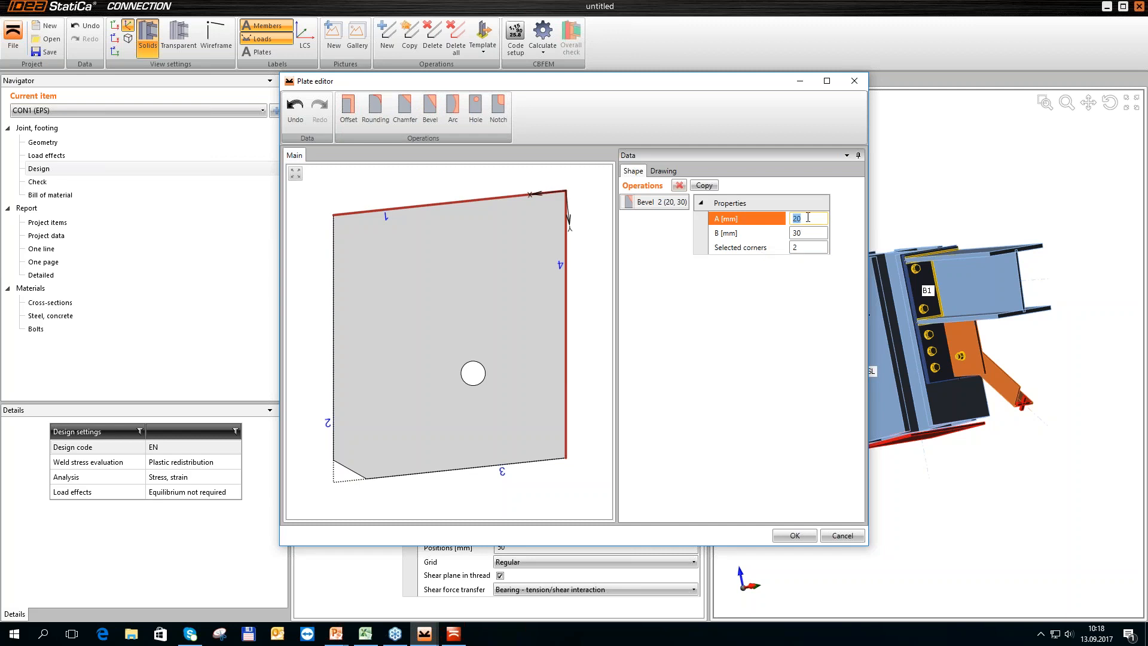
- Set the gusset plate bevel's A to 100 mm and B to 80 mm, and accept the edited plate shape
type("100")
key("Tab")
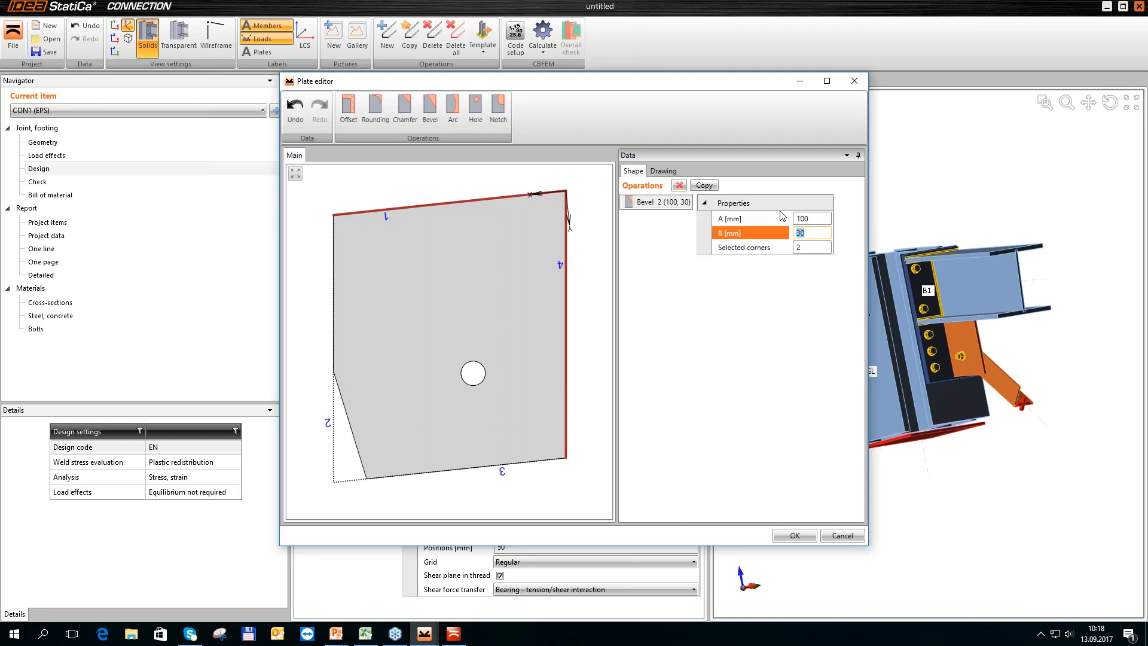
type("80")
key("Tab")
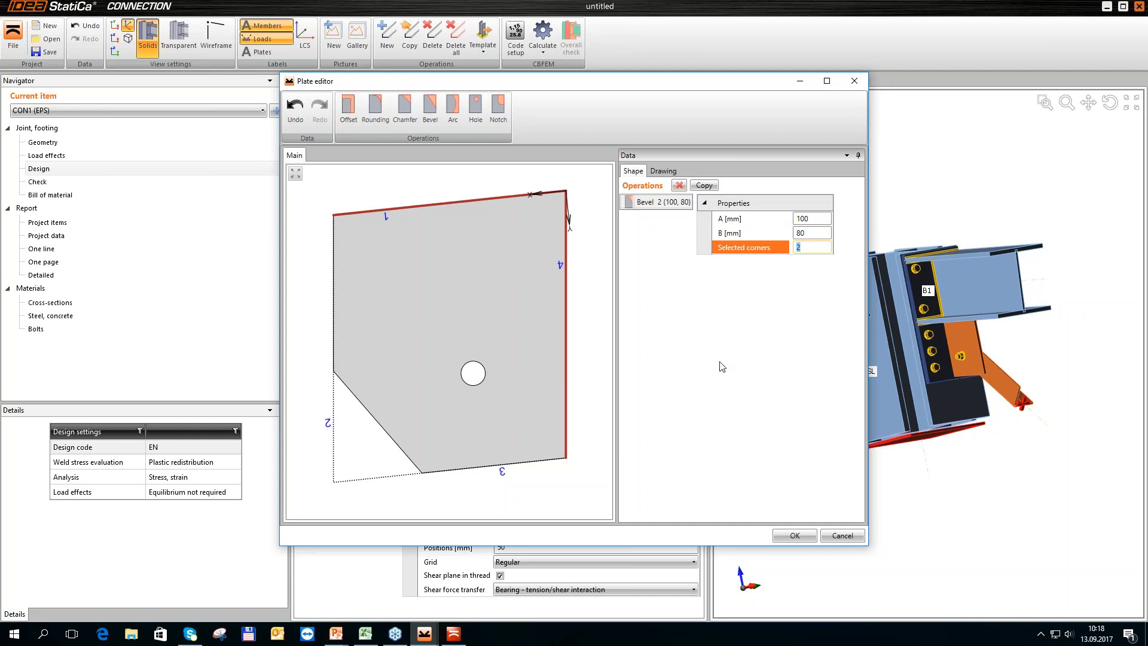
left_click(806, 536)
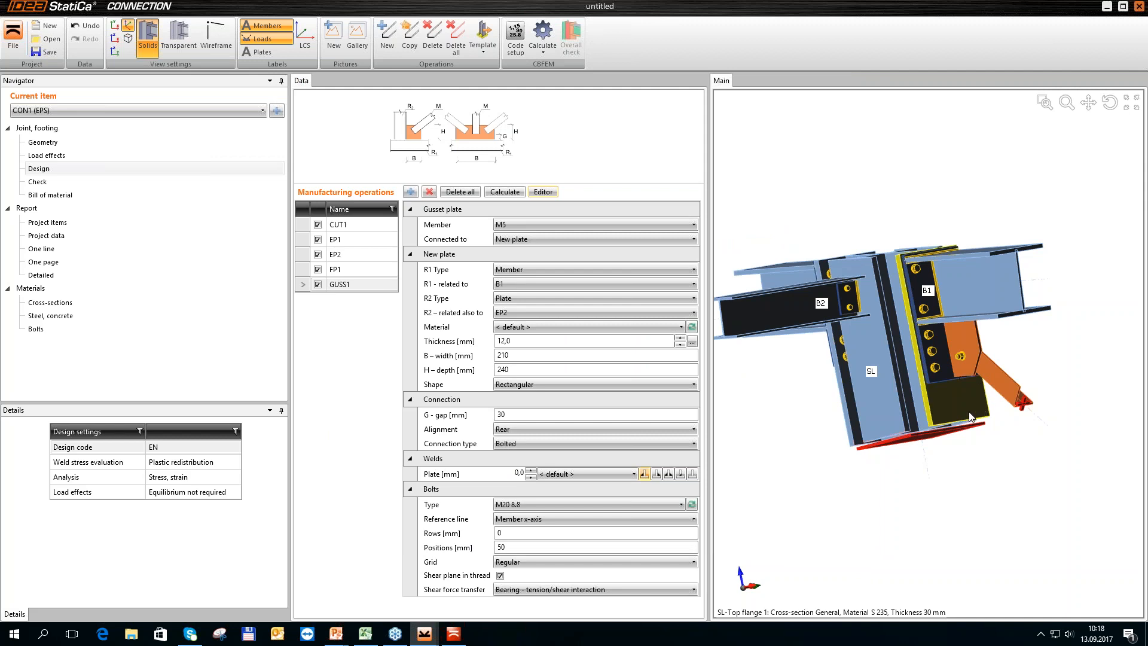
- Go to the joint's load effects and open the import of load effects
scroll(850, 328, "down", 3)
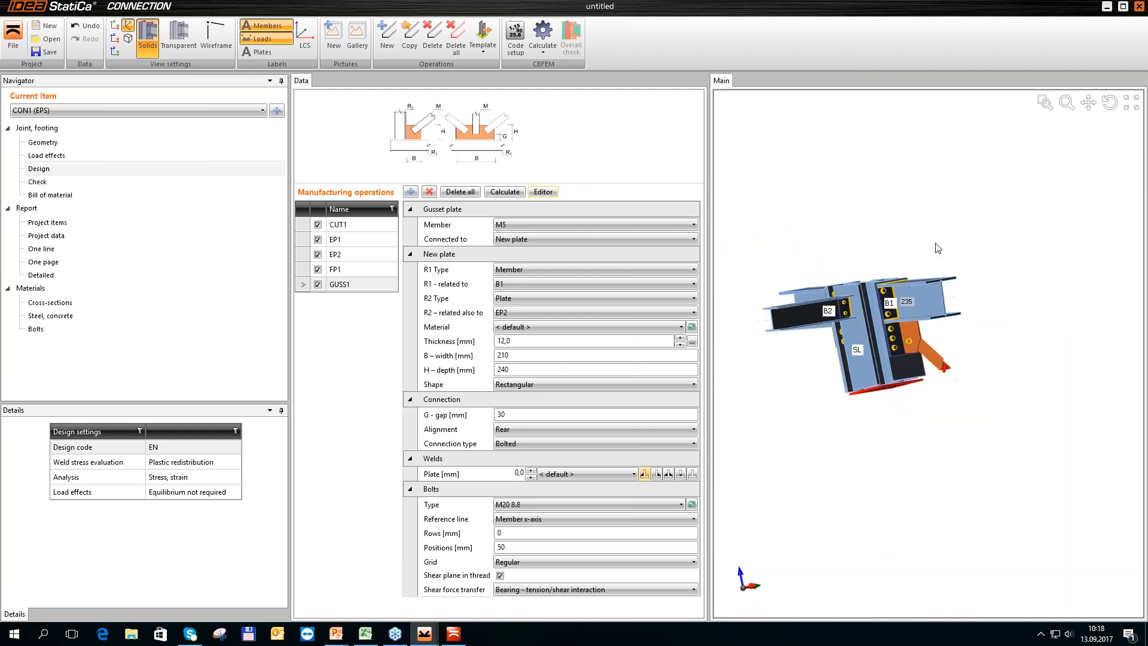
right_click_drag(937, 247, 935, 256)
scroll(903, 321, "up", 1)
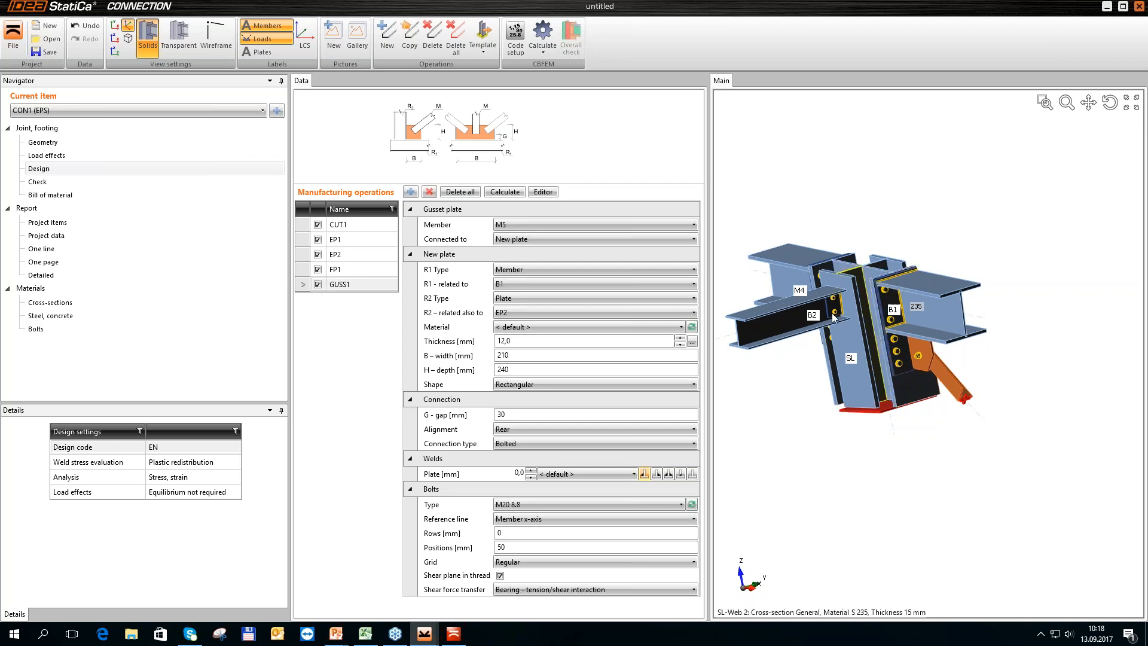
left_click(48, 157)
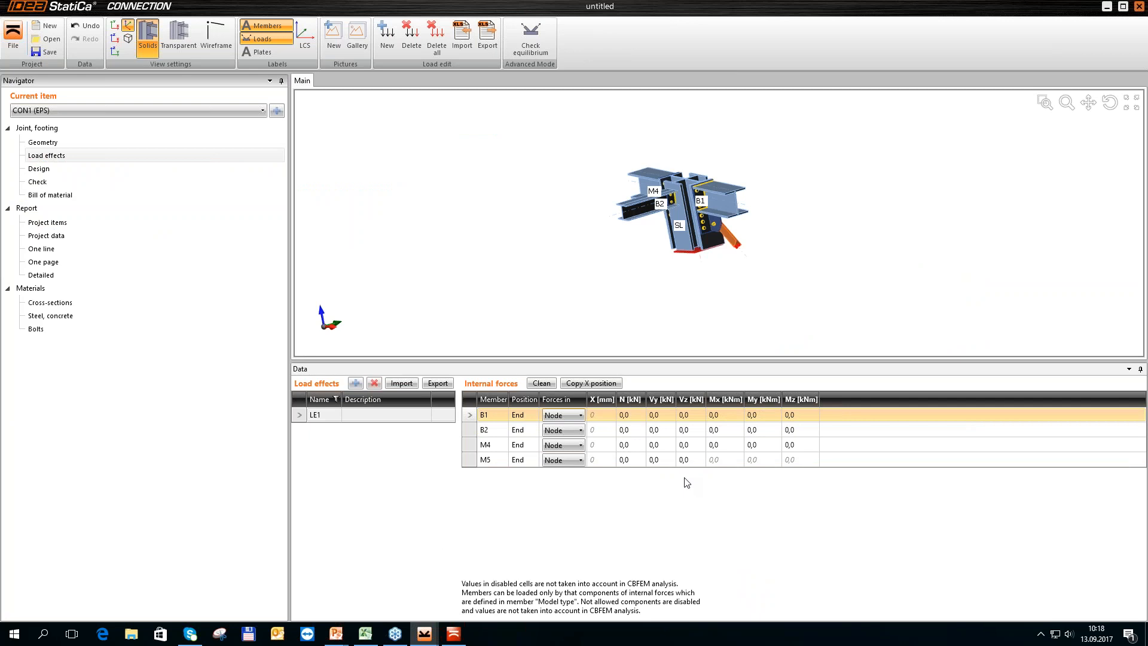
left_click(400, 384)
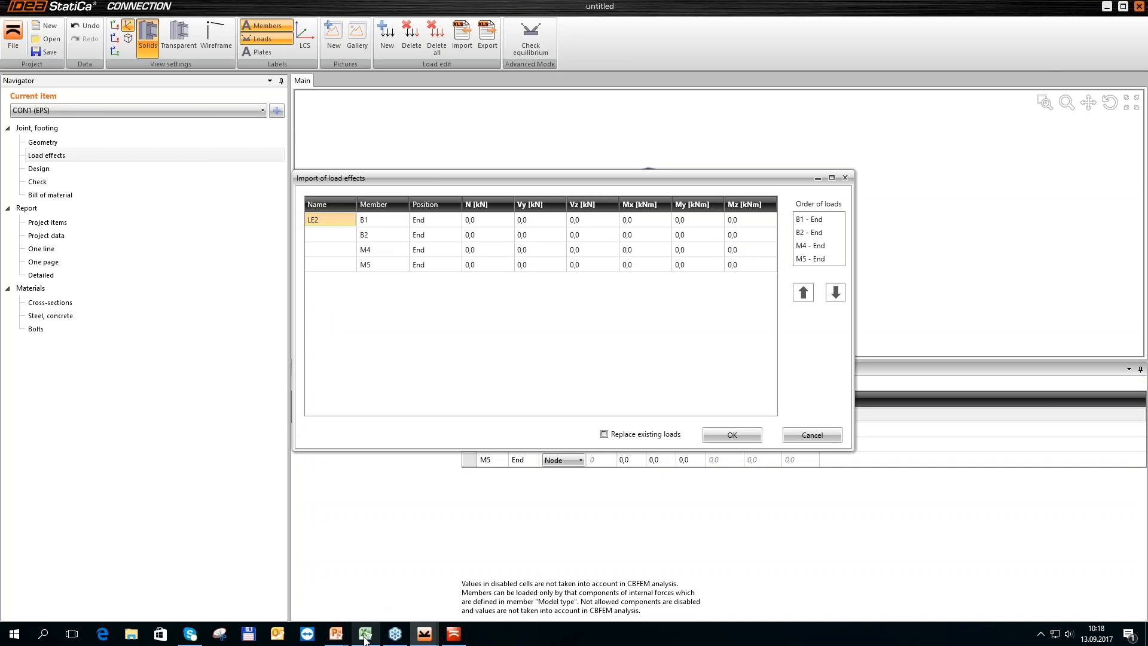
- Switch to the Forces workbook in Excel and copy the force and moment values in D4:I7
left_click(365, 636)
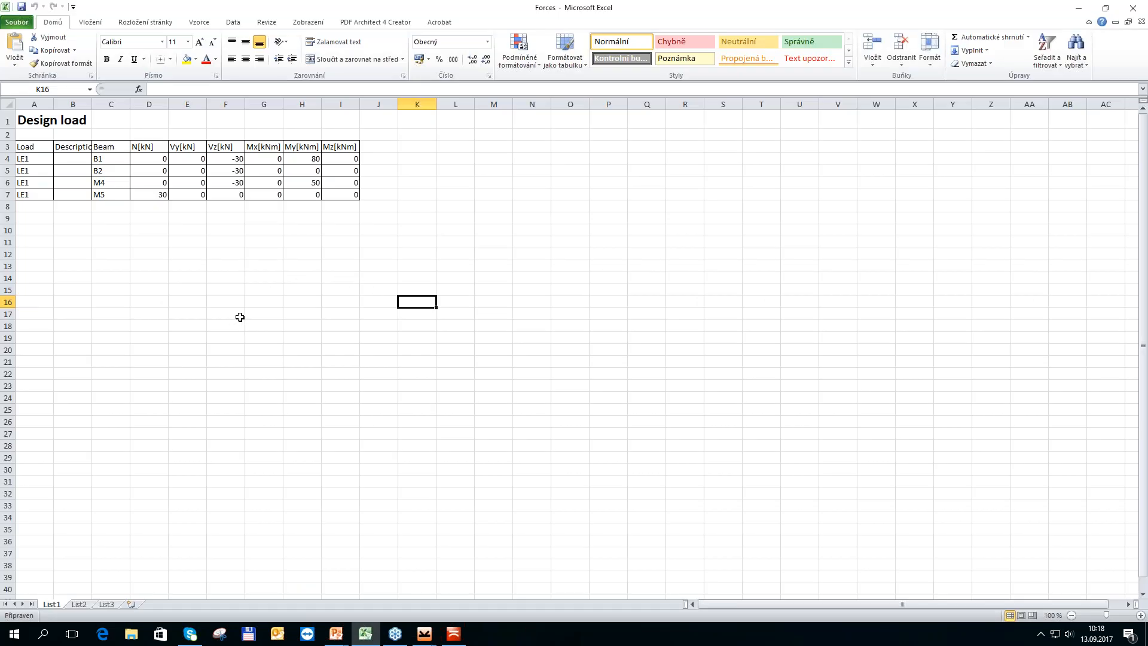
left_click_drag(145, 154, 332, 198)
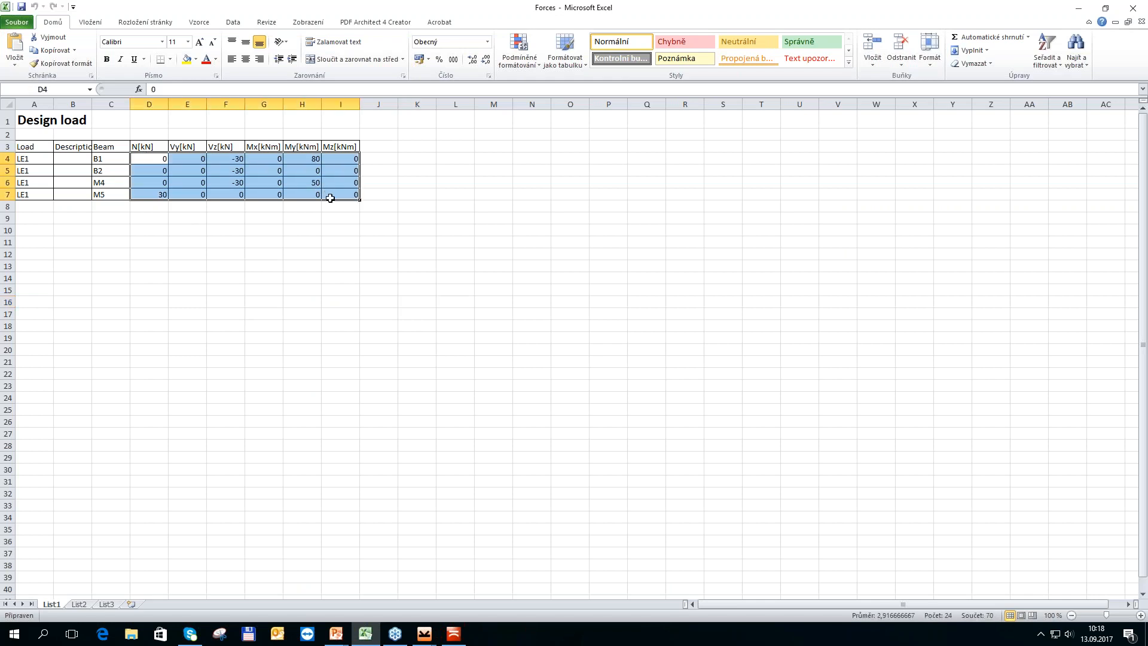
key("ctrl+c")
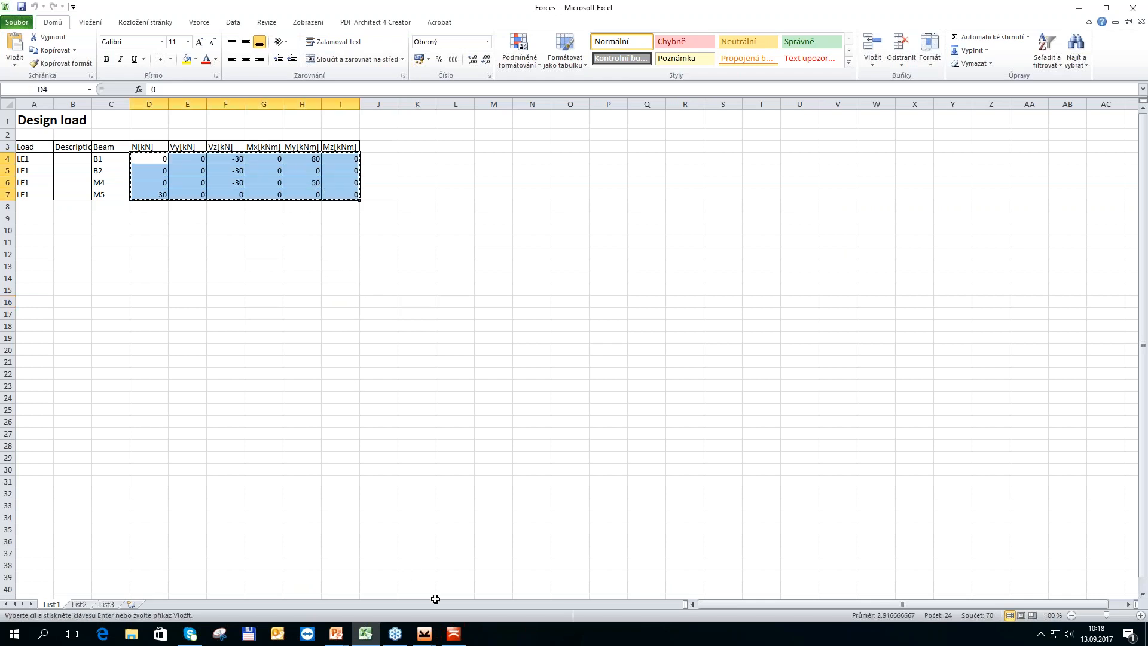
- Return to the untitled IDEA StatiCa project, paste the copied forces for B1, B2, M4 and M5, and import them replacing existing loads
mouse_move(430, 639)
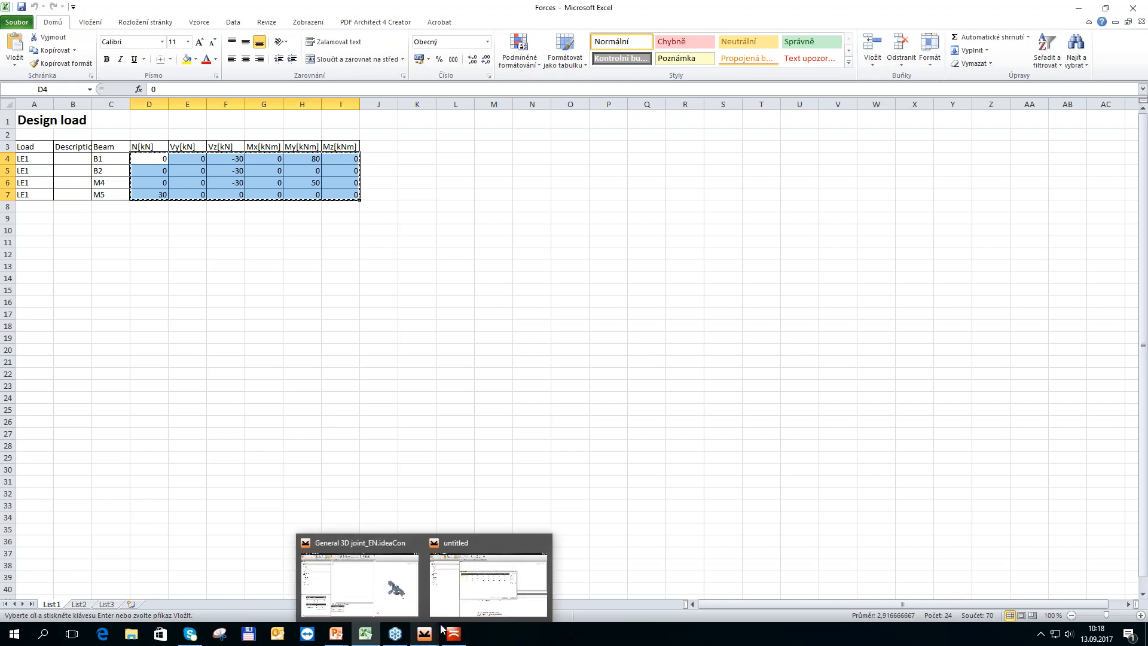
left_click(476, 605)
left_click_drag(473, 220, 731, 270)
key("ctrl+v")
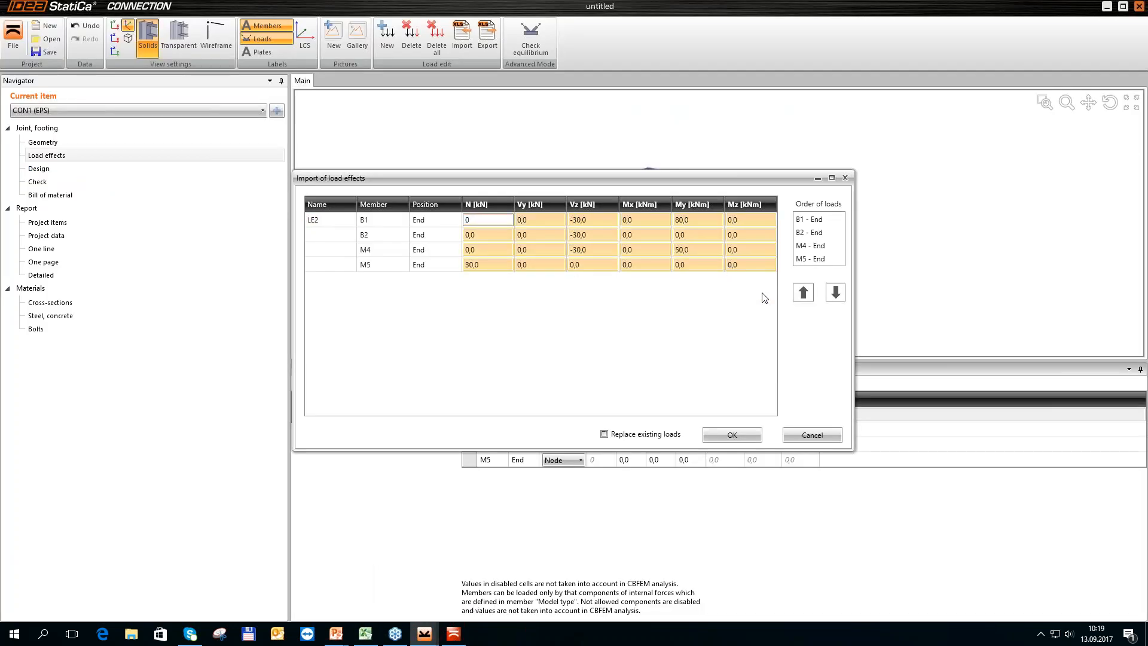
left_click(607, 434)
left_click(731, 435)
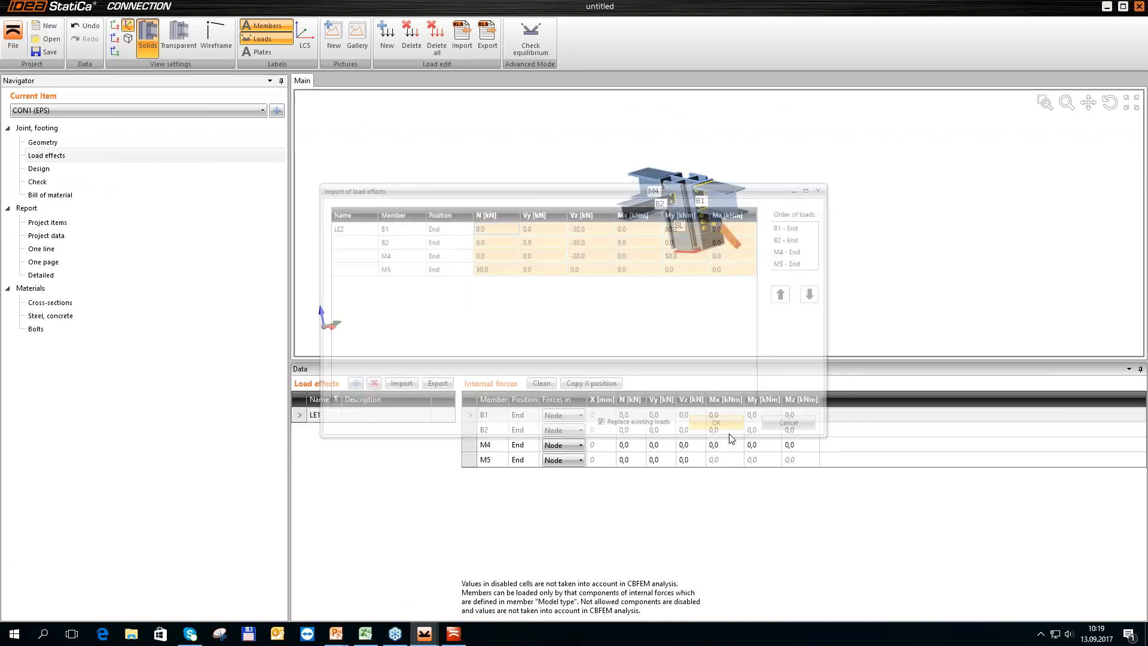
- Examine the imported loads on the joint and member B2's internal force diagram in solid and wireframe displays
scroll(711, 147, "up", 2)
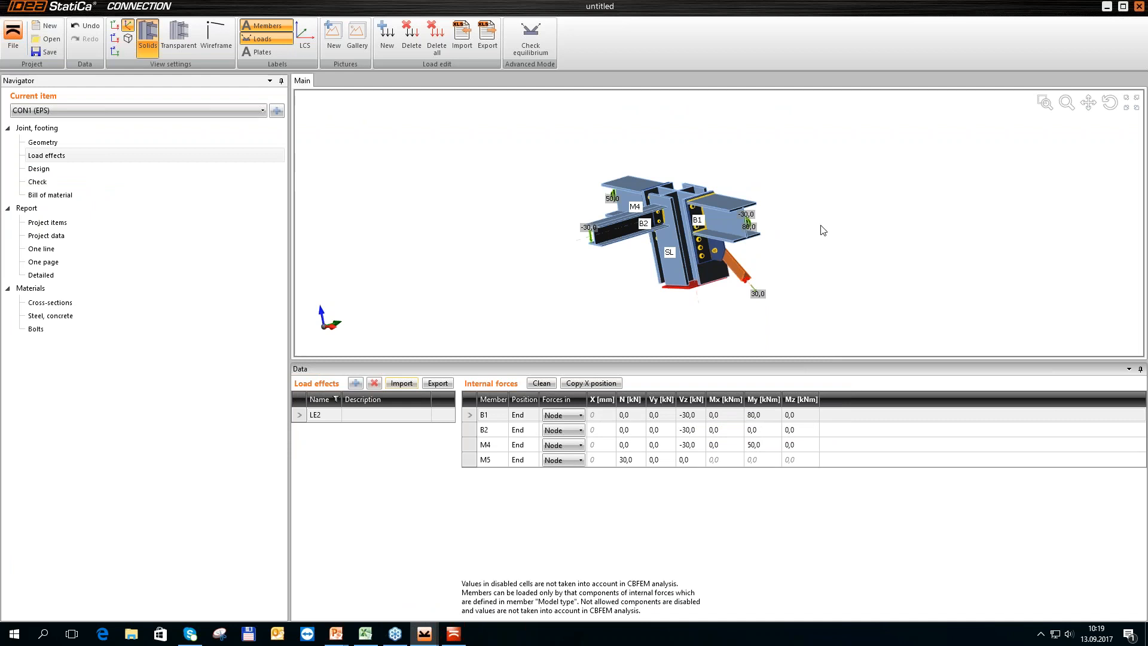
scroll(632, 203, "up", 2)
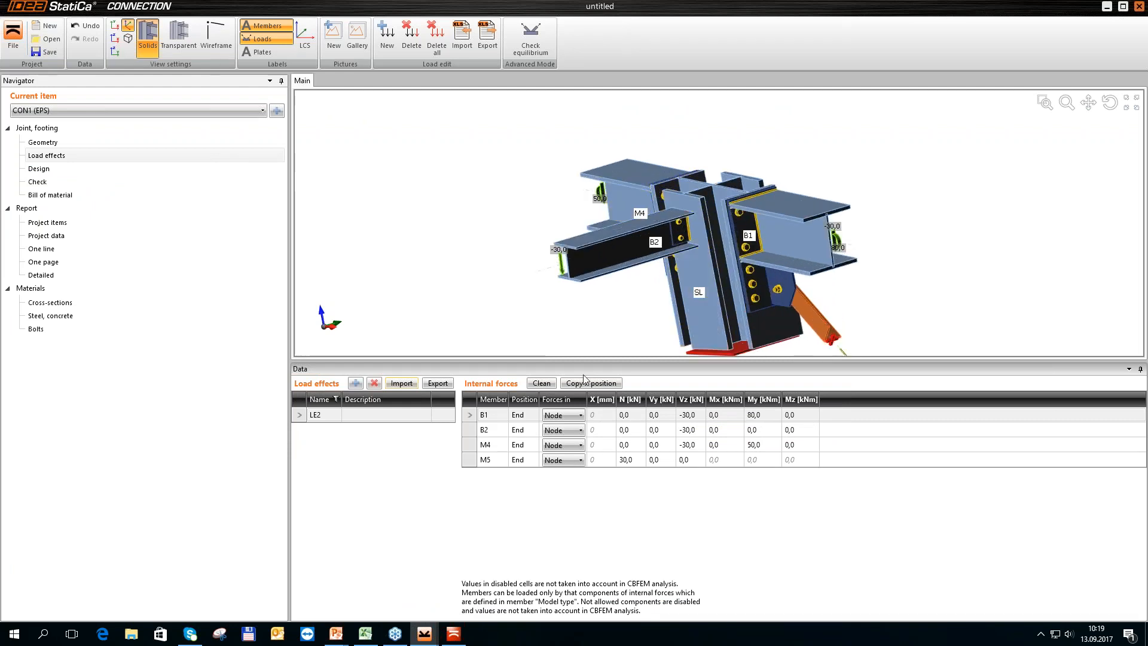
left_click(468, 430)
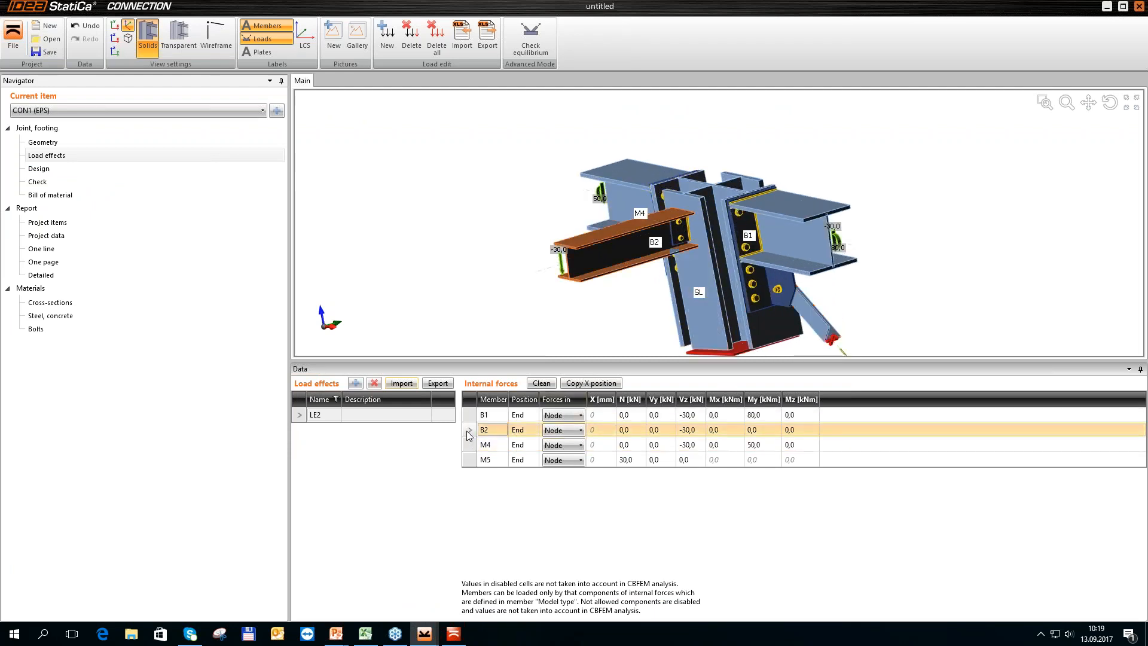
scroll(733, 213, "down", 2)
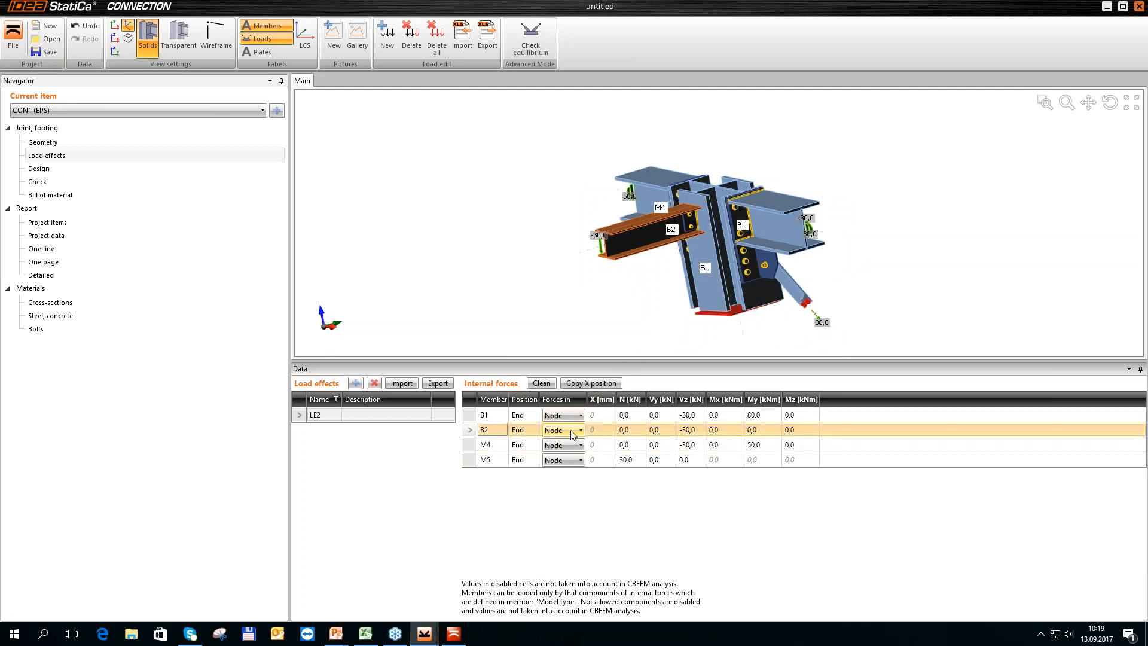
right_click_drag(616, 323, 603, 306)
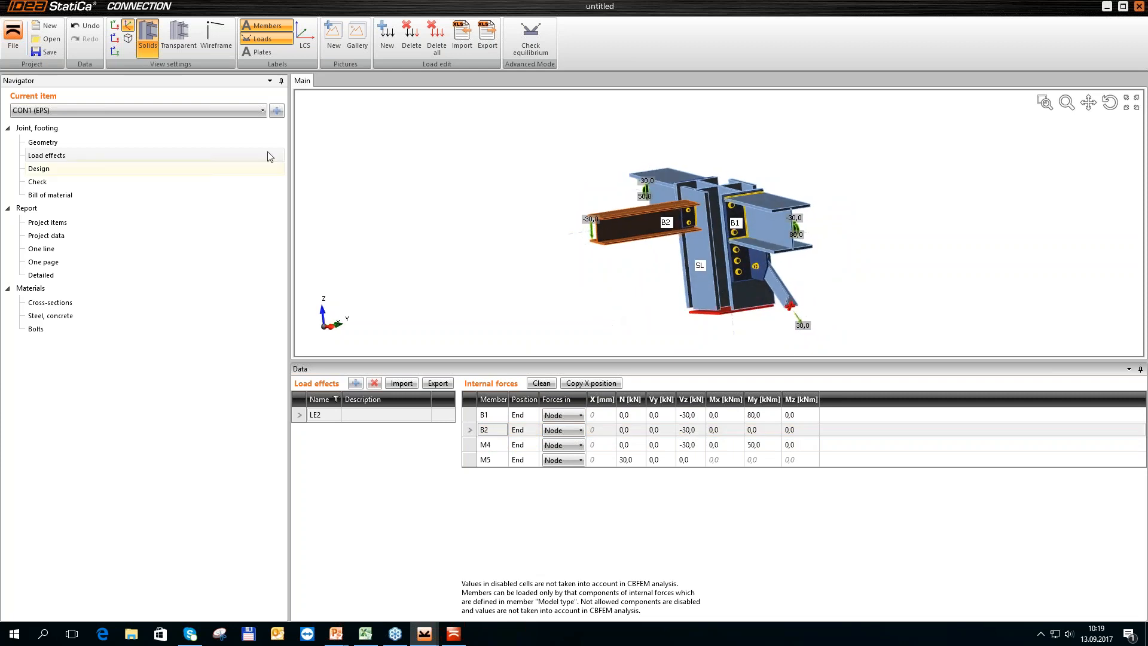
left_click(218, 42)
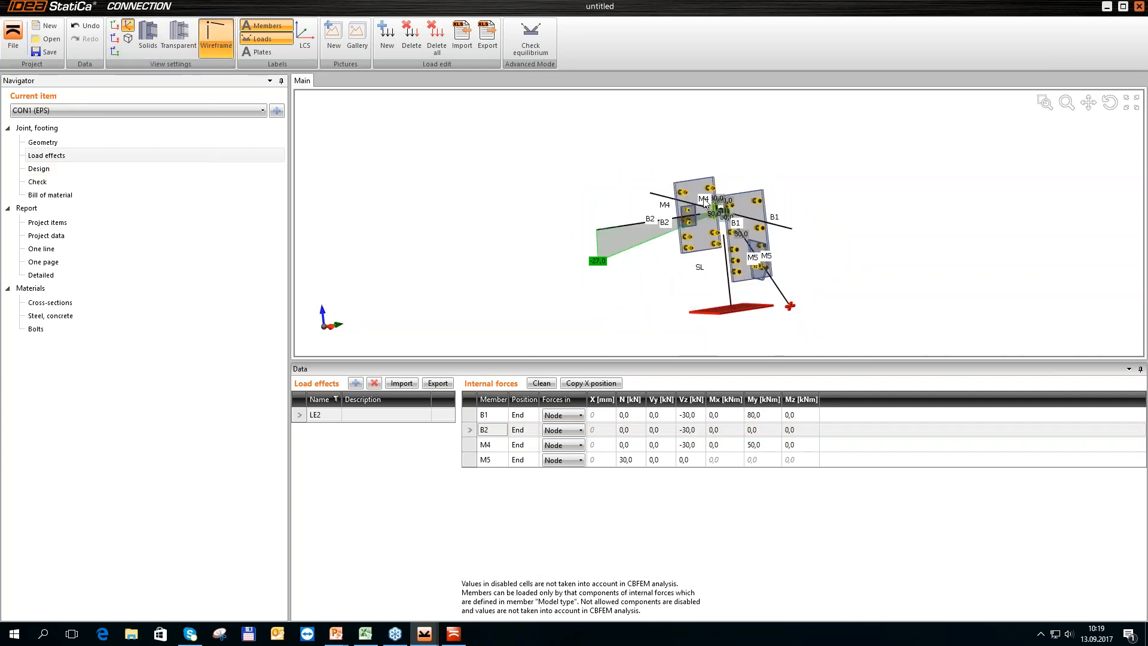
scroll(704, 203, "up", 3)
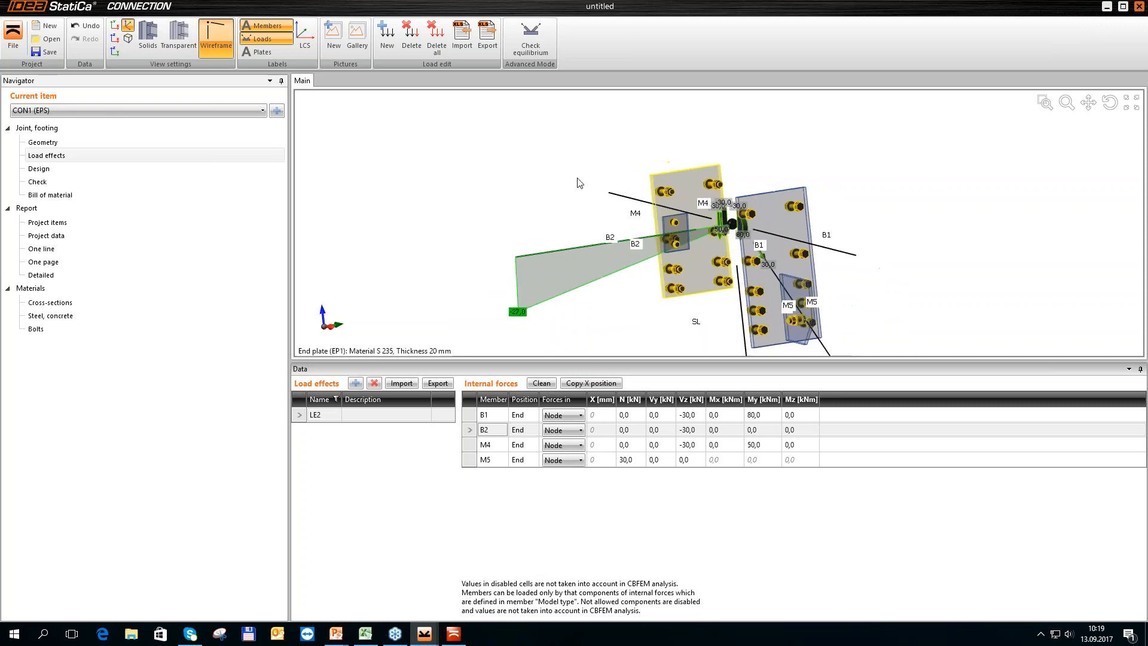
left_click(147, 34)
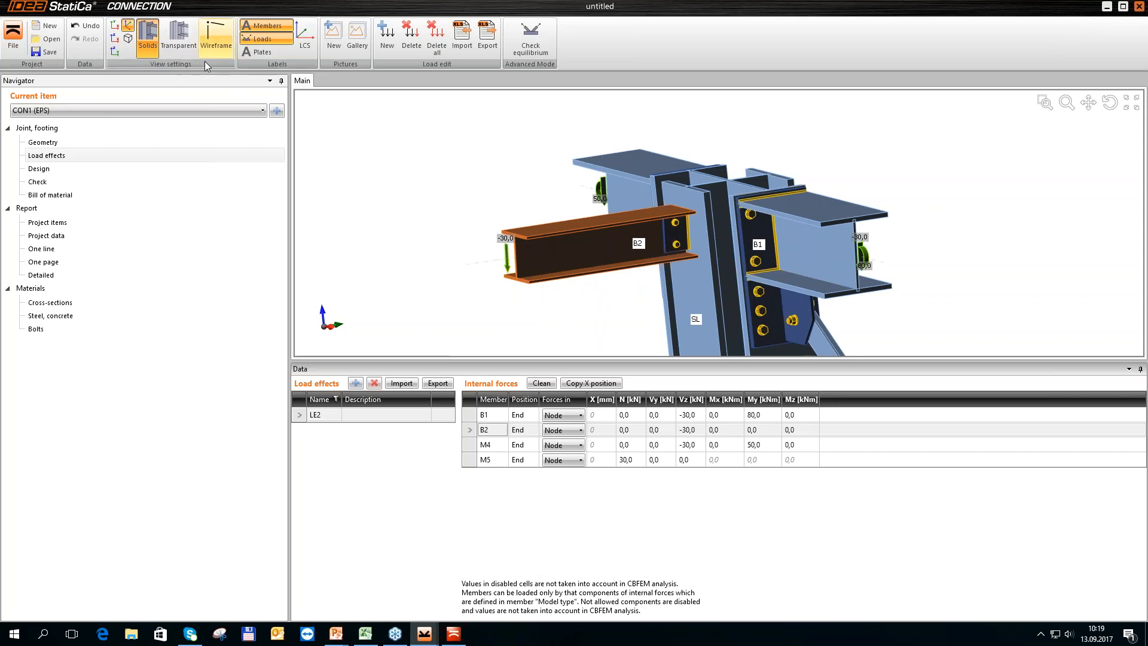
left_click(205, 41)
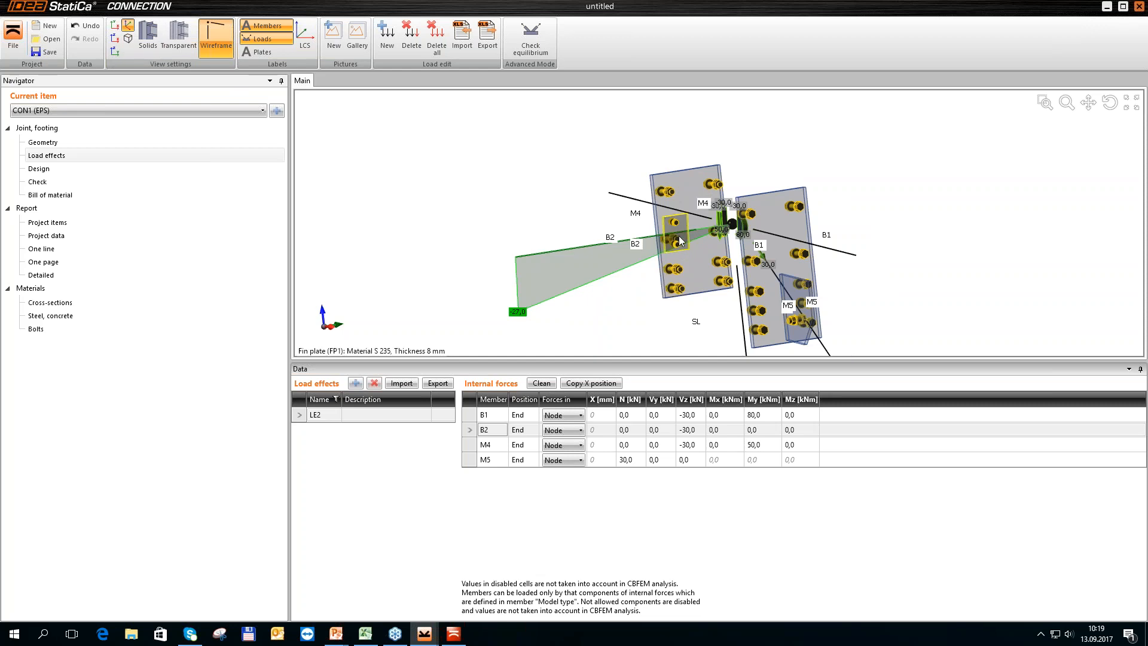
- Set member B2's forces to act in Bolts, inspect its diagram at the fin plate, and return to the solid display
left_click(580, 434)
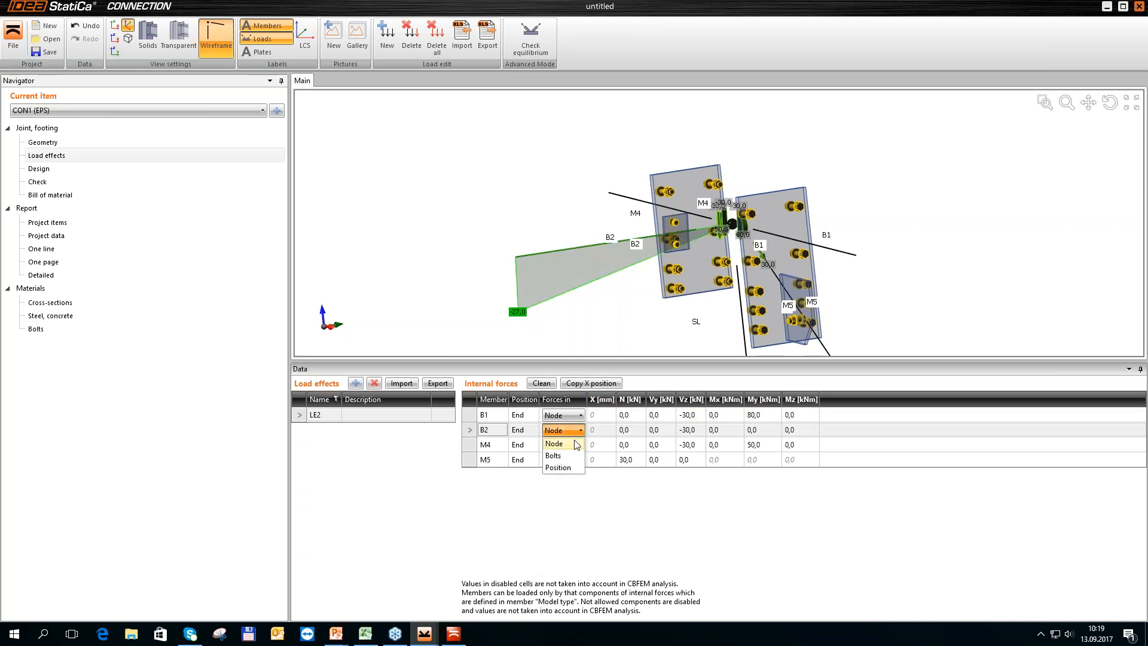
left_click(559, 455)
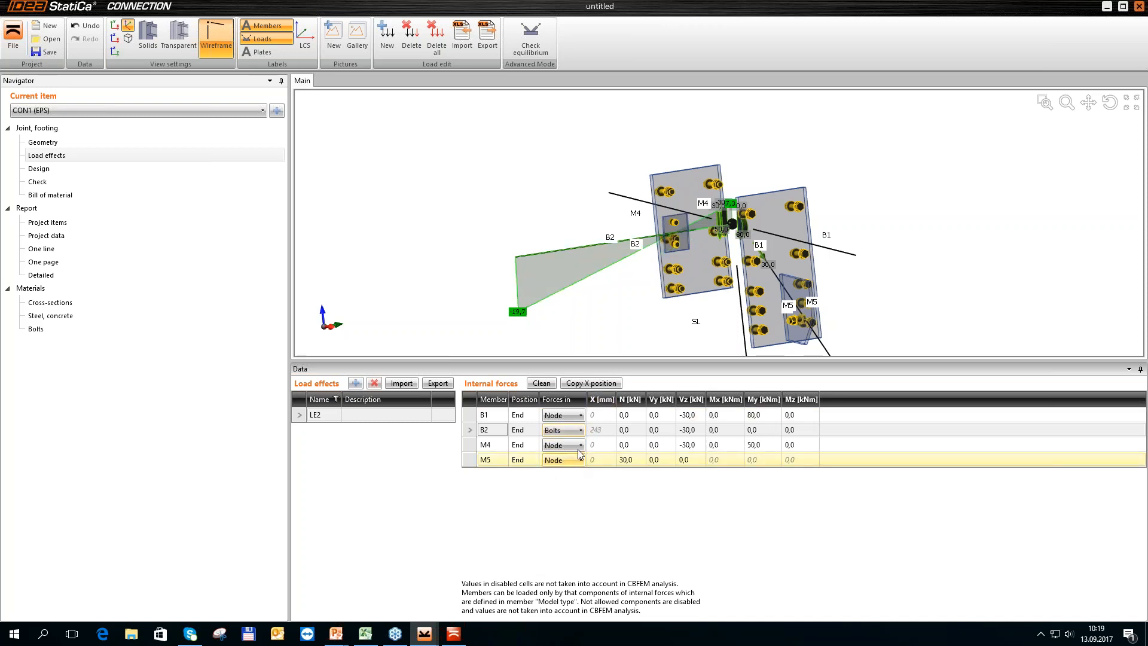
scroll(671, 239, "up", 2)
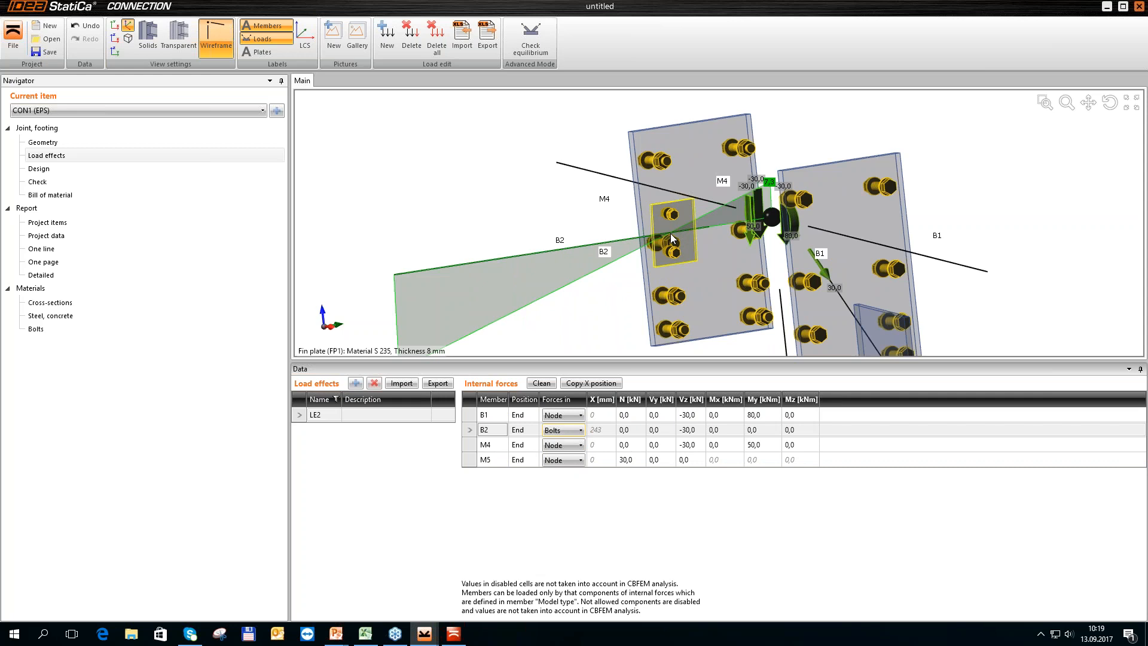
scroll(670, 233, "down", 2)
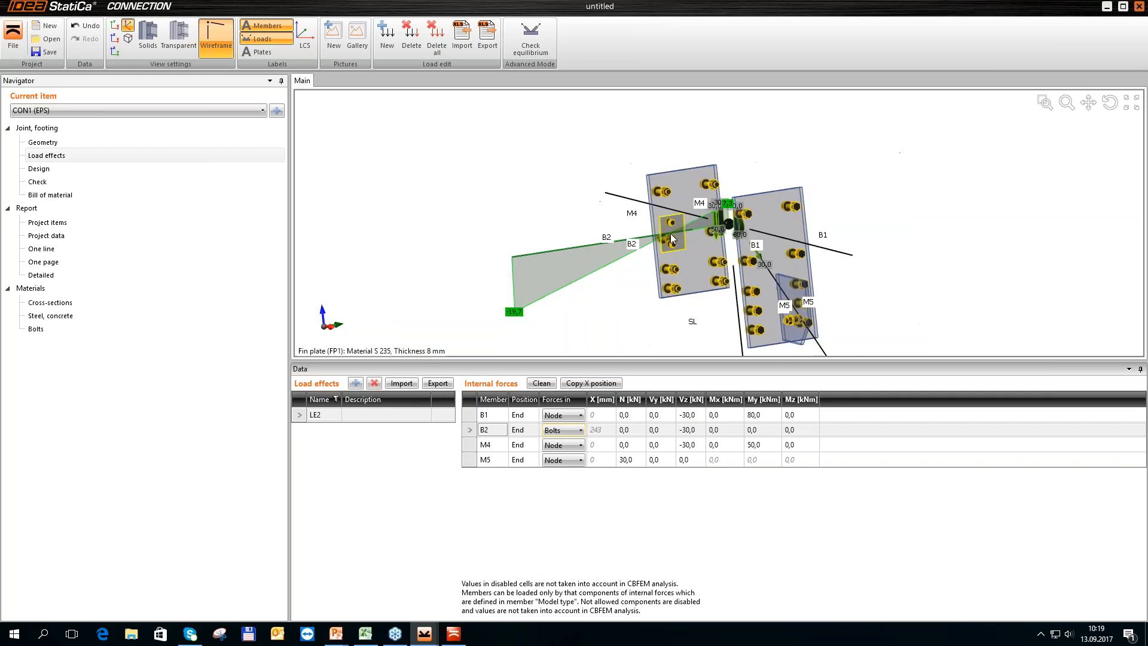
left_click(147, 35)
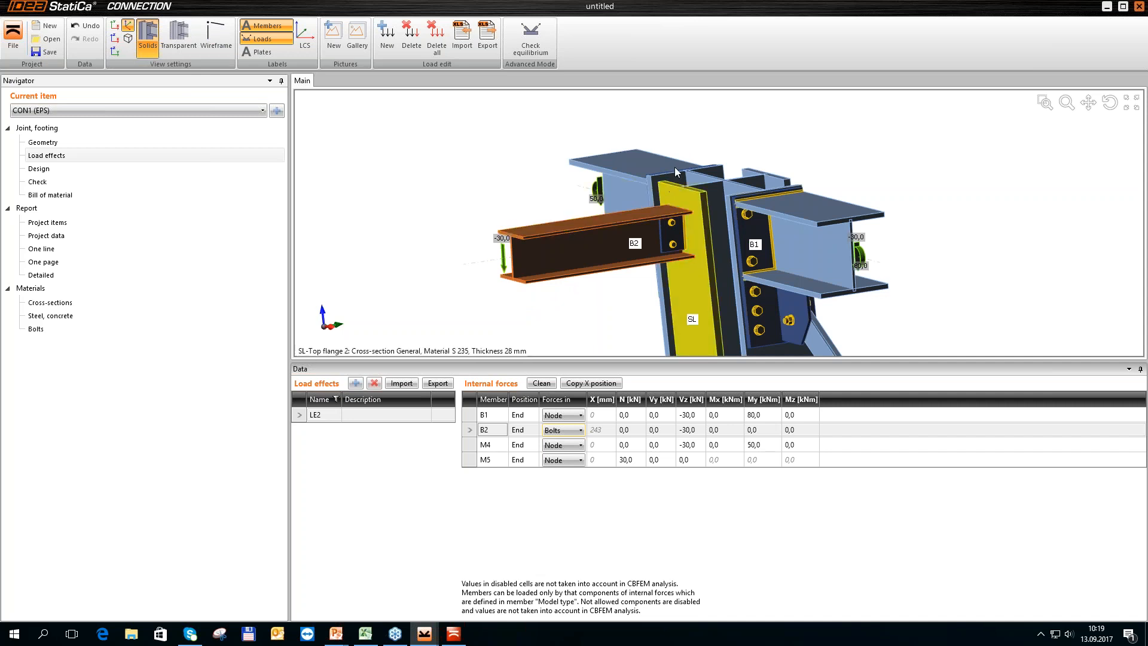
scroll(685, 168, "down", 3)
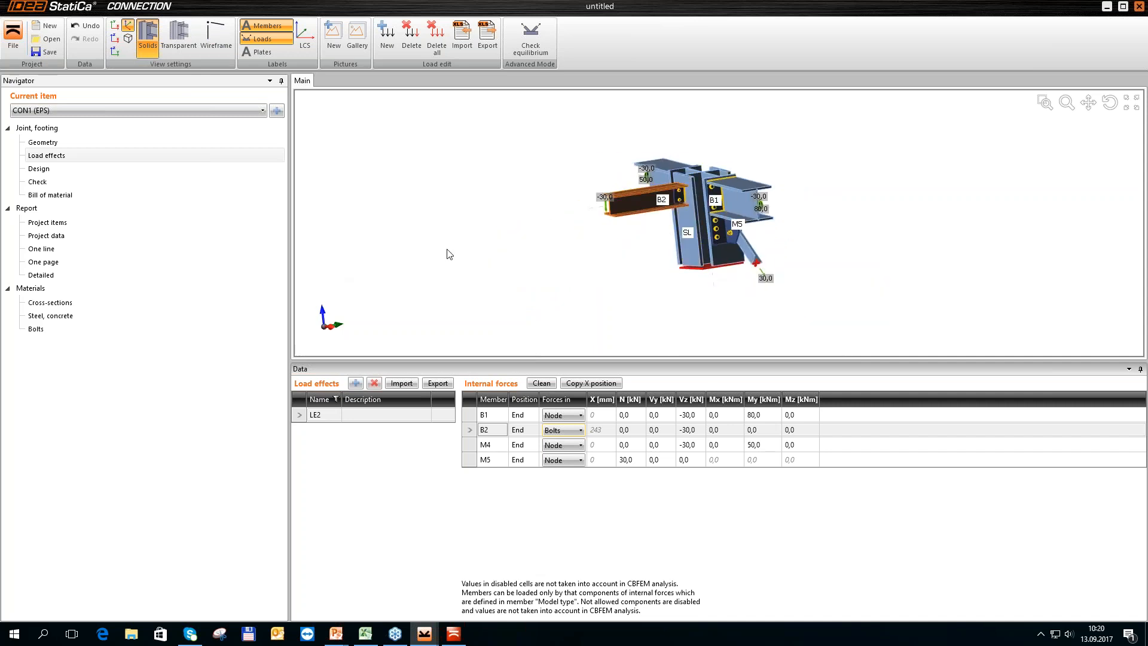
- Go to the joint's check, run the calculation, and look over the overall check on the model
left_click(144, 181)
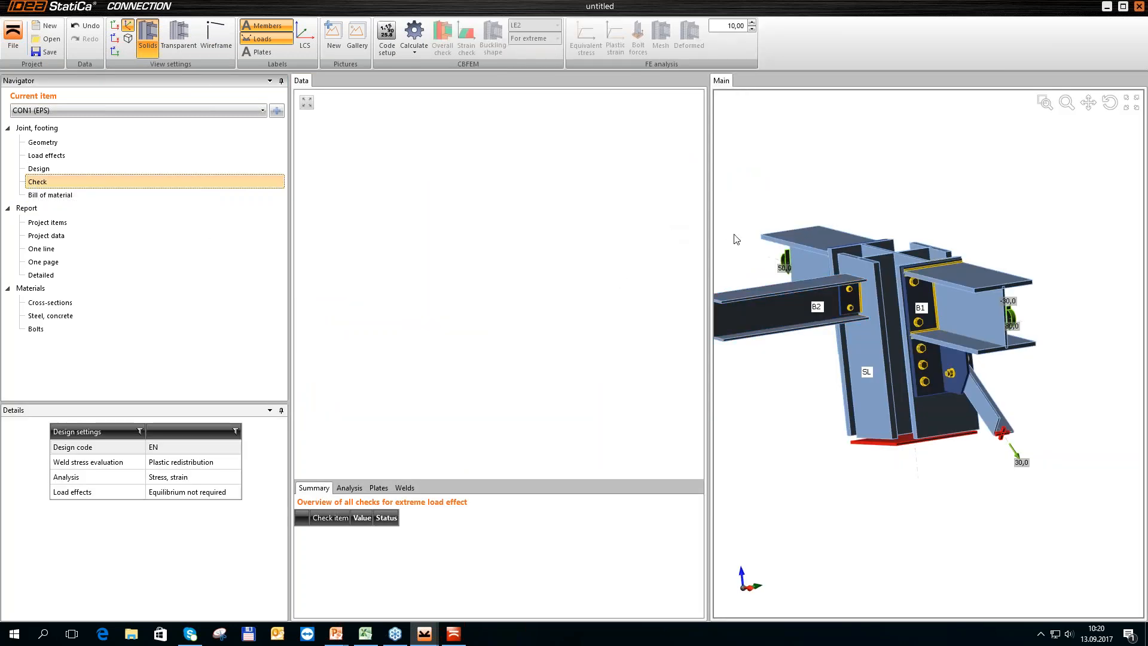
left_click(414, 36)
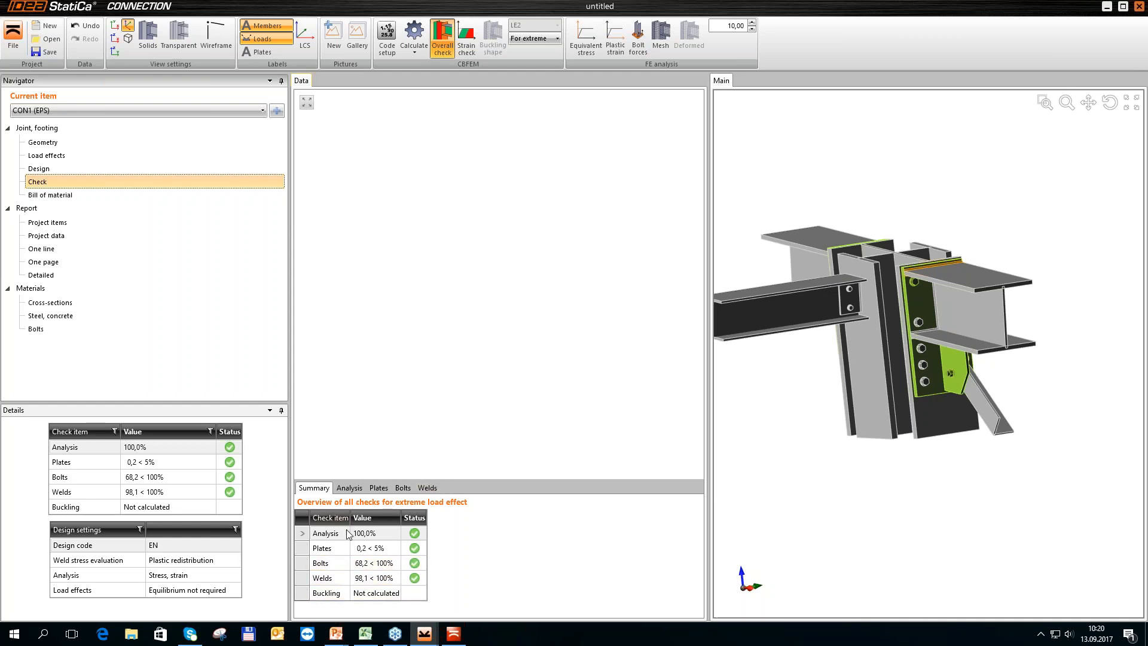
left_click(332, 595)
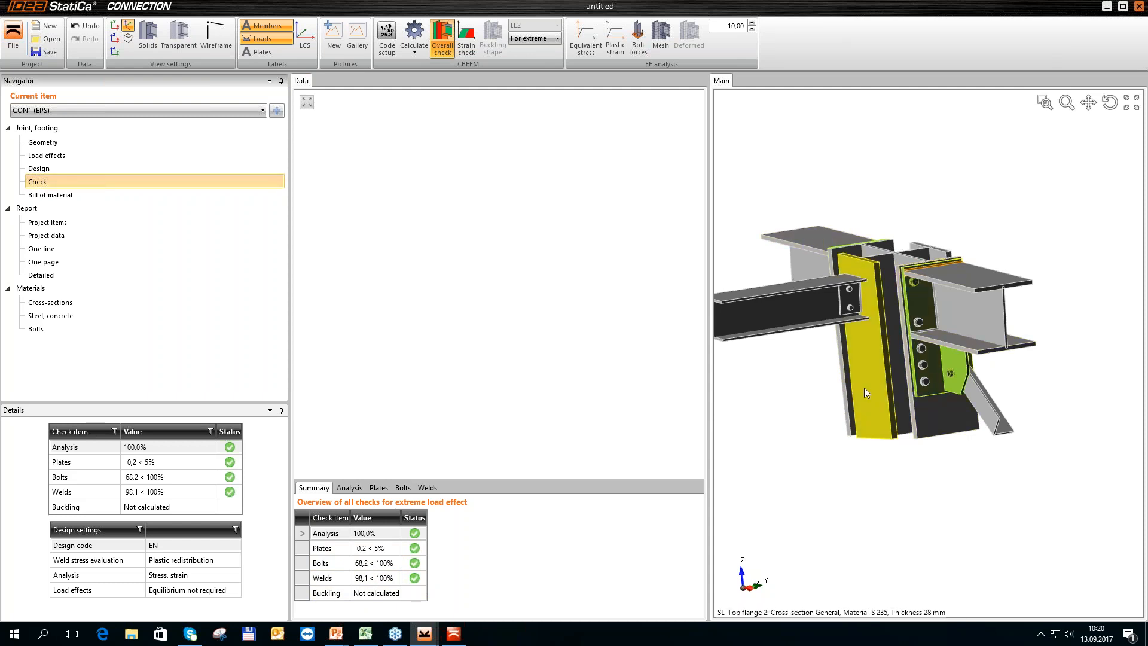
scroll(933, 392, "down", 2)
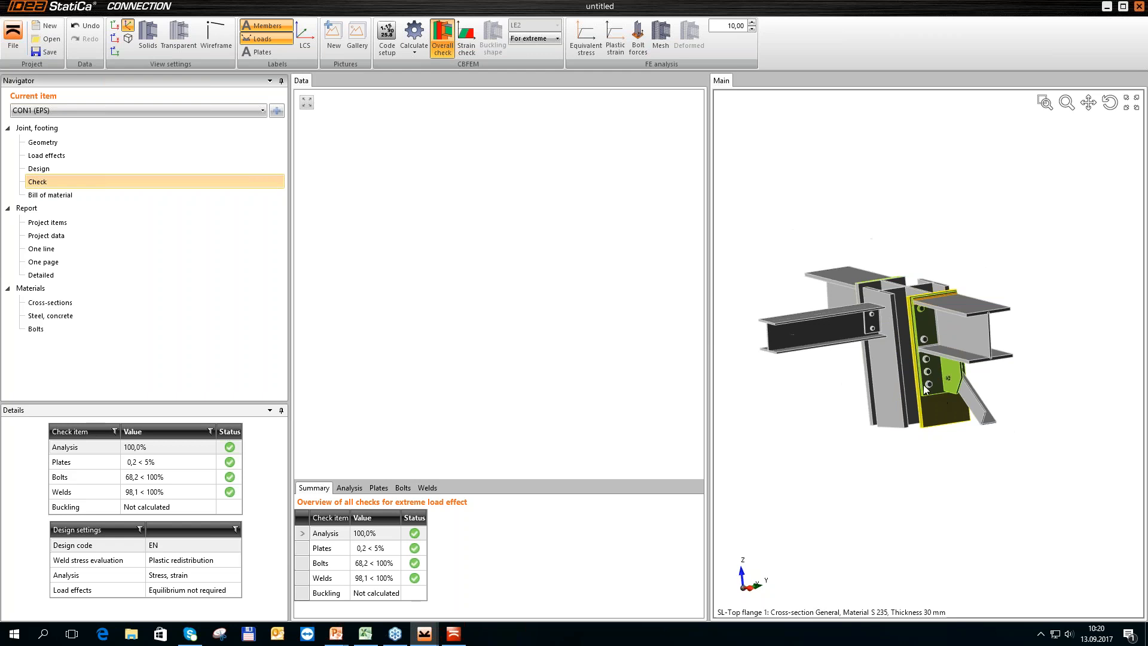
scroll(868, 357, "up", 2)
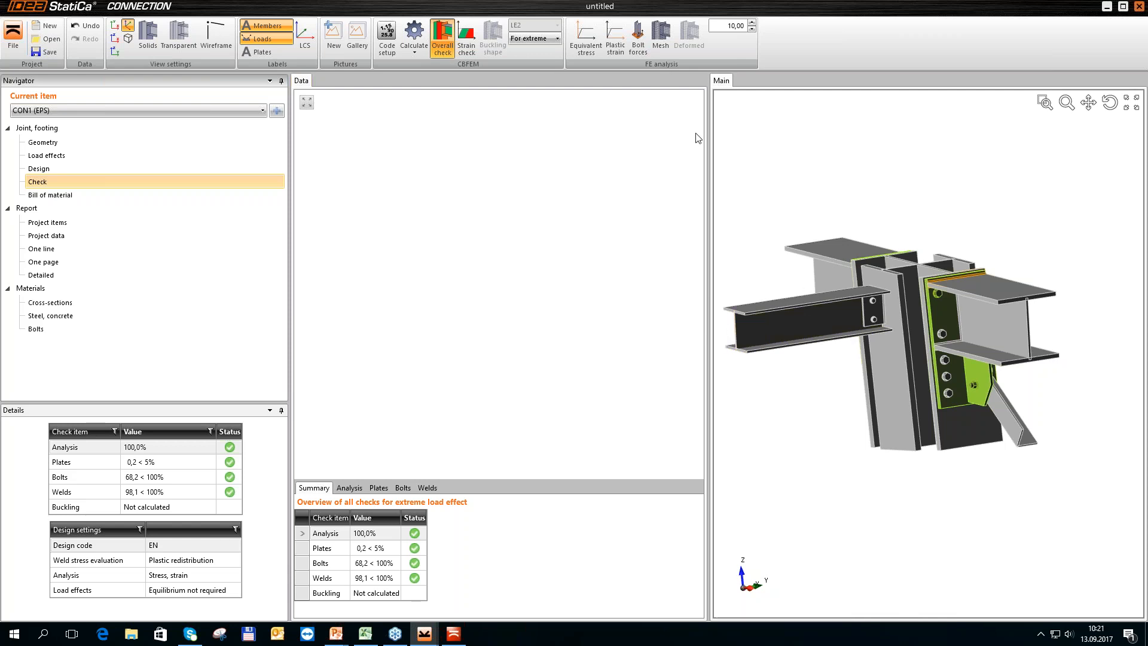
- Examine the joint's equivalent stress, then its plastic strain with bolt forces, mesh and deformed shape shown
left_click(589, 43)
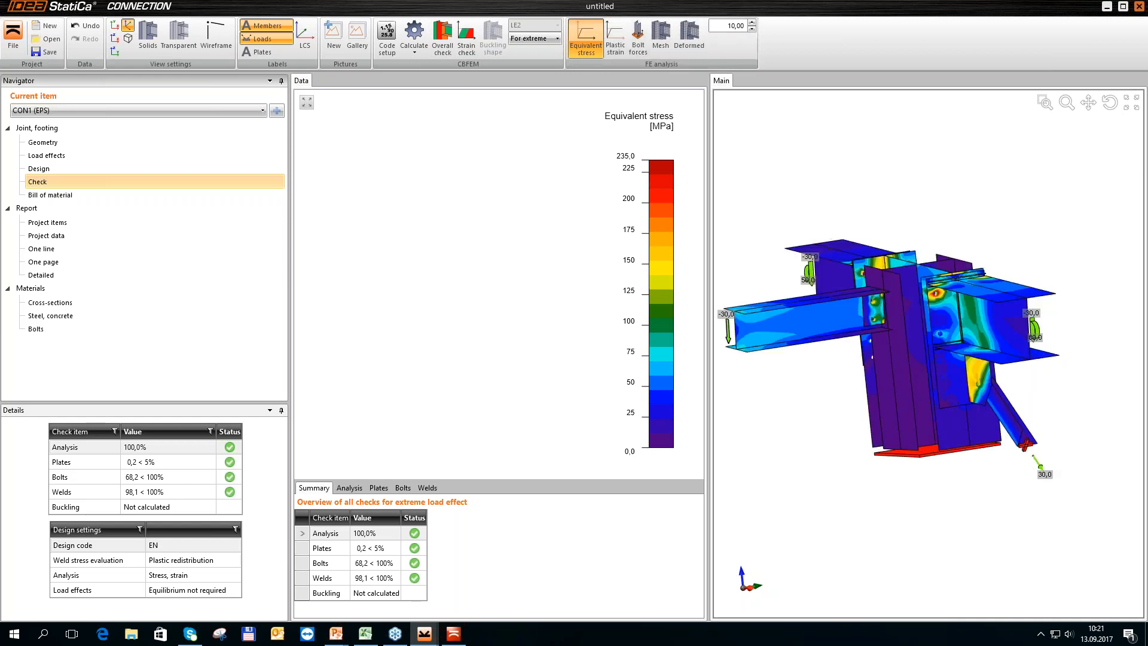
left_click(617, 48)
left_click(638, 39)
scroll(924, 329, "up", 5)
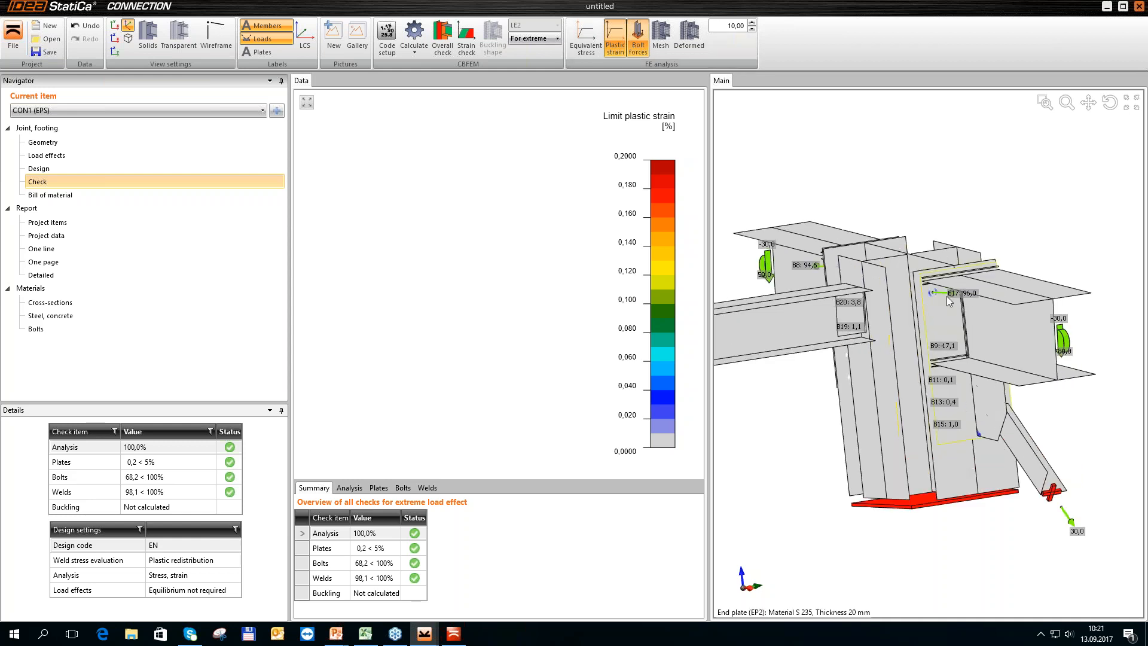
scroll(891, 275, "down", 4)
scroll(902, 287, "down", 3)
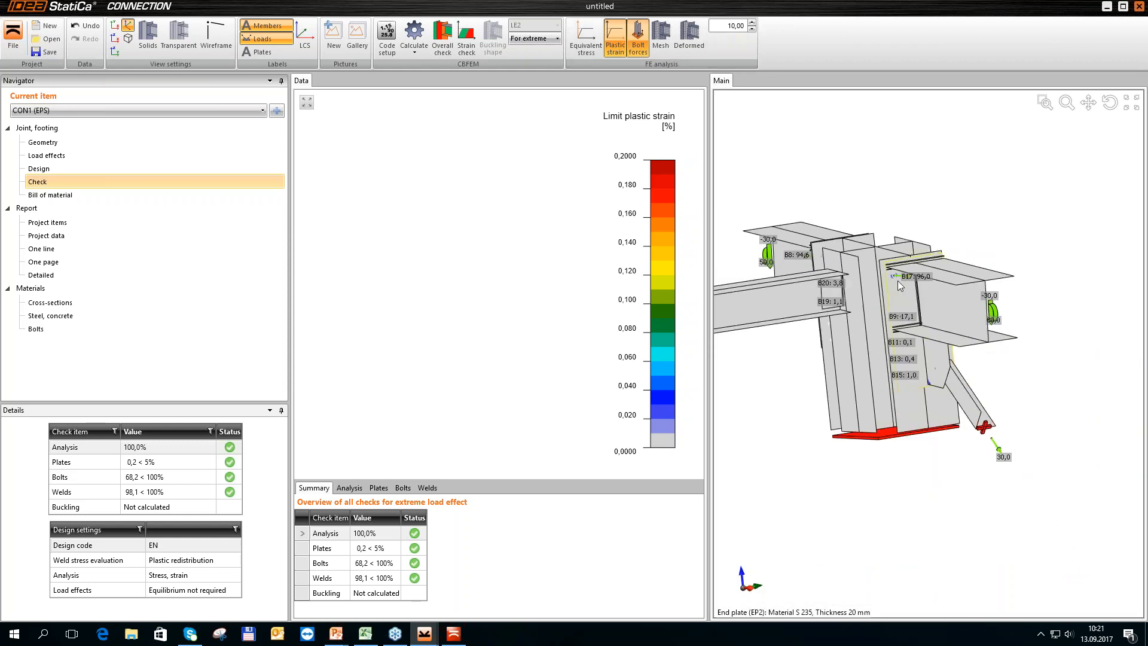
left_click(667, 40)
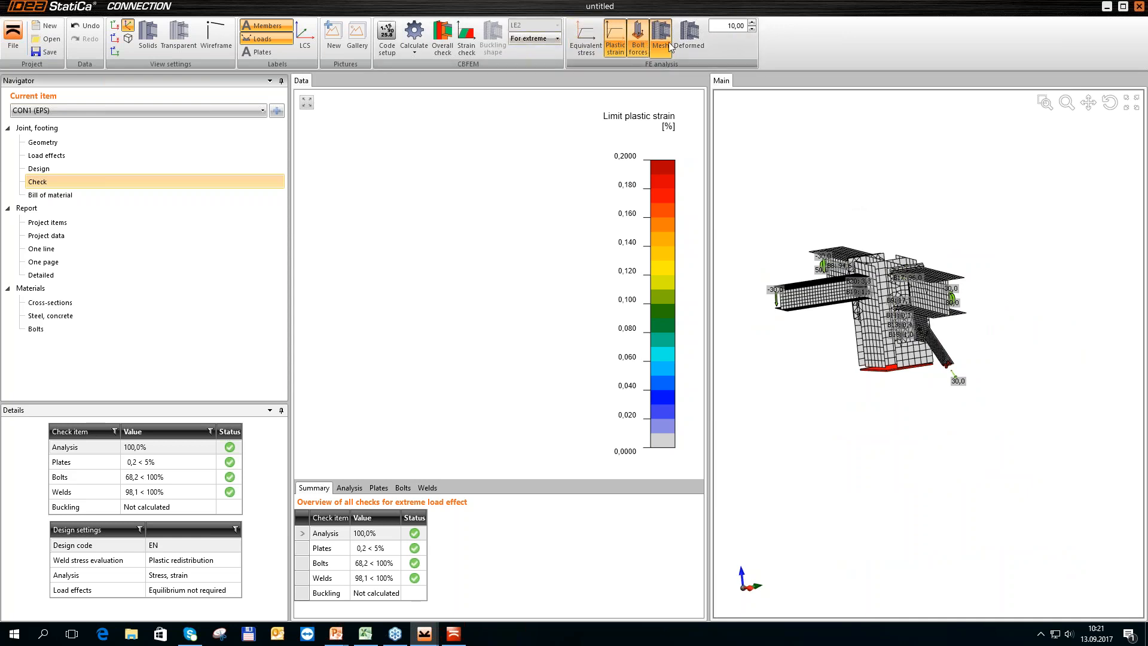
left_click(689, 39)
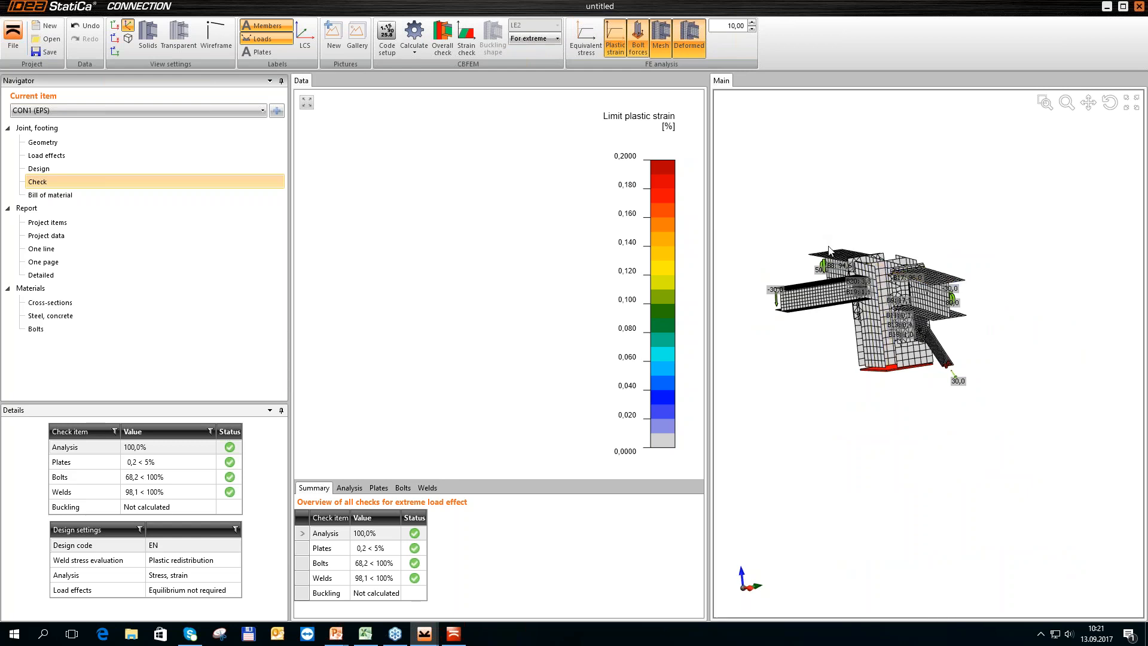
- Review the joint's bill of material with plate drawings and the detailed report down to the code settings
left_click(95, 195)
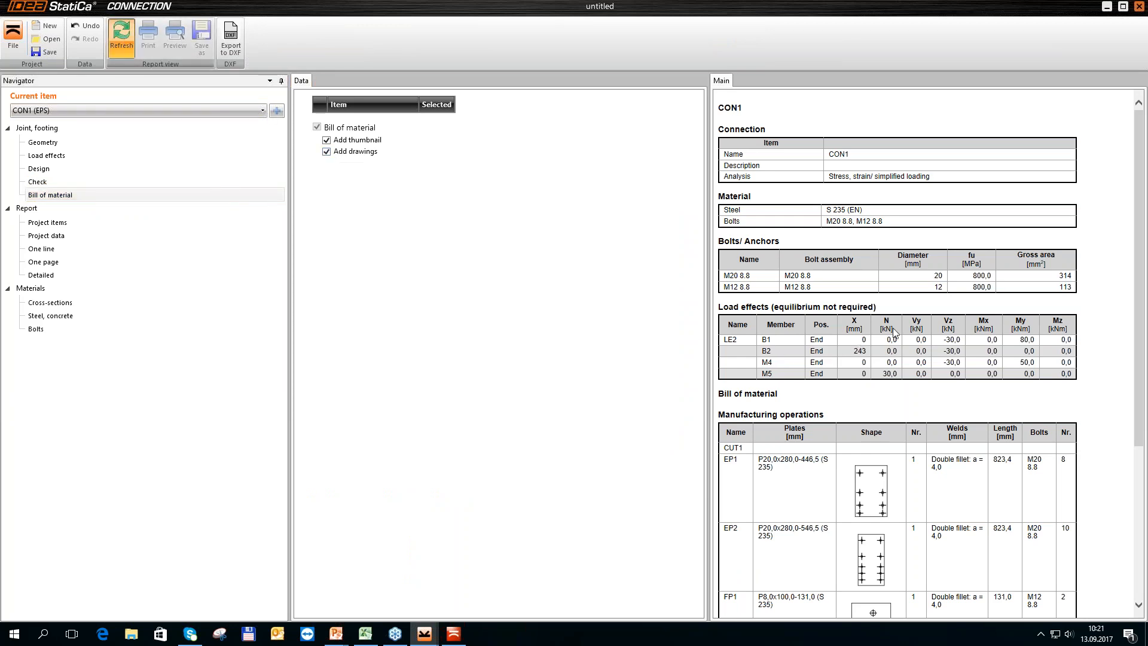
scroll(896, 312, "down", 15)
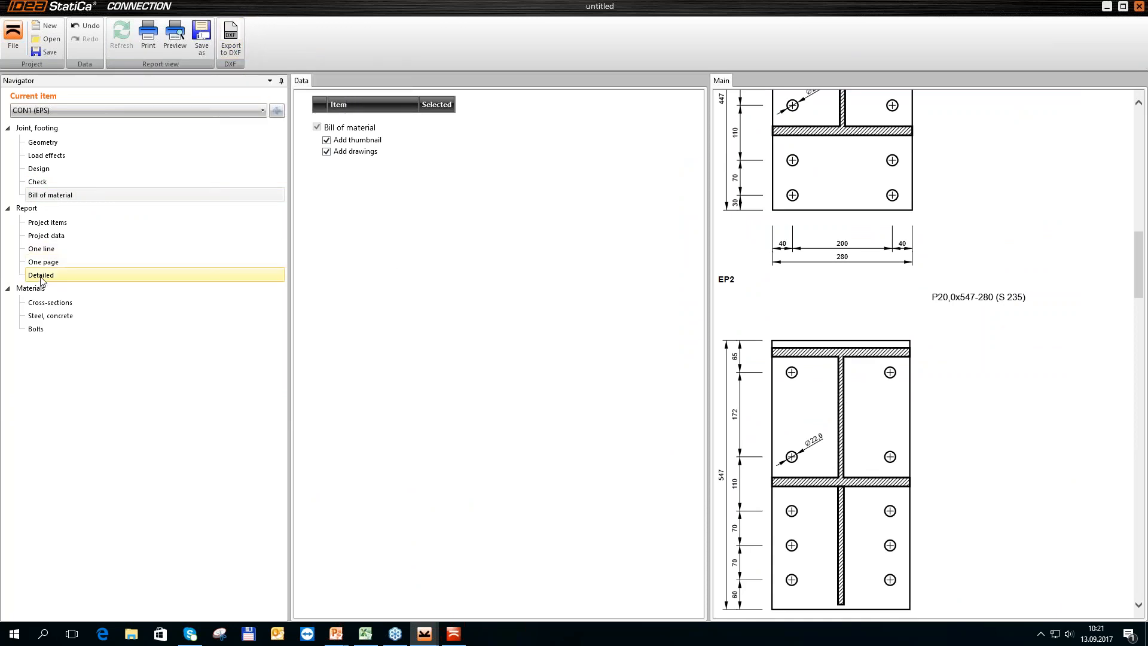
left_click(72, 275)
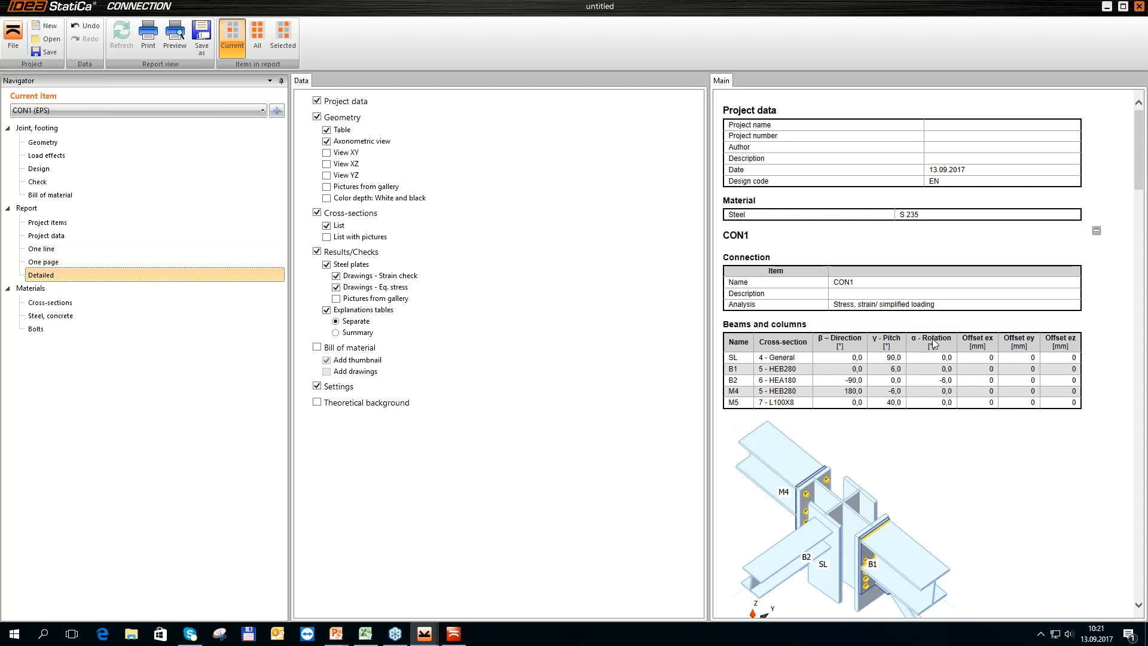
scroll(932, 338, "down", 15)
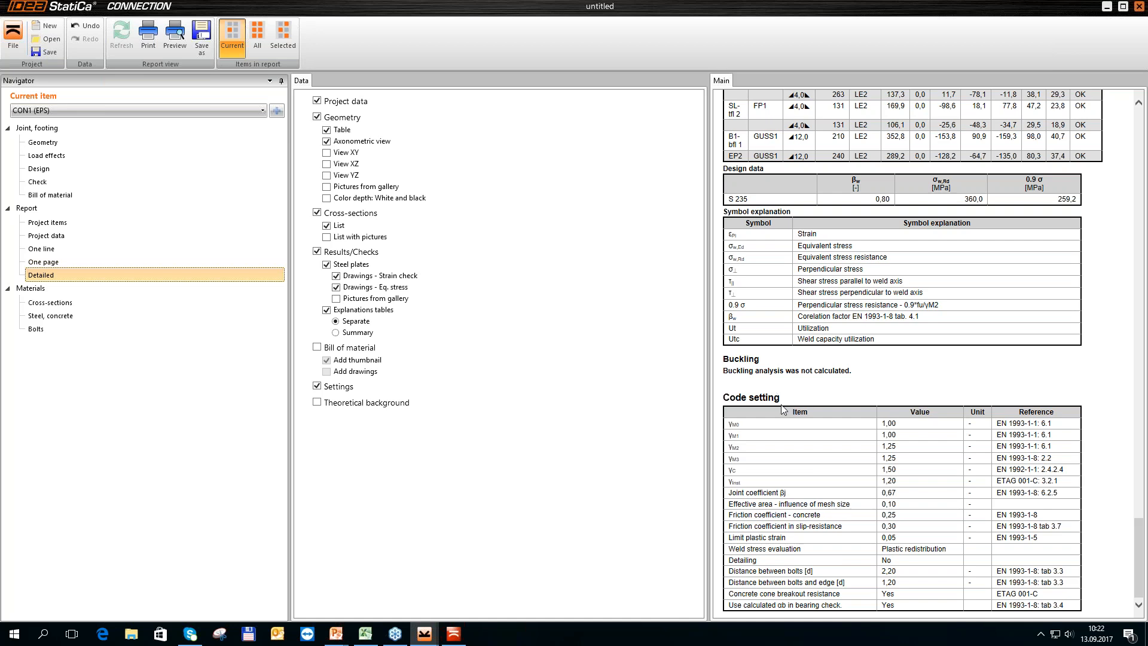
- Switch to the Joint design resistance presentation in PowerPoint and run its slide show from the first slide to slide 3
mouse_move(341, 640)
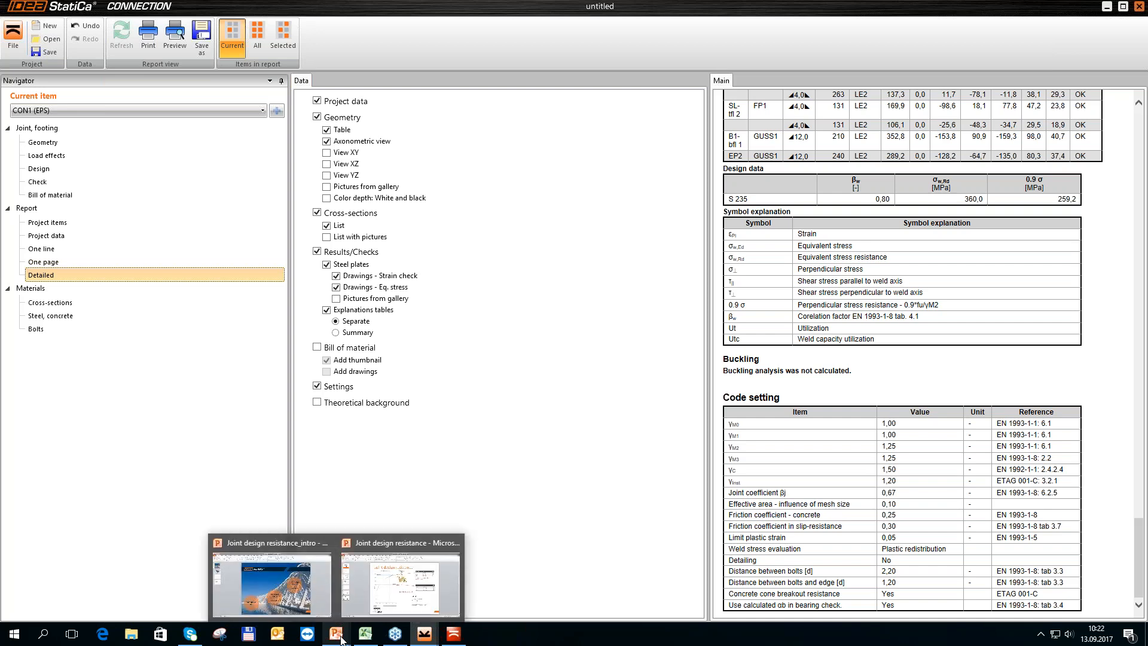
left_click(373, 570)
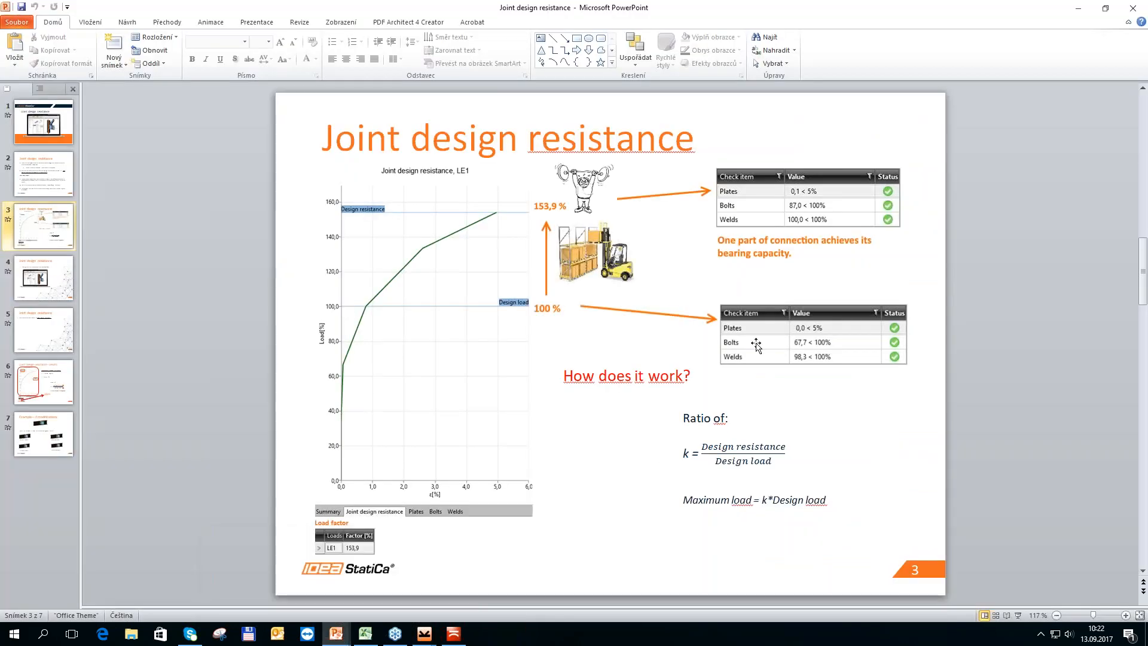
scroll(754, 344, "up", 2)
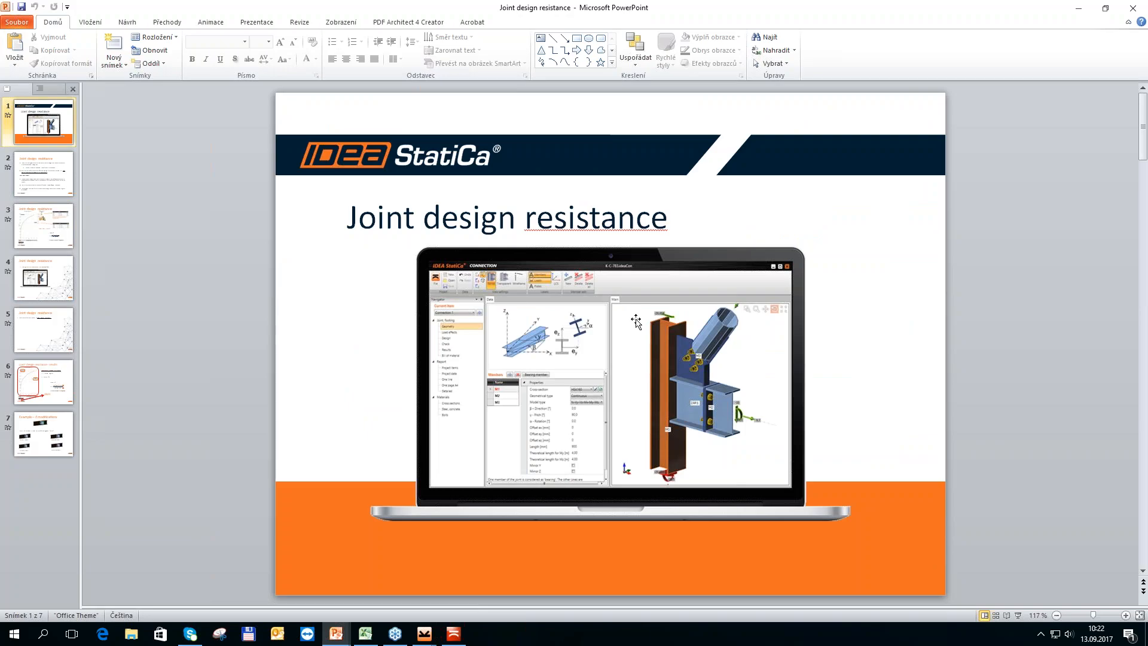
key("F5")
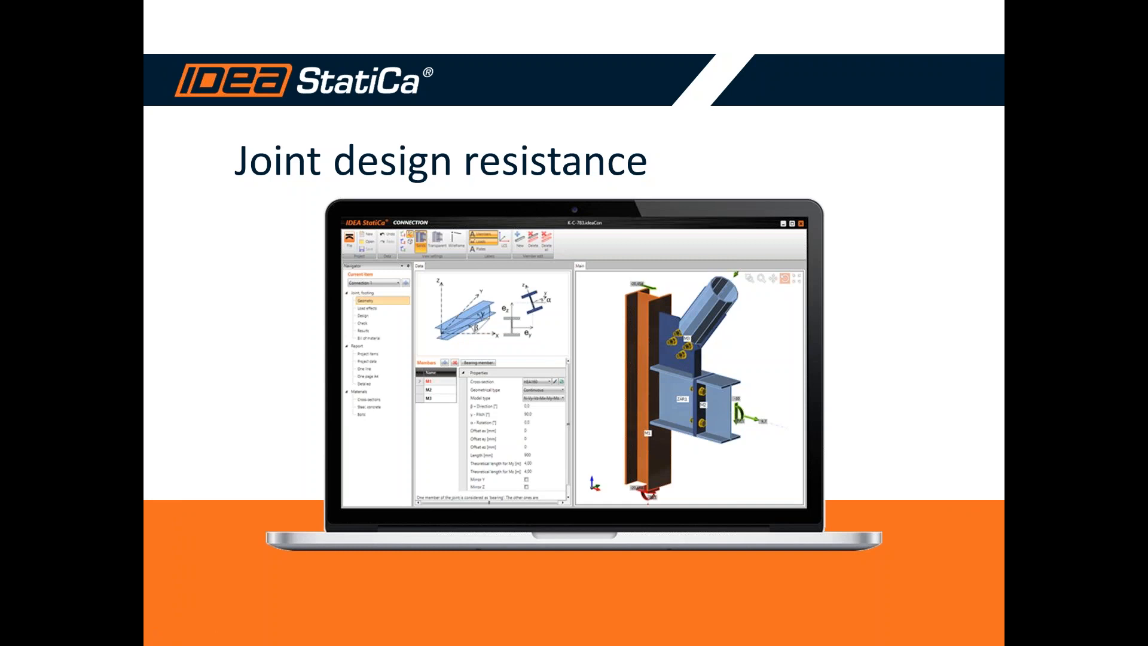
key("Right")
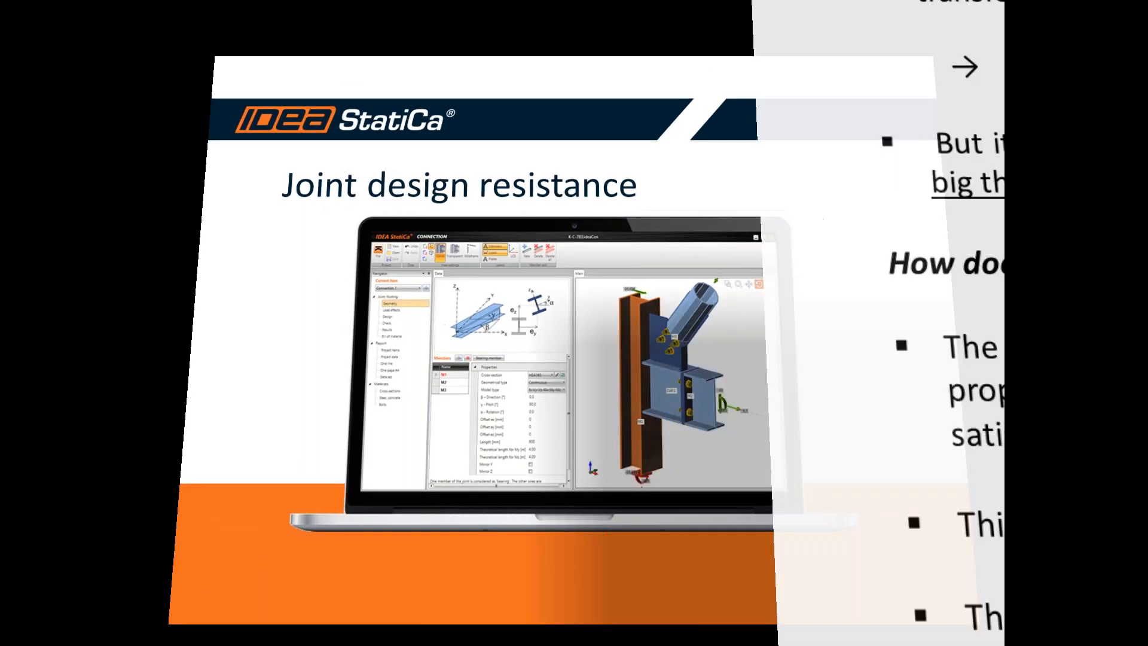
key("Right")
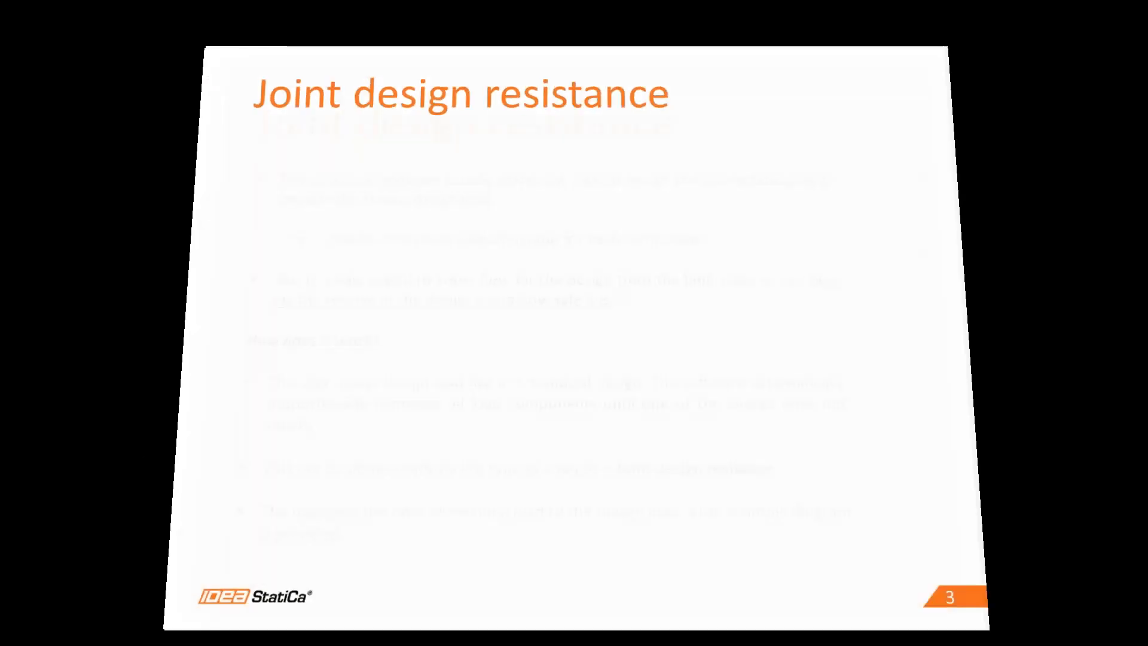
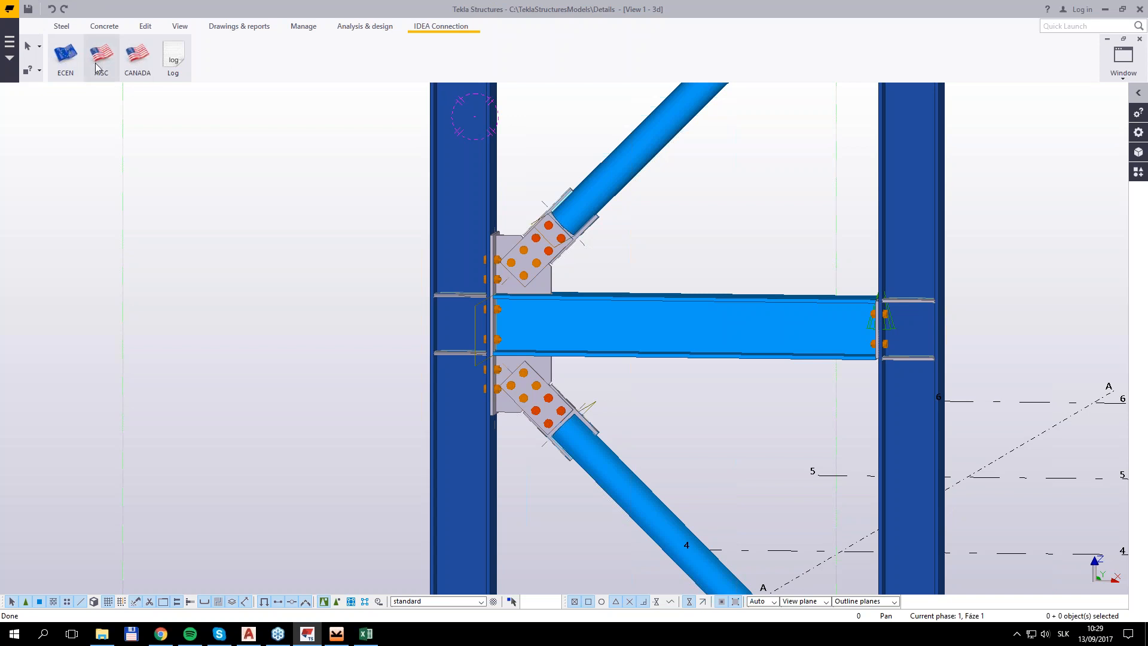
- Export the left column's brace joint with the ECEN code, picking its connection point and selecting its members, plates and bolts
left_click(67, 57)
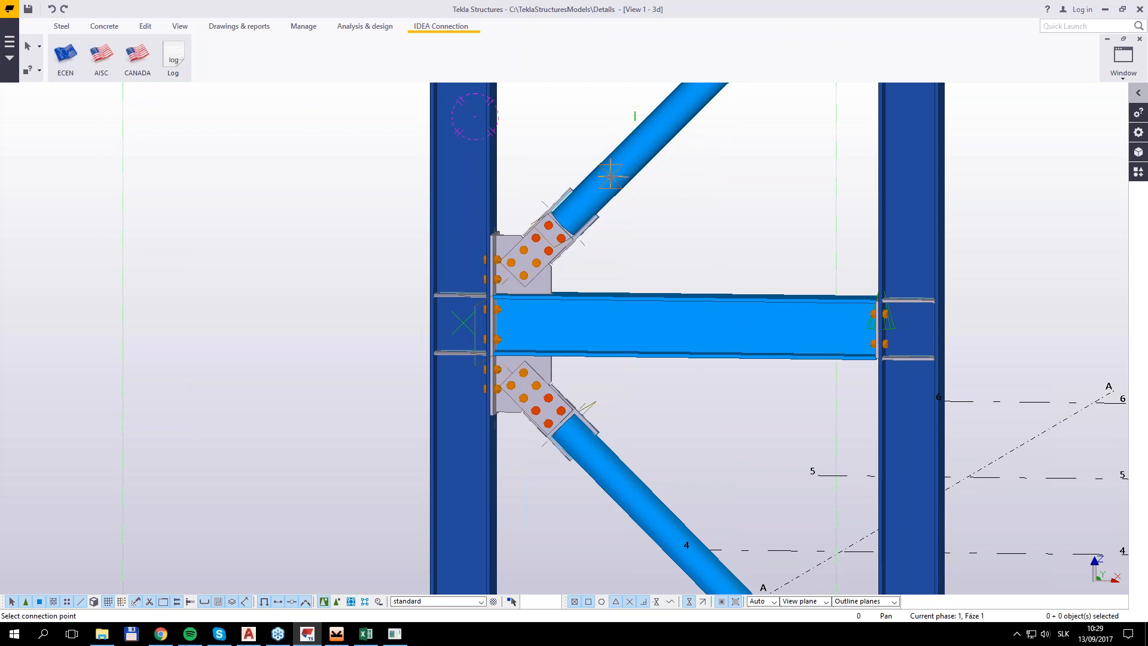
left_click(610, 176)
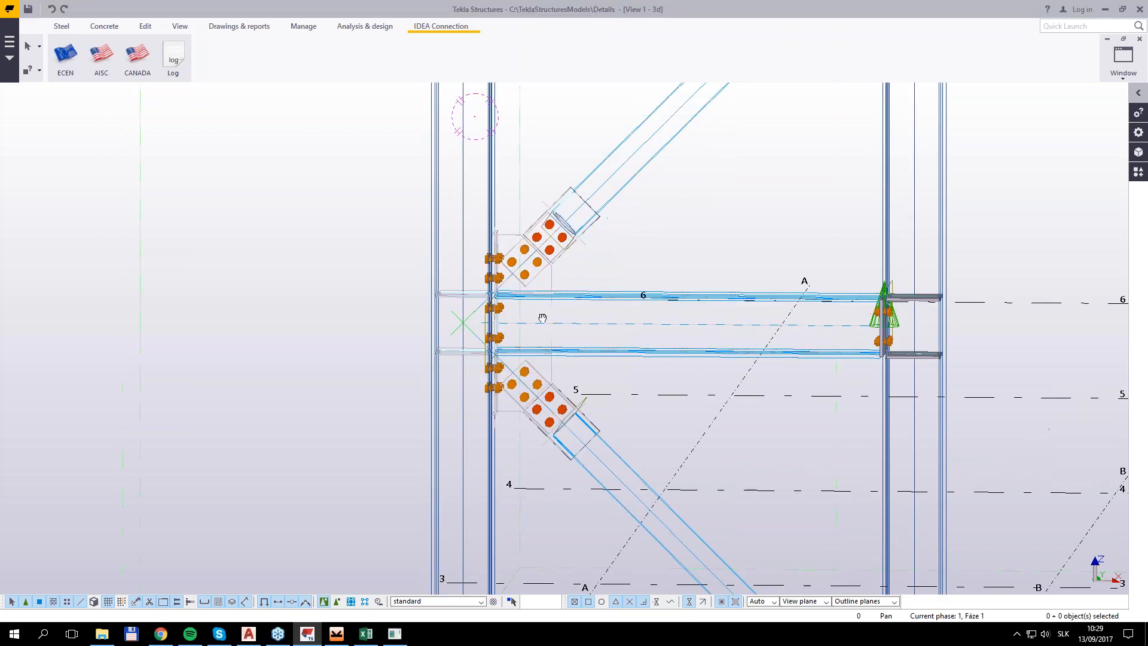
middle_click_drag(552, 320, 547, 351, "ctrl")
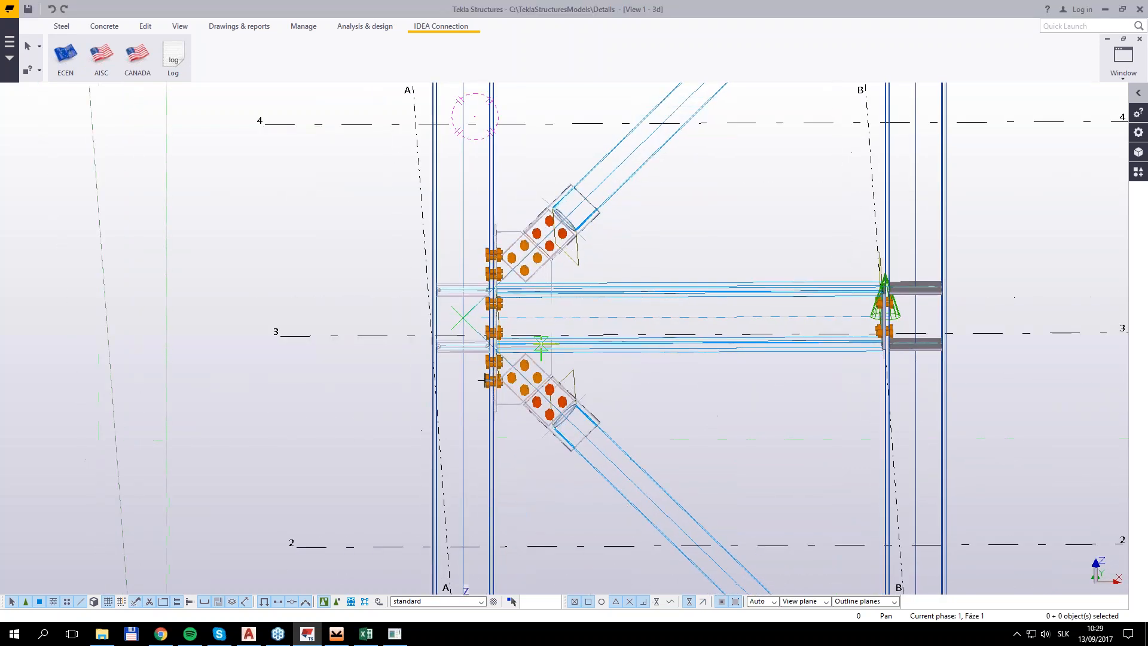
left_click(463, 318)
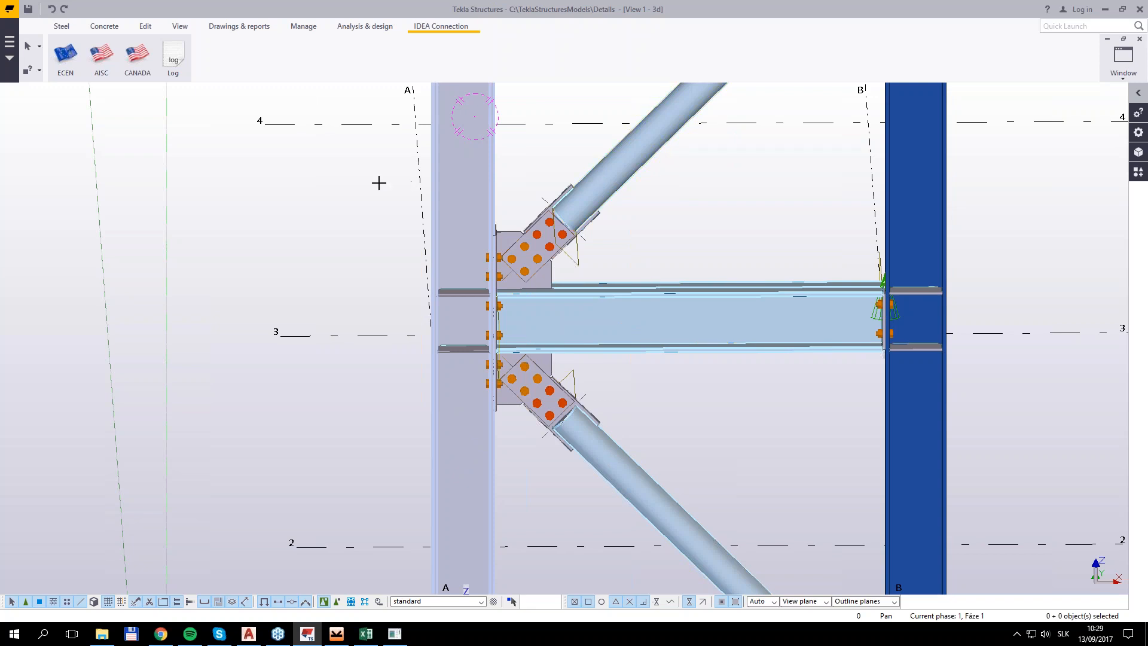
left_click_drag(335, 121, 757, 513)
left_click(466, 476)
middle_click(512, 480)
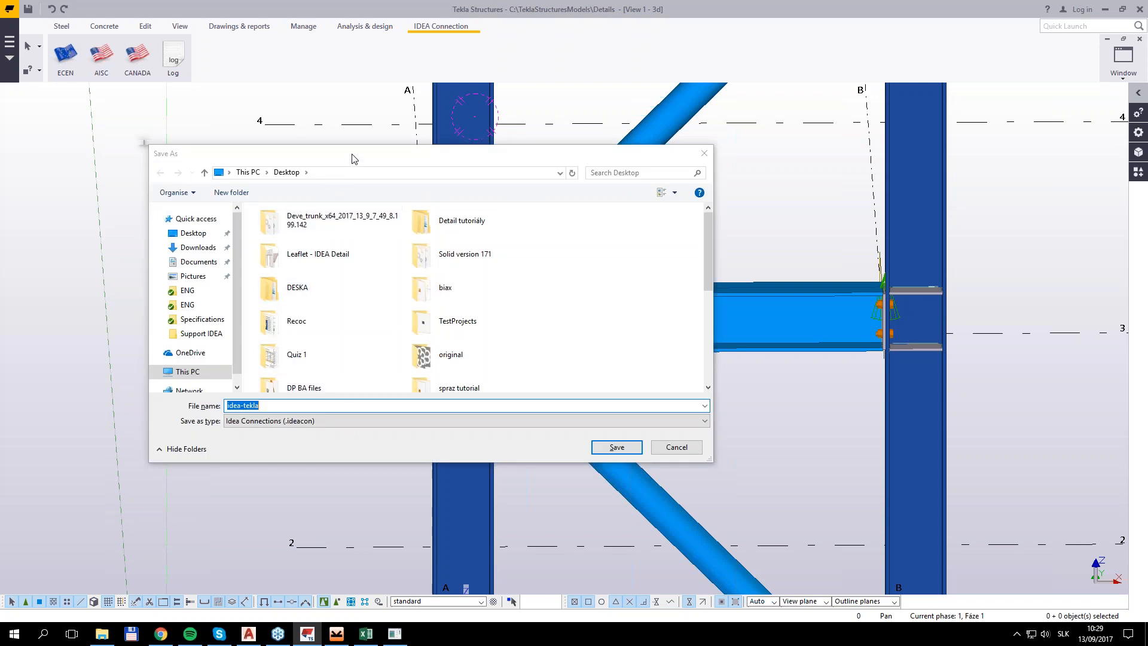
- Save the exported connection as idea-tekla in the Downloads folder and view the resulting joint from the side
left_click(229, 239)
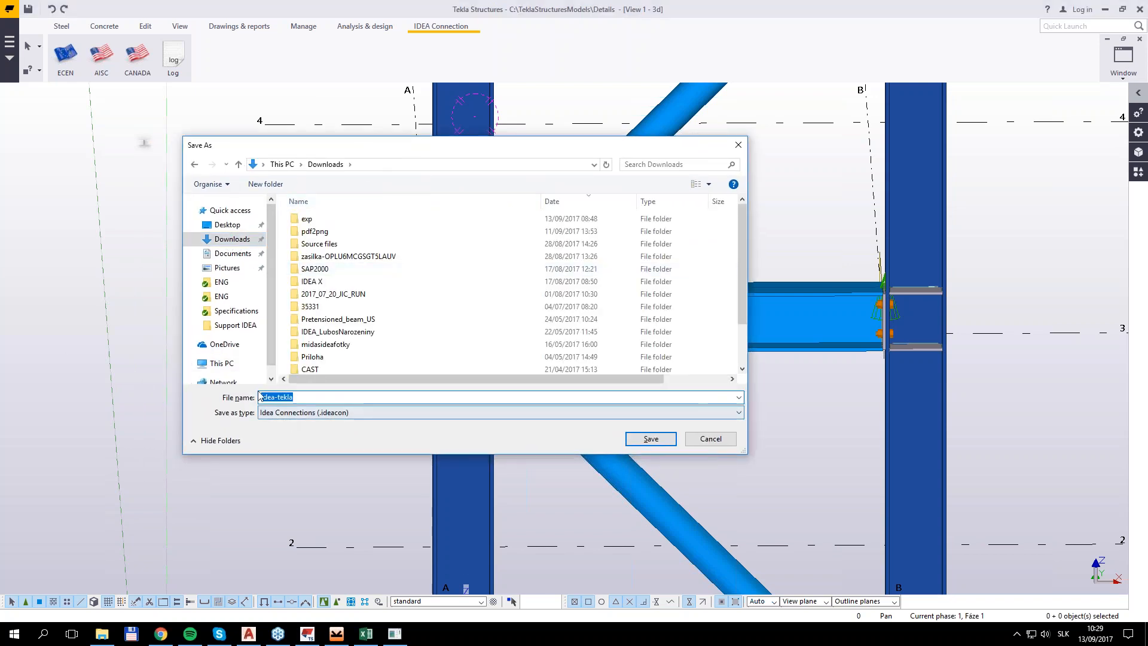
left_click(653, 439)
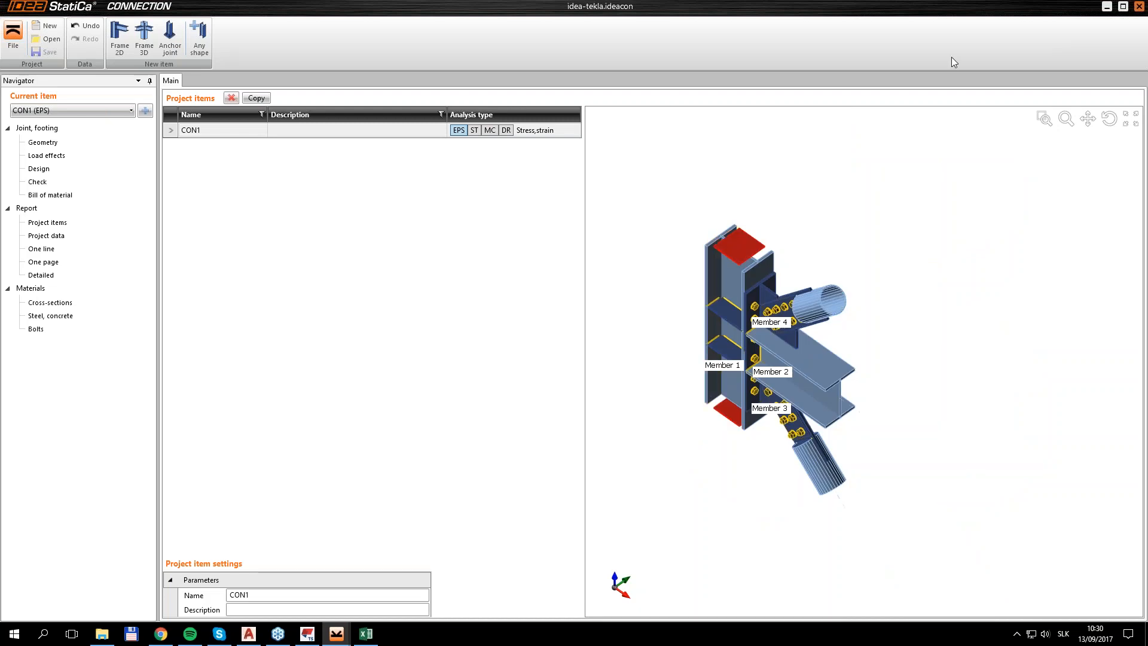
middle_click_drag(821, 392, 751, 405)
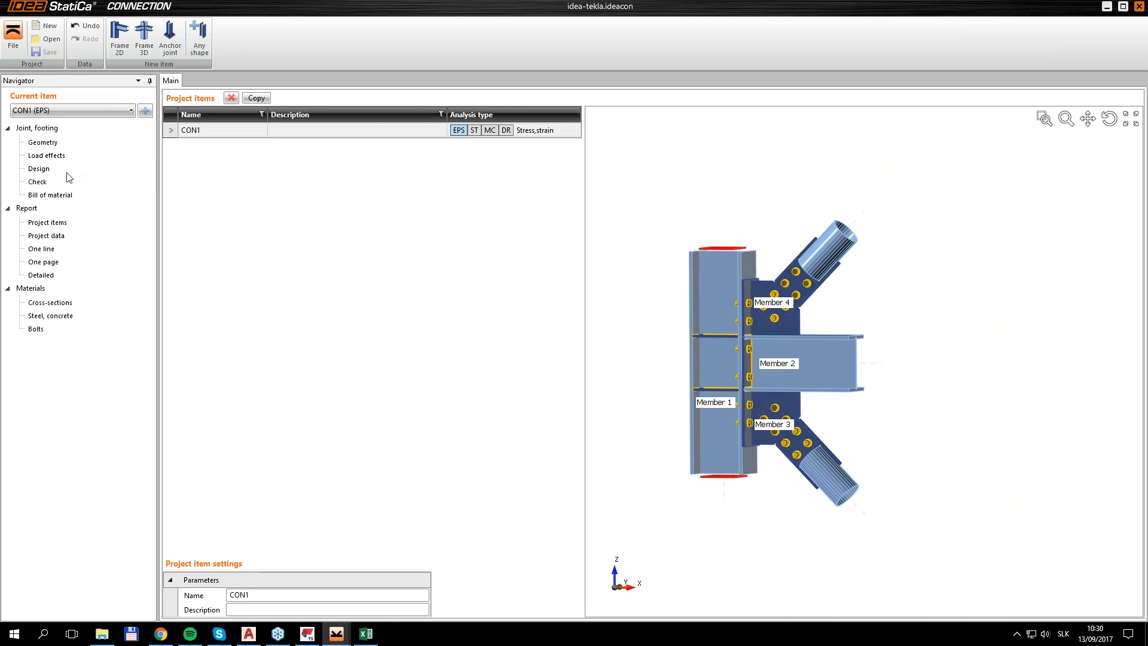
- Look over the imported joint's member geometry and add a new load effect
left_click(67, 147)
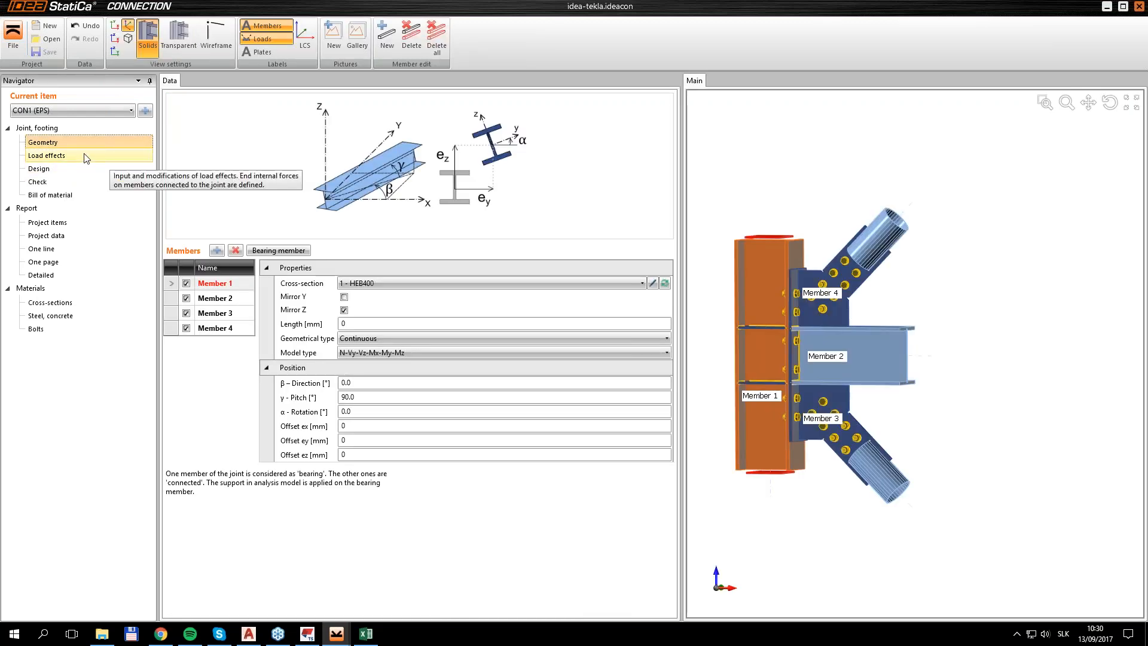
left_click(85, 156)
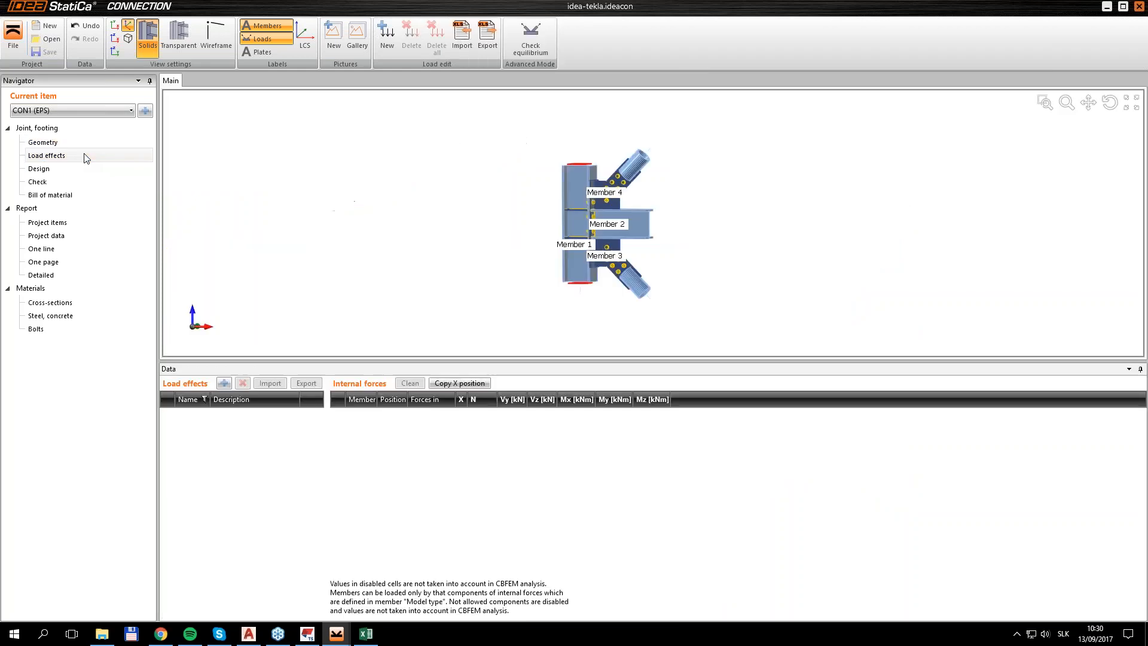
left_click(225, 384)
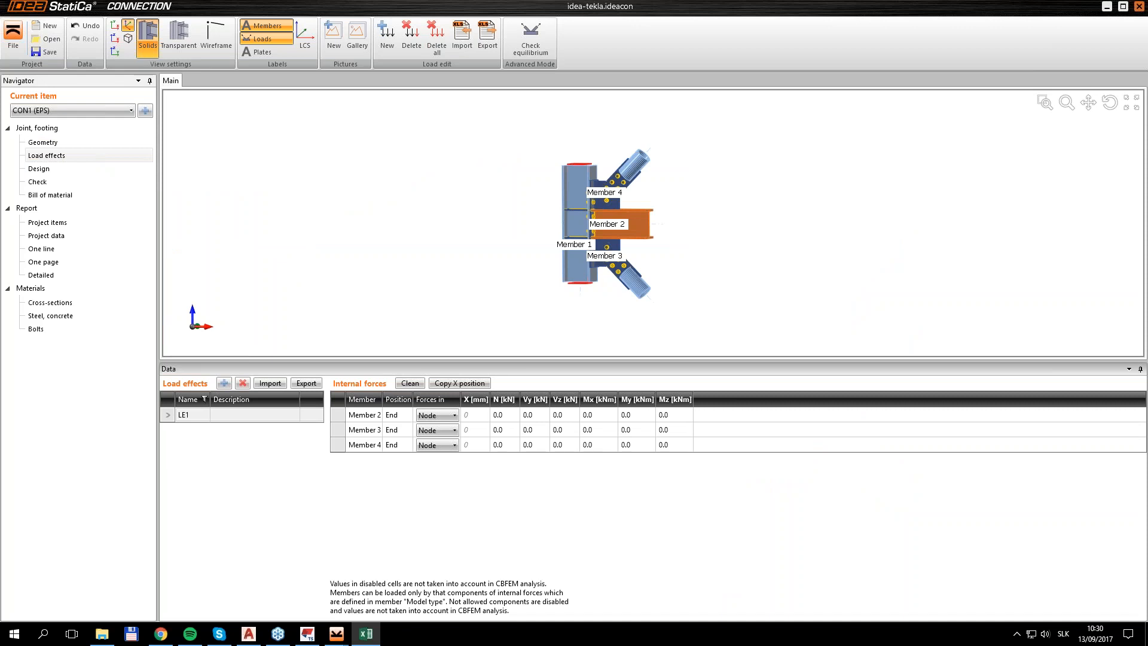
- Switch to the loadeffects workbook in Excel and copy the force and moment values of Members 2 to 4
left_click(366, 634)
left_click_drag(386, 225, 590, 250)
key("ctrl+c")
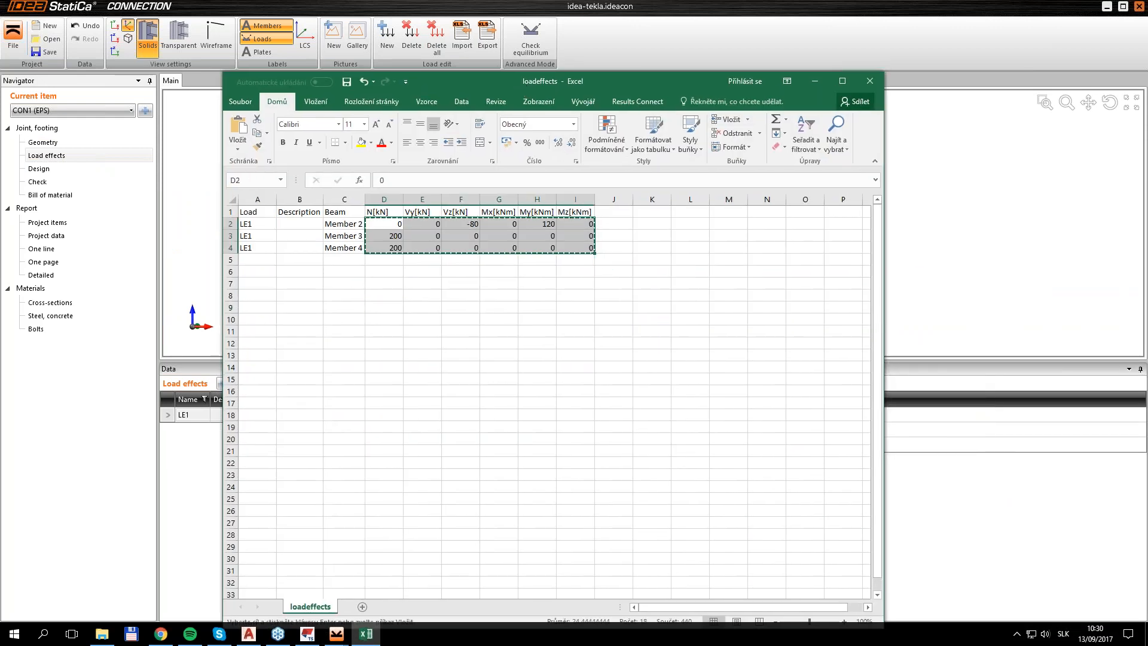
left_click(814, 81)
- Import the copied forces and moments for Members 2 to 4 as load effects, replacing the existing loads
left_click(275, 385)
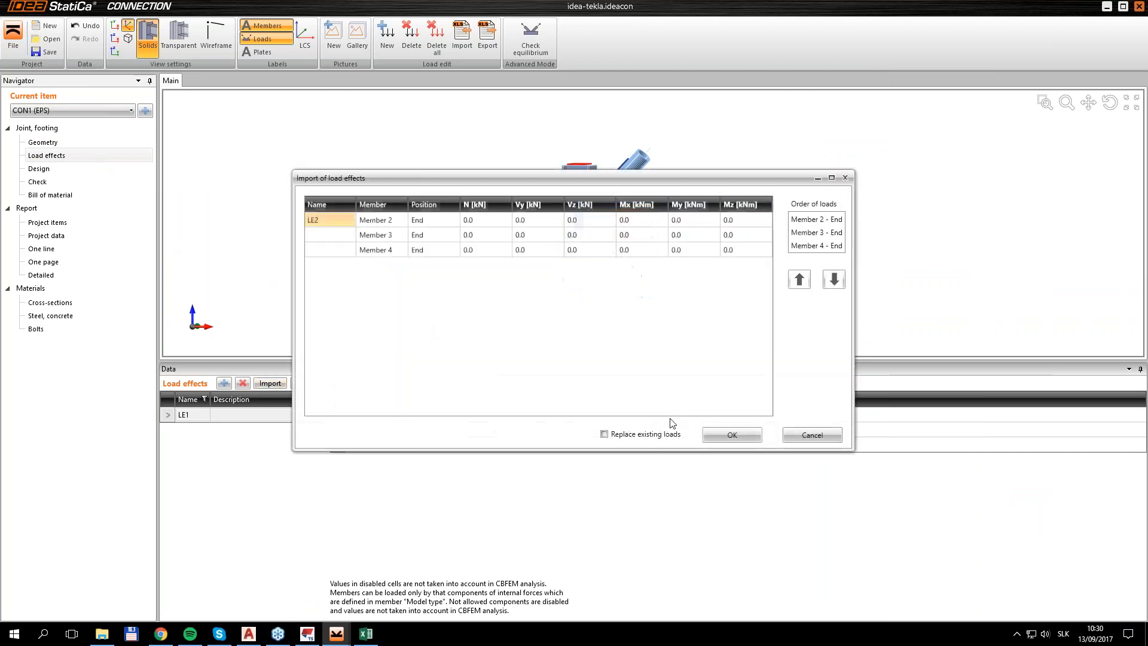
left_click(470, 221)
key("ctrl+v")
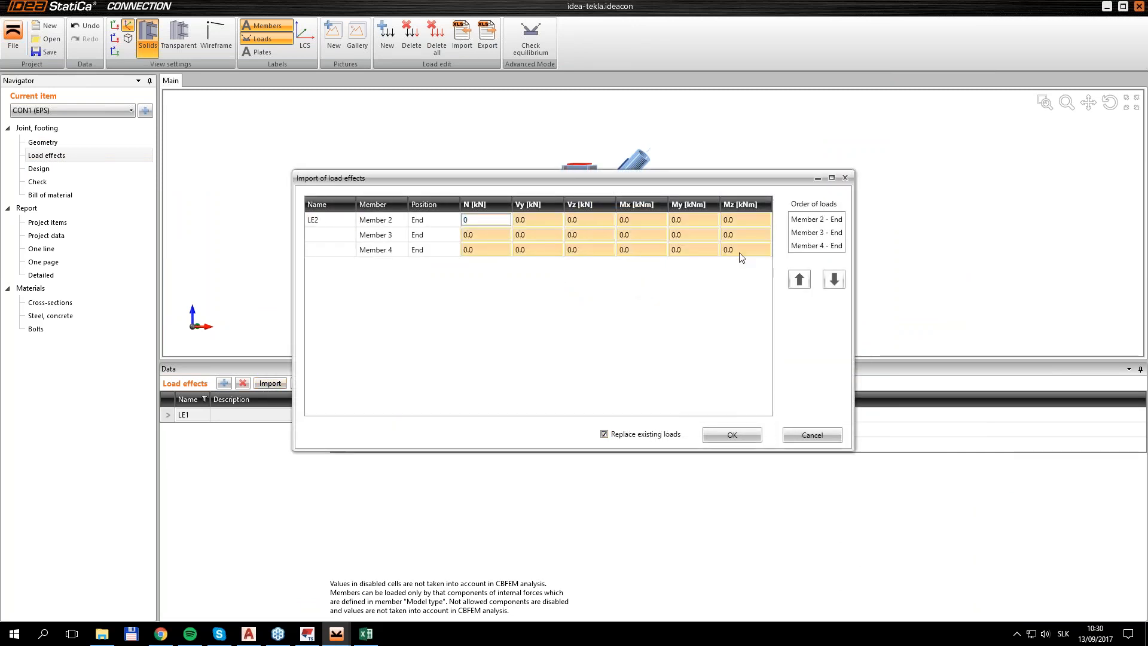
left_click(742, 435)
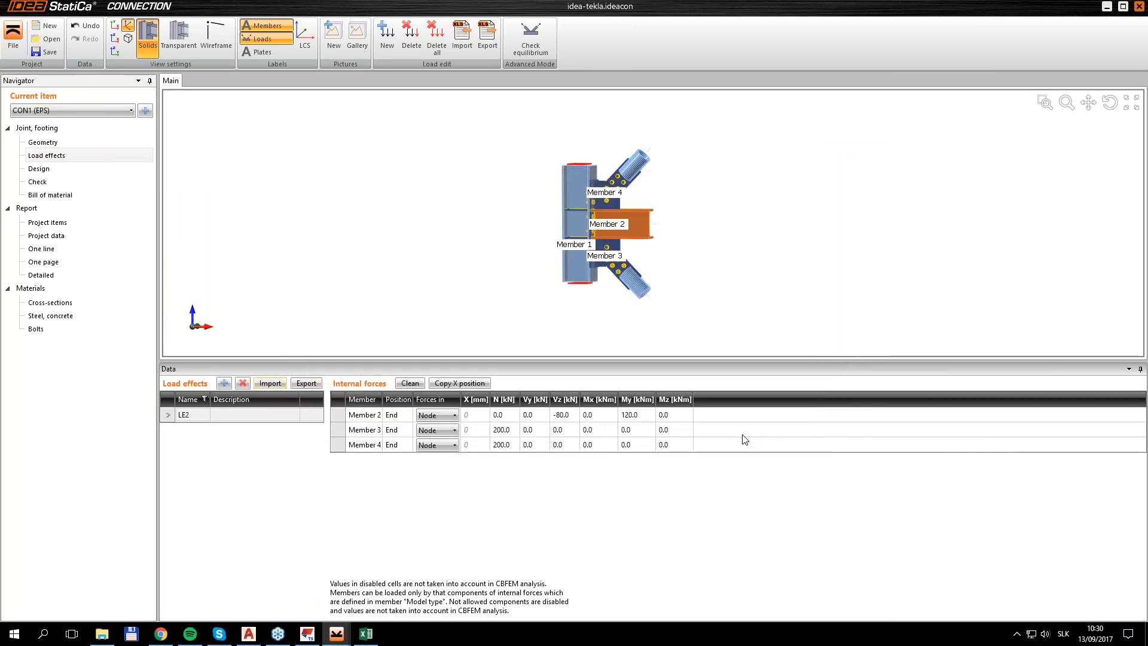
- Go to the joint's design and examine the imported plates, bolts and welds, especially where Member 4's tube meets its plates
left_click(61, 169)
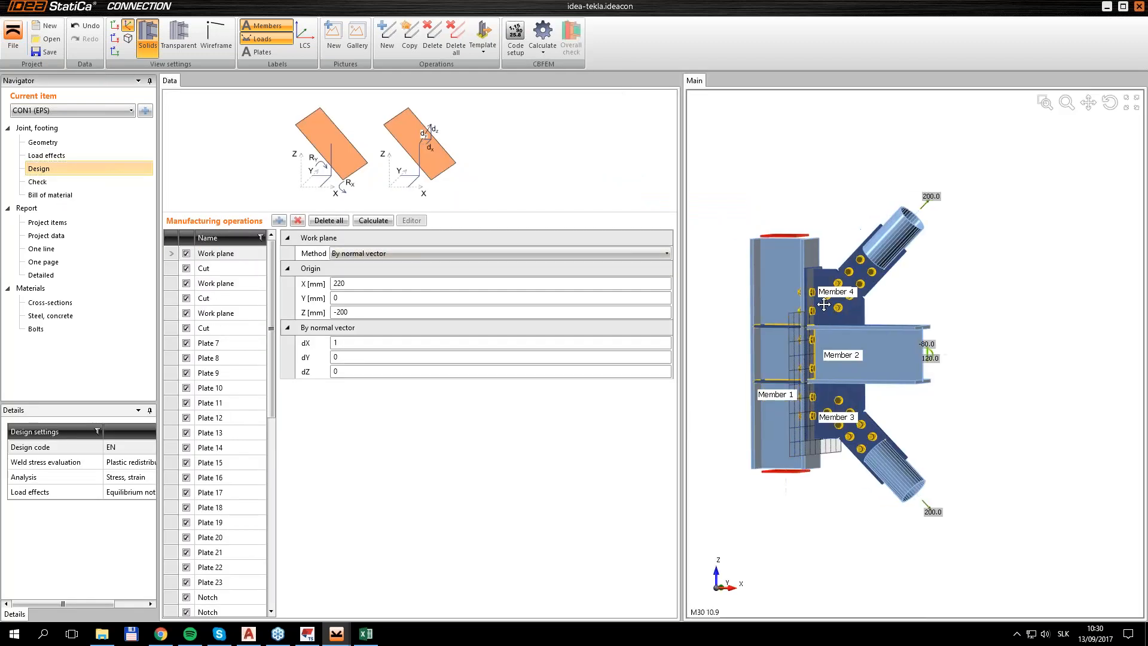
middle_click_drag(934, 333, 835, 288, "ctrl")
scroll(840, 297, "up", 7)
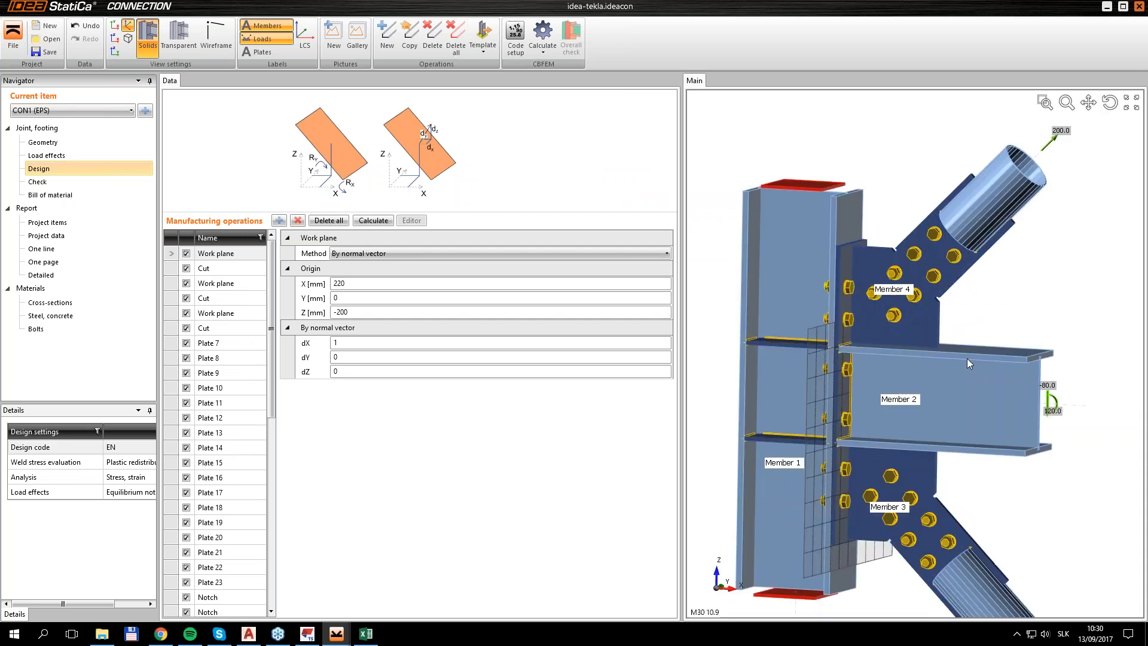
middle_click_drag(920, 332, 912, 333, "ctrl")
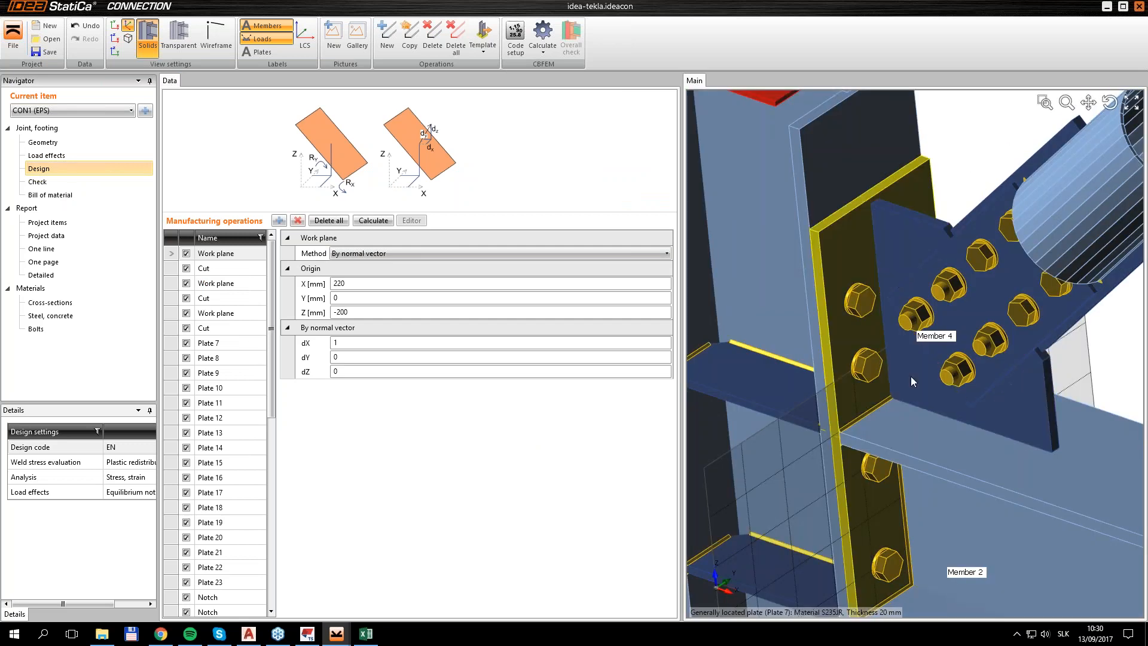
scroll(910, 375, "down", 10)
middle_click_drag(992, 363, 985, 352, "ctrl")
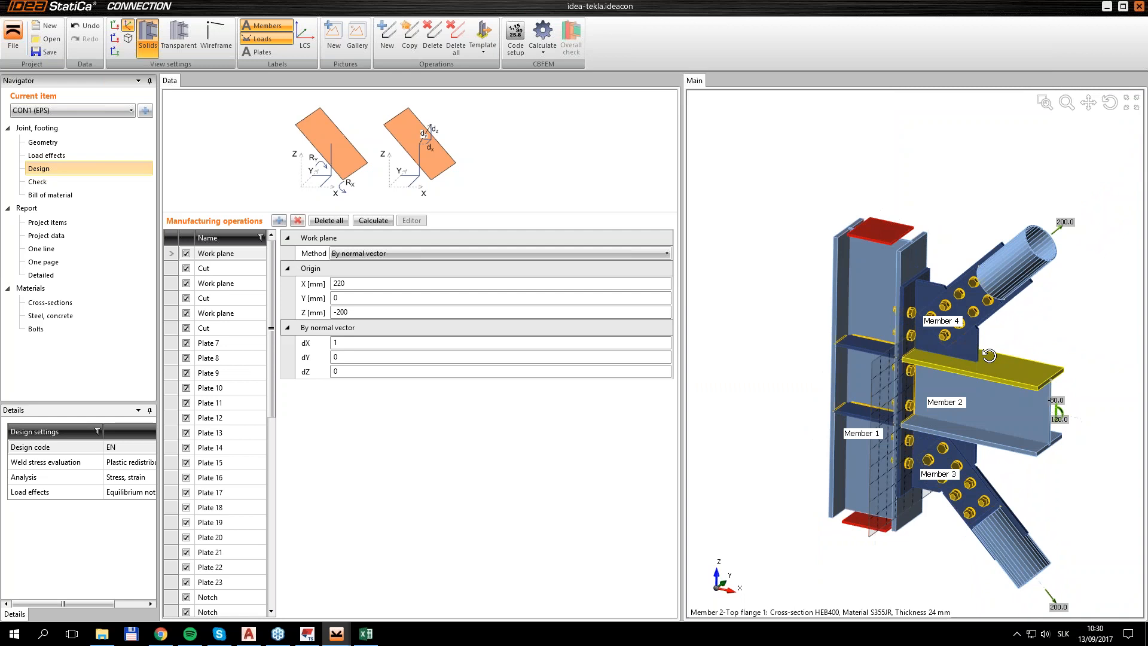
scroll(969, 354, "up", 3)
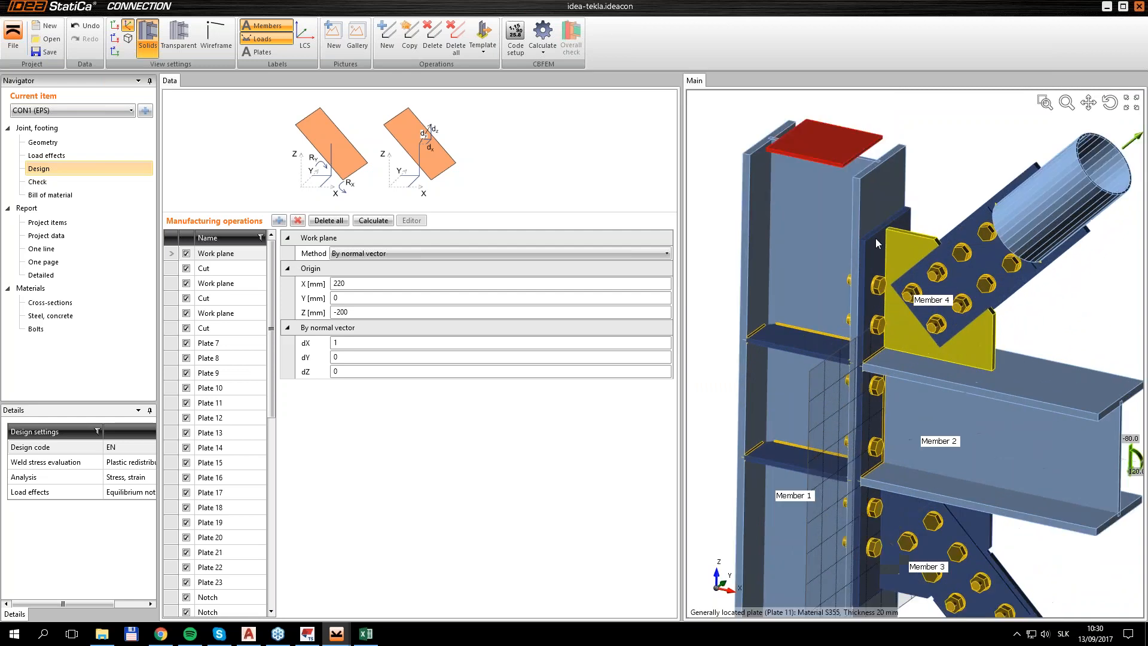
scroll(1009, 389, "down", 2)
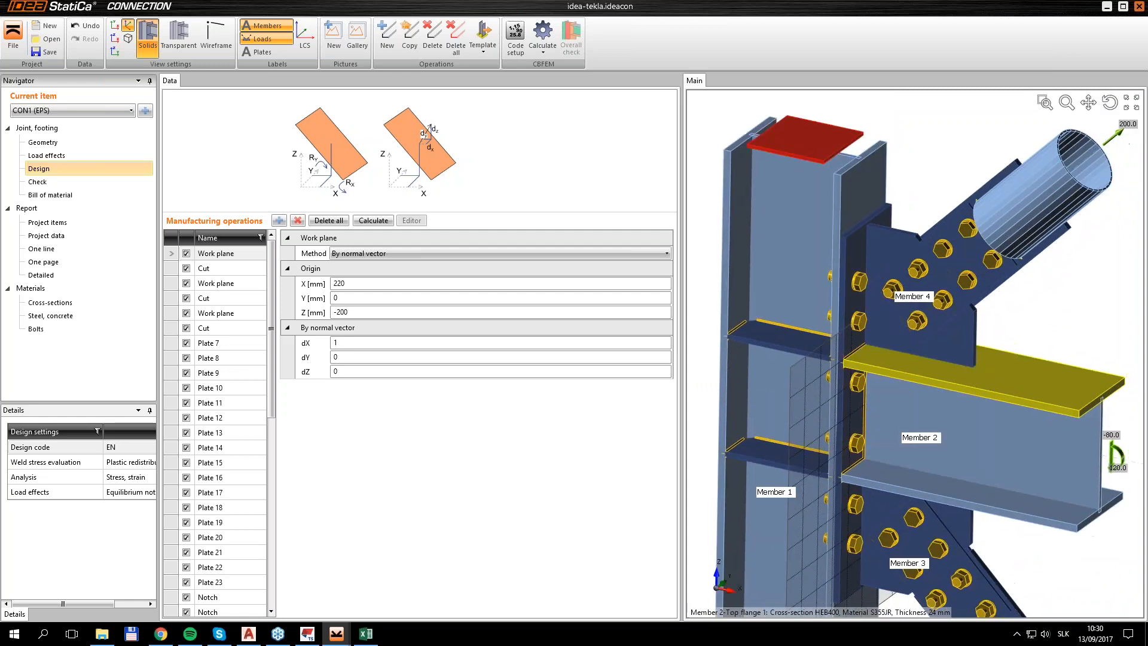
scroll(991, 268, "up", 5)
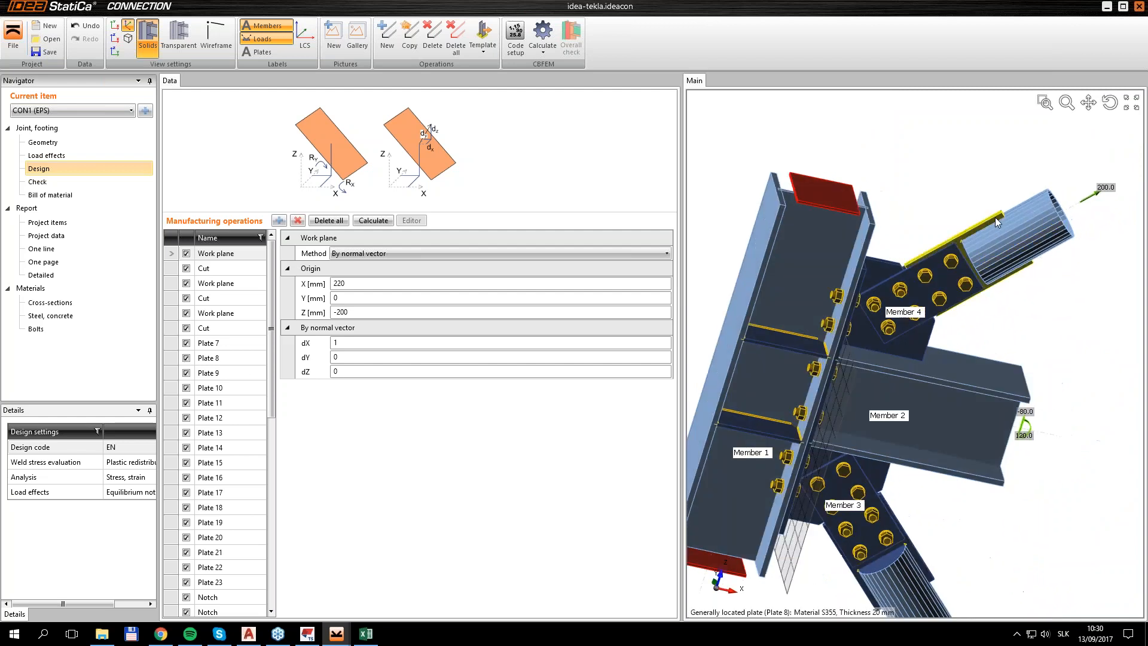
scroll(1005, 227, "up", 3)
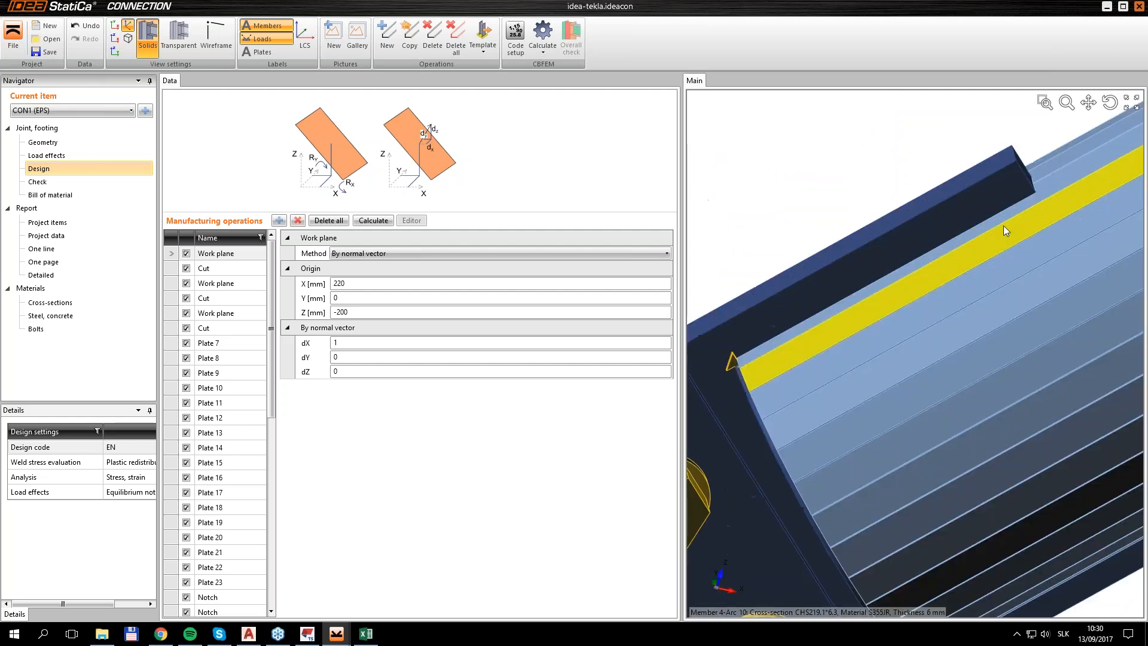
scroll(996, 228, "down", 4)
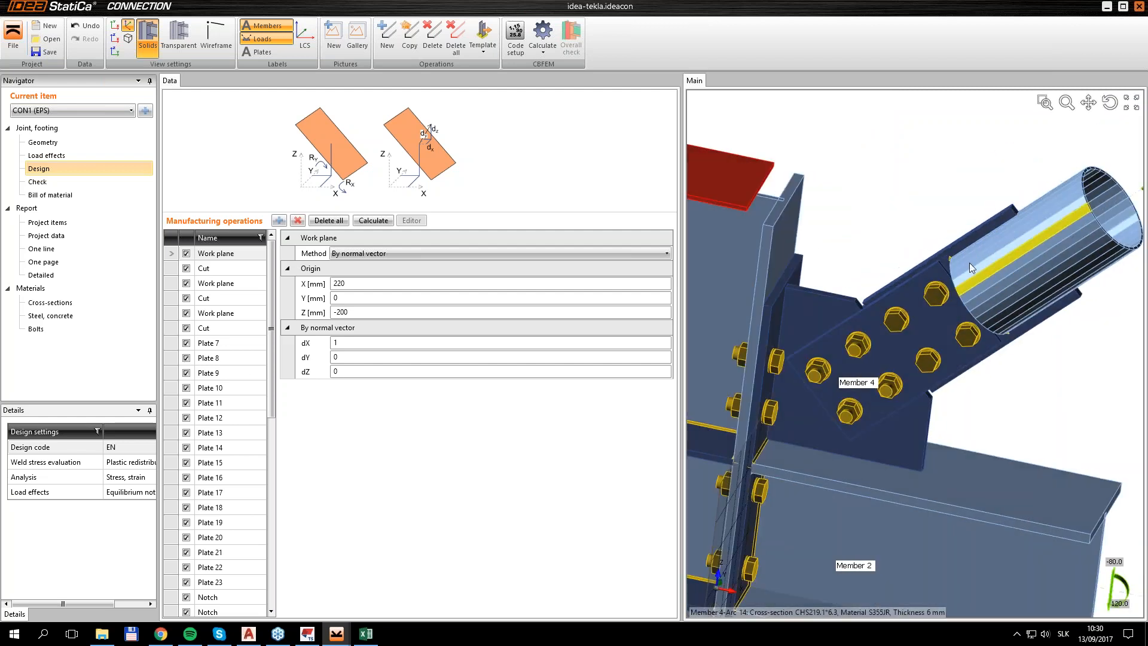
- Add a Cut manufacturing operation and apply it to Member 4
left_click(279, 221)
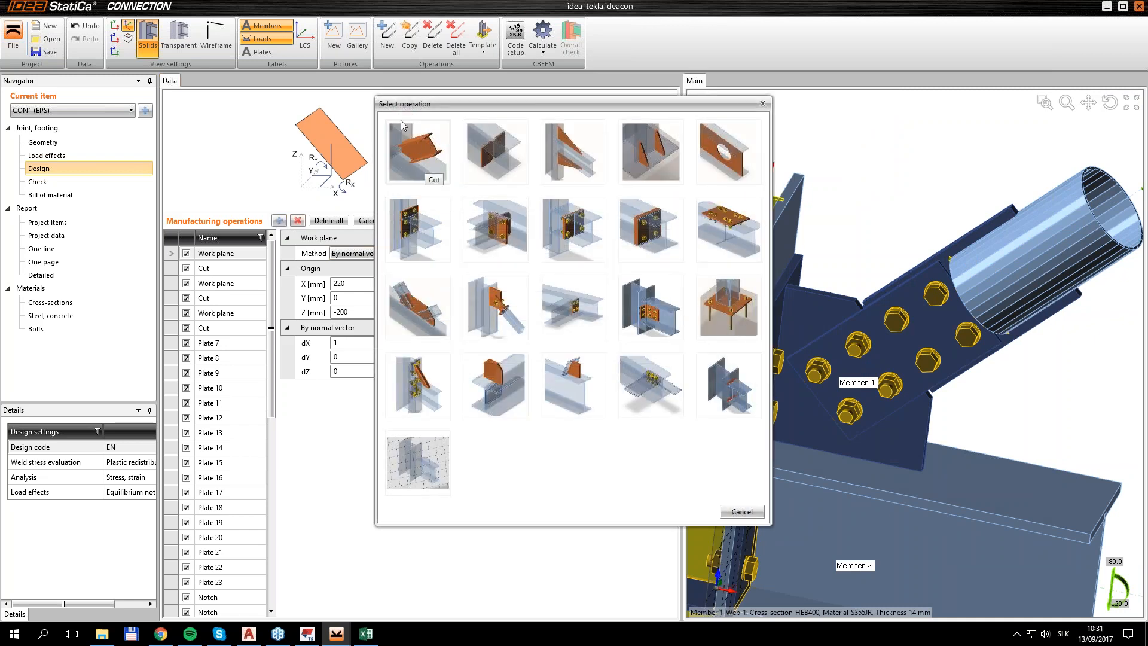
left_click(421, 154)
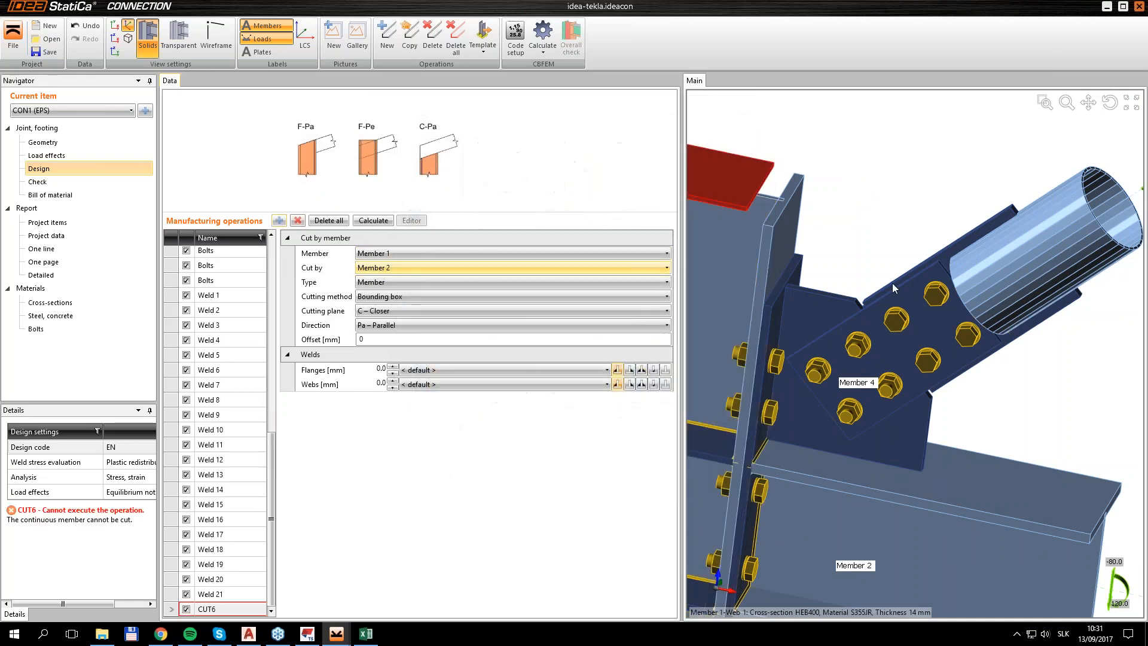
scroll(957, 259, "down", 5)
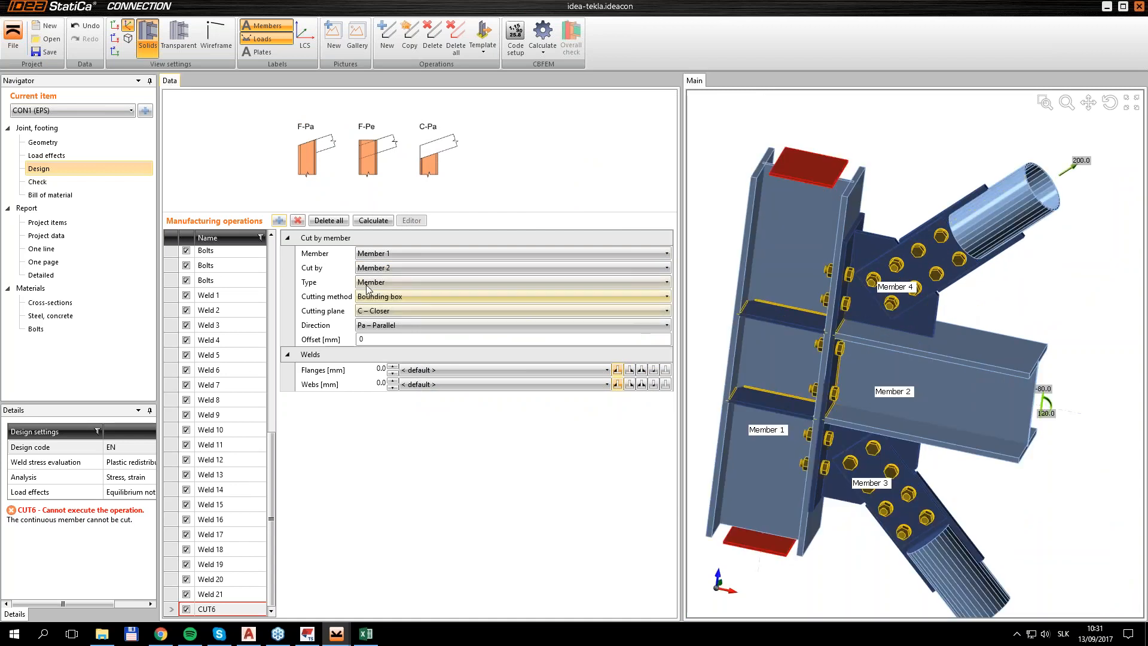
left_click(395, 254)
left_click(394, 303)
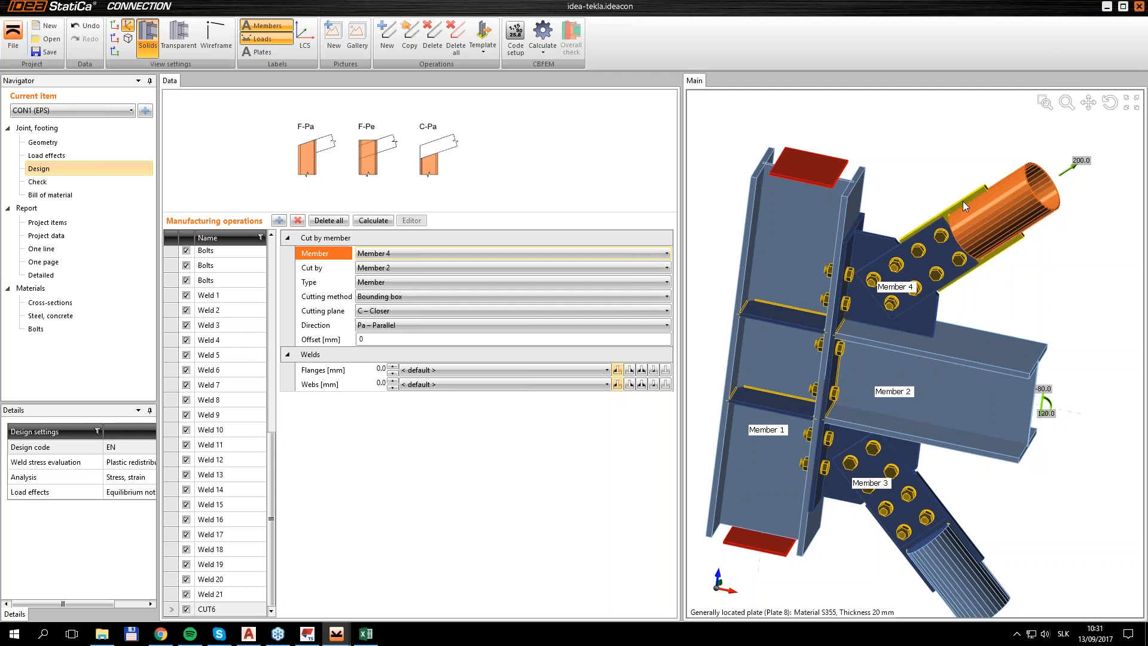
- Set the cut type to Plate, cut Member 4 by Plate 8, and choose the Surface cutting method
left_click(386, 282)
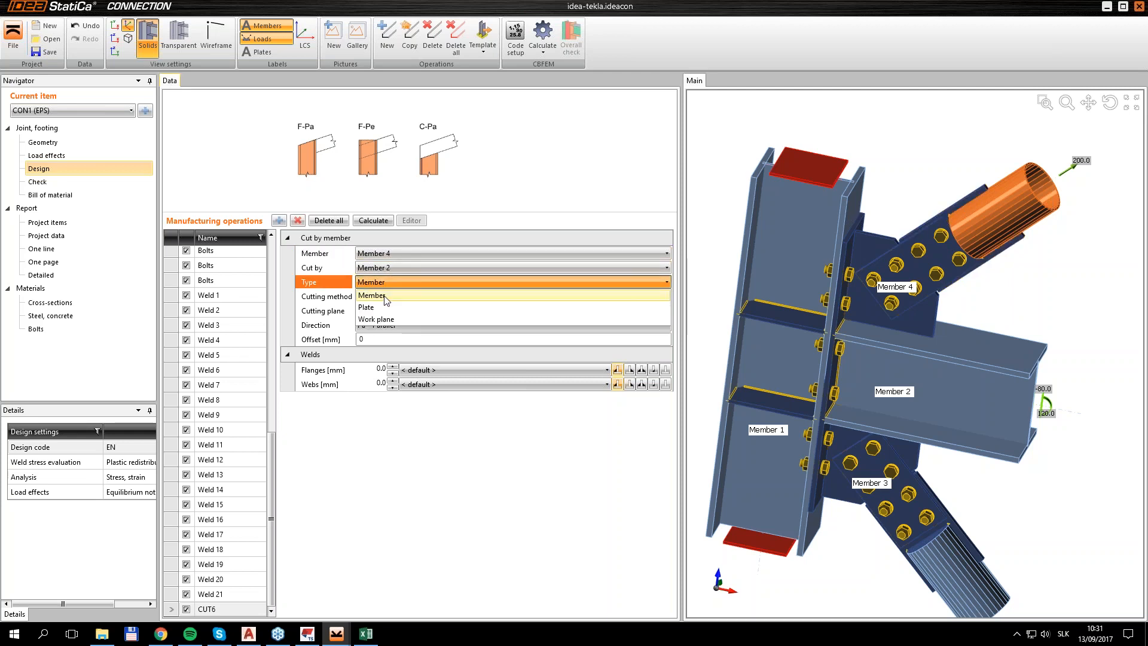
left_click(385, 307)
left_click(390, 267)
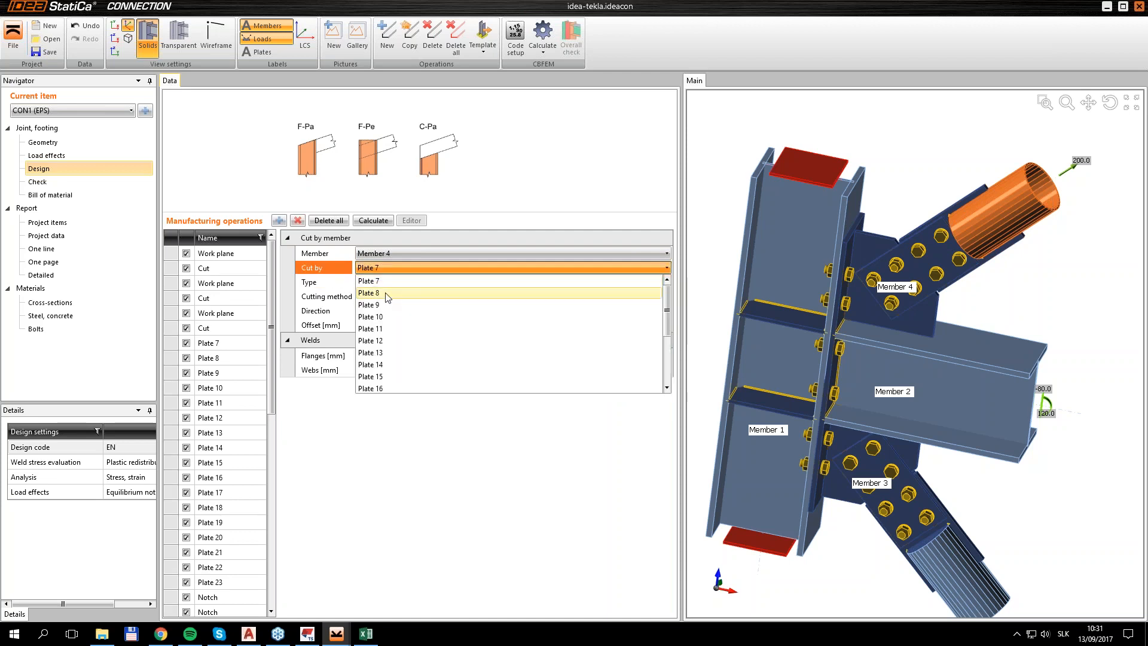
left_click(387, 294)
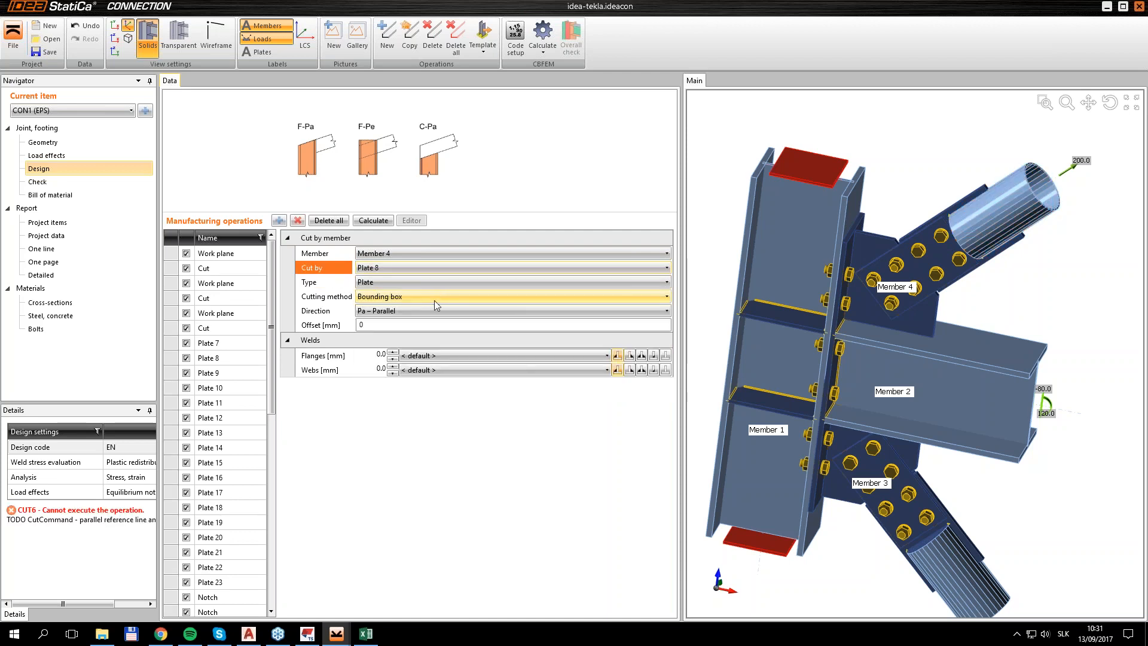
left_click(373, 297)
left_click(379, 318)
- Switch the cut's flange and web welds to the second weld type and set its offset to 1 mm
left_click(631, 341)
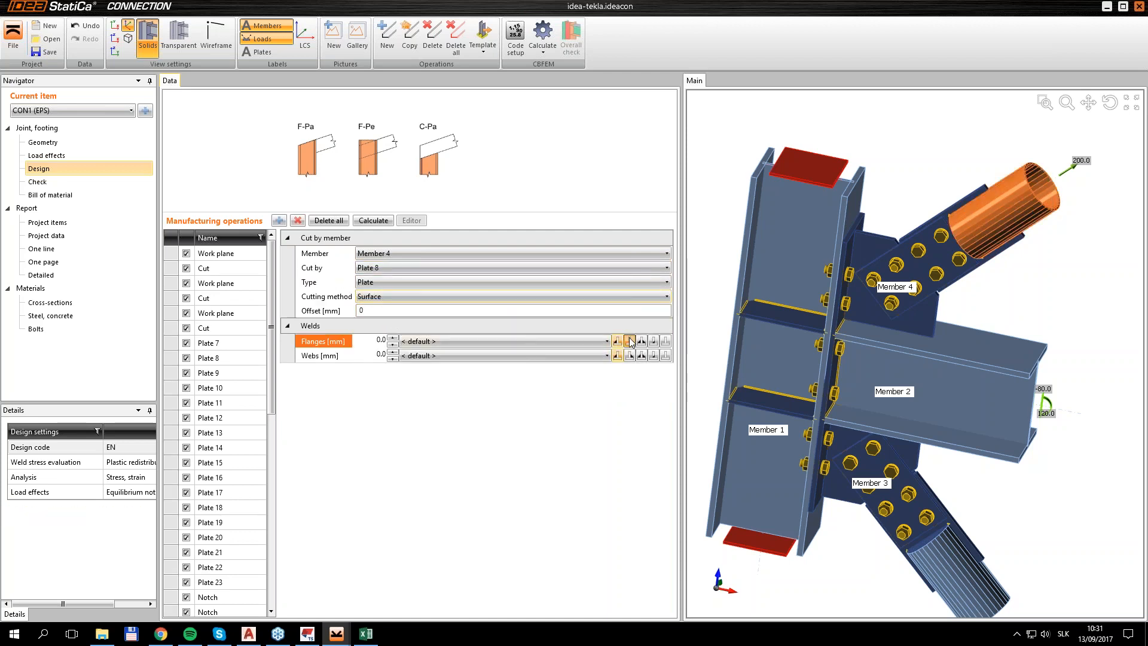
left_click(629, 355)
left_click(380, 311)
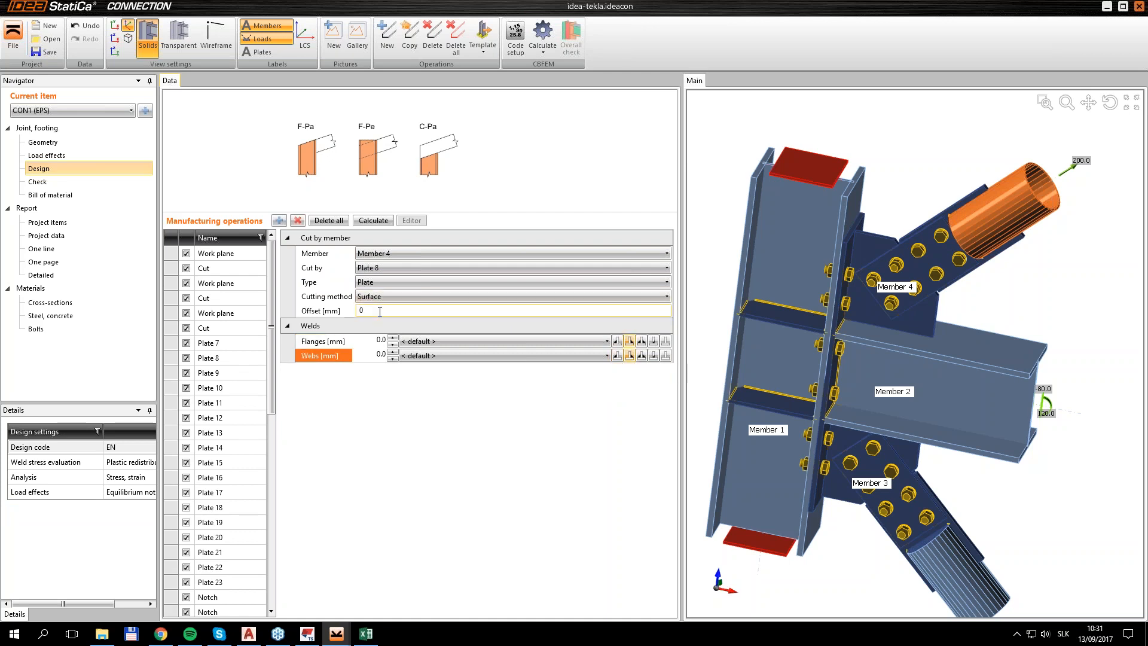
left_click(338, 315)
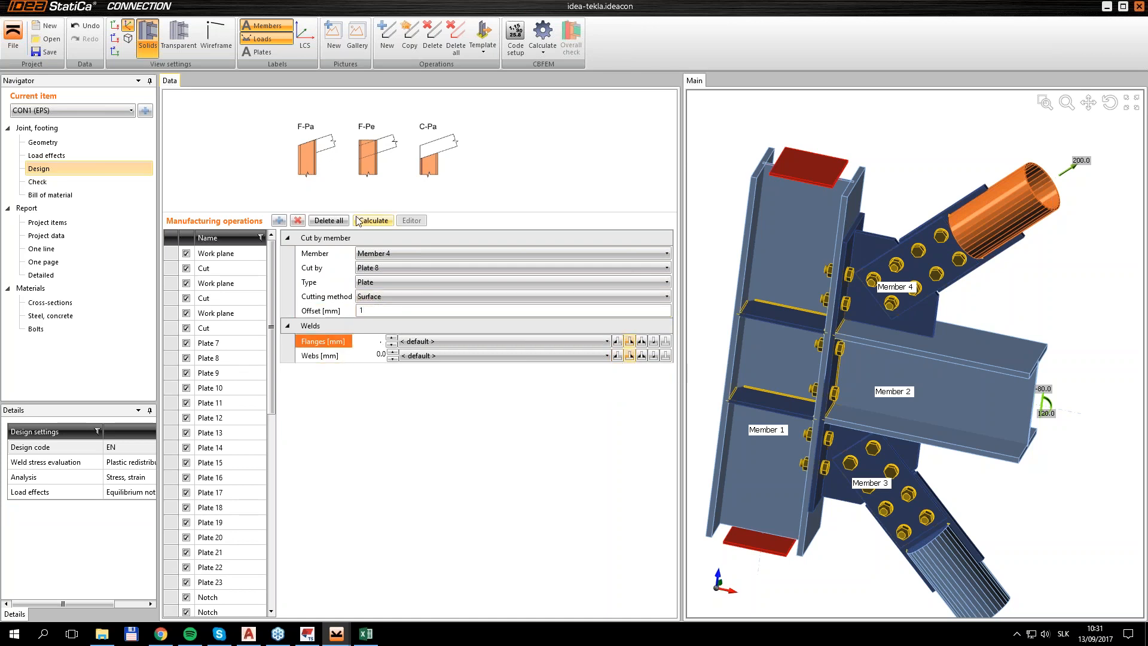
- Switch the Member 4 cut's flange and web welds to the first weld type and inspect both tube ends
left_click(617, 341)
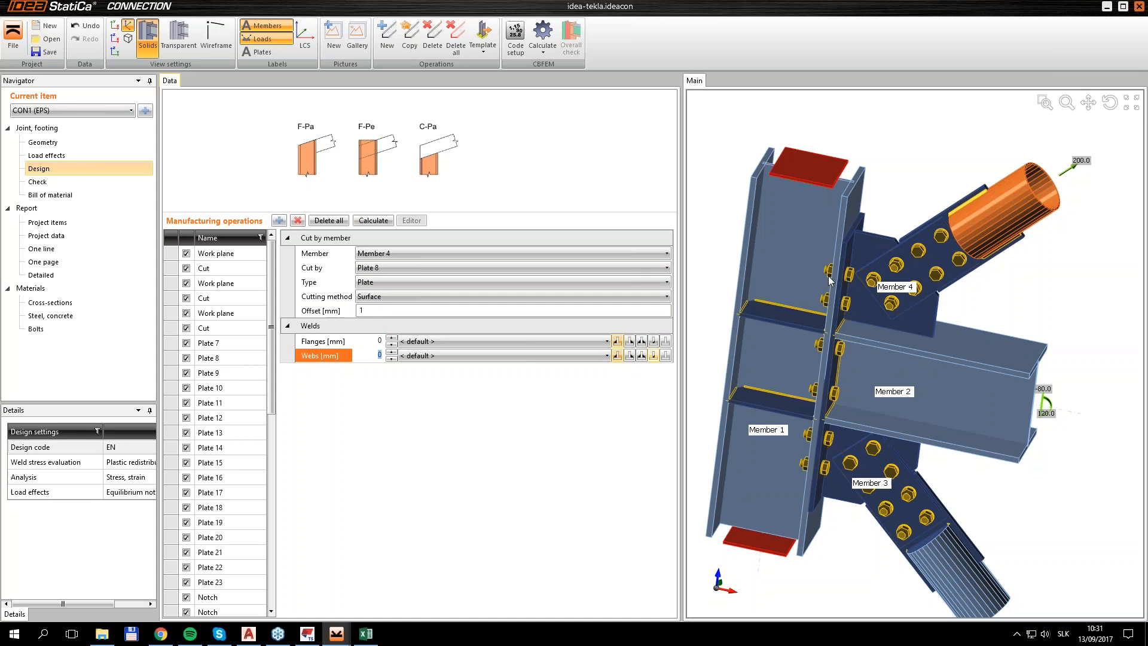
right_click_drag(980, 222, 1024, 177)
scroll(982, 188, "up", 5)
scroll(985, 185, "down", 5)
scroll(850, 275, "down", 5)
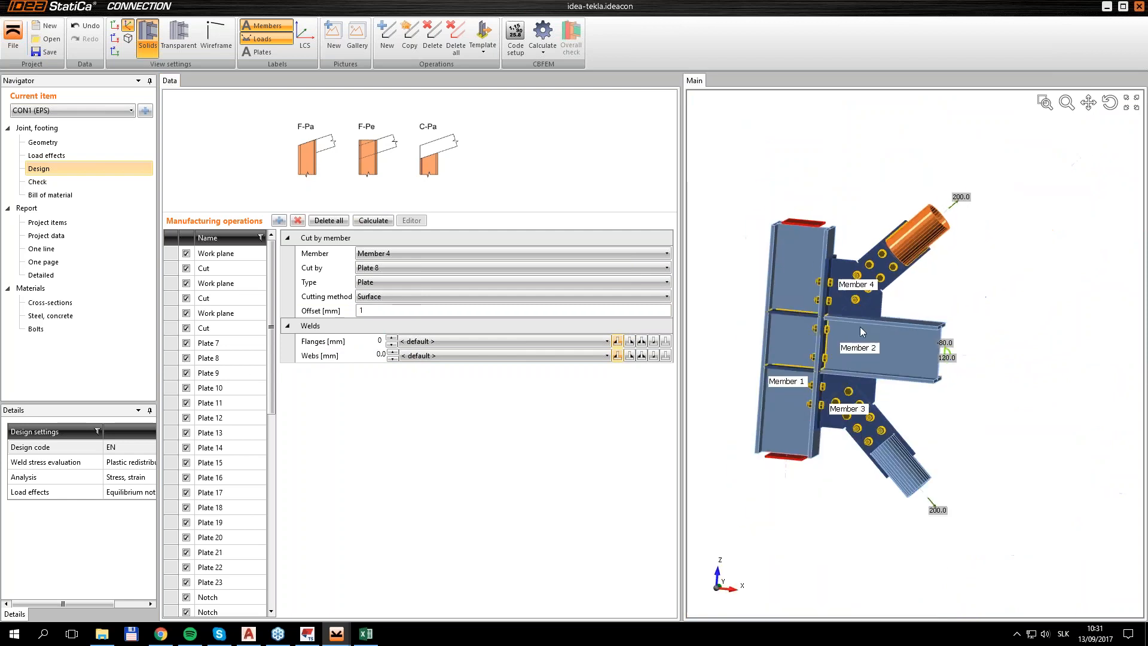
scroll(876, 365, "up", 7)
scroll(887, 384, "down", 7)
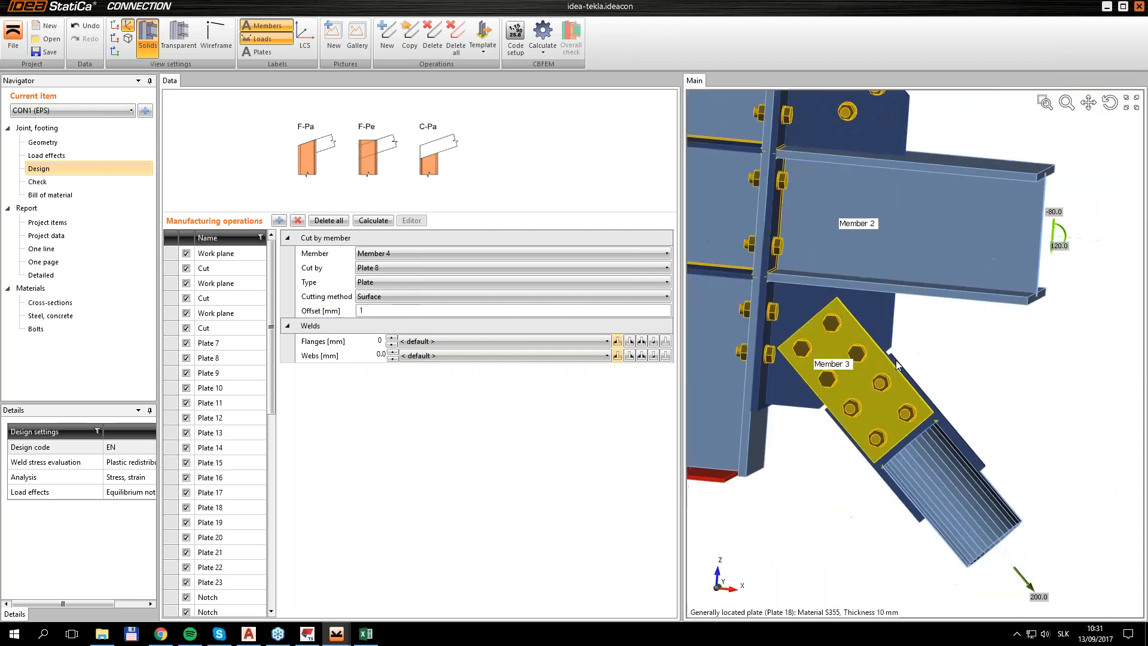
- Copy the Member 4 cut and apply the copy to Member 3, cut by Plate 16
left_click(410, 42)
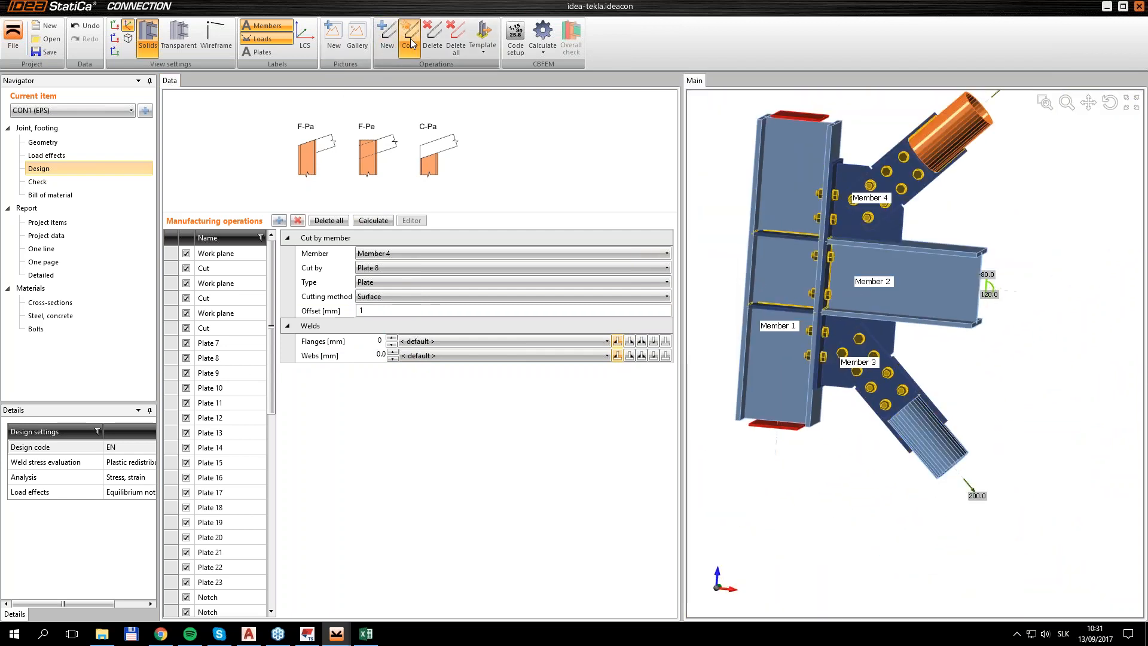
left_click(388, 256)
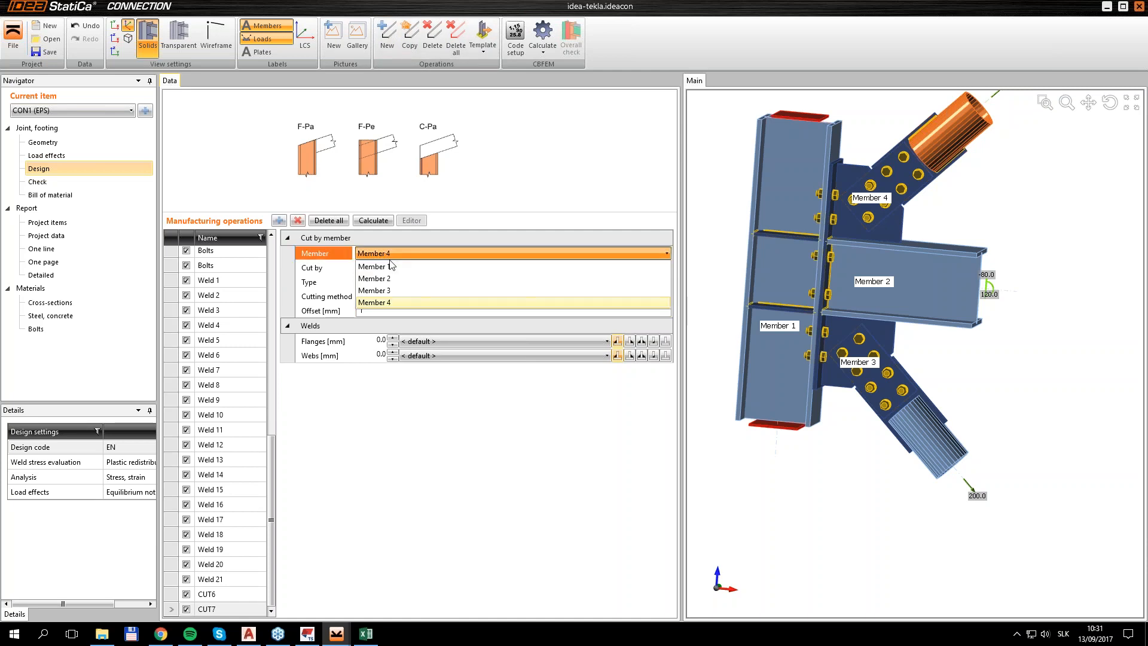
left_click(383, 299)
scroll(923, 422, "up", 5)
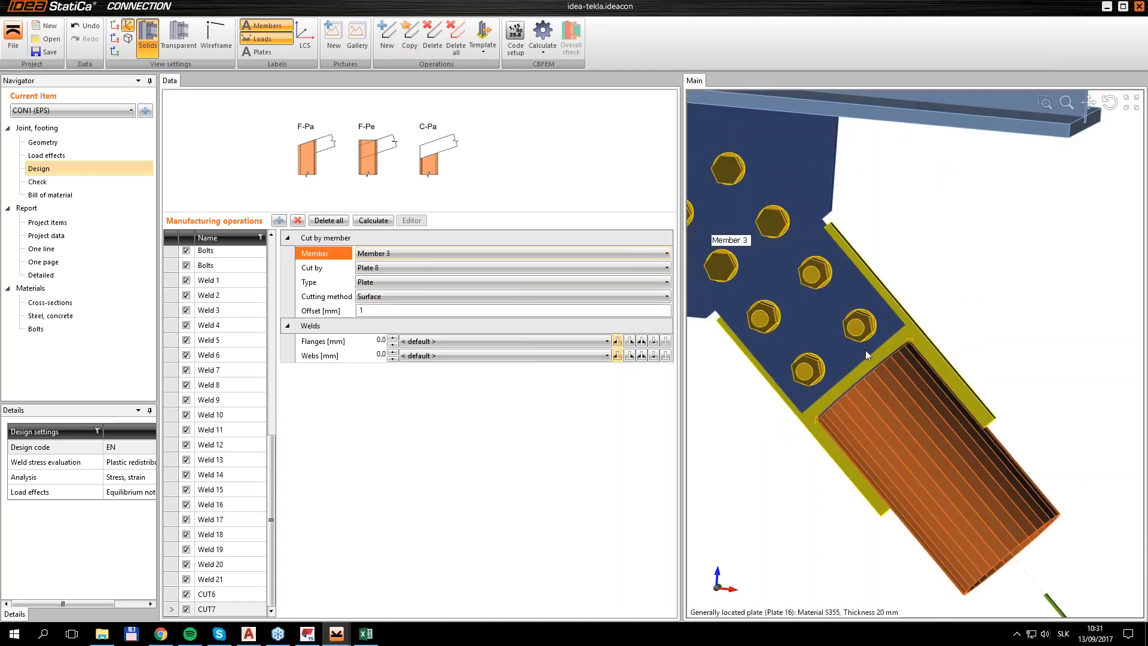
left_click(382, 268)
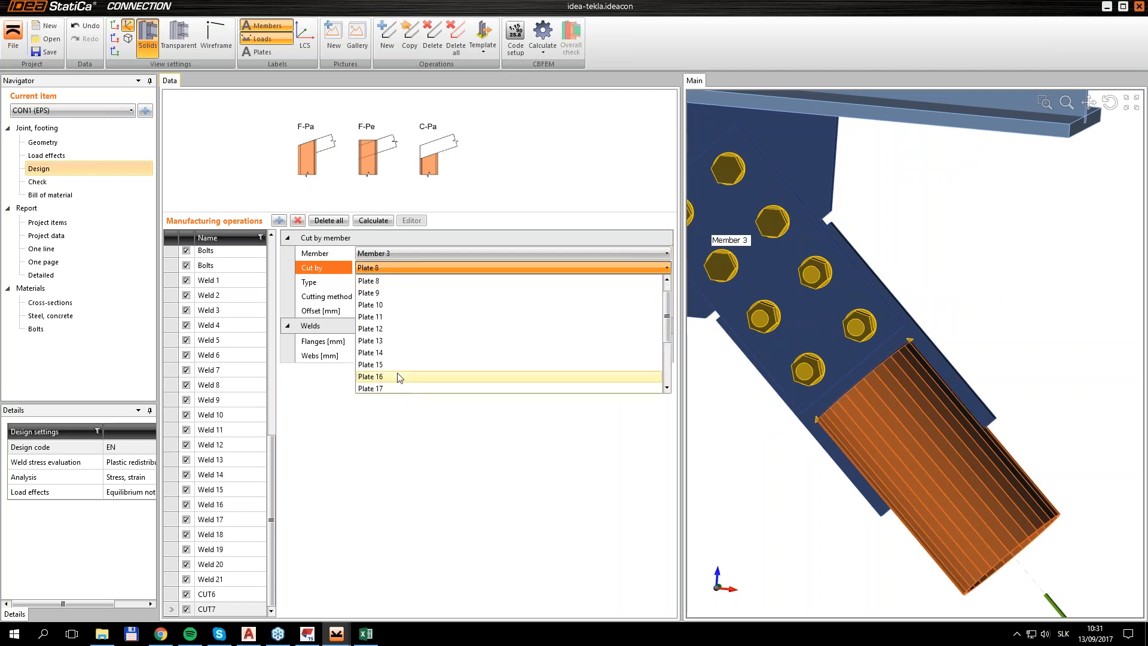
left_click(402, 378)
scroll(846, 364, "down", 6)
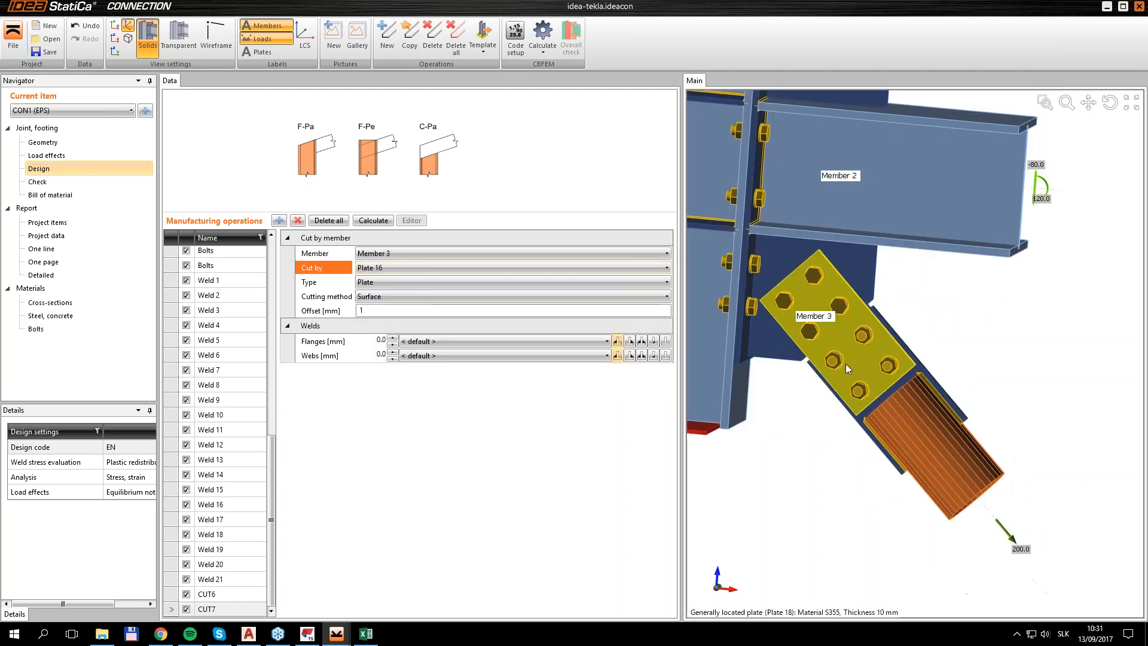
- Add a Cut of plate operation and choose Plate 11 as the modified plate, cut by Plate 7
right_click_drag(755, 210, 767, 229)
scroll(827, 283, "up", 3)
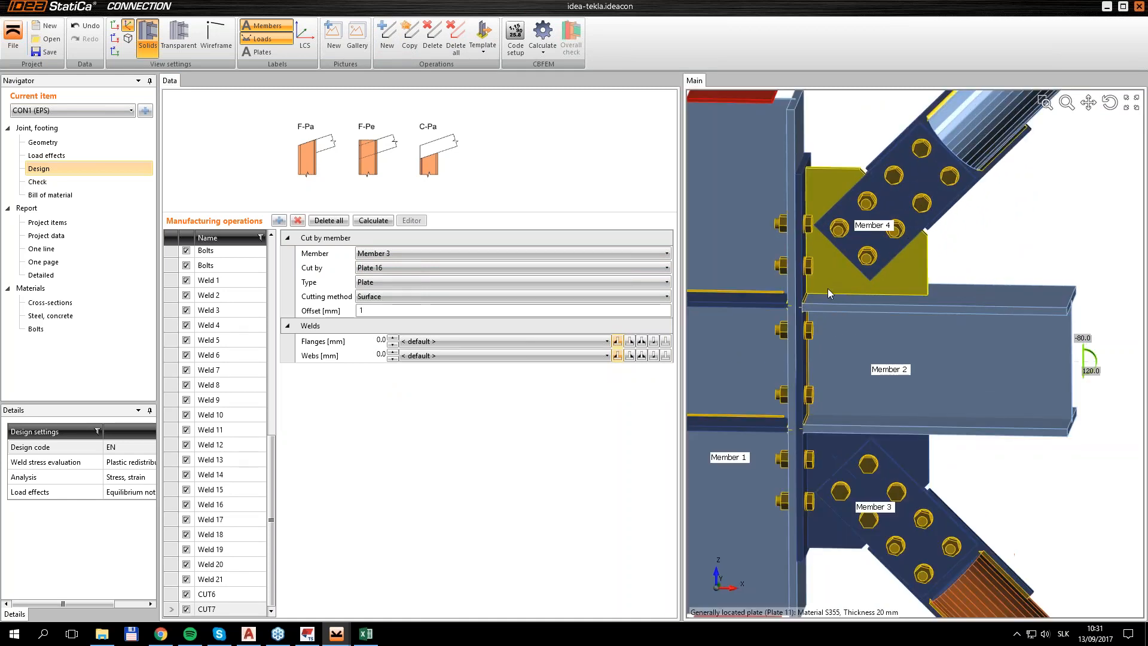
left_click(279, 220)
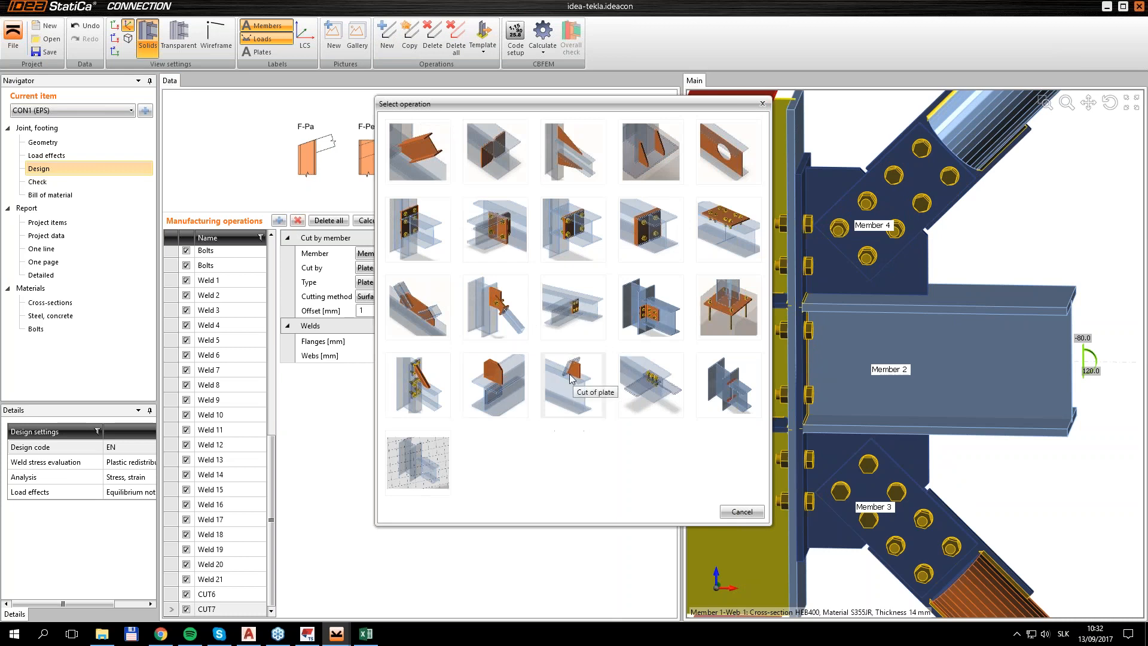
left_click(572, 379)
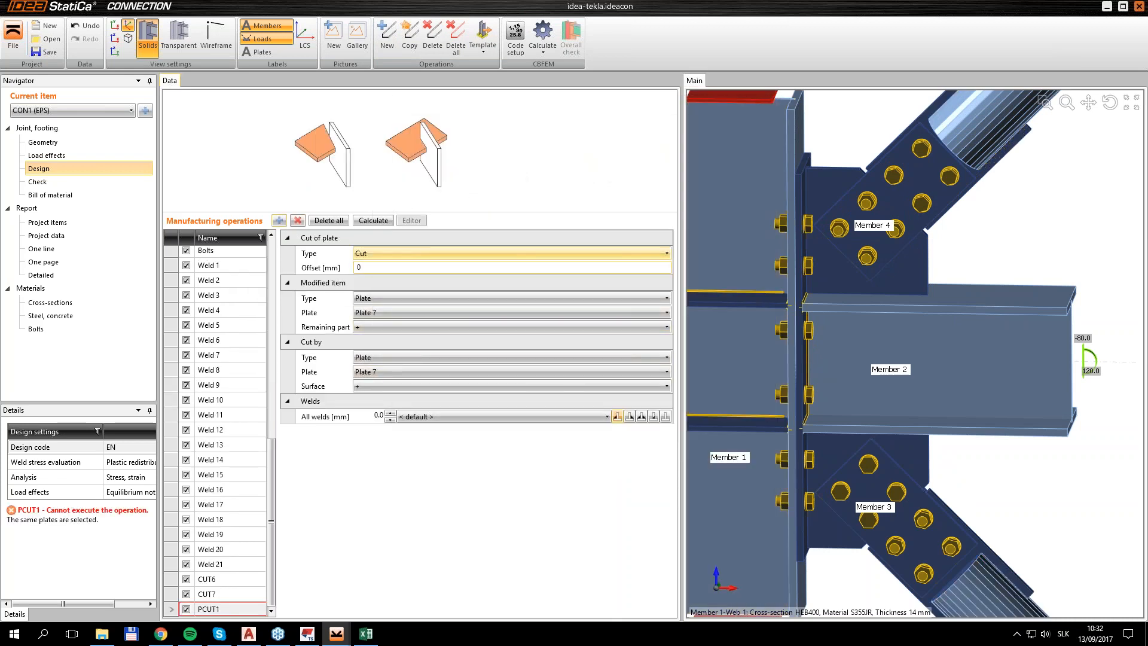
left_click(383, 313)
left_click(398, 374)
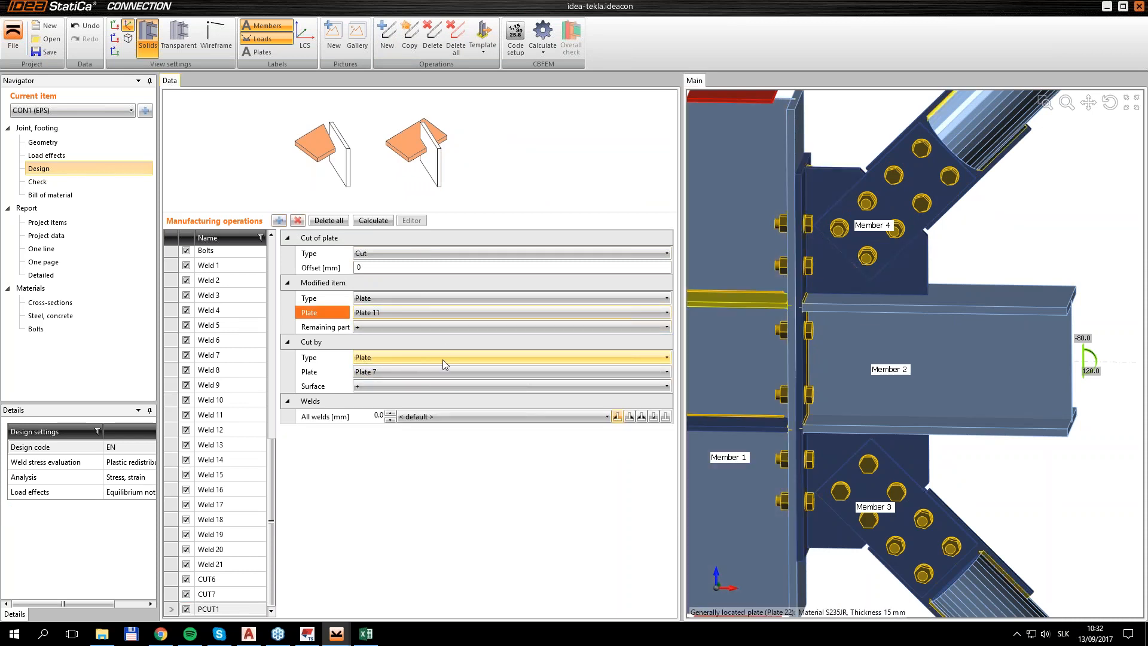
- Switch the plate cut's welds to the third weld type and set their size to 3 mm
middle_click_drag(905, 338, 870, 340, "ctrl")
left_click(642, 416)
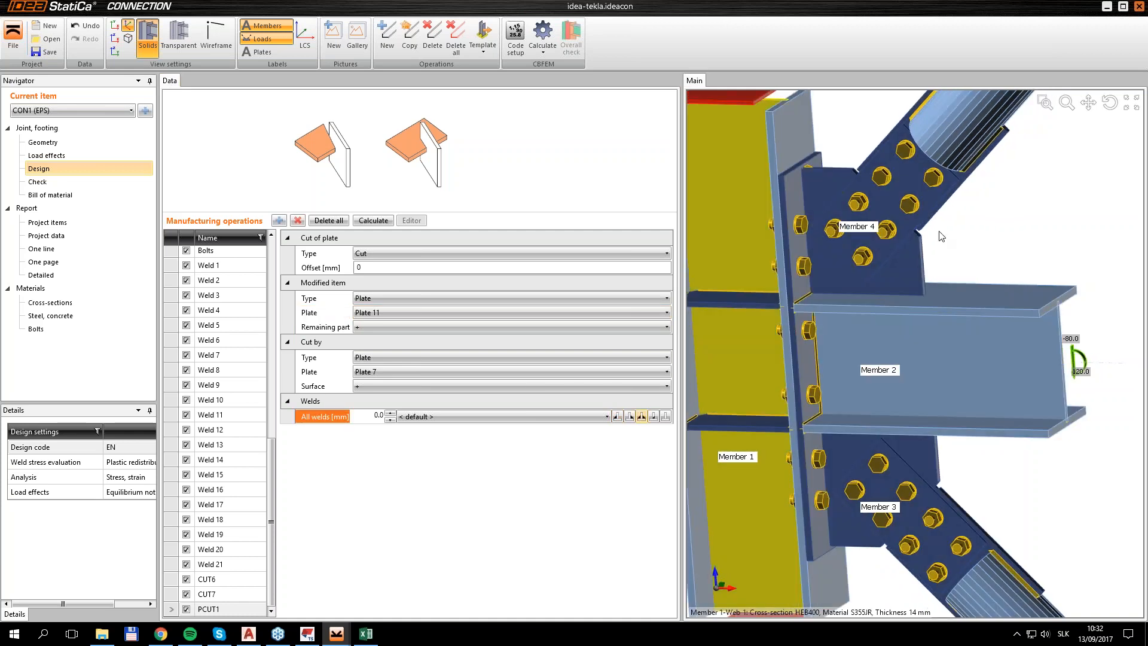
middle_click_drag(1033, 220, 1053, 239, "ctrl")
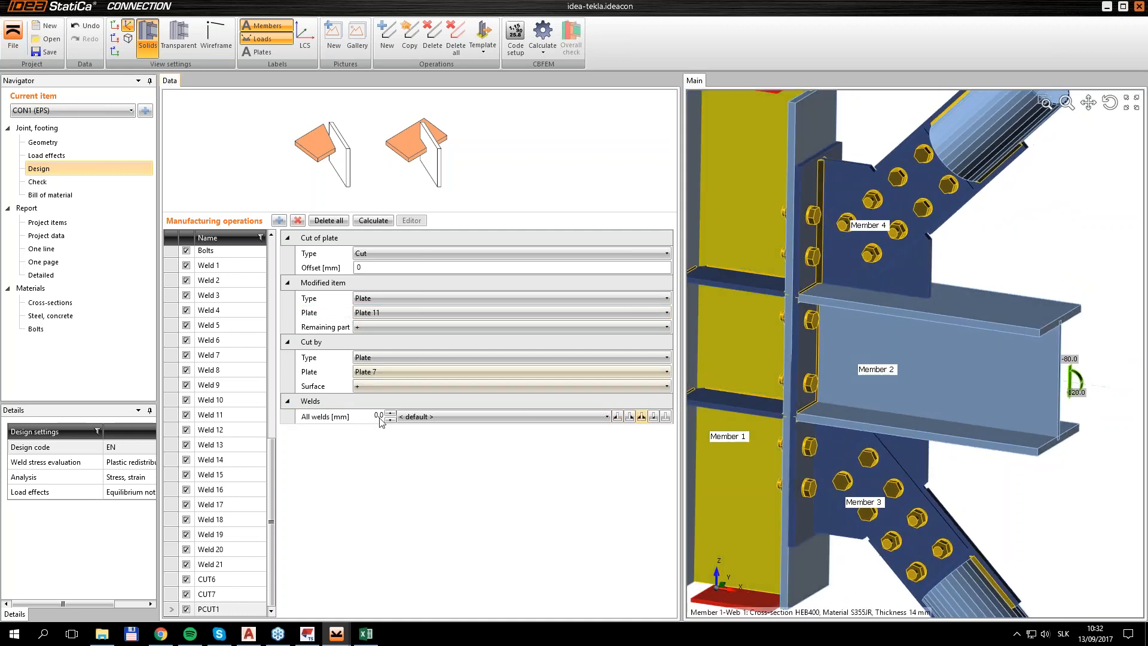
left_click(378, 416)
type("3")
key("Return")
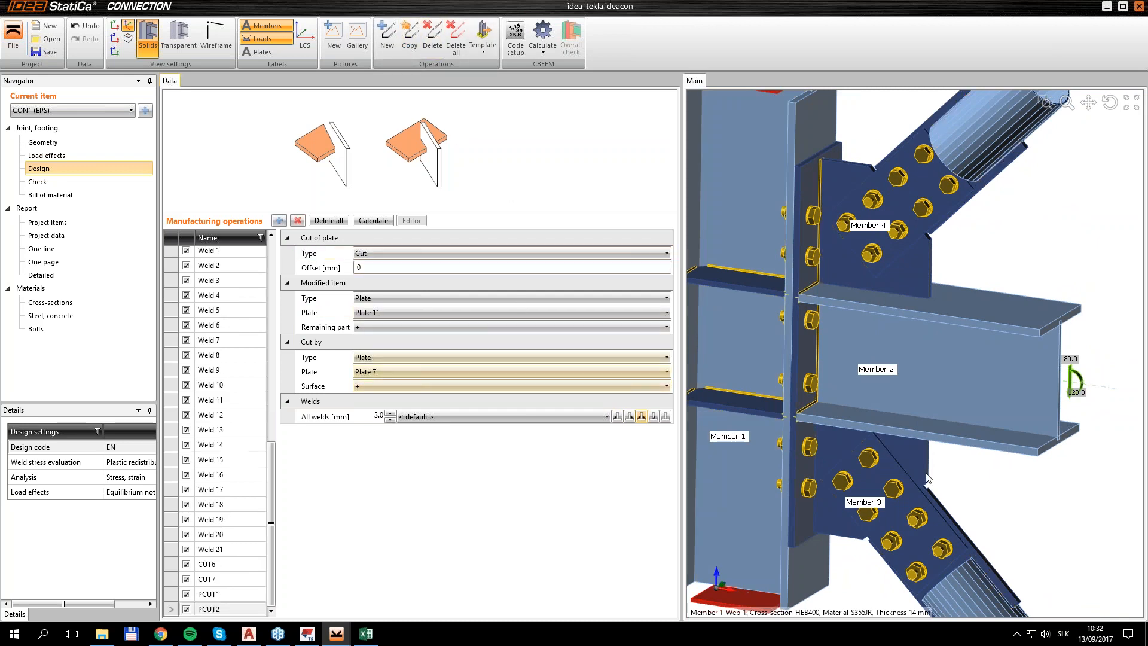
- Set Plate 17 as the modified plate of the copied plate cut and check its weld to the end plate
left_click(375, 312)
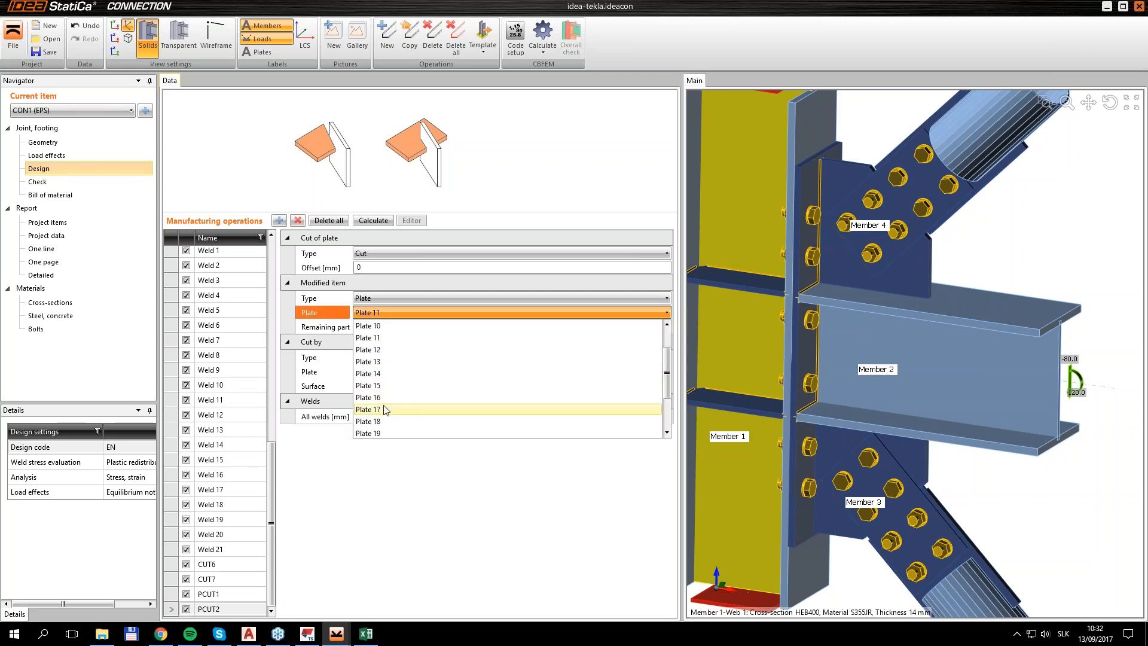
left_click(388, 410)
scroll(826, 460, "down", 3)
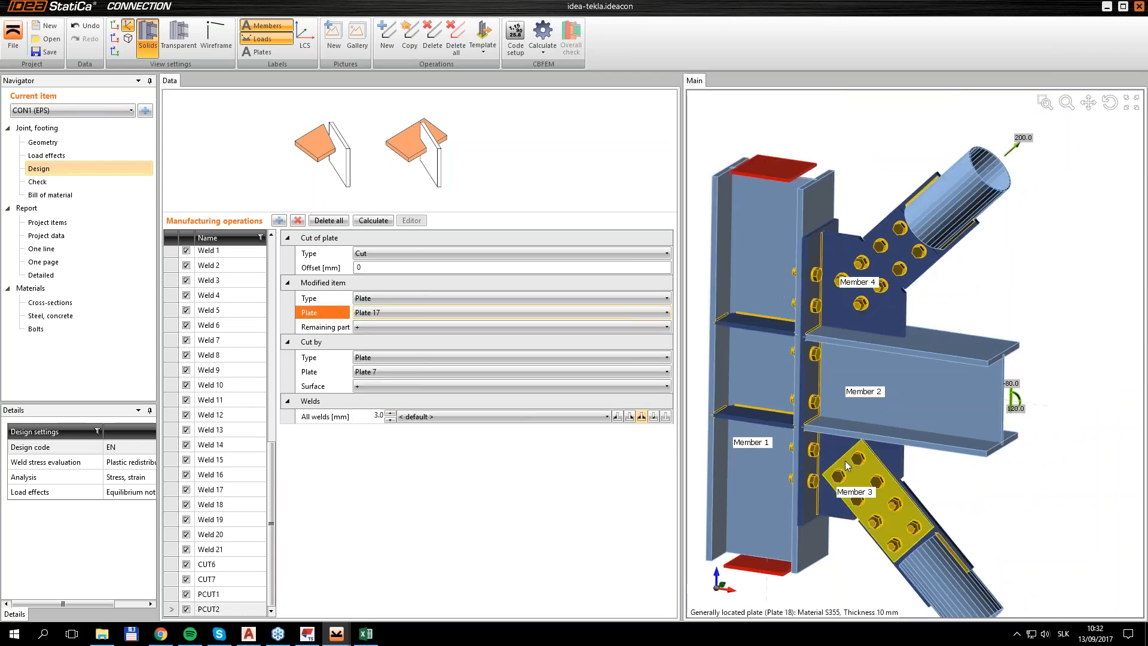
scroll(858, 432, "up", 6)
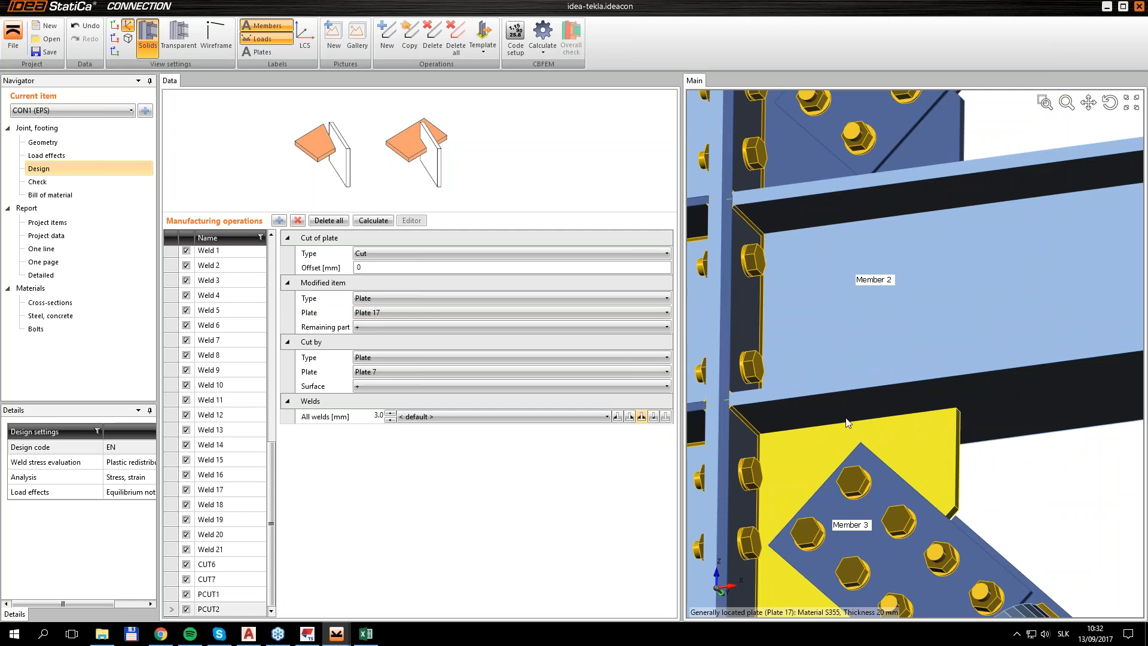
scroll(785, 430, "down", 2)
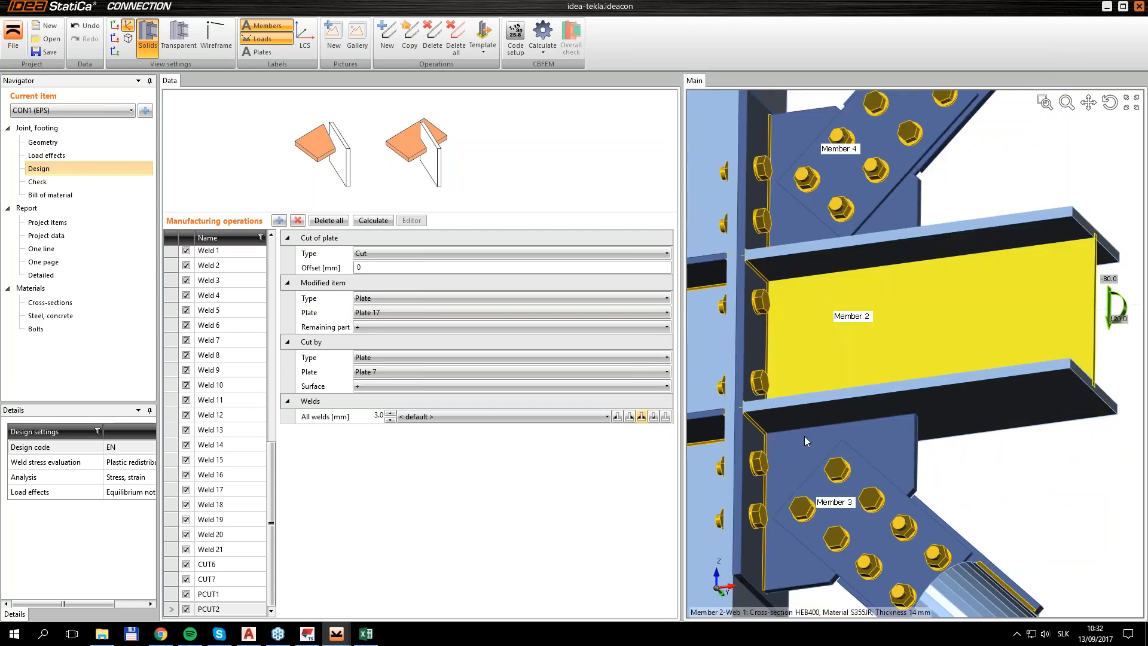
- Copy the Plate 17 cut and make it cut by a plate of member, using Member 2's Bottom flange 1
left_click(410, 37)
left_click(390, 356)
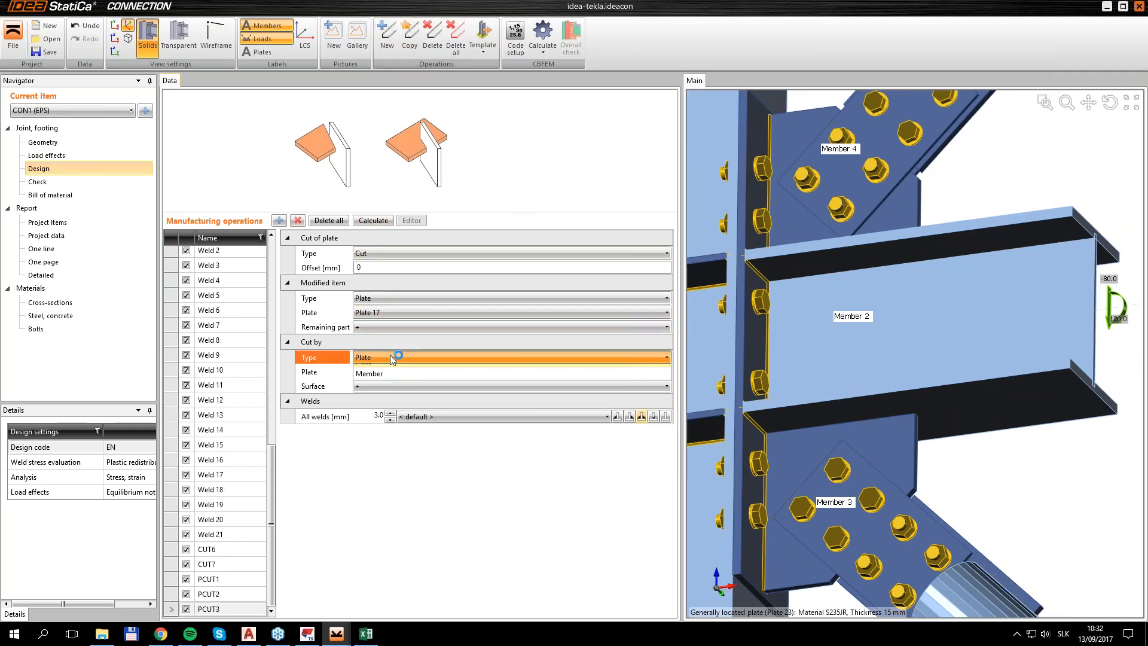
left_click(386, 371)
left_click(394, 371)
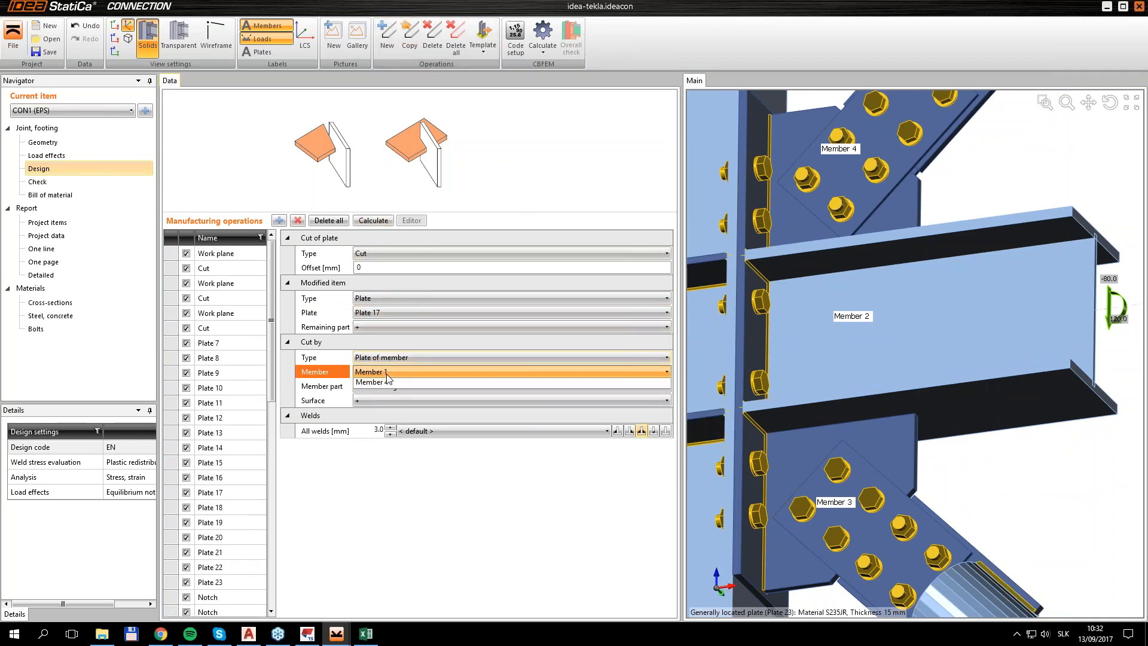
left_click(397, 390)
middle_click_drag(985, 411, 970, 459, "ctrl")
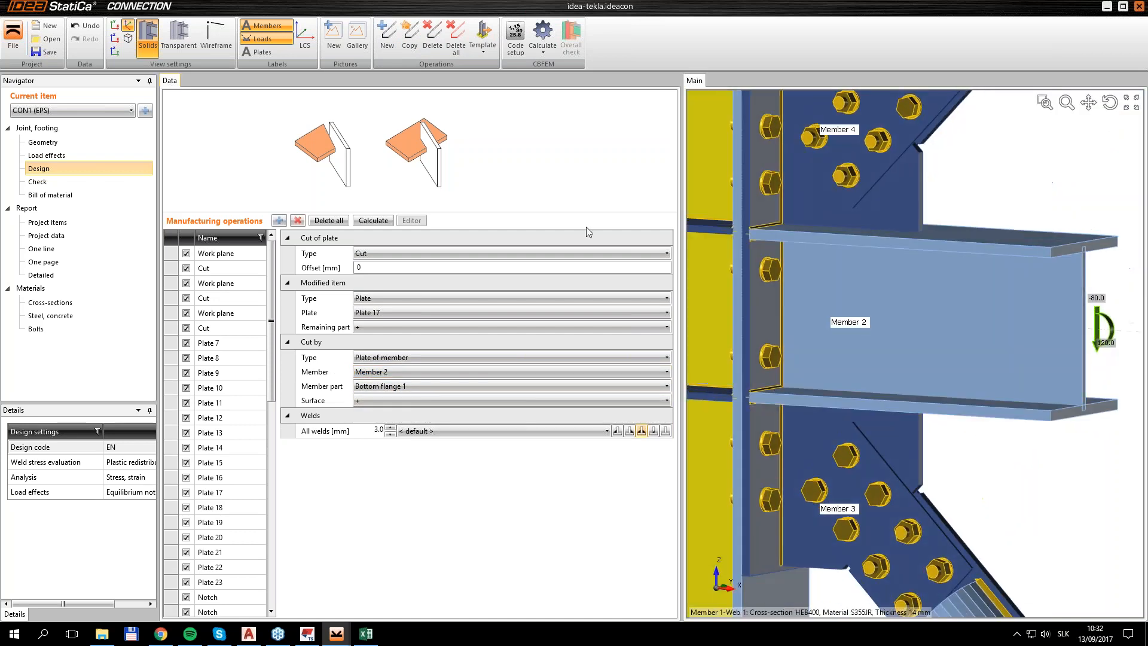
- Copy the bottom-flange cut, modify Plate 11 instead, and cut it by Member 2's Top flange 1
left_click(410, 37)
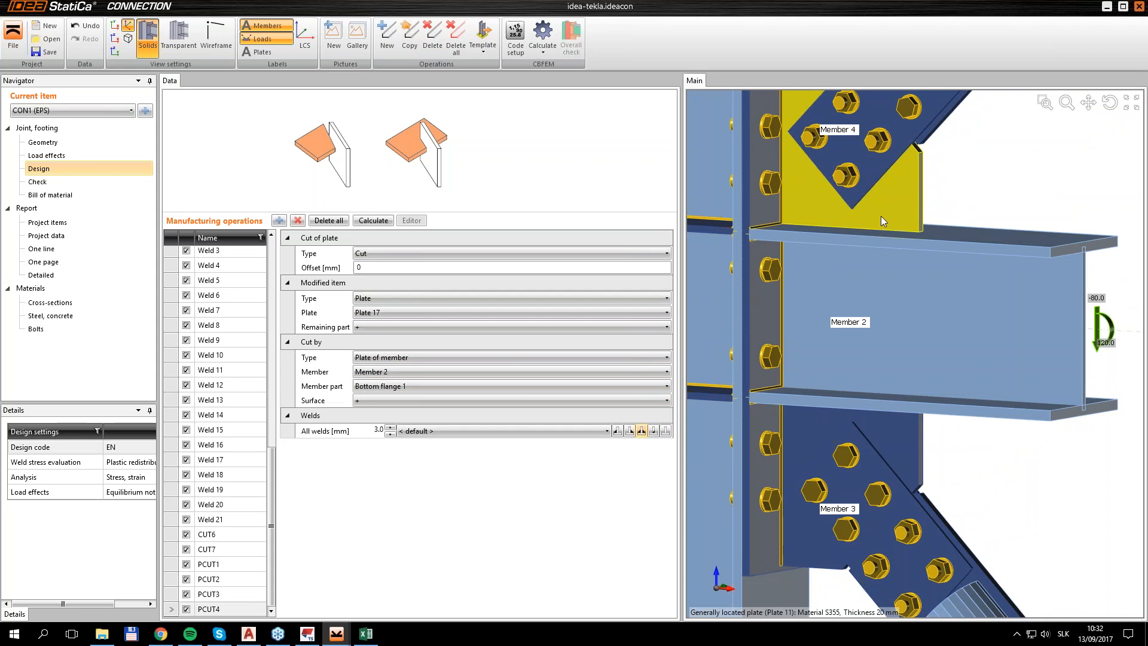
left_click(420, 312)
left_click(400, 351)
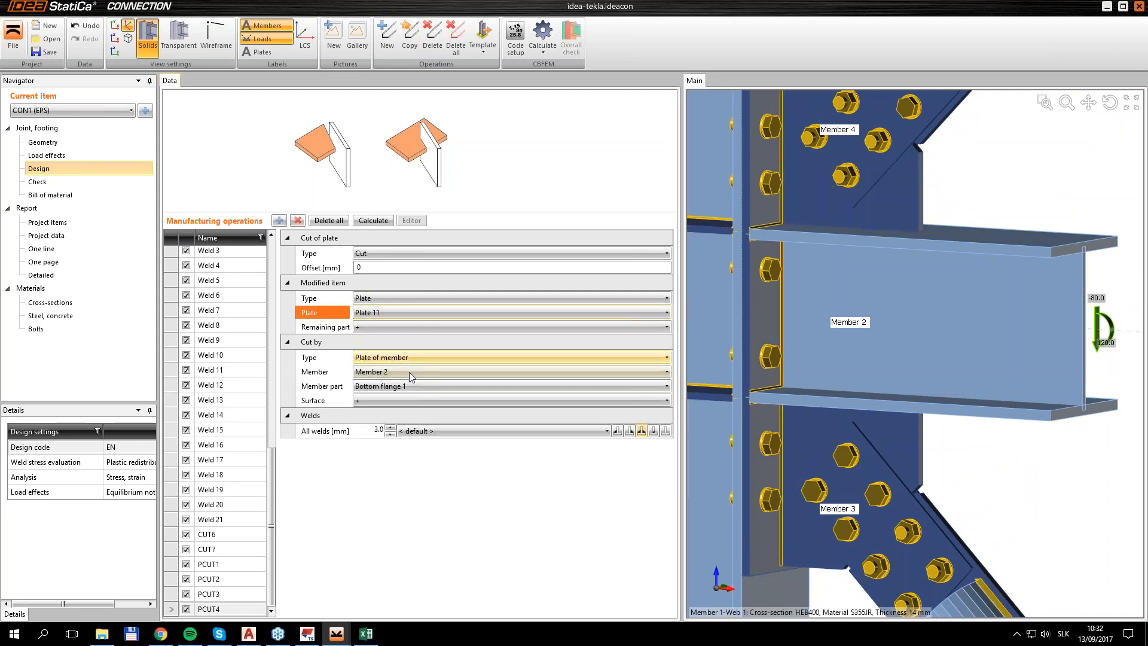
left_click(401, 388)
left_click(405, 413)
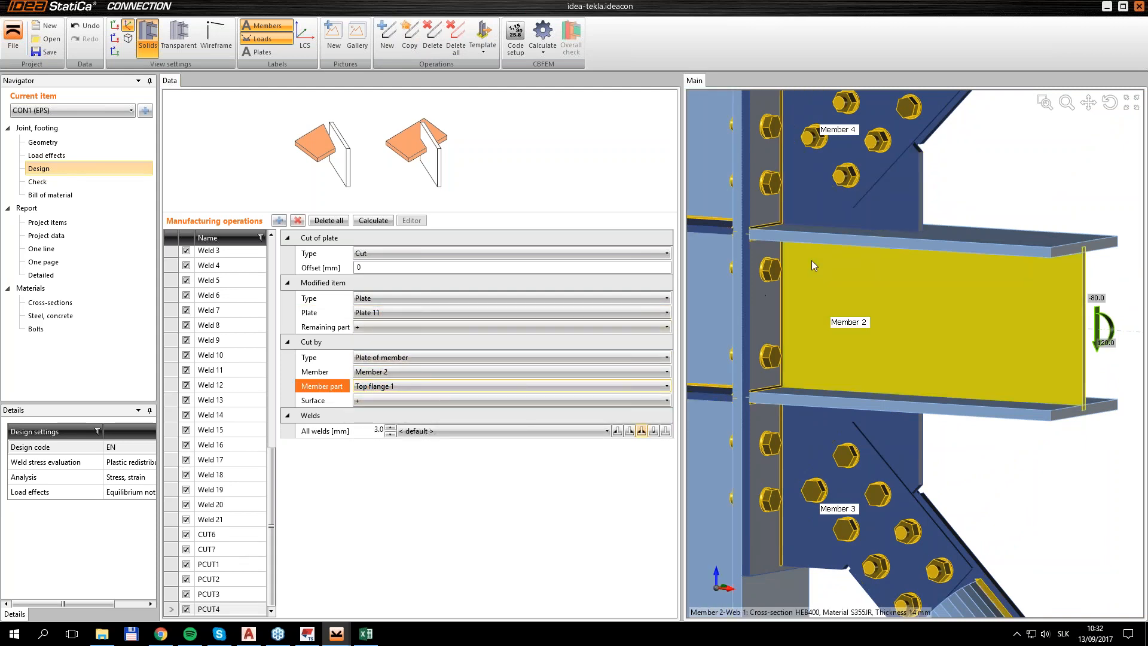
- Set the top-flange plate cut's cutting surface to the minus side and inspect the whole joint
left_click(386, 398)
left_click(416, 411)
middle_click_drag(963, 236, 947, 318)
scroll(975, 245, "down", 3)
scroll(948, 320, "down", 3)
scroll(949, 320, "up", 3)
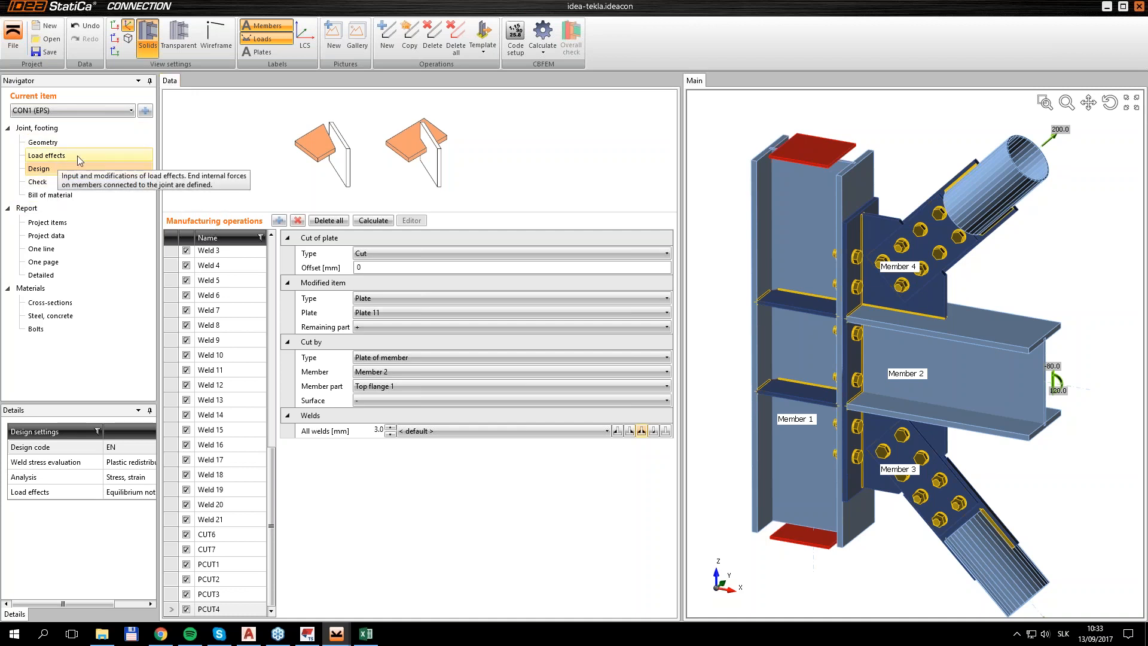
- Change CON1's analysis type to DR (Joint design resistance) and calculate the joint in the check
left_click(60, 224)
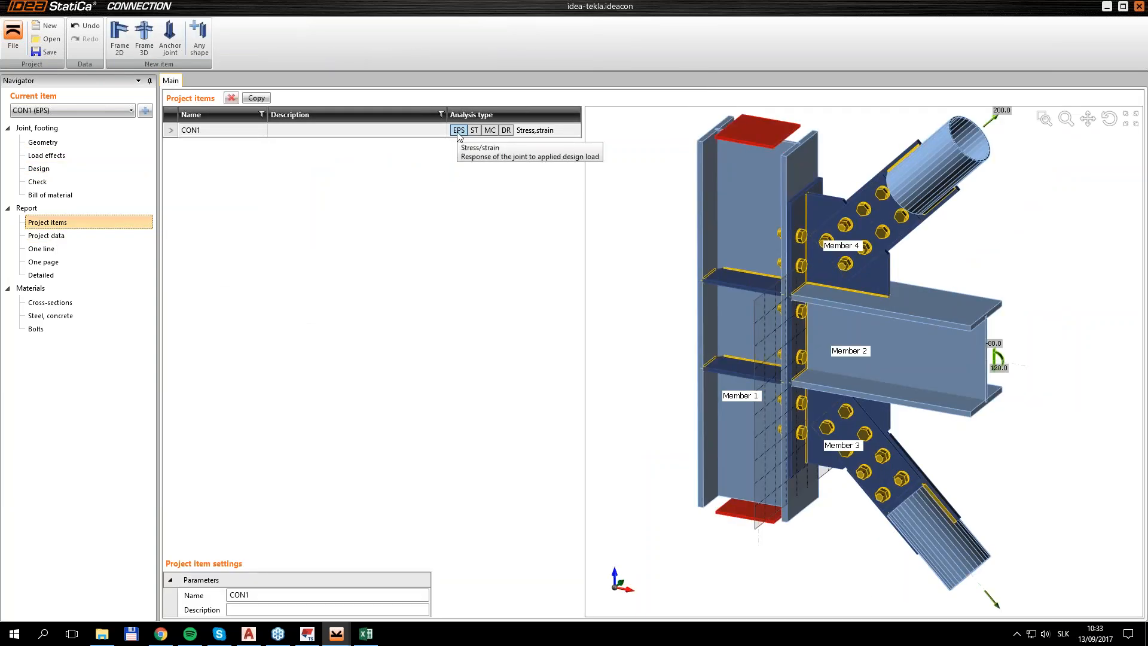
left_click(506, 130)
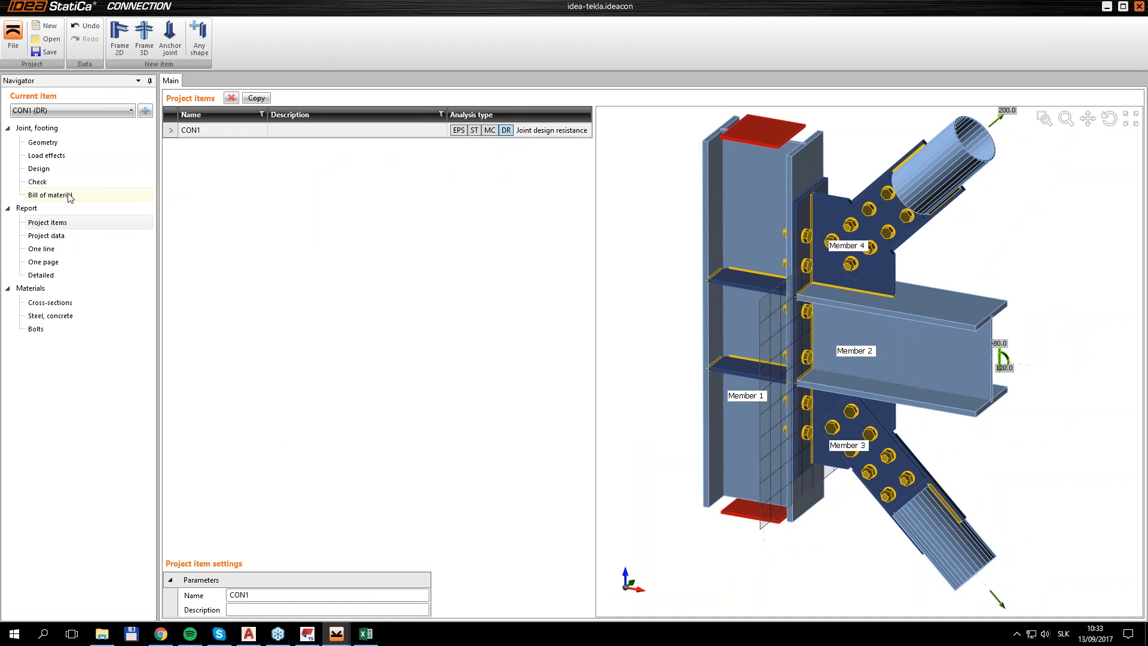
left_click(39, 183)
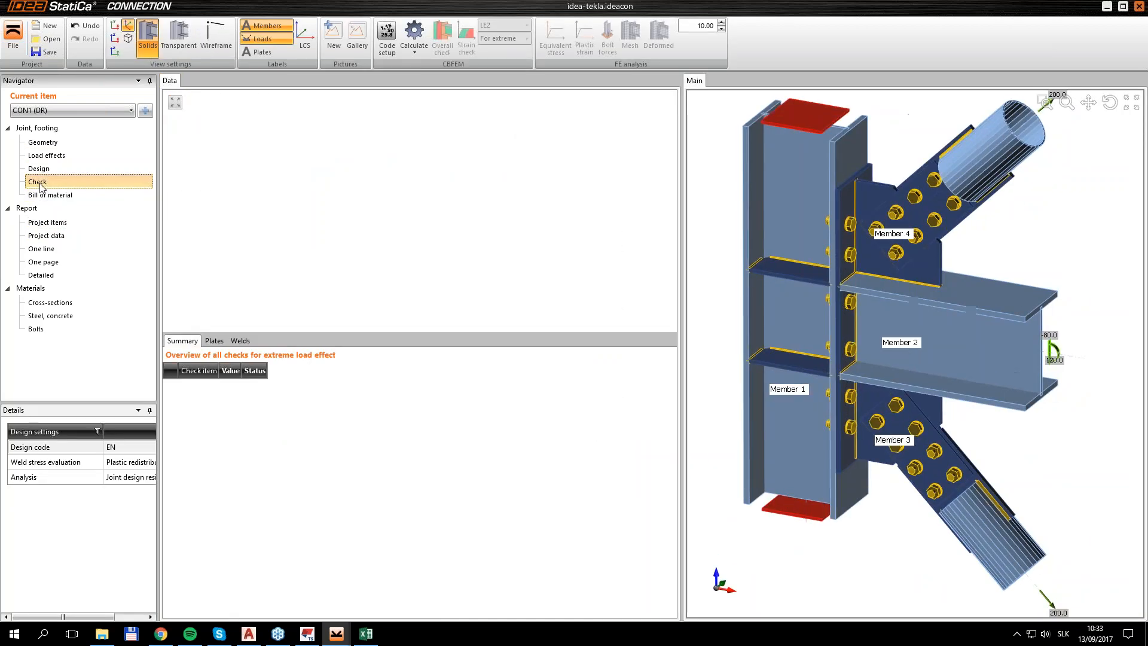
left_click(415, 50)
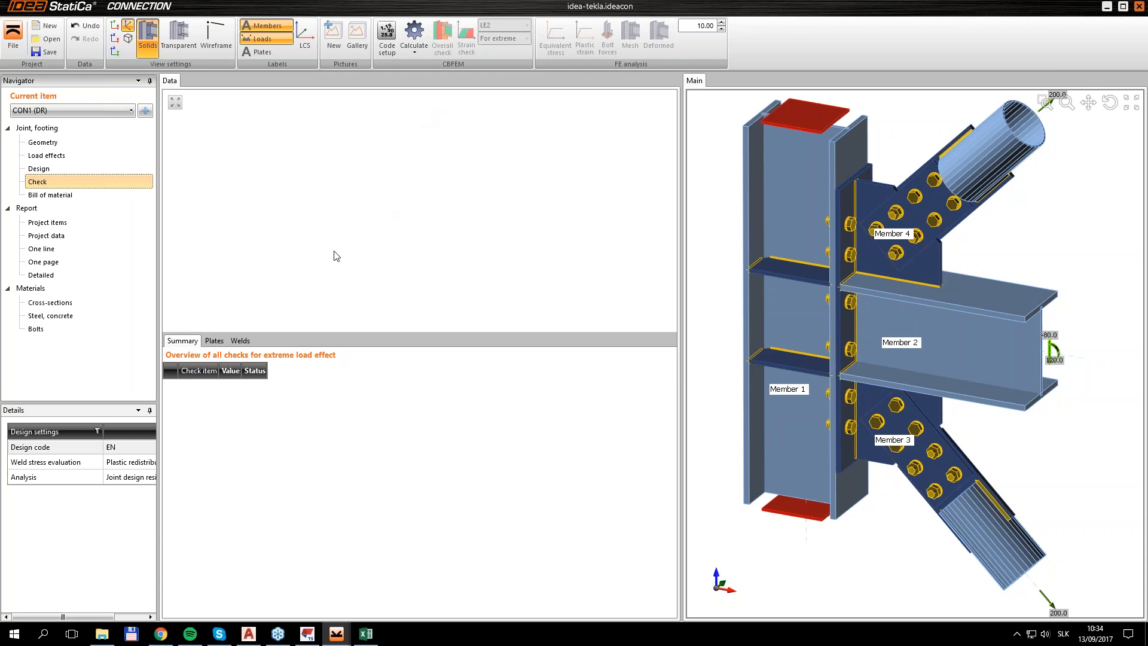
- Examine the joint design resistance results, including the load factor and curve for LE2
left_click(239, 342)
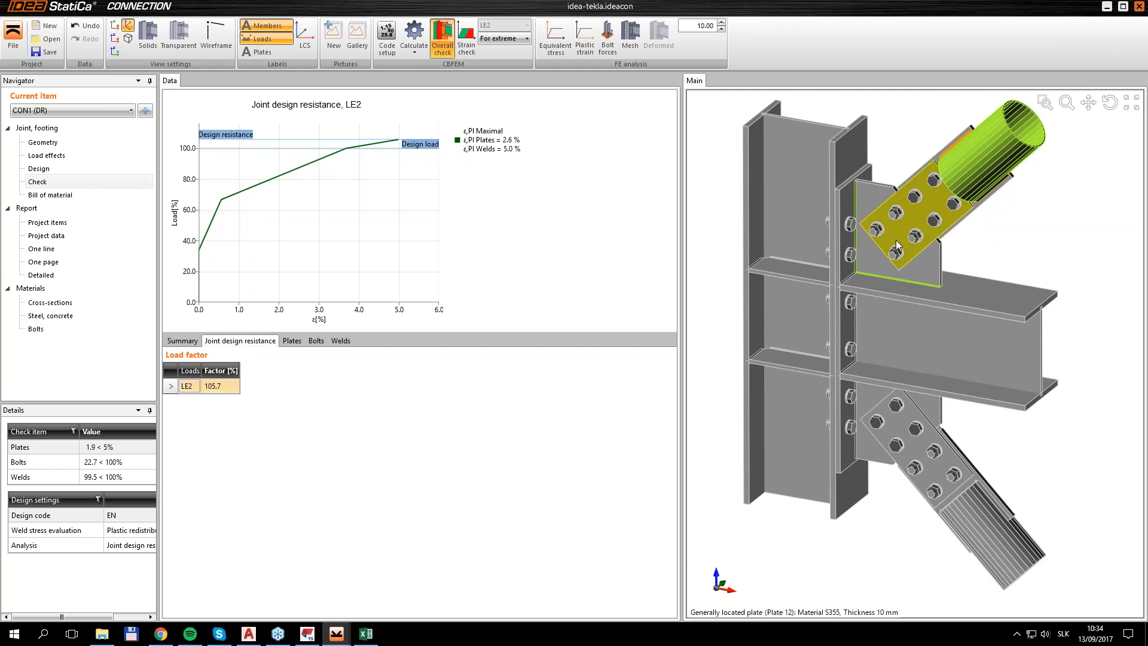
right_click_drag(896, 239, 885, 239)
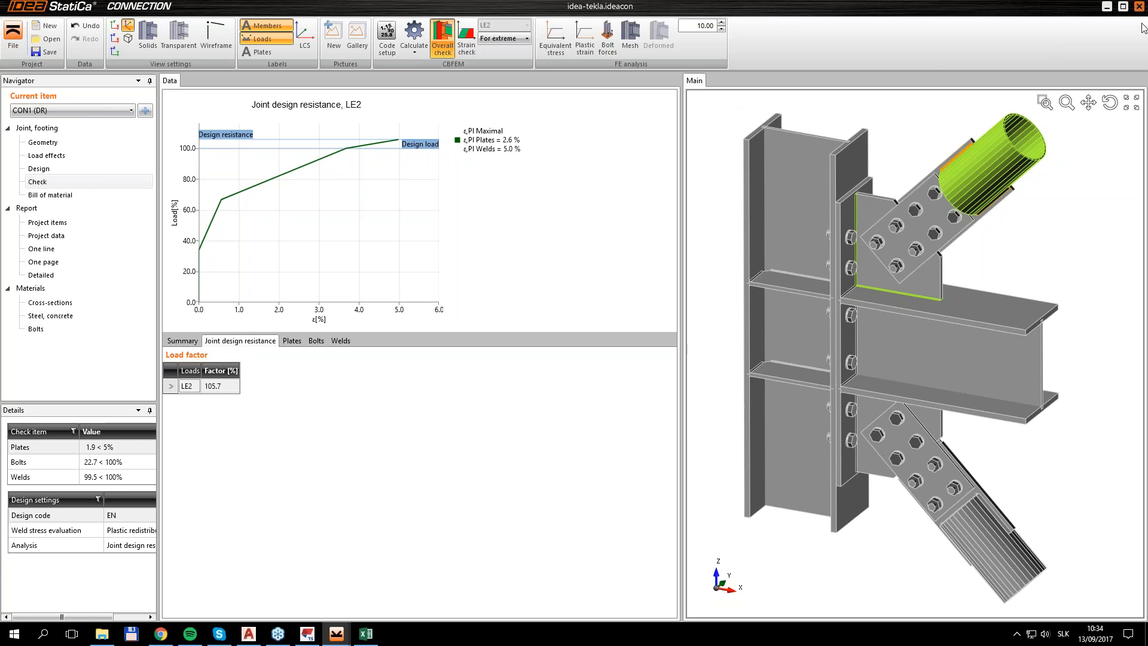
right_click(1027, 236)
left_click(1067, 298)
left_click(606, 338)
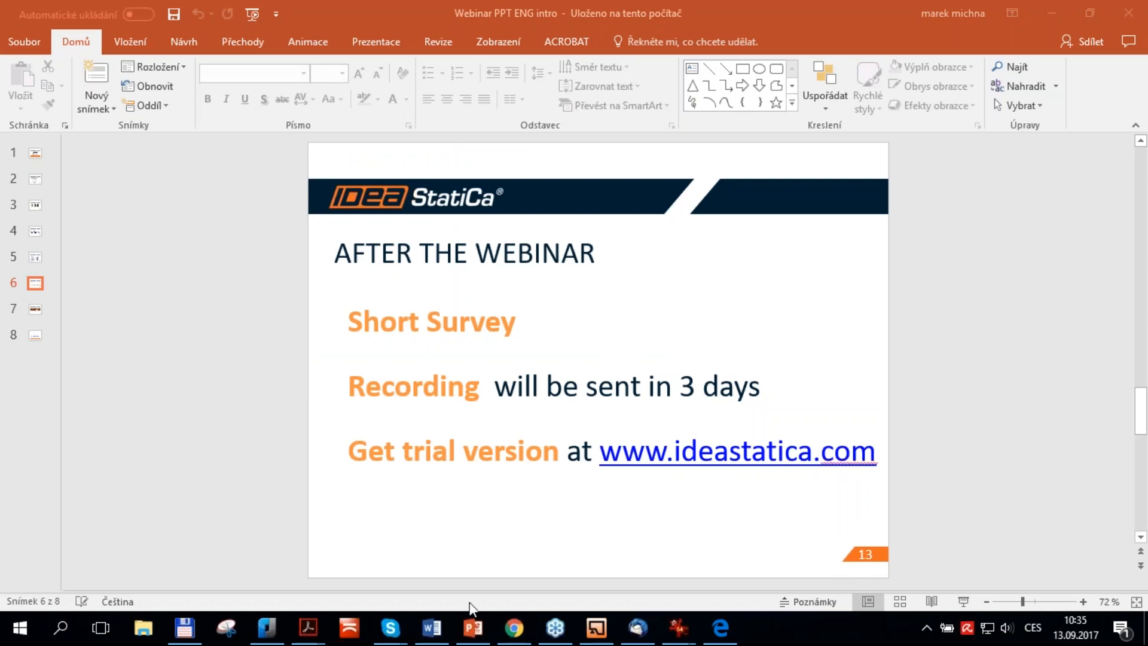
- Switch to Chrome and look through the Connection Wednesdays entries on the IDEA StatiCa Webinars page
left_click(513, 635)
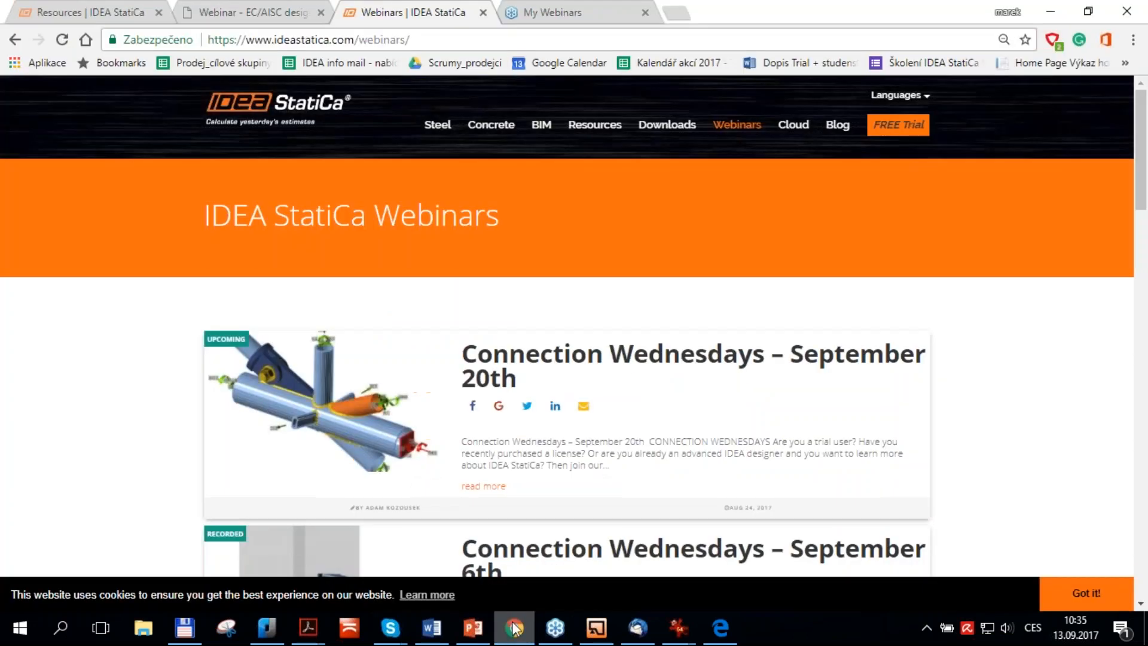
scroll(531, 367, "down", 2)
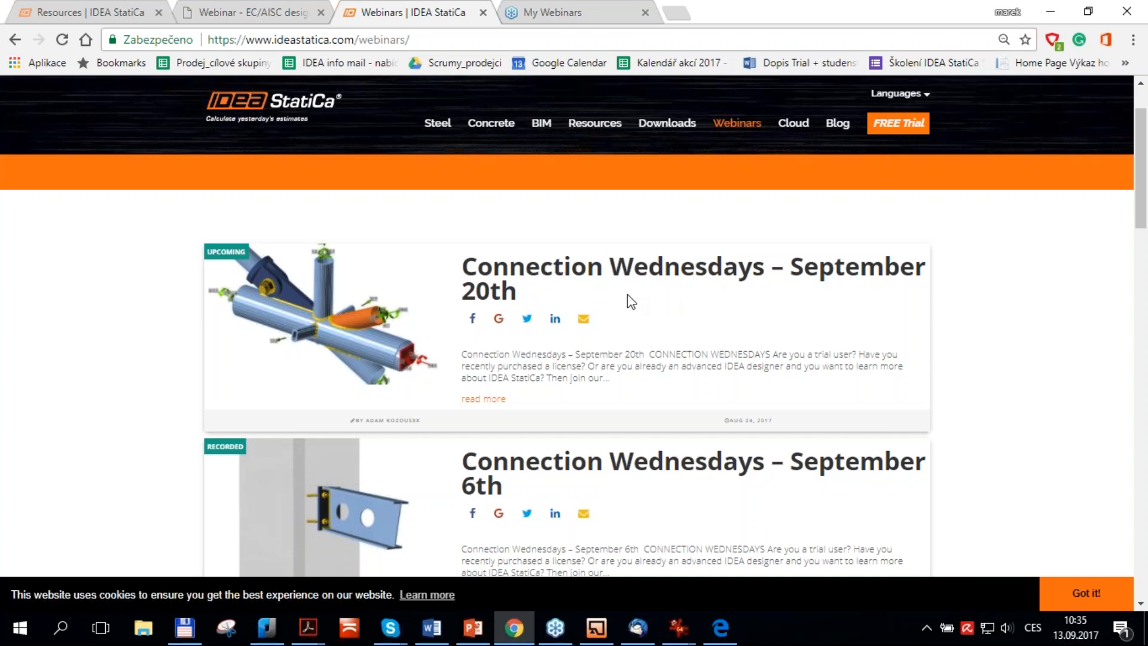
- Look through the older upcoming and recorded webinars further down the page, including the July Connection Wednesdays
scroll(627, 294, "down", 7)
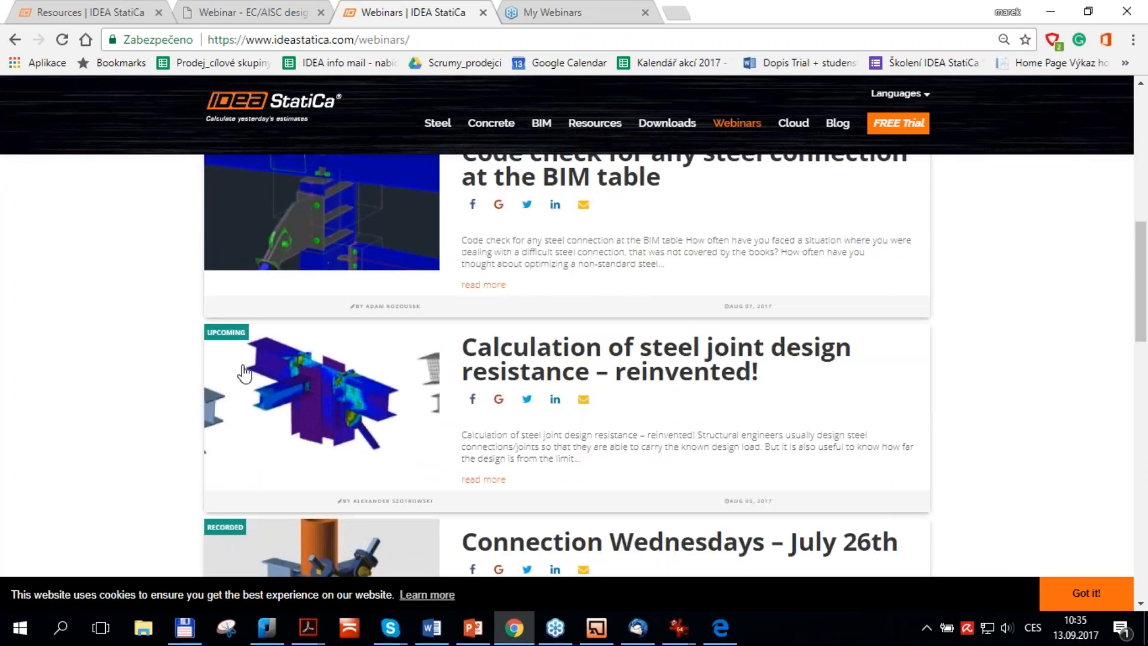
scroll(314, 346, "down", 4)
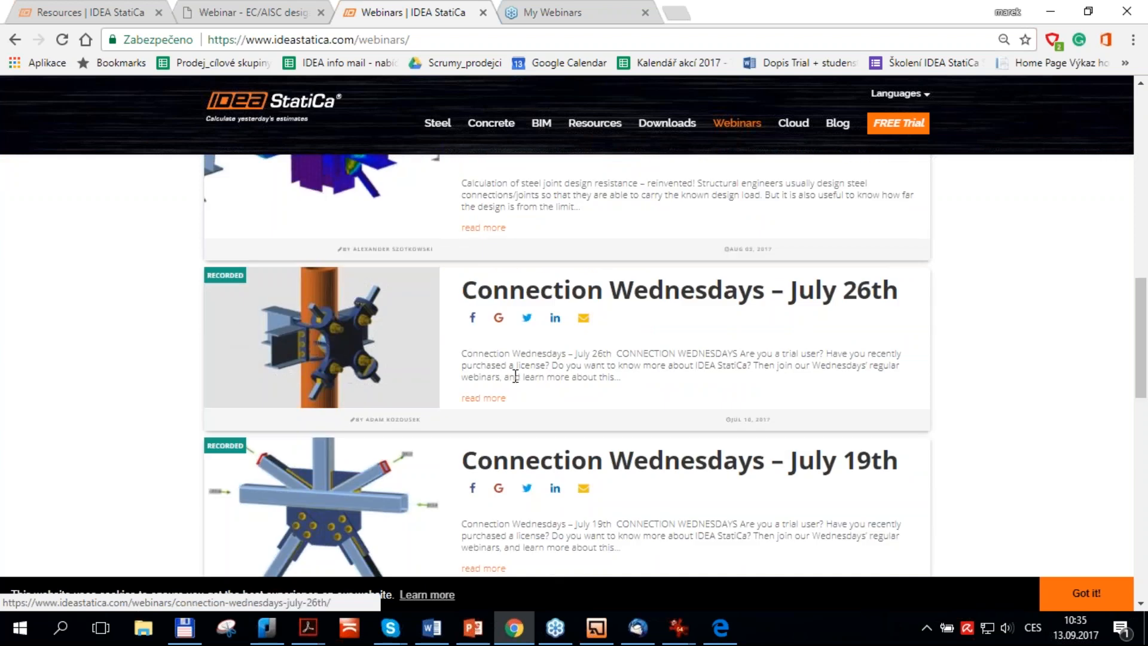
scroll(515, 374, "down", 2)
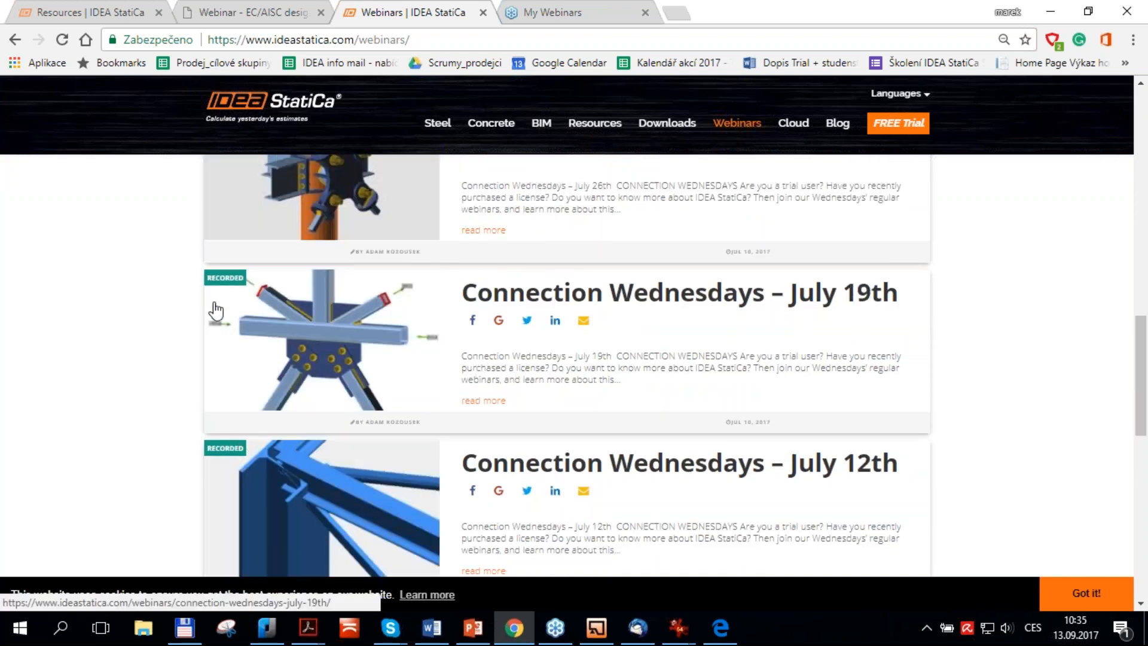
scroll(538, 341, "down", 3)
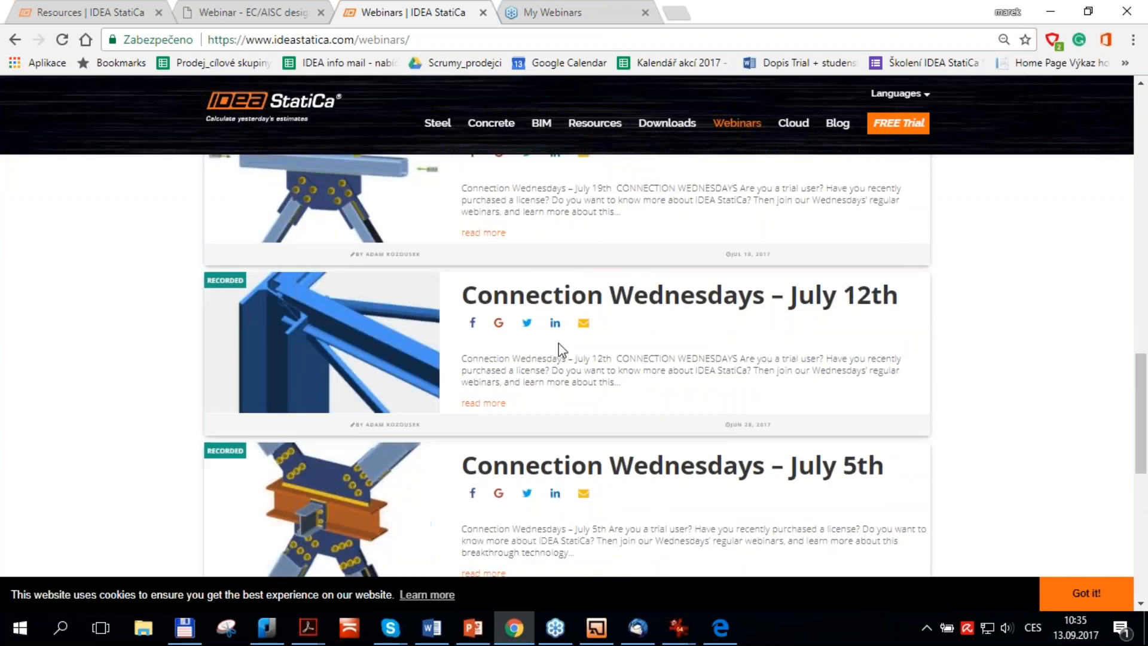
scroll(561, 350, "up", 4)
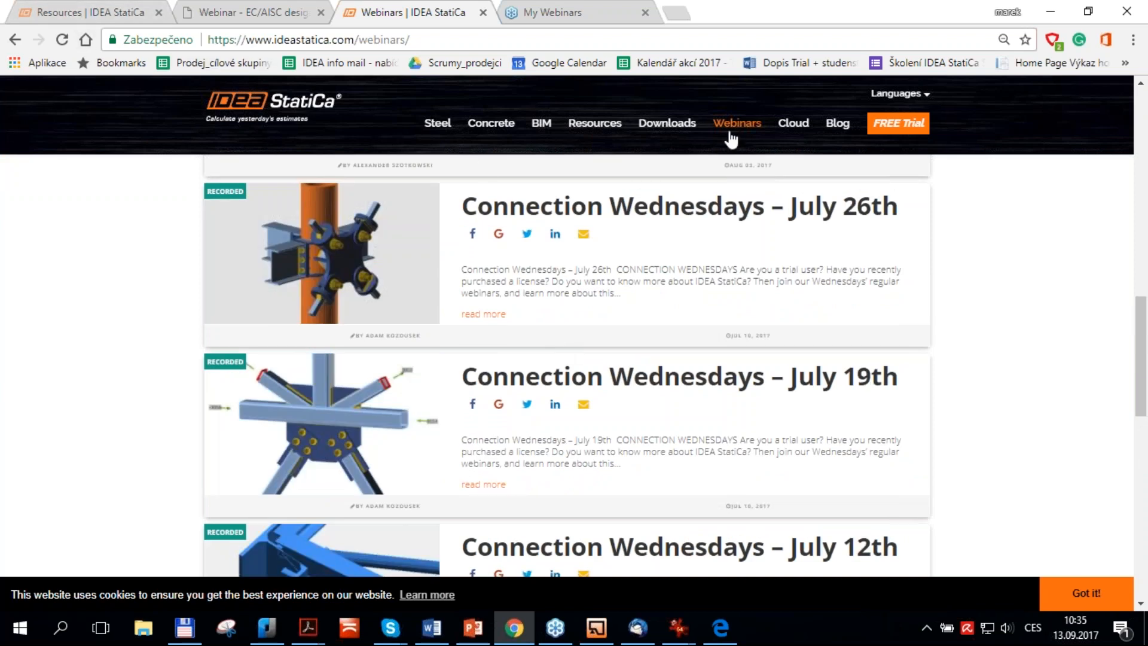
- Open the IDEA StatiCa Steel section of the resource center and expand its Tutorials topic
left_click(601, 133)
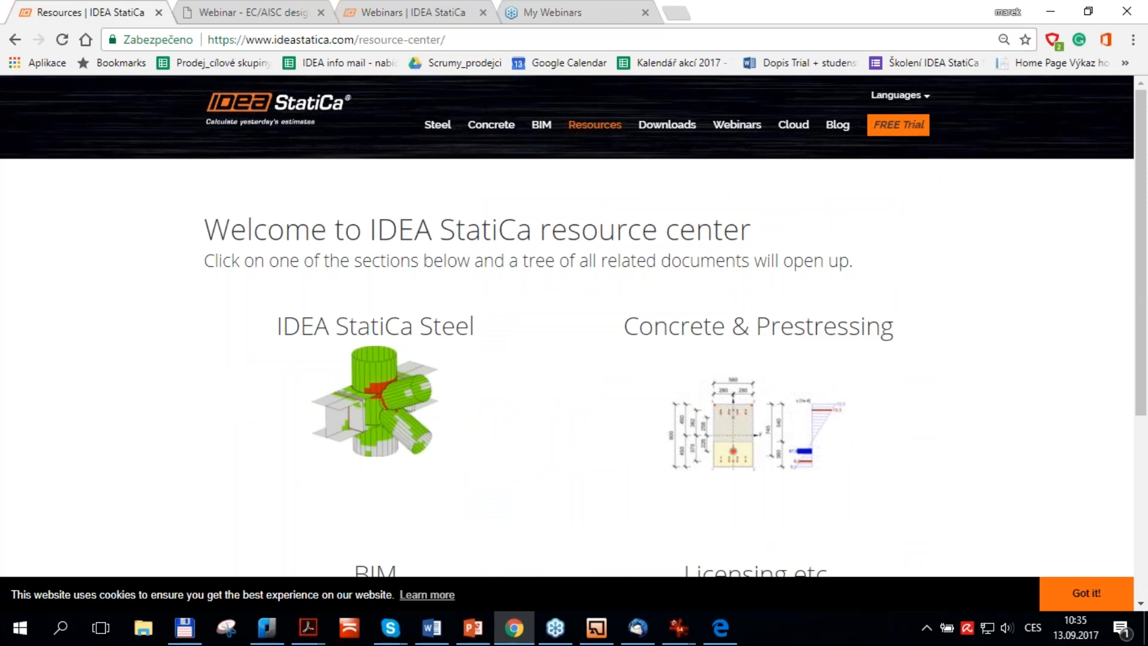
left_click(381, 386)
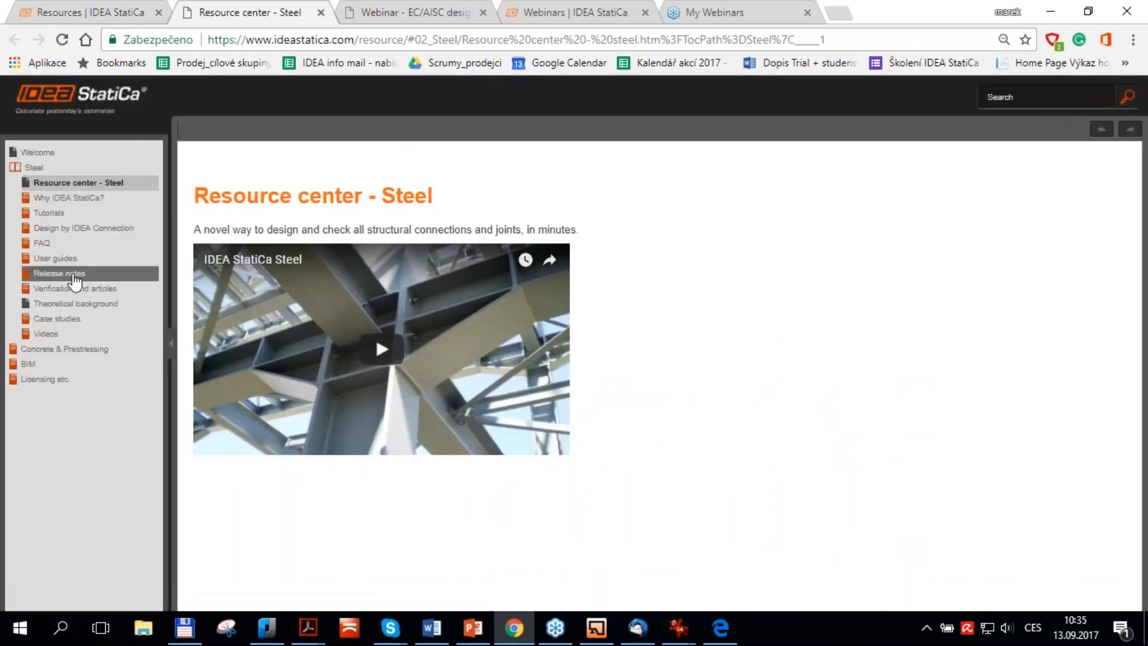
left_click(51, 217)
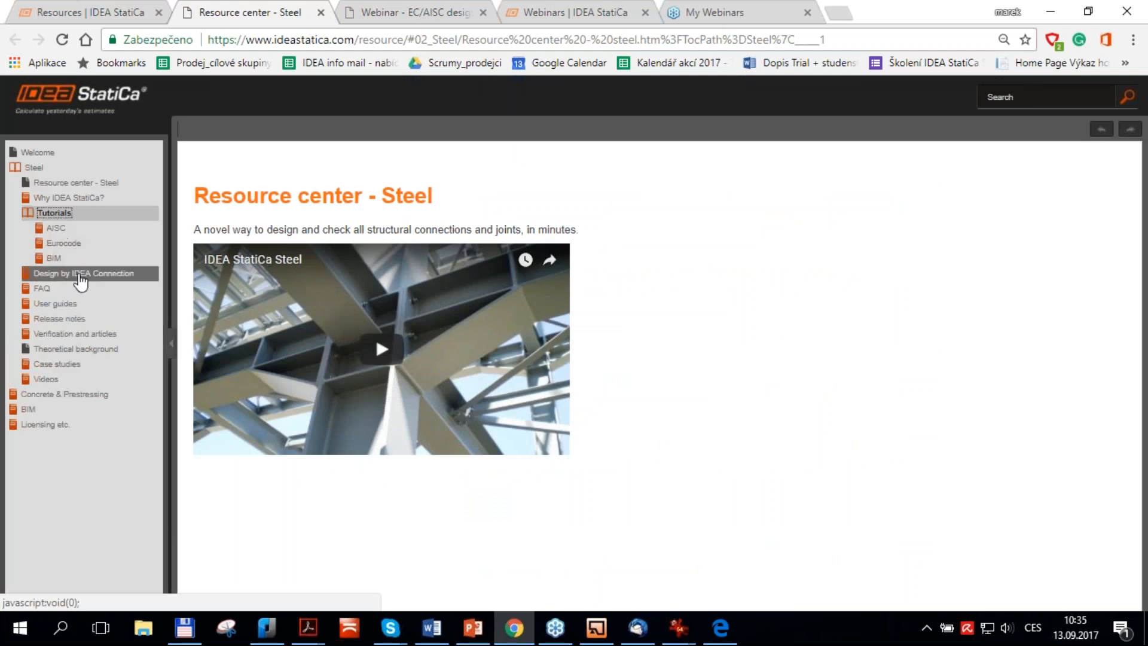
- Expand the Videos topic with its Tutorials subsection and look through the listed video tutorials
left_click(50, 379)
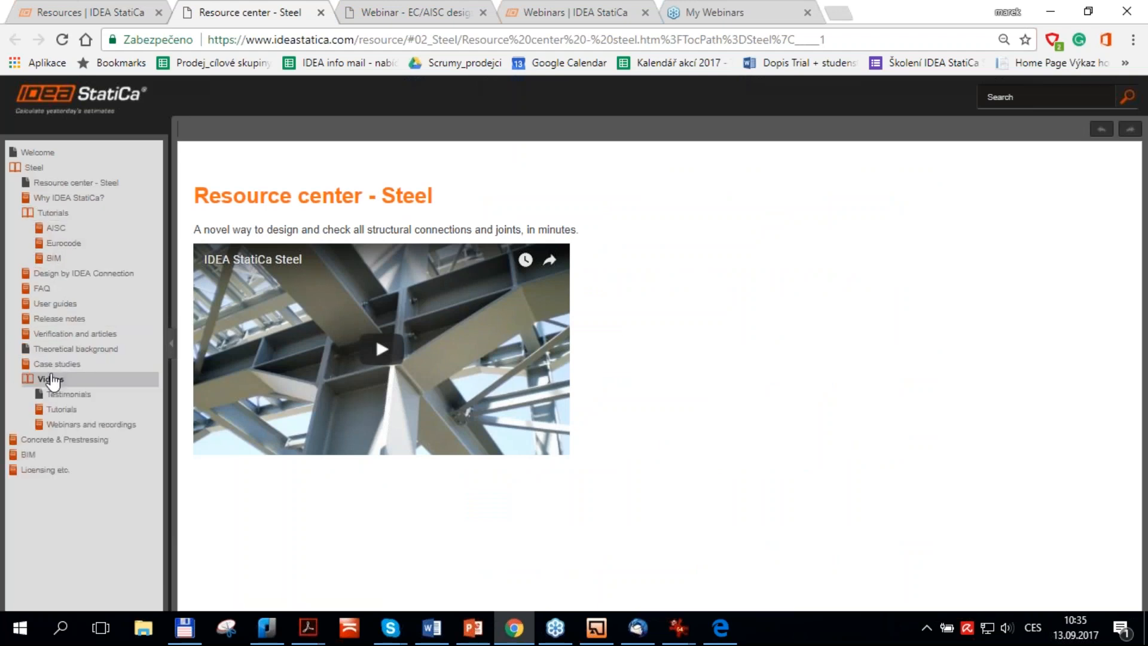
left_click(85, 410)
scroll(99, 425, "down", 2)
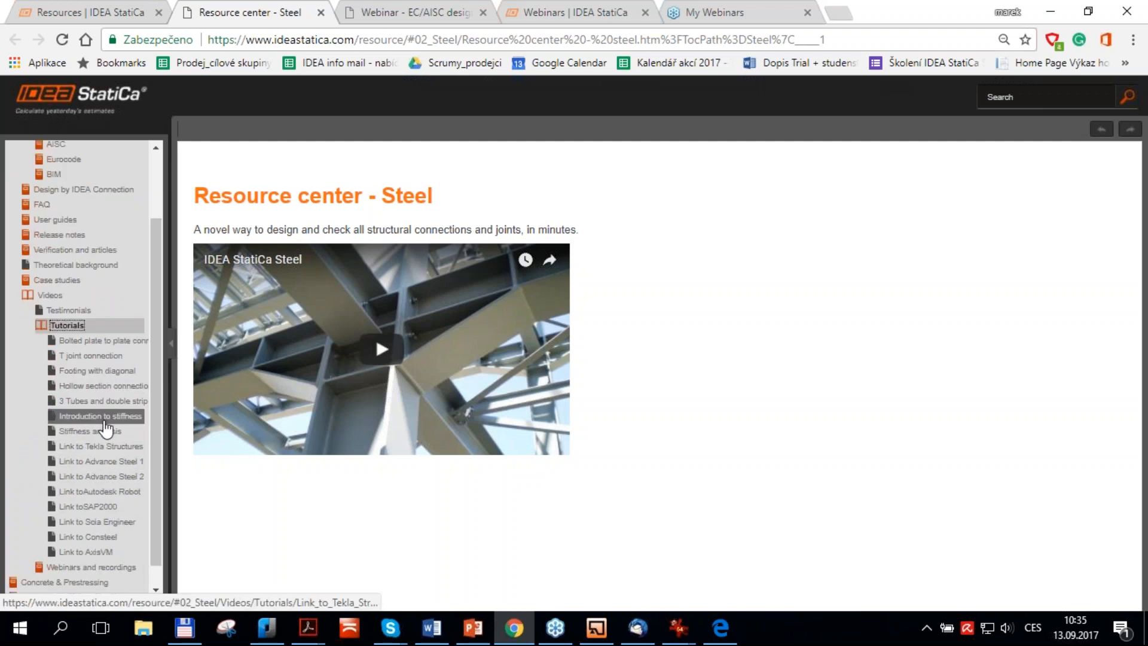
scroll(106, 428, "down", 1)
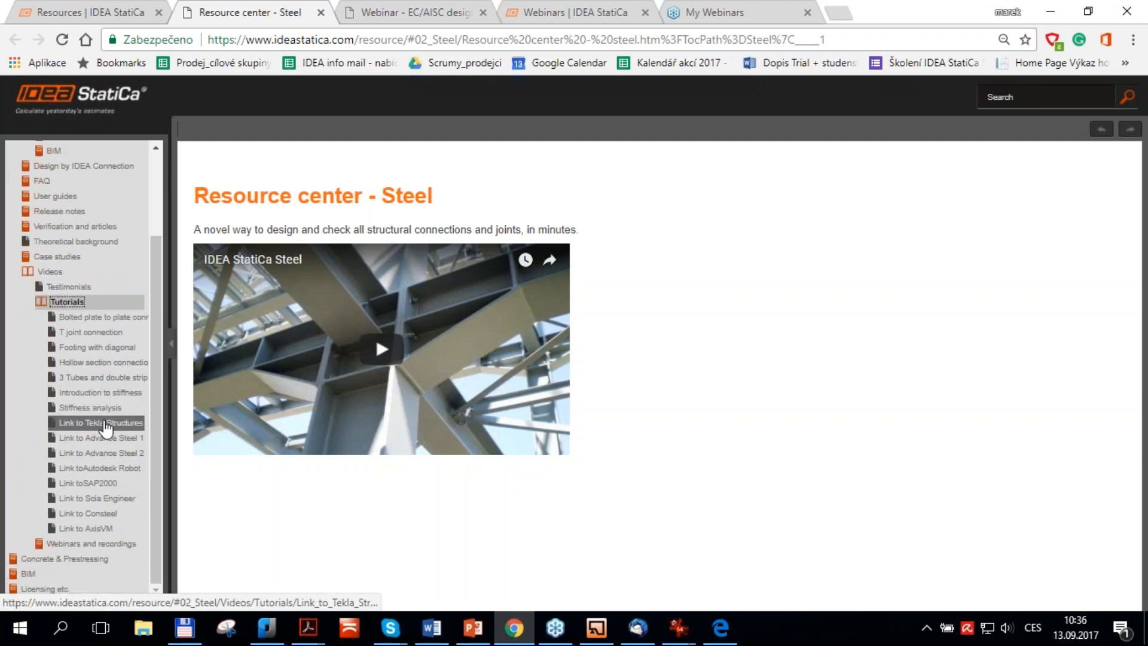
scroll(106, 428, "up", 3)
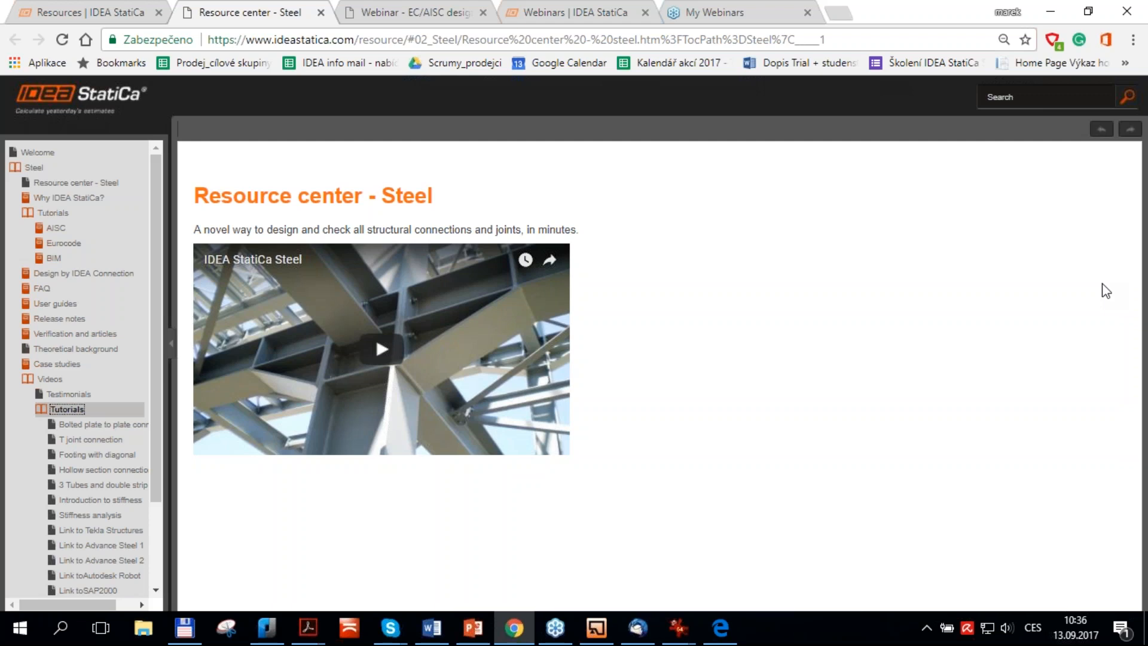
- Switch to IDEA StatiCa Connection, add drawings to CON1's bill of material and review the plate drawings in a widened report view
left_click(1138, 36)
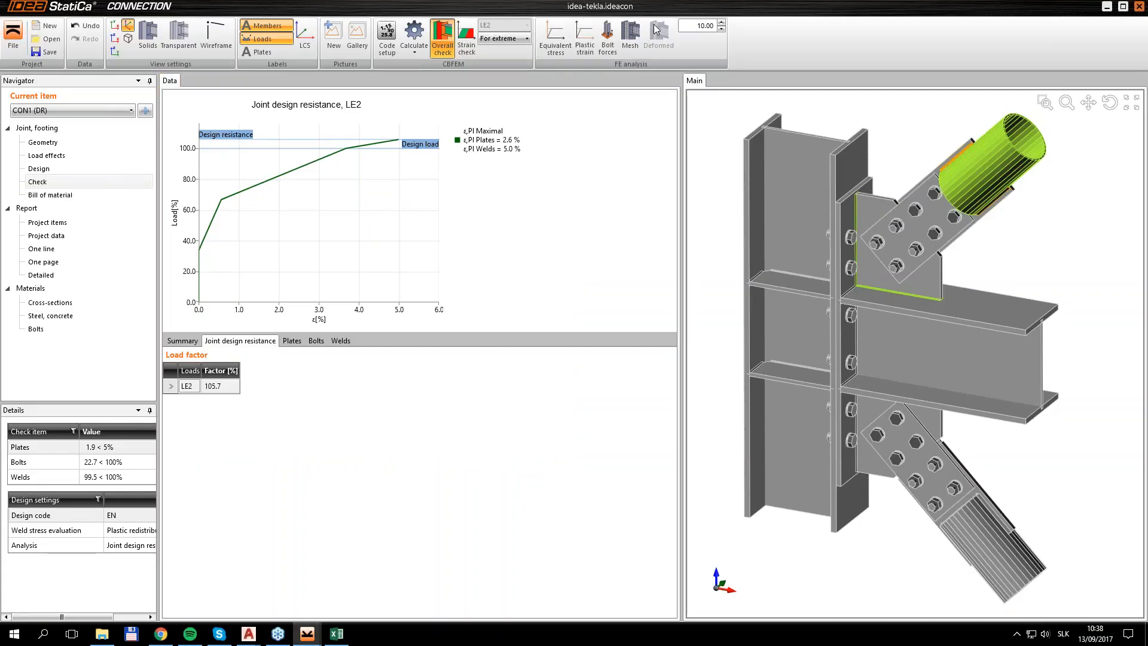
left_click(77, 199)
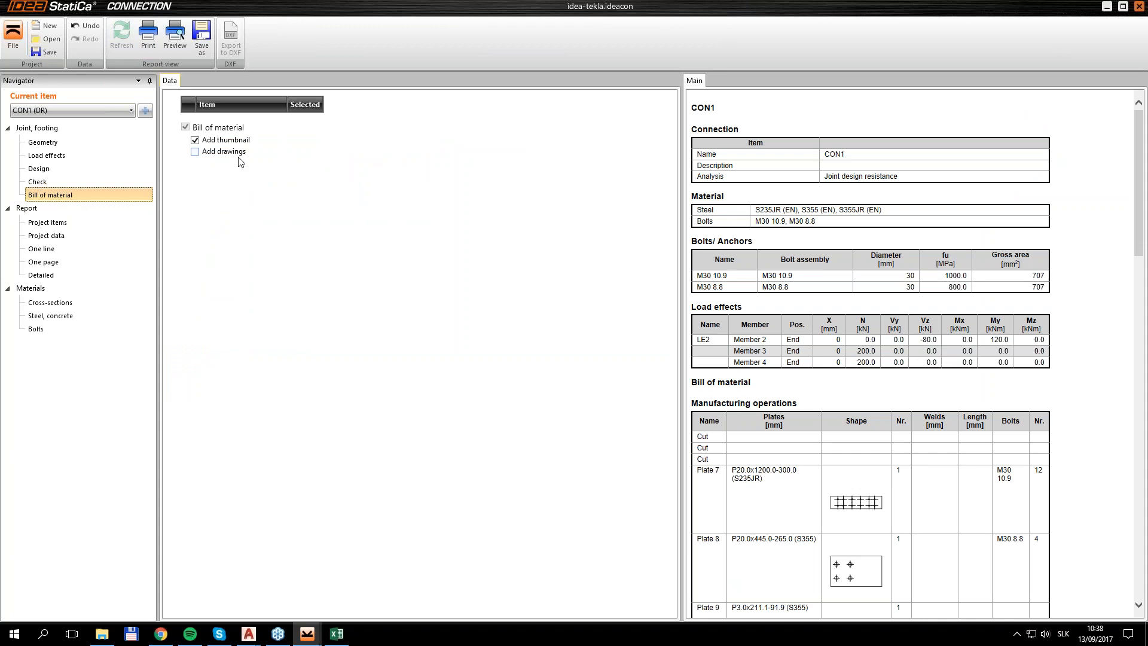
left_click(196, 152)
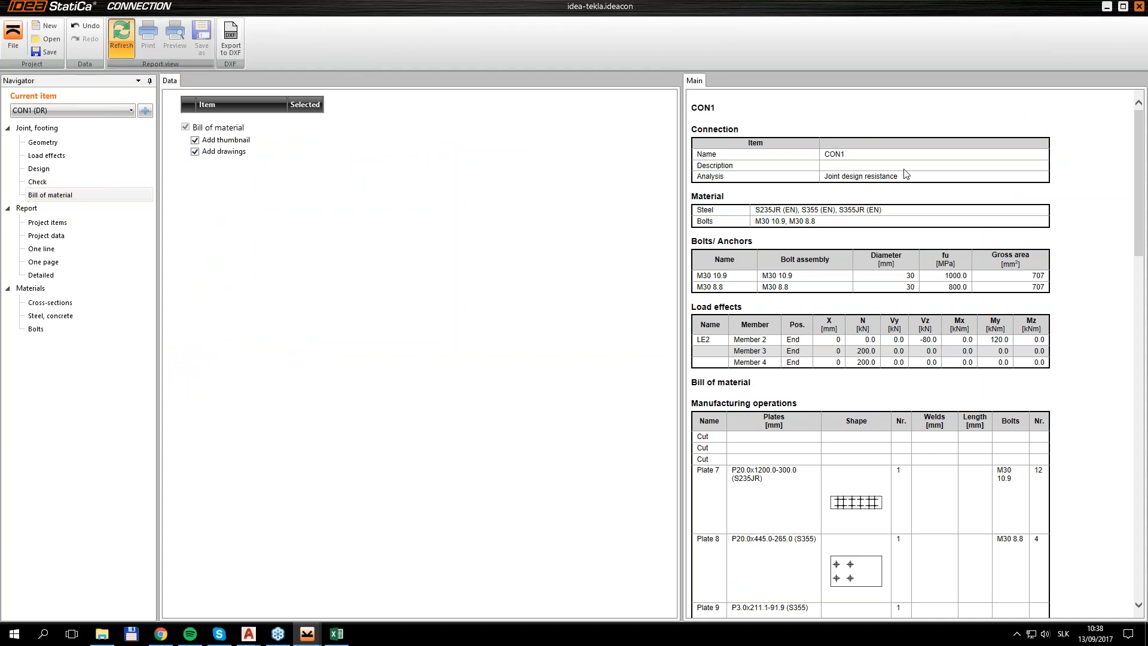
left_click_drag(681, 204, 565, 204)
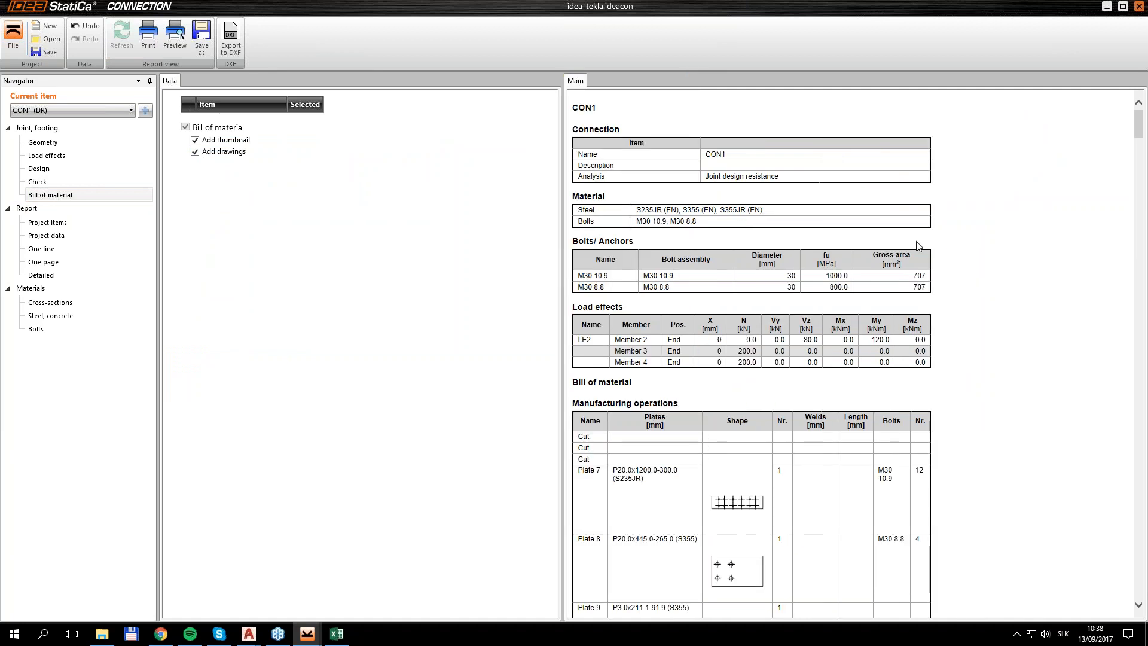
scroll(920, 257, "down", 8)
scroll(920, 257, "down", 15)
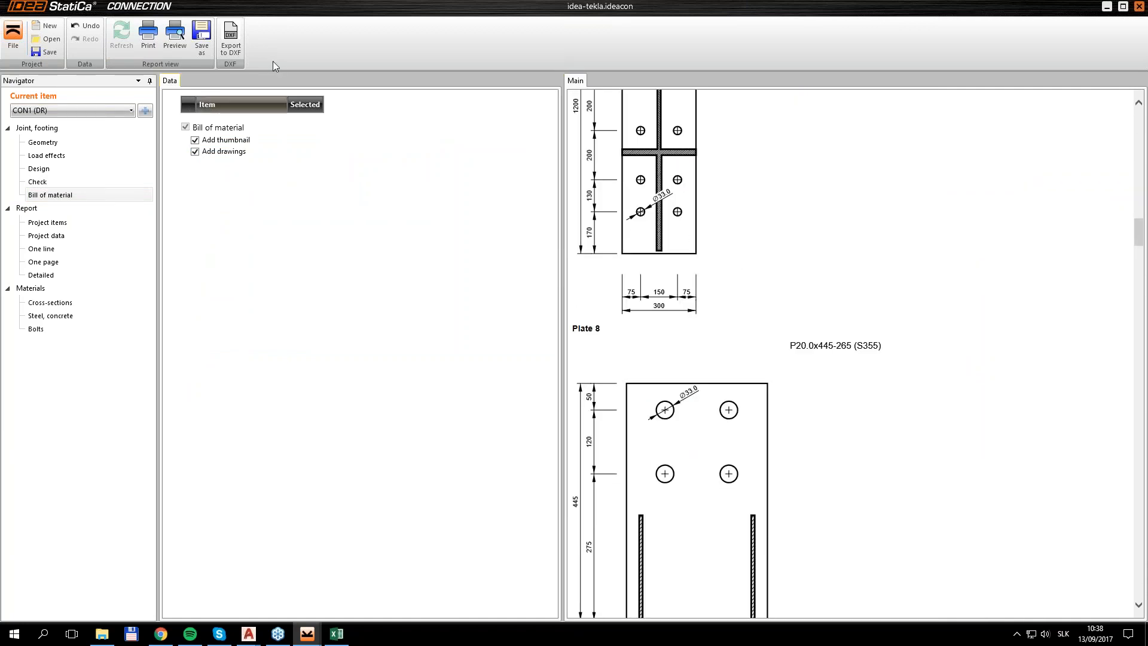
- Export the plate drawings to a DXF file named Drawing2 on the Desktop
left_click(233, 48)
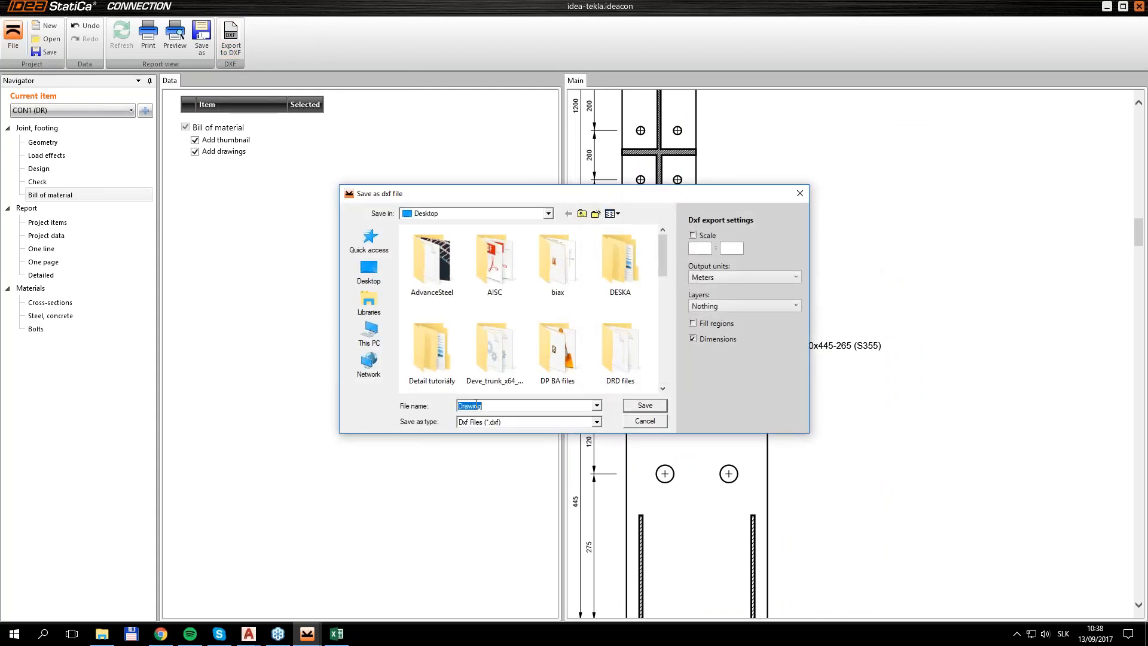
left_click(495, 406)
left_click(630, 409)
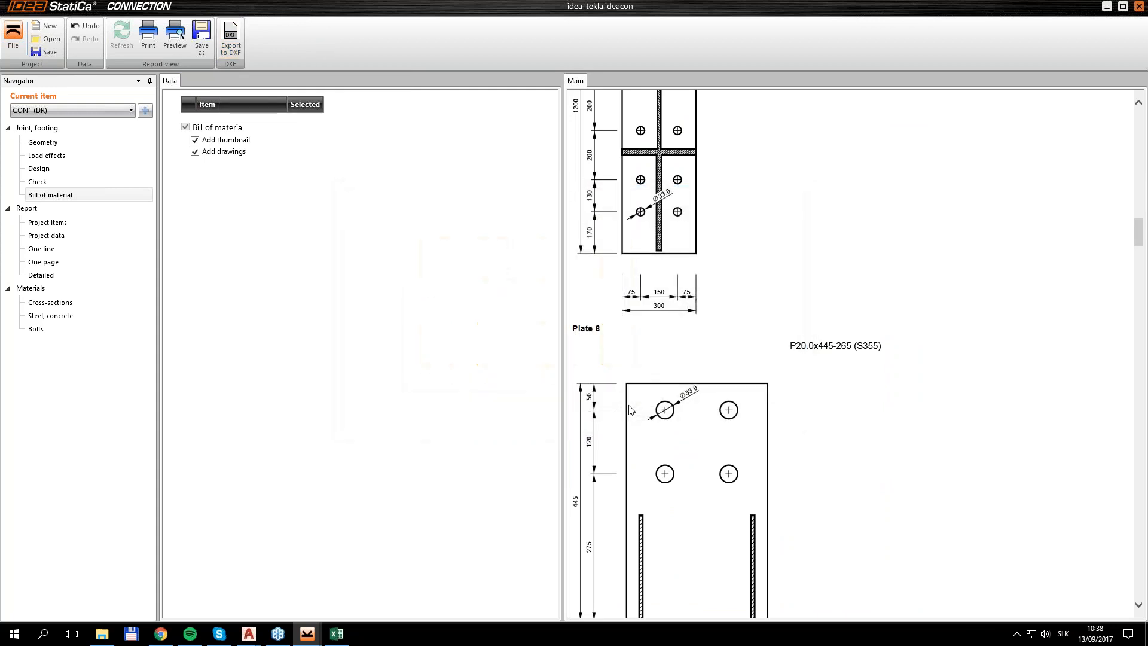
- Cancel AutoCAD's pending Save Drawing As dialog and open the exported Drawing2 DXF file from the desktop in AutoCAD
left_click(1110, 11)
left_click(730, 451)
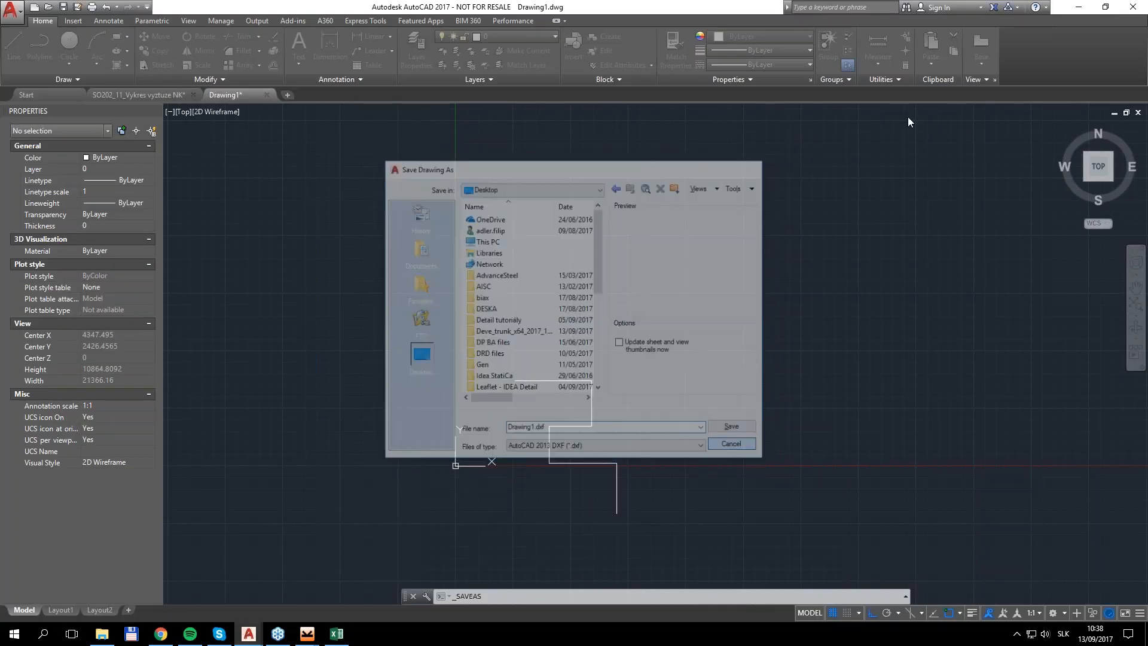
left_click(1075, 13)
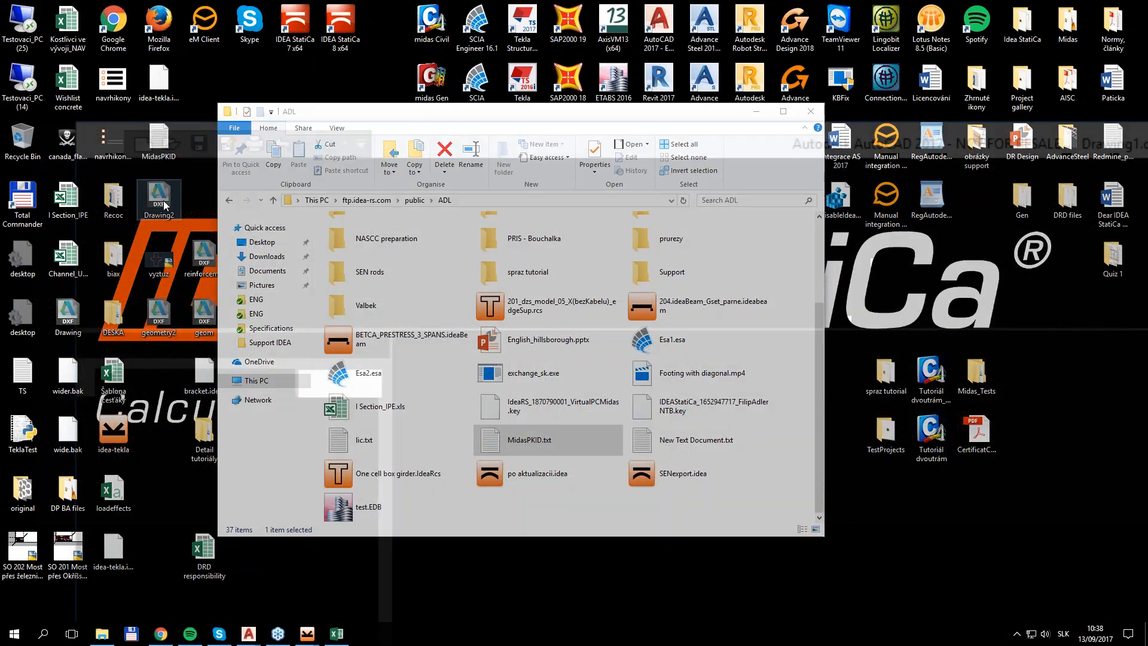
double_click(158, 197)
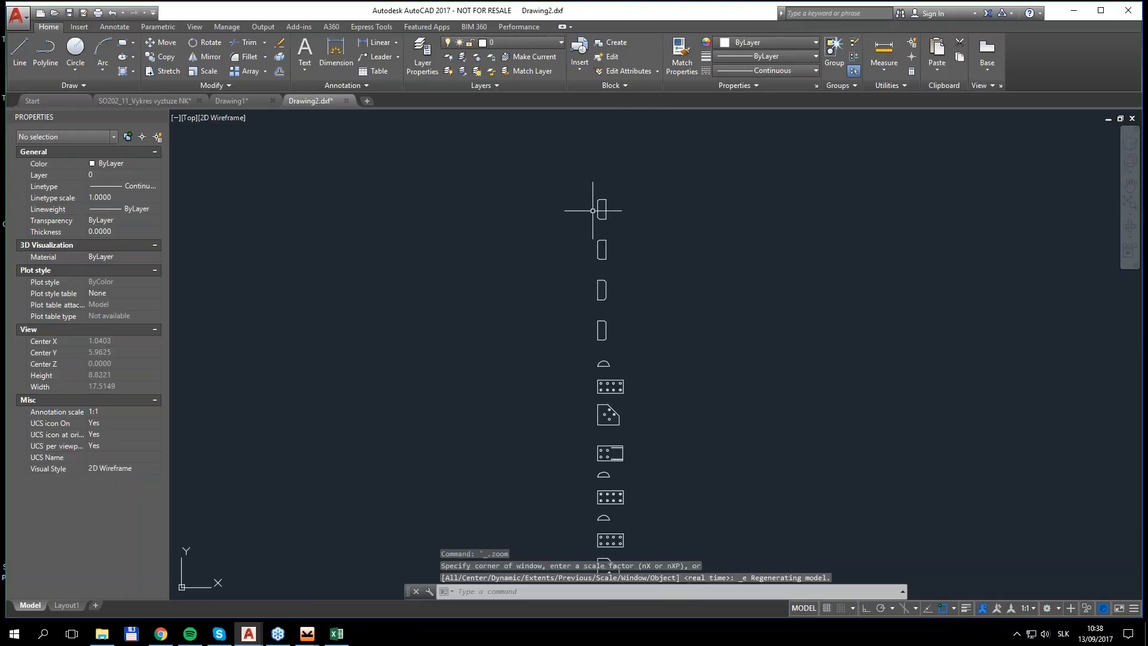
- Inspect the exported plate outlines and the bolt holes of the eight-hole plate in the drawing
scroll(598, 206, "up", 5)
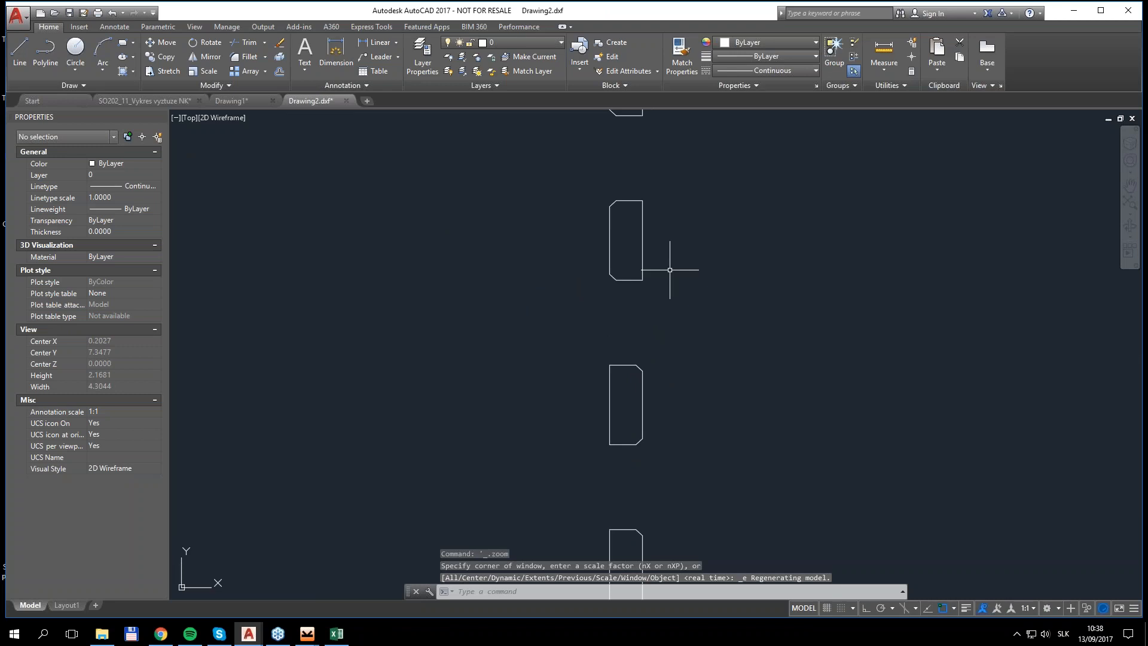
middle_click_drag(690, 520, 670, 150)
scroll(670, 149, "down", 2)
scroll(669, 308, "up", 2)
scroll(669, 308, "up", 3)
scroll(640, 337, "down", 5)
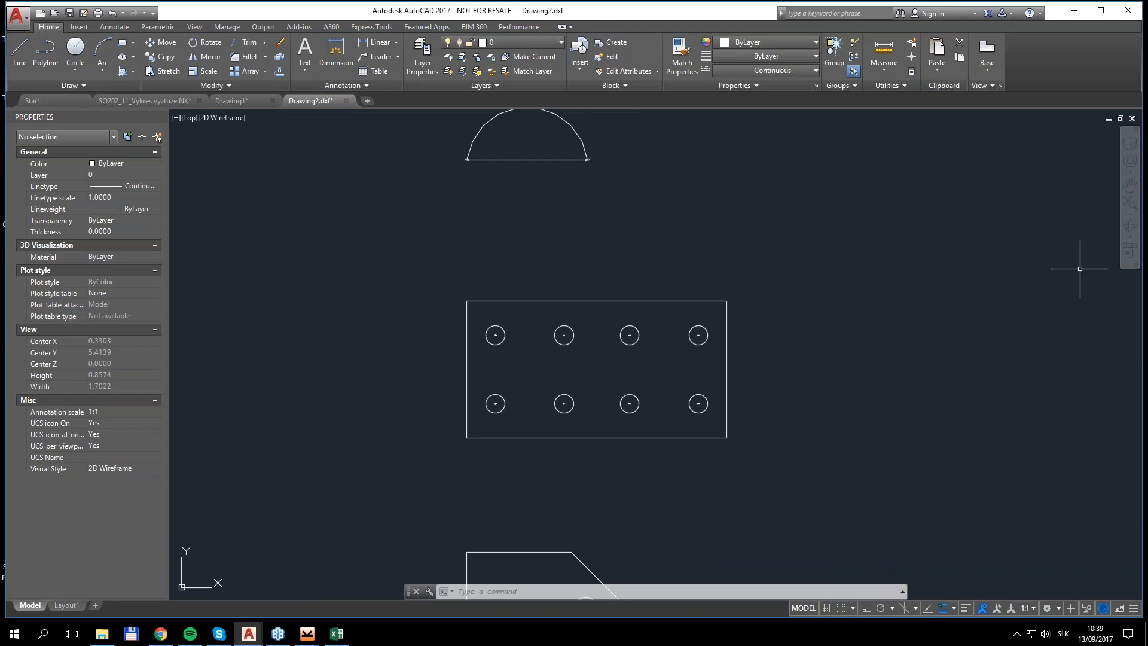
- Switch to Chrome, launch the IDEA Cloud Connection calculator and sign in with the saved credentials
key("alt+Tab")
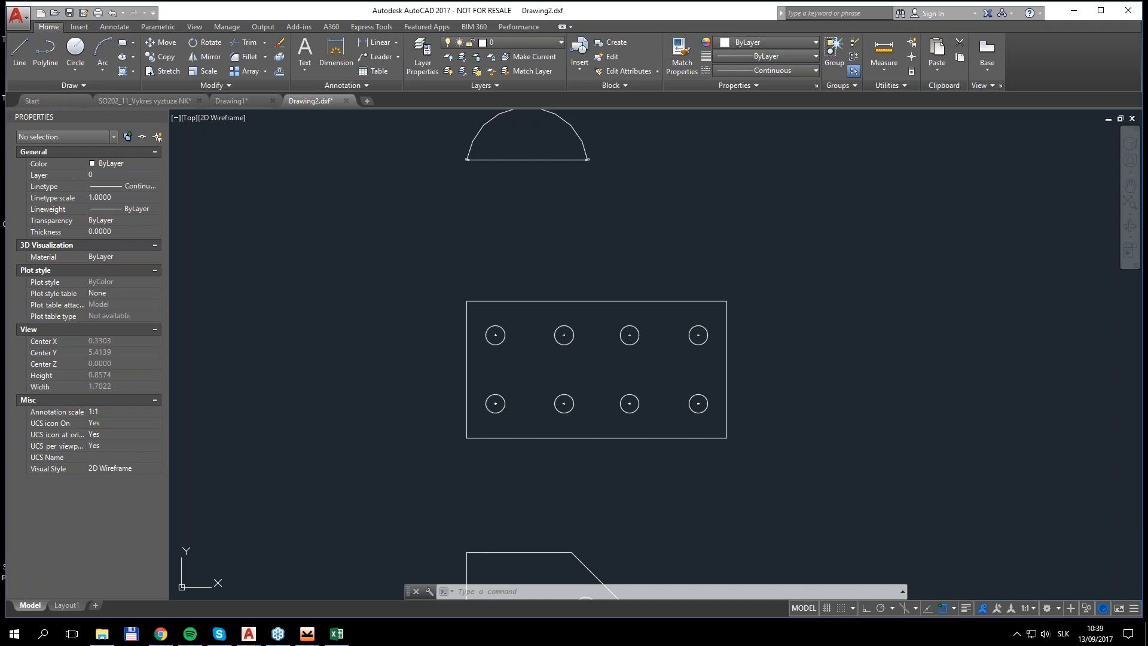
left_click(161, 633)
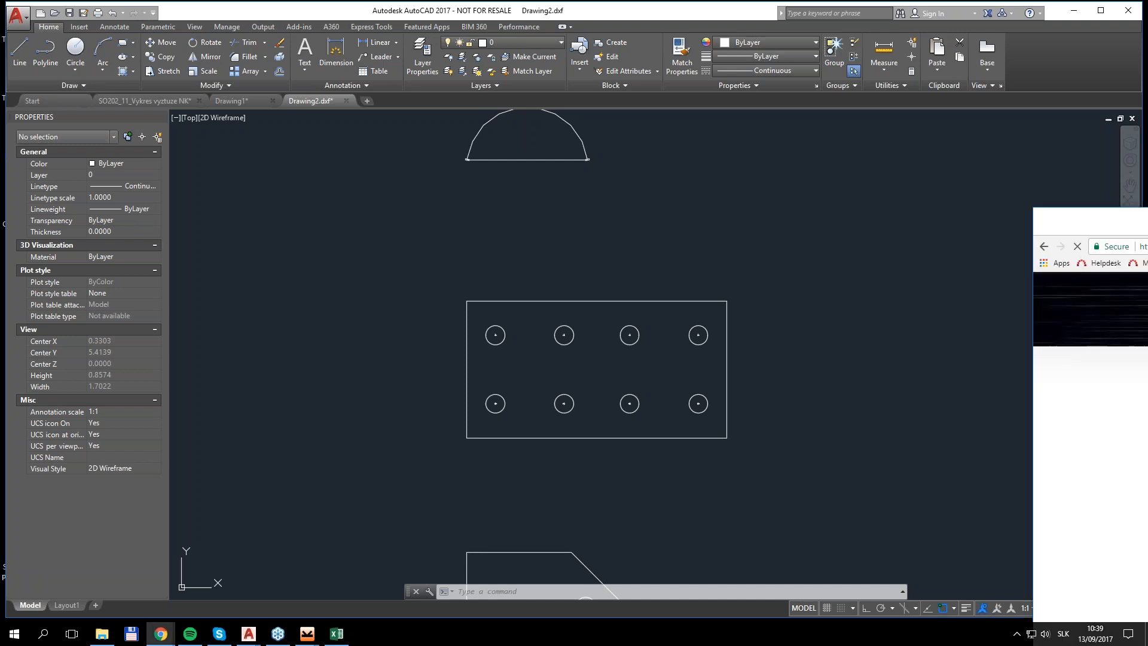
left_click_drag(945, 133, 321, 1)
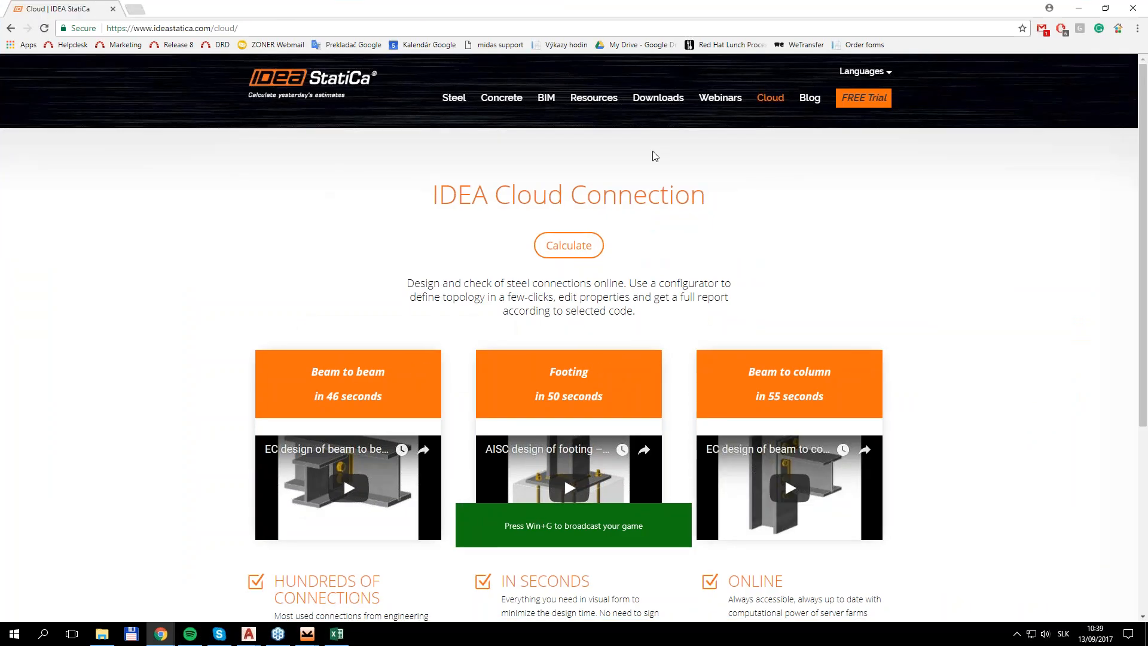
left_click(566, 246)
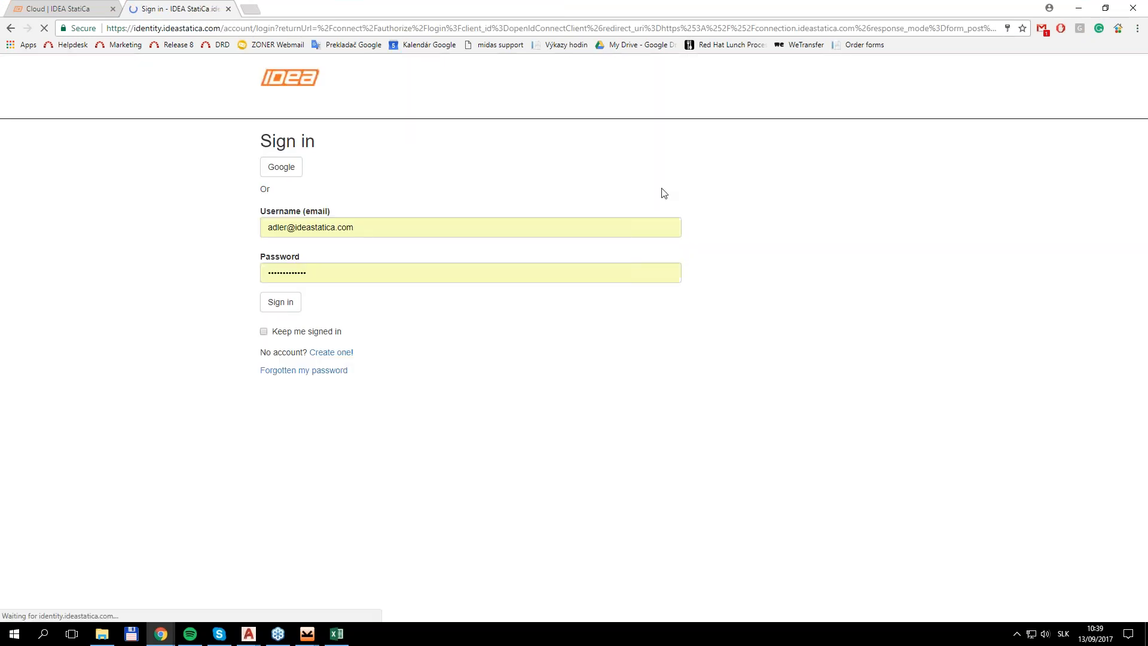
left_click(278, 302)
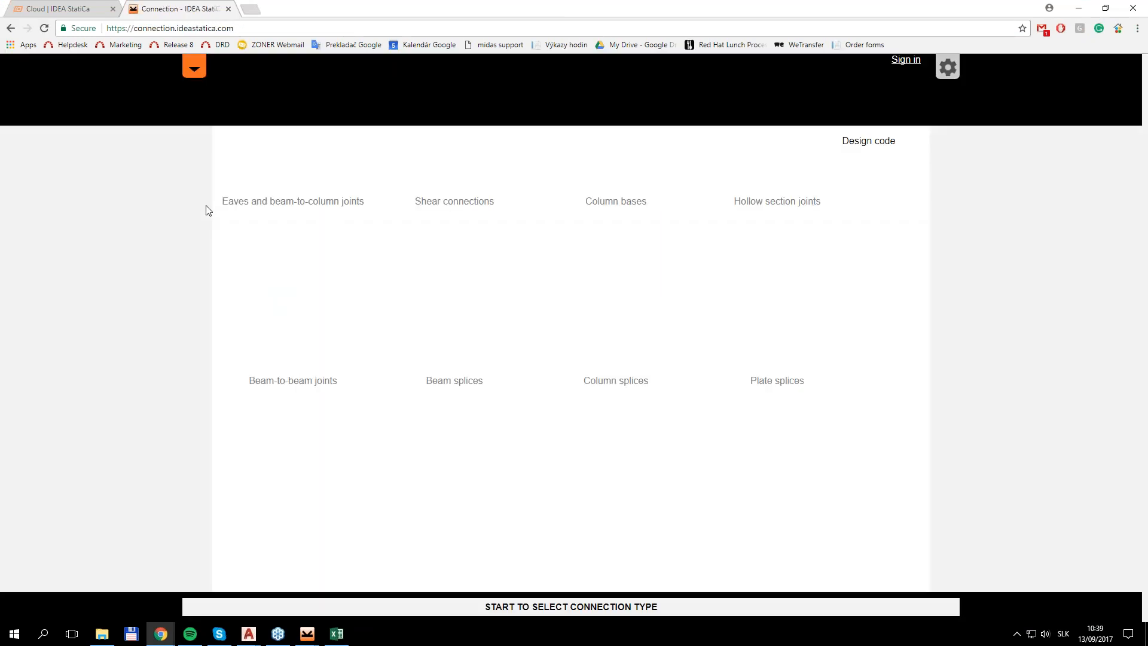
- Start a joint from the eaves and beam-to-column category and make its connection bolted
left_click(306, 228)
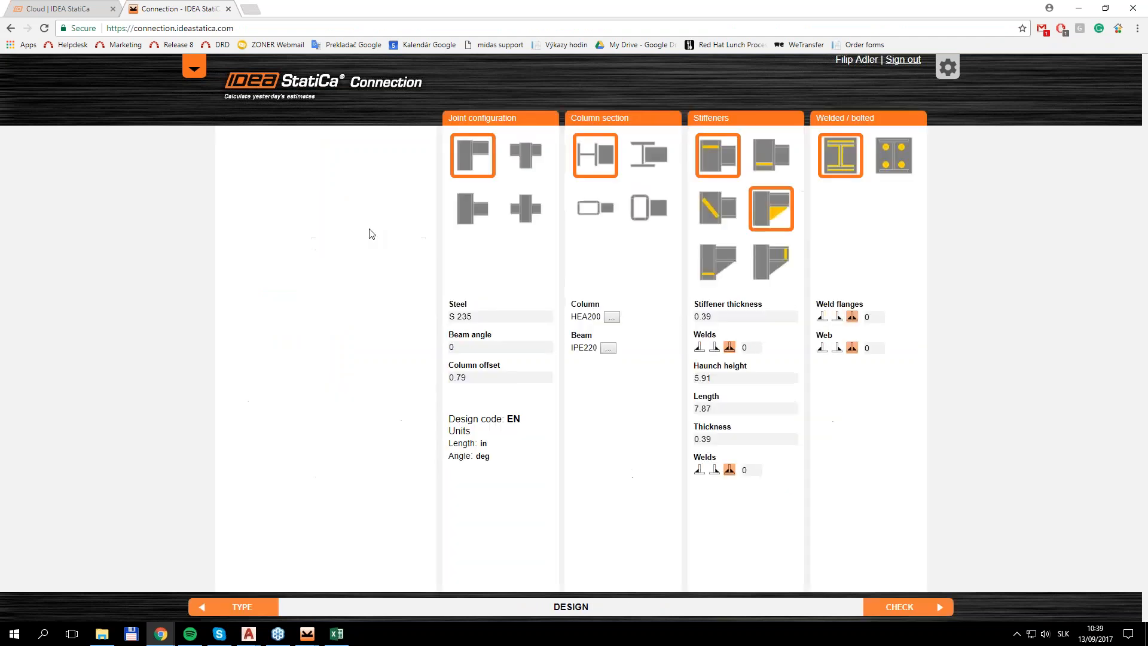
left_click(894, 157)
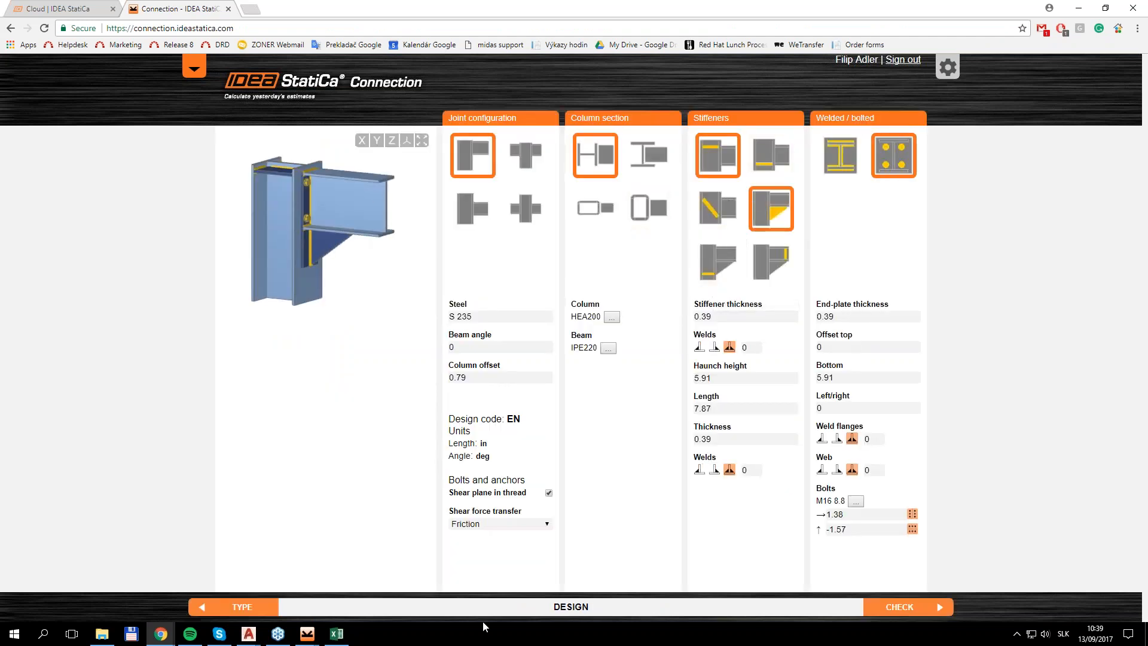
- Export the bolted joint to DWG, open the downloaded connection.dwg in AutoCAD and zoom to the drawing's extents
left_click(194, 69)
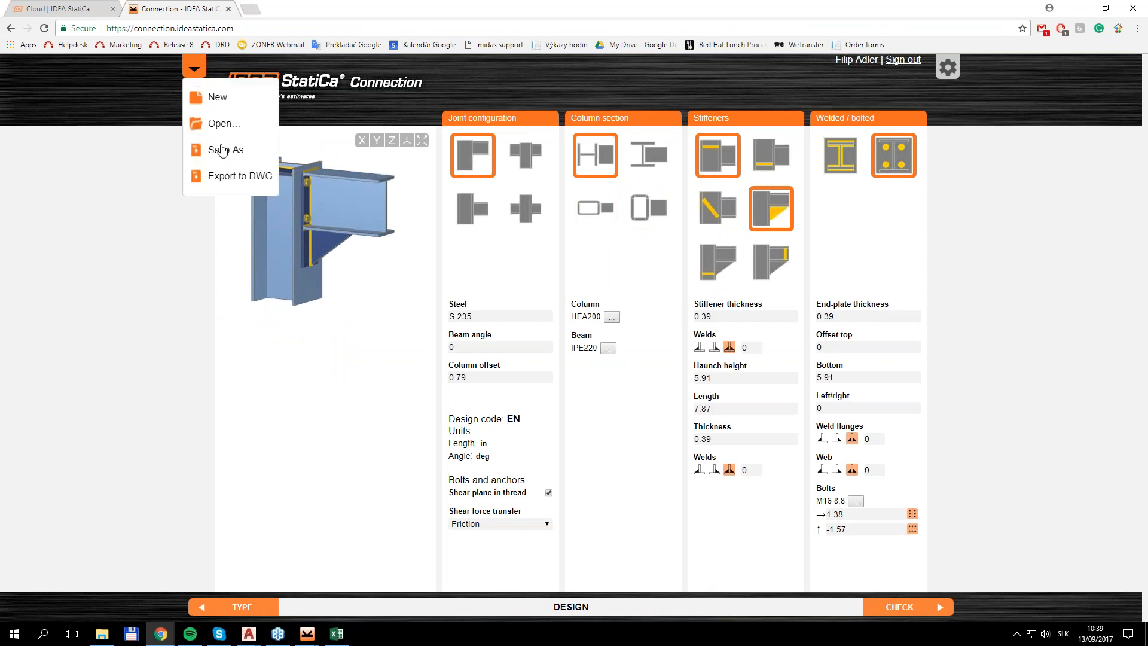
left_click(234, 177)
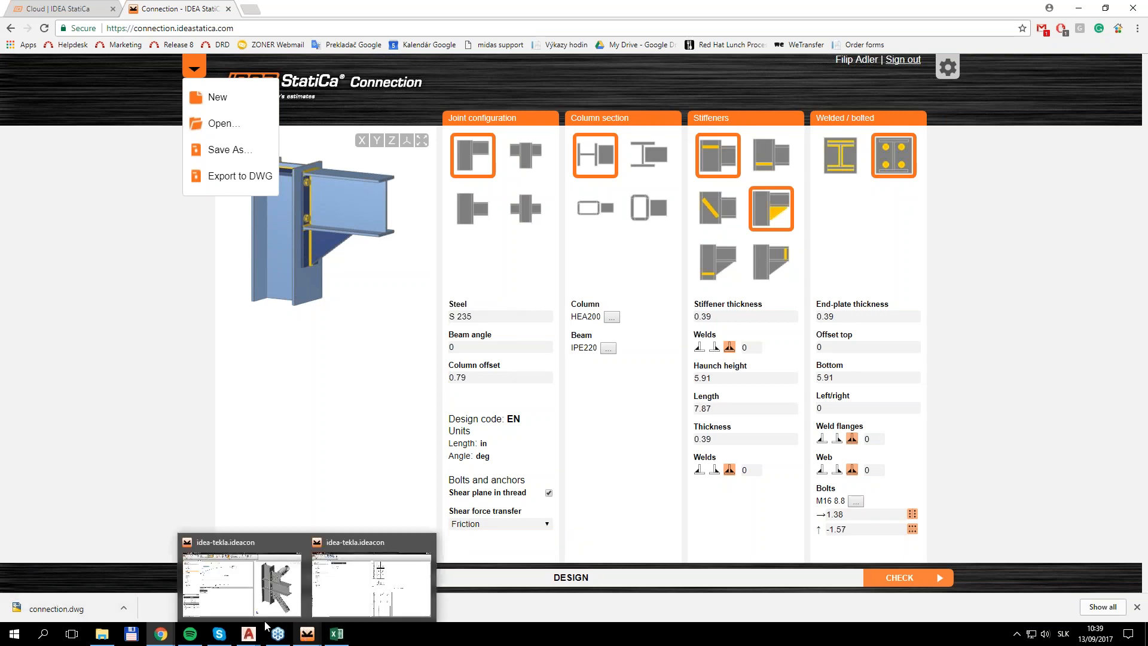
left_click(59, 609)
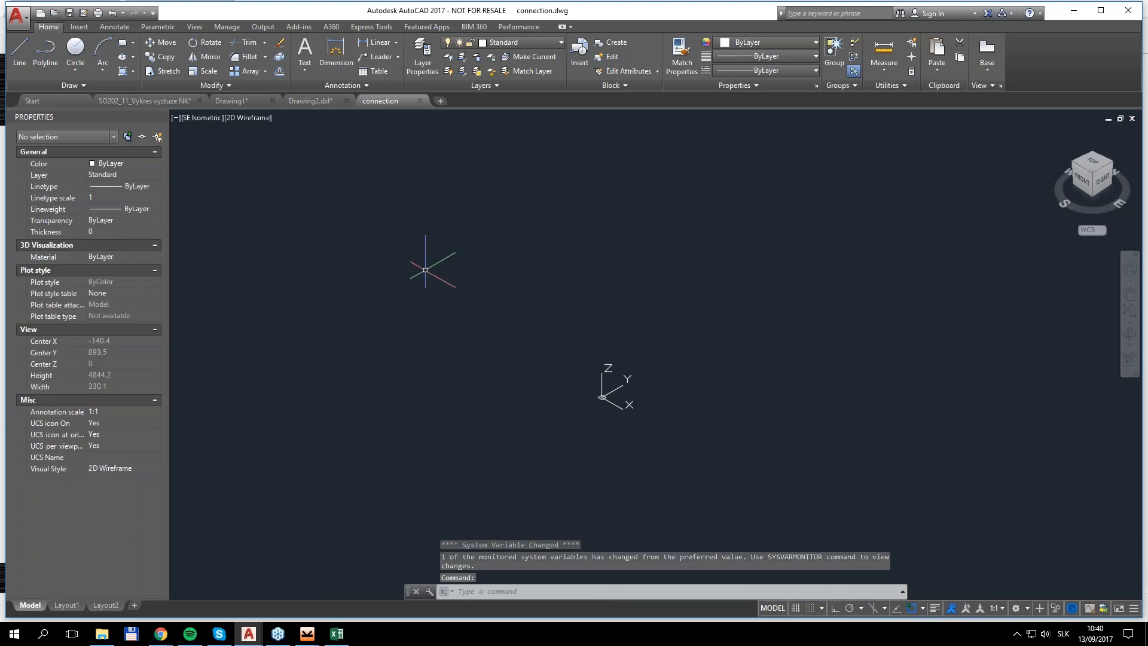
middle_click(443, 264)
middle_click(444, 264)
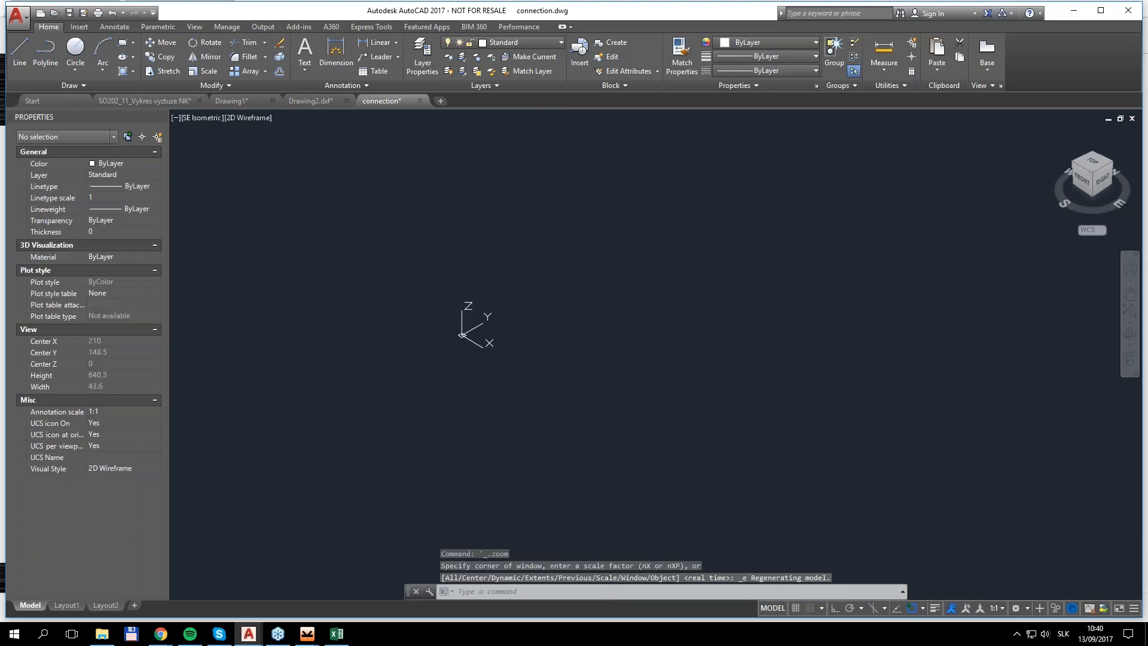
- Search the connection.dwg model space around the origin for the exported joint geometry
middle_click_drag(510, 302, 612, 292)
scroll(562, 338, "up", 8)
scroll(585, 210, "up", 8)
scroll(584, 238, "down", 8)
scroll(645, 274, "down", 20)
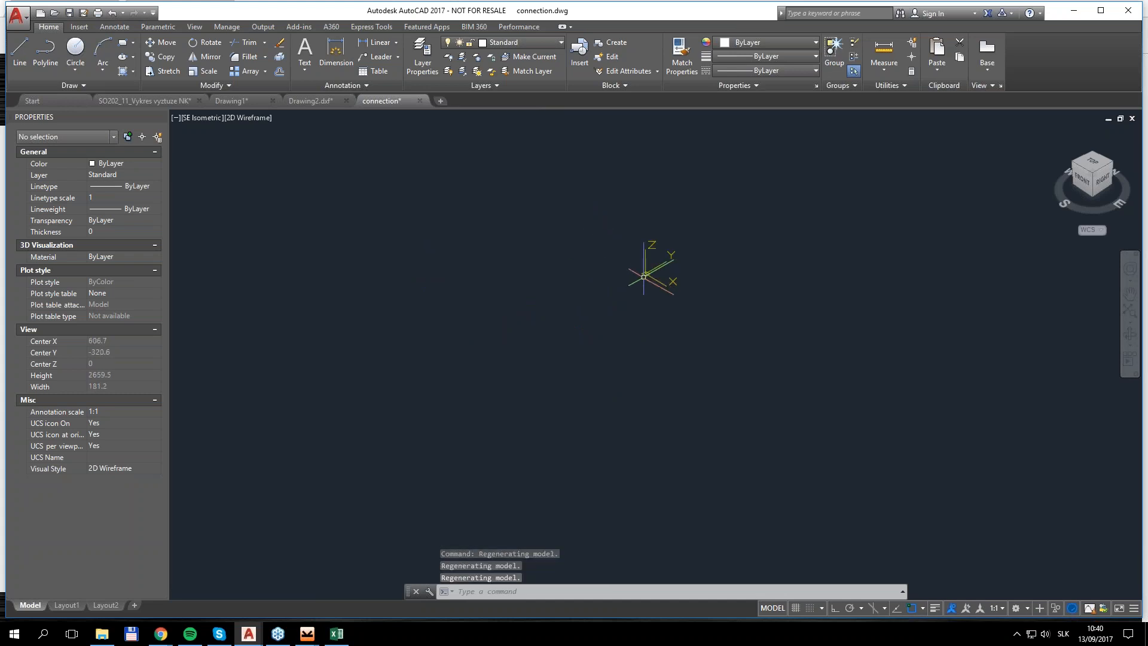
middle_click_drag(676, 269, 570, 371)
scroll(570, 371, "up", 6)
scroll(415, 429, "up", 8)
scroll(623, 124, "up", 4)
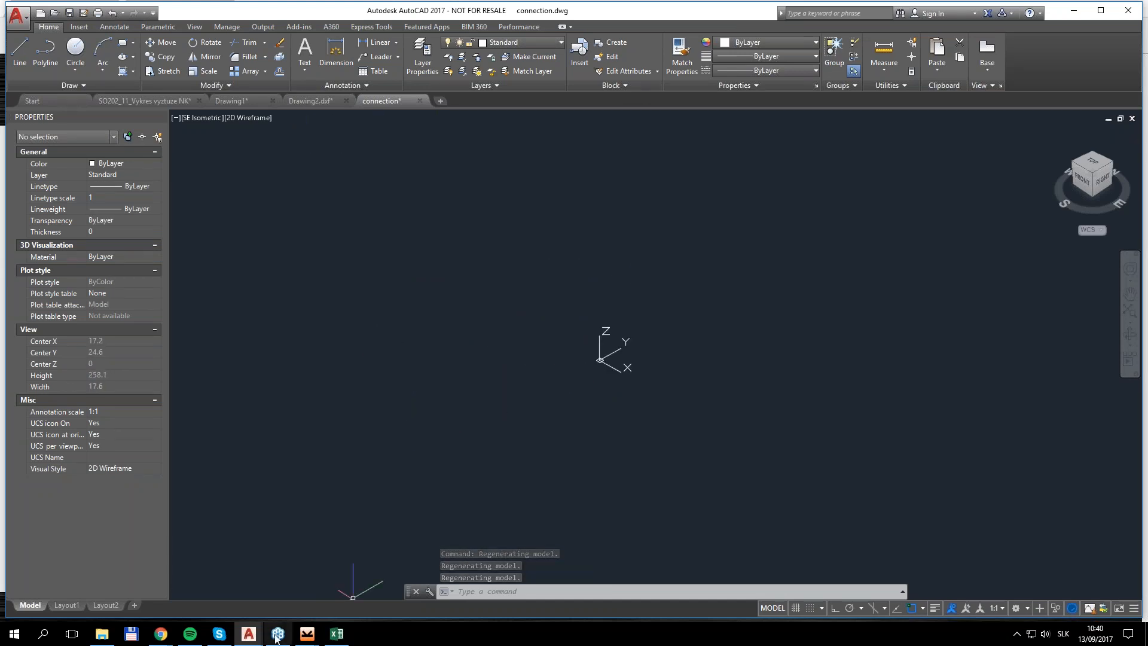
- Switch back to the cloud Connection calculator in Chrome and dismiss its open file menu
mouse_move(167, 635)
left_click(226, 577)
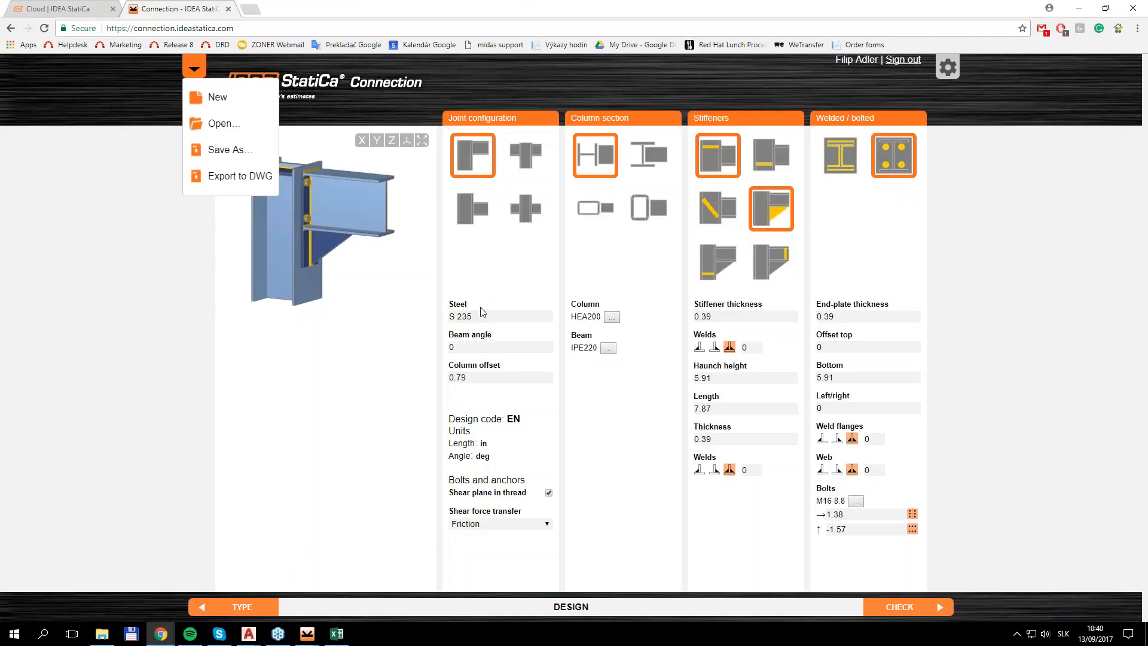
left_click(33, 232)
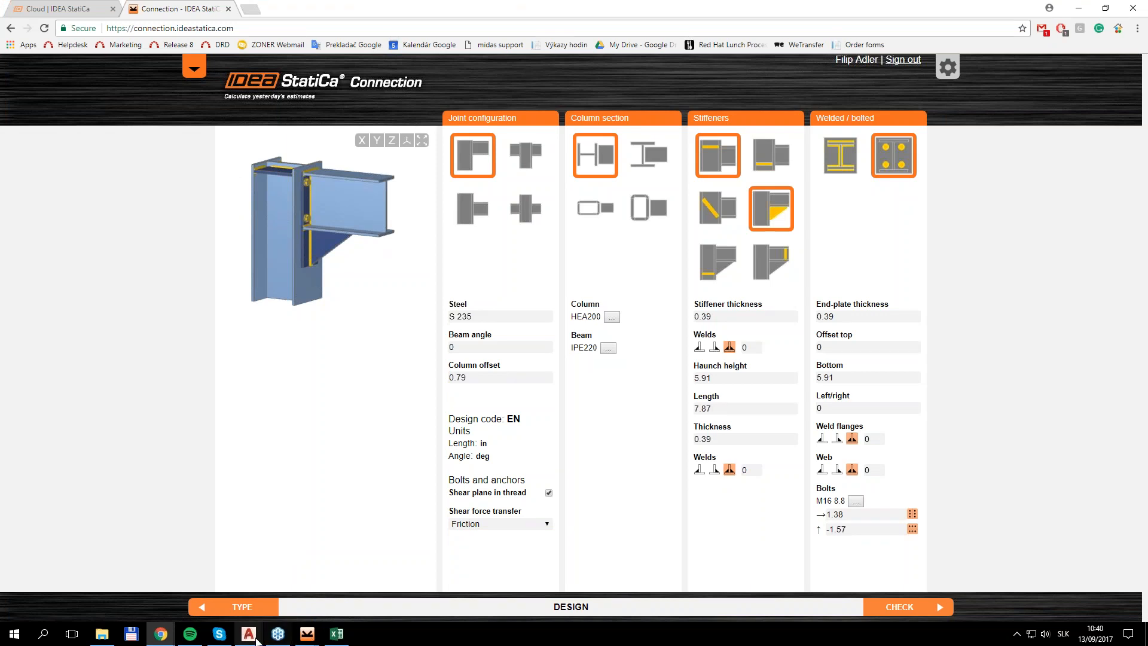
- Switch to IDEA StatiCa Connection and look through the Tekla joint's manufacturing operations, plate checks and bolt checks
mouse_move(256, 639)
left_click(308, 638)
left_click(336, 592)
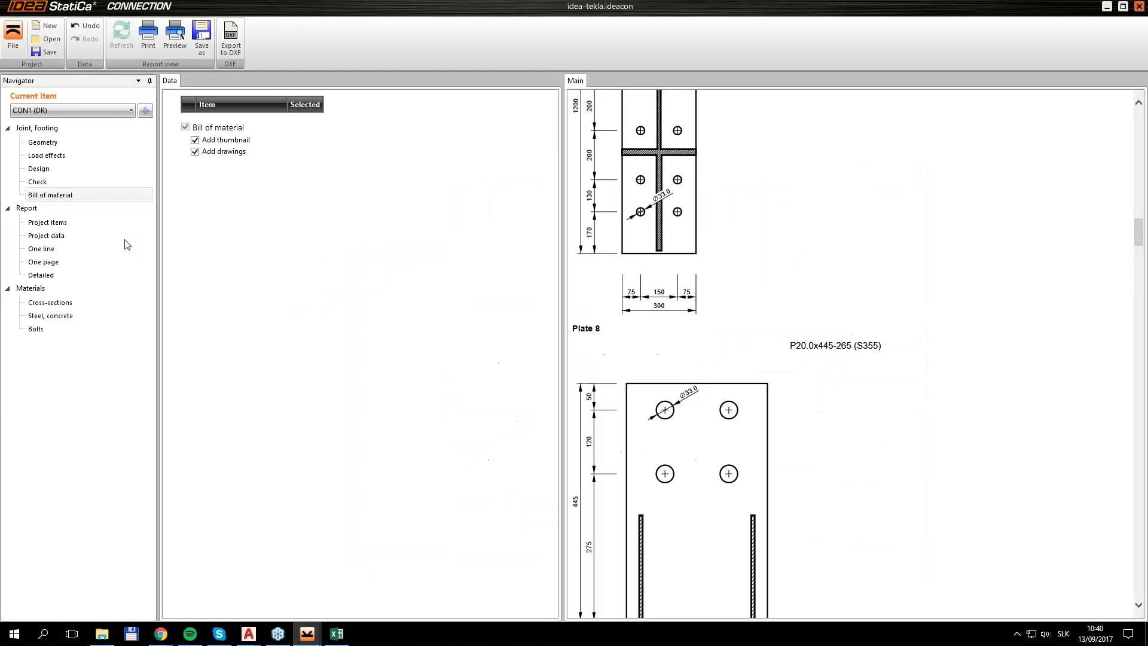
left_click(70, 171)
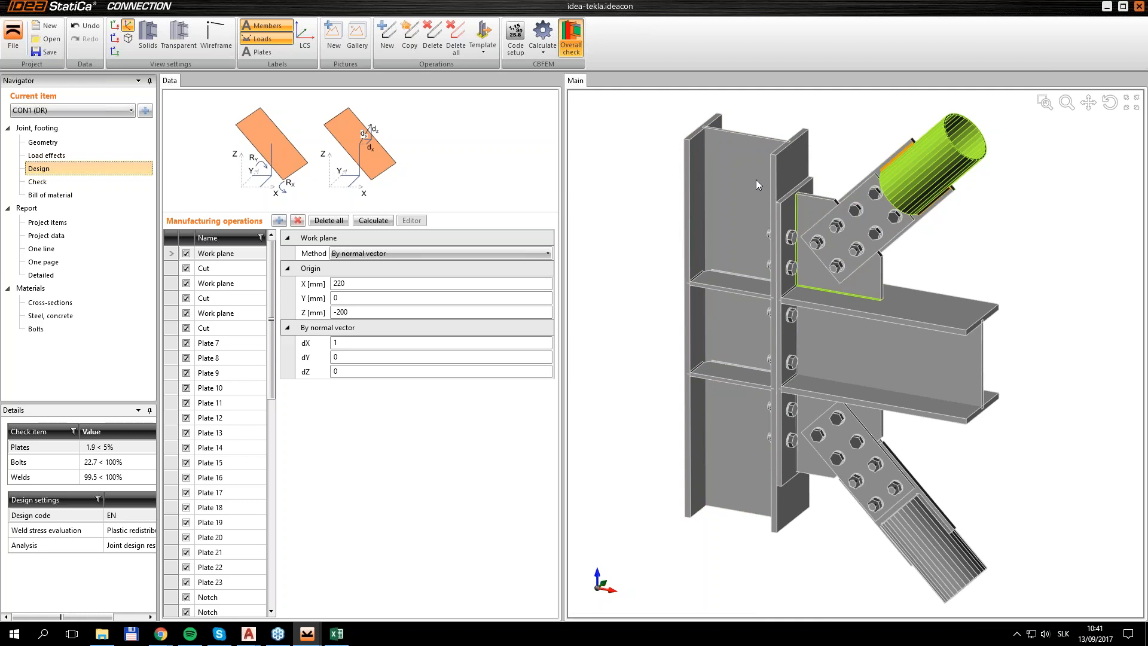
left_click(51, 184)
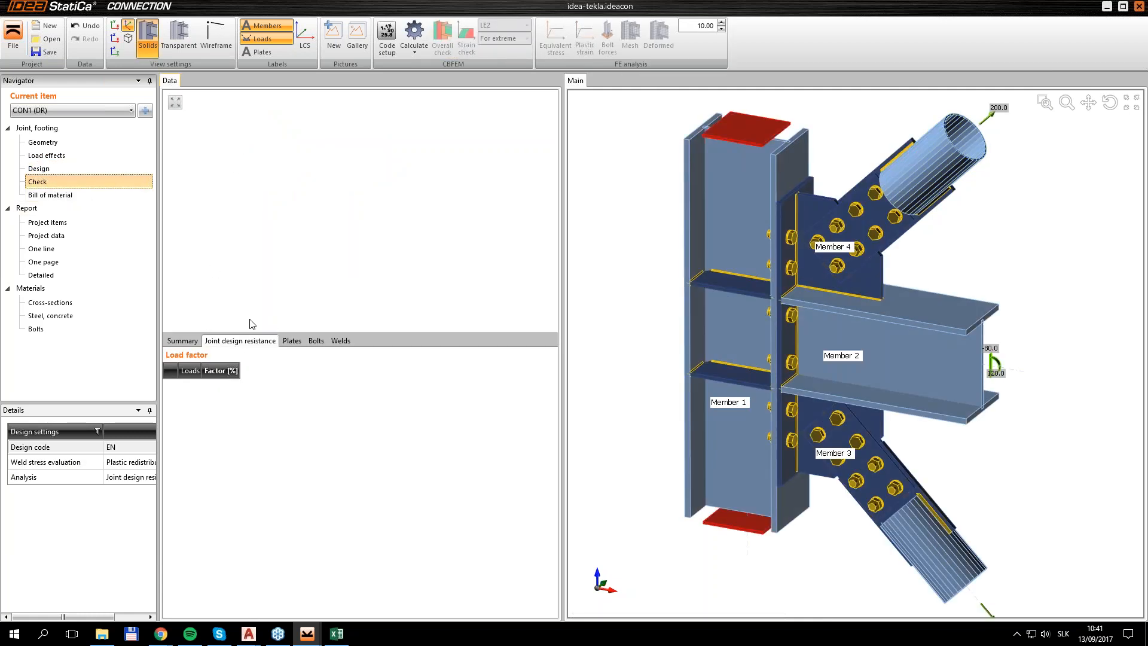
left_click(289, 342)
left_click(317, 342)
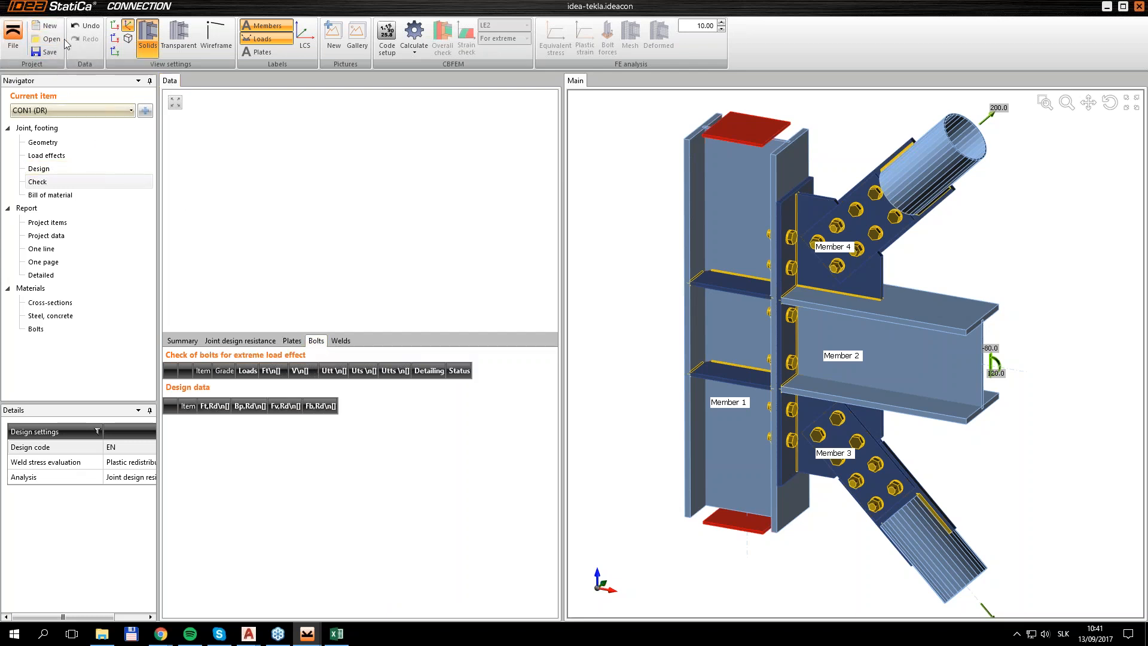
- Start a new project with the topology of a continuous column and one side beam, leaving the idea-tekla project
left_click(50, 26)
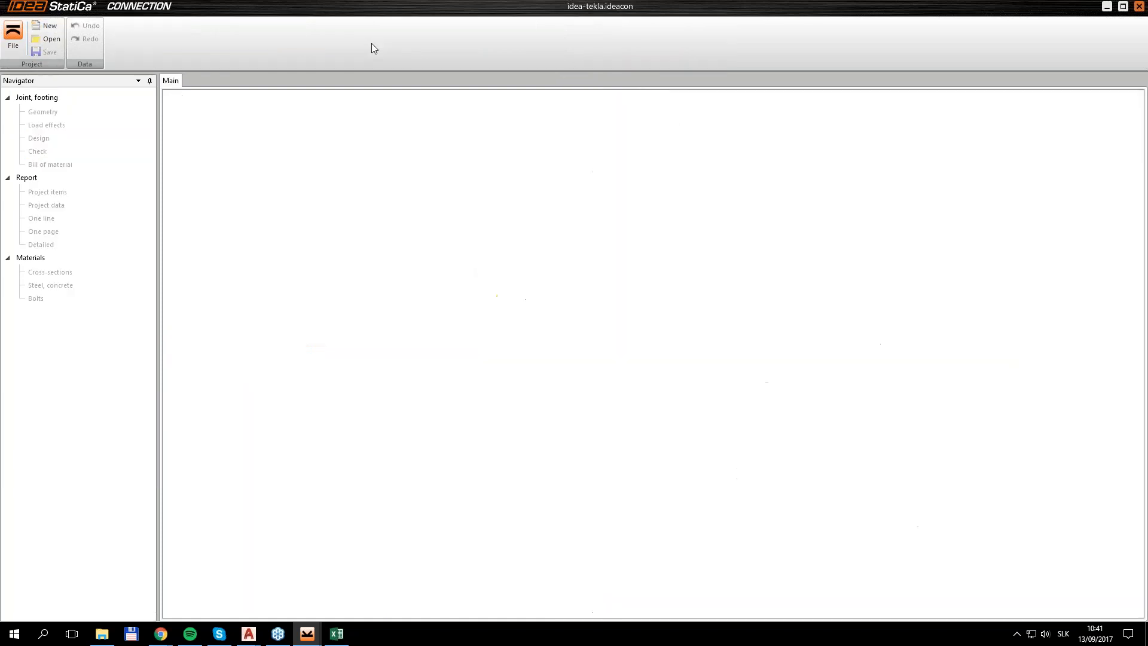
left_click(482, 336)
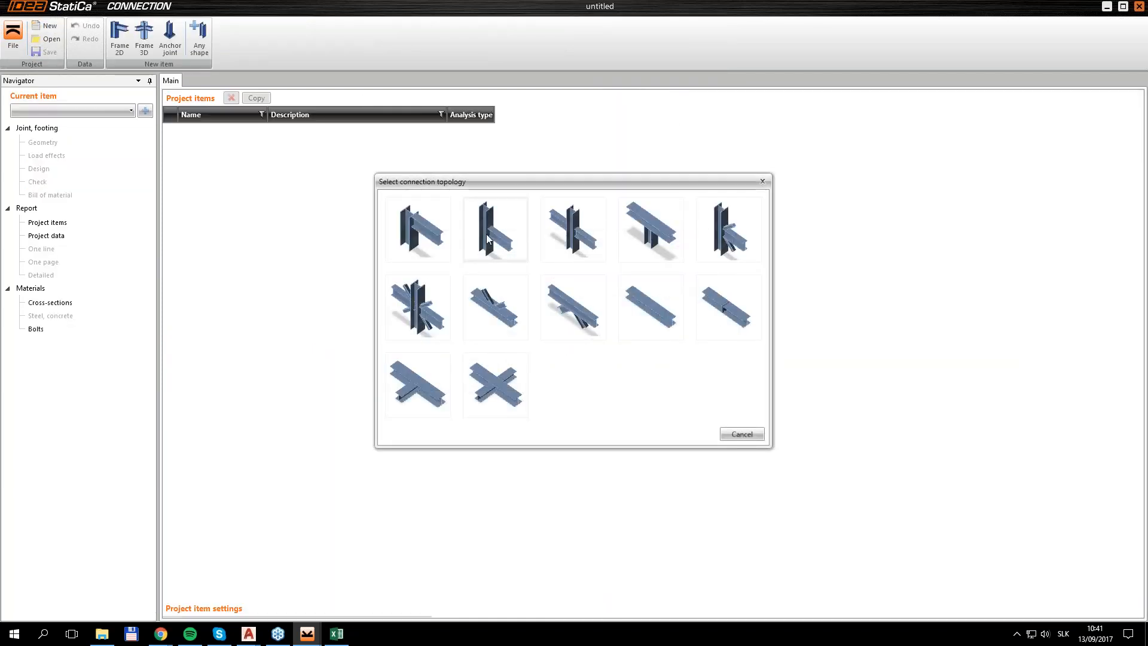
left_click(487, 238)
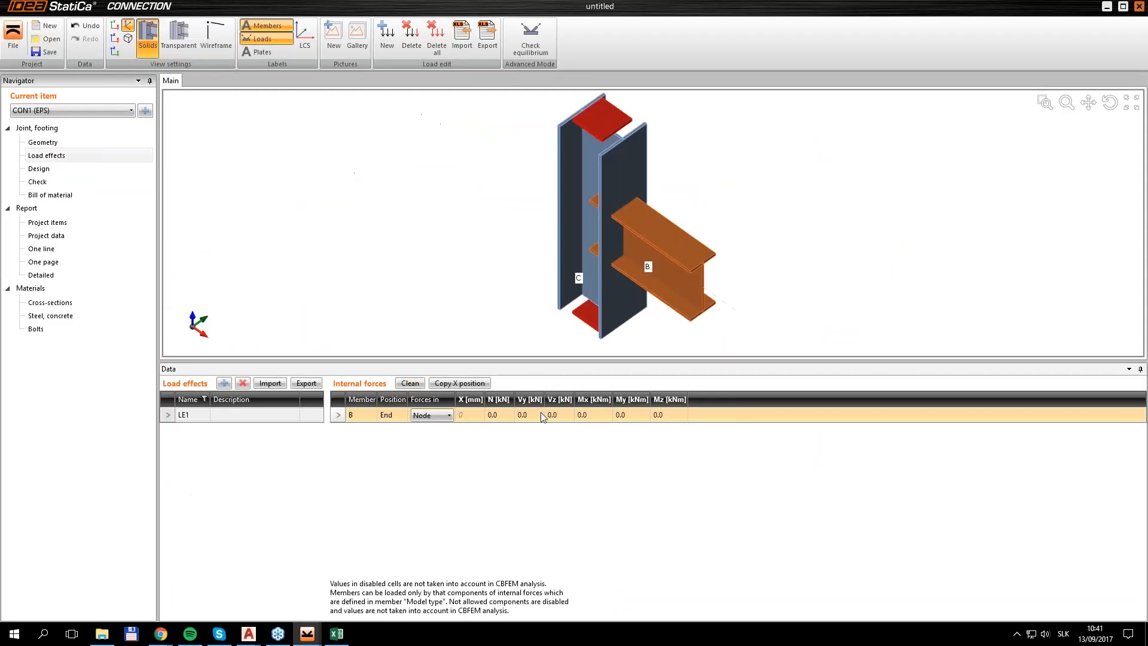
- Load beam B in load effect LE1 with Vz -20 kN and My 20 kNm
left_click(551, 415)
key("Tab")
key("Tab")
type("20")
key("Tab")
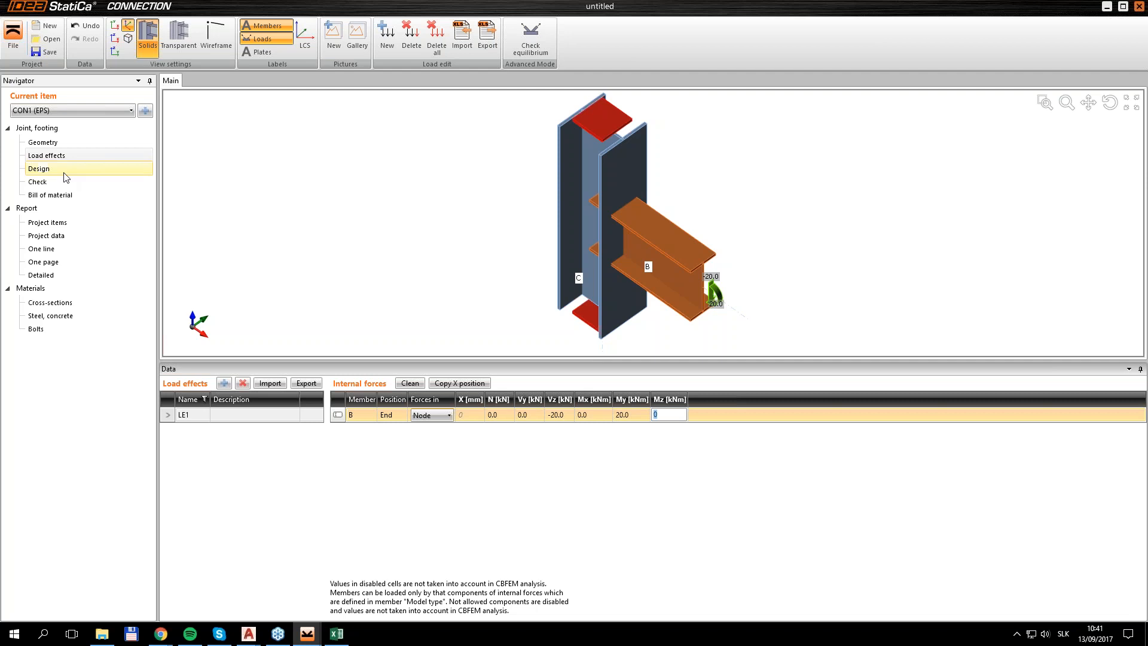
- Apply the skuška template to the joint with M20 8.8 as the default bolt and try to calculate the check
left_click(64, 172)
left_click(496, 50)
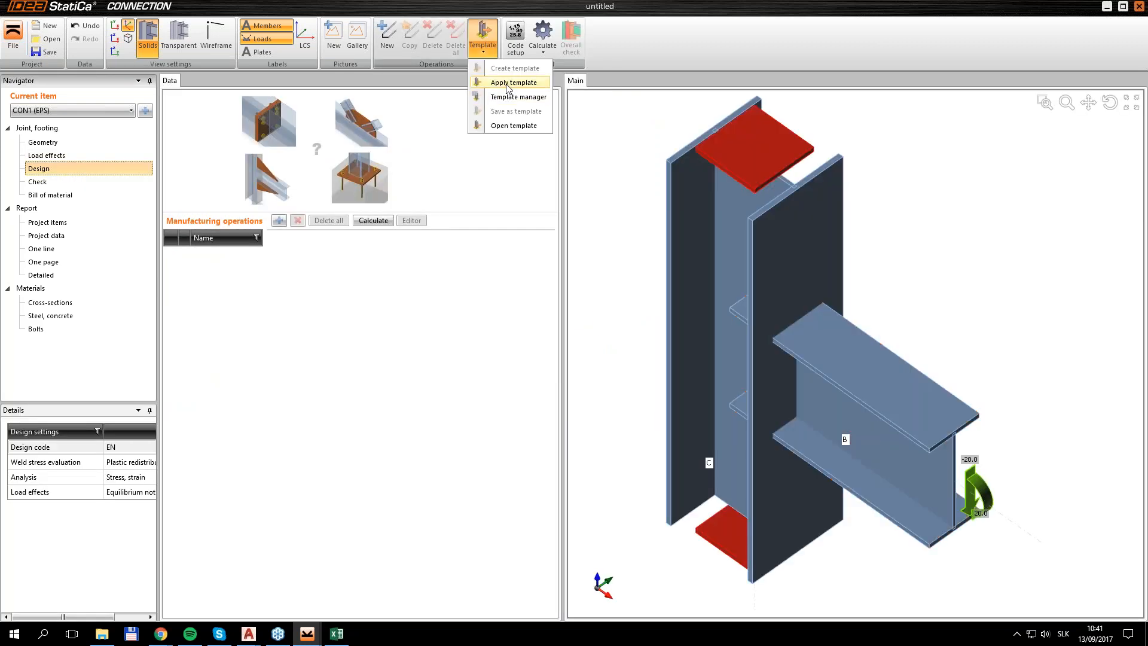
left_click(509, 83)
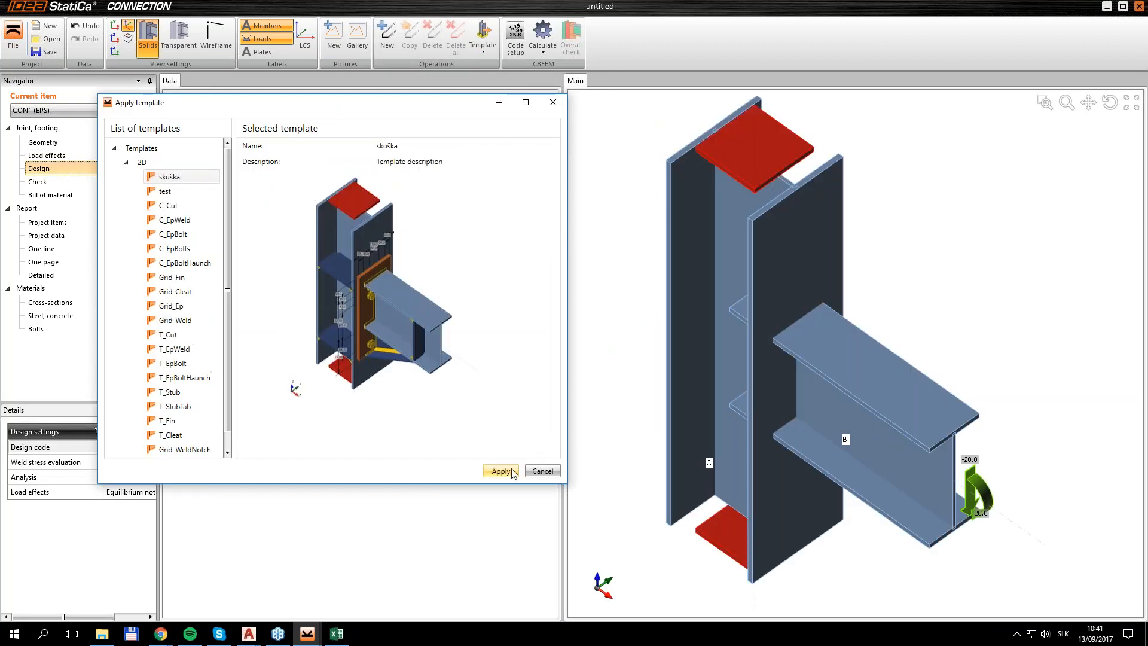
left_click(500, 471)
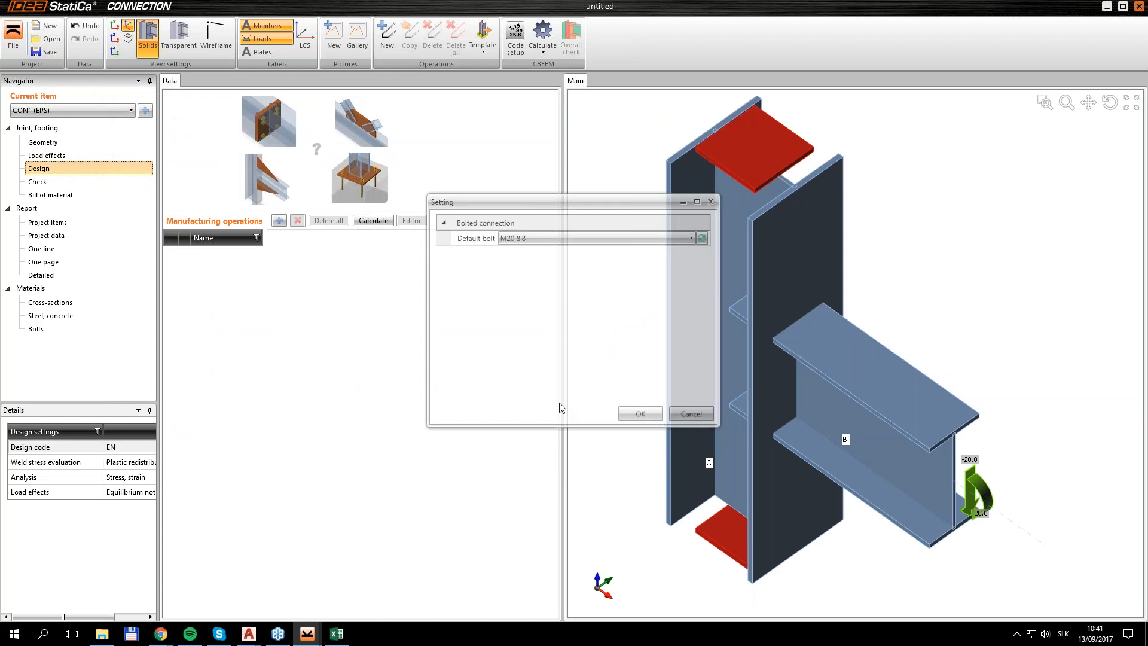
left_click(624, 415)
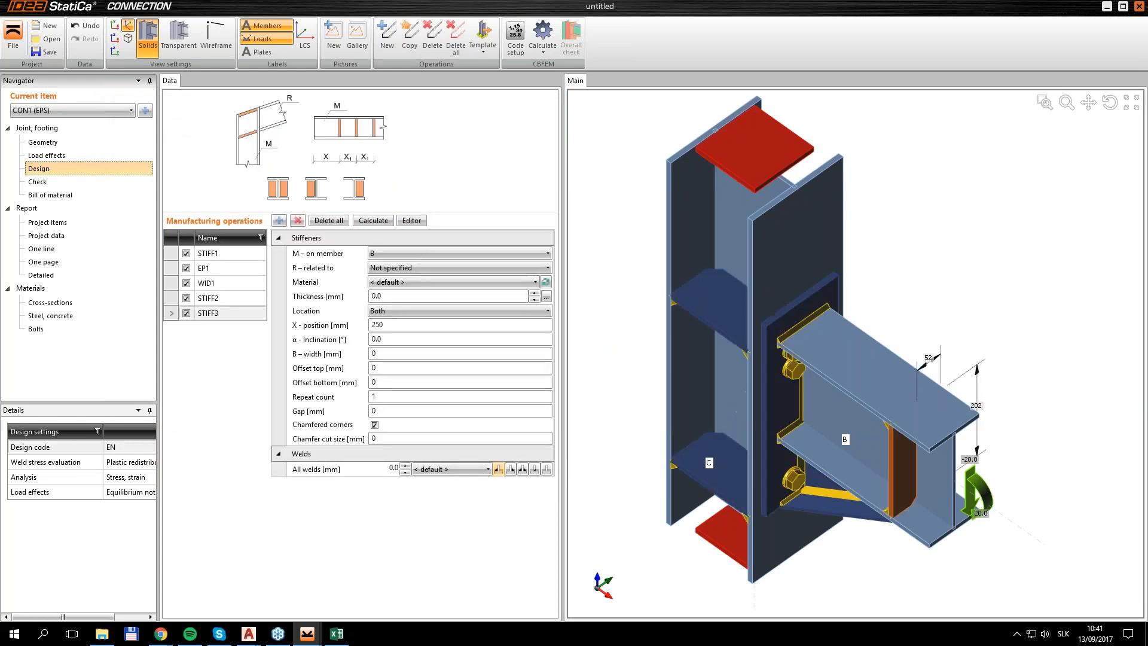
left_click(37, 182)
left_click(417, 45)
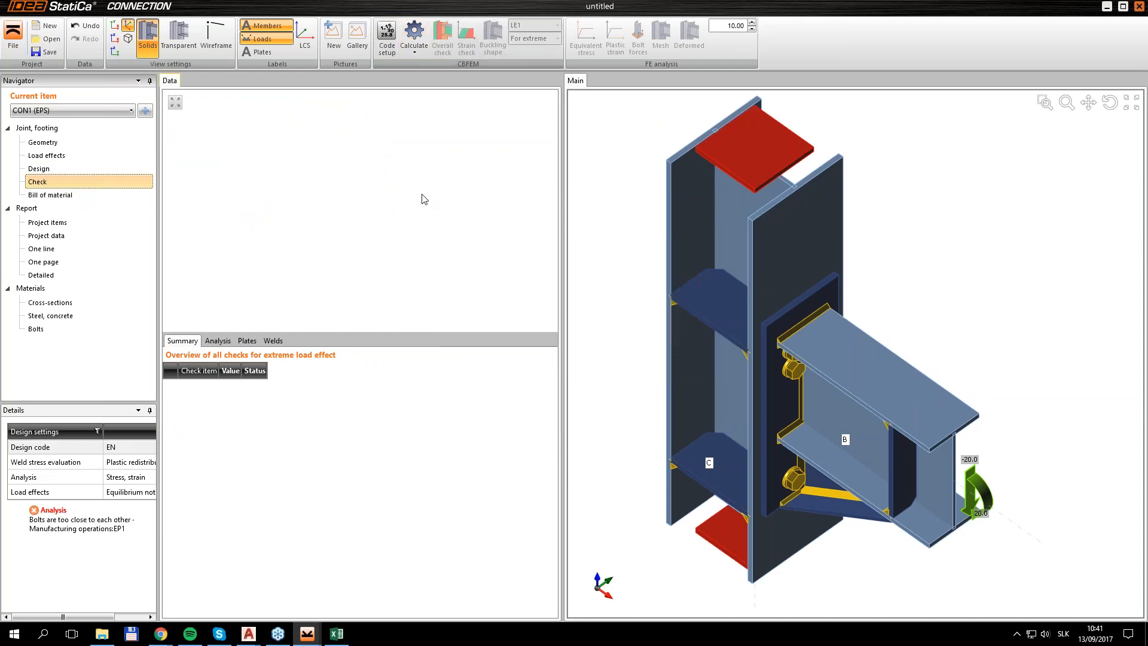
- Remove the -75 mm layer from the end plate's top bolt layers, leaving only -35 mm
left_click(57, 173)
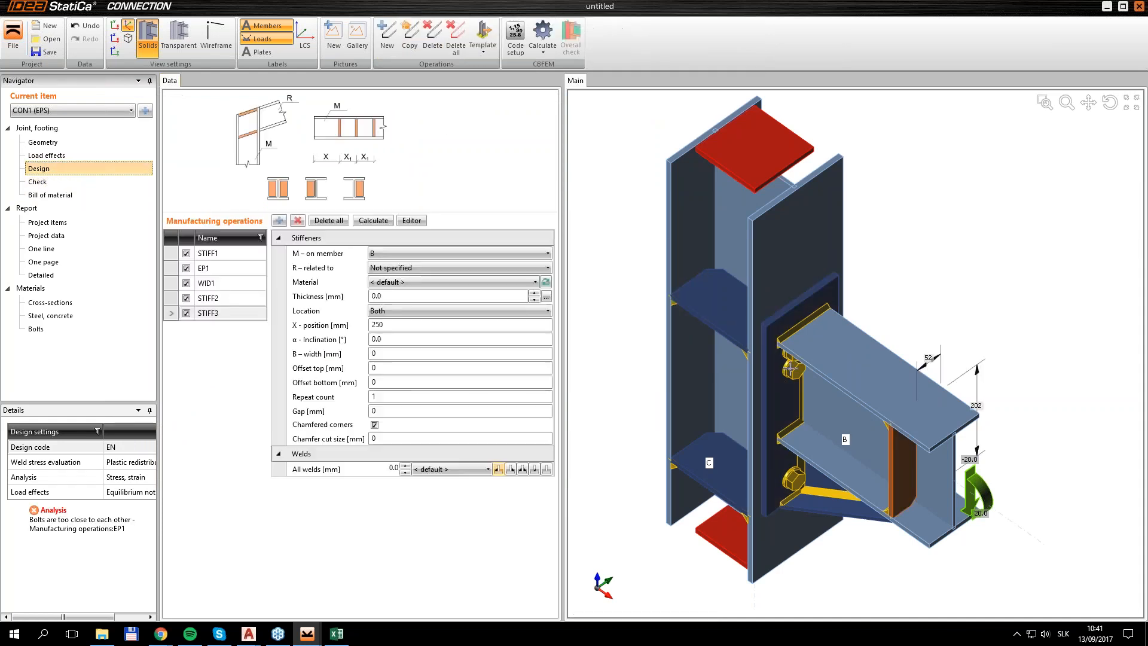
left_click(389, 473)
double_click(391, 471)
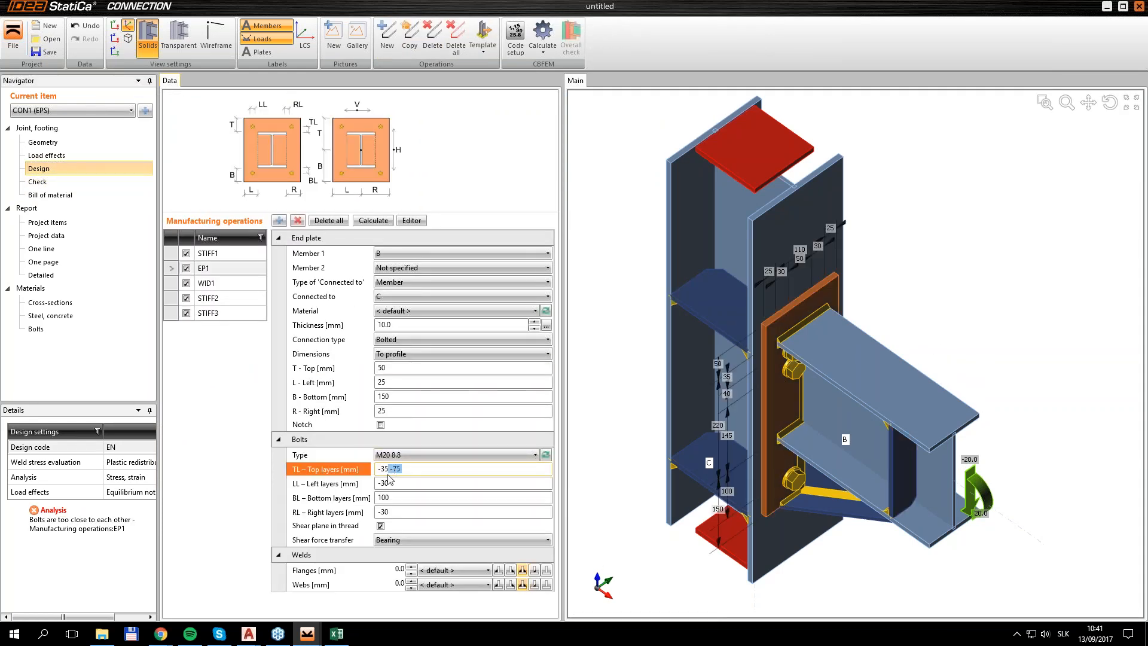
key("BackSpace")
key("Tab")
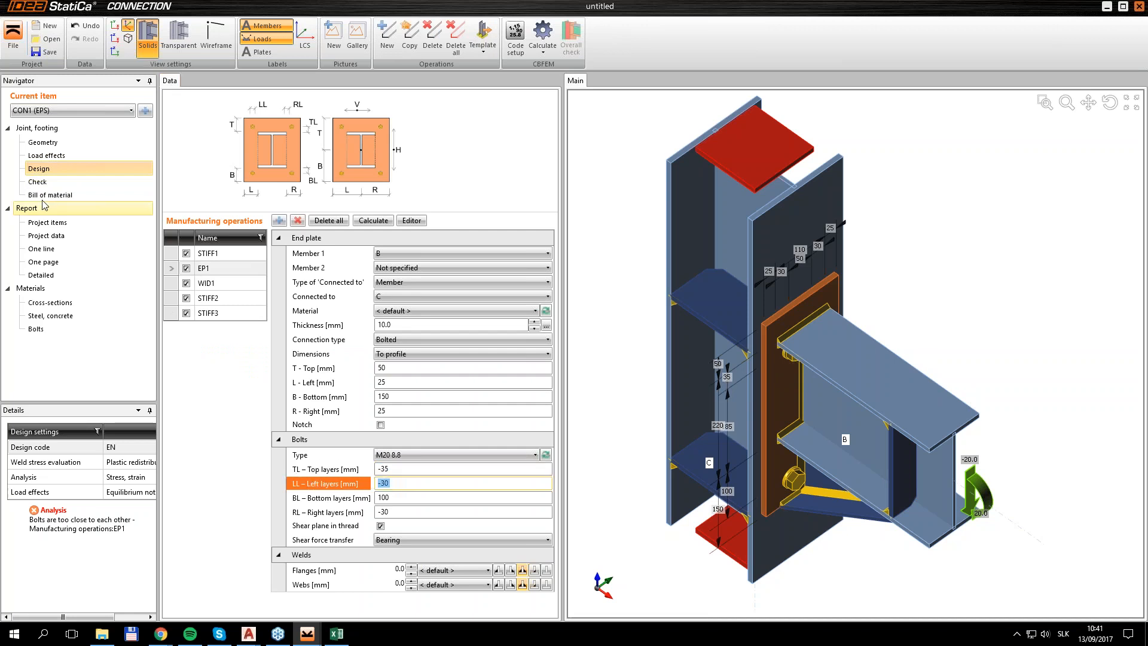
- Calculate the joint check and open the bolt results
left_click(51, 182)
left_click(416, 33)
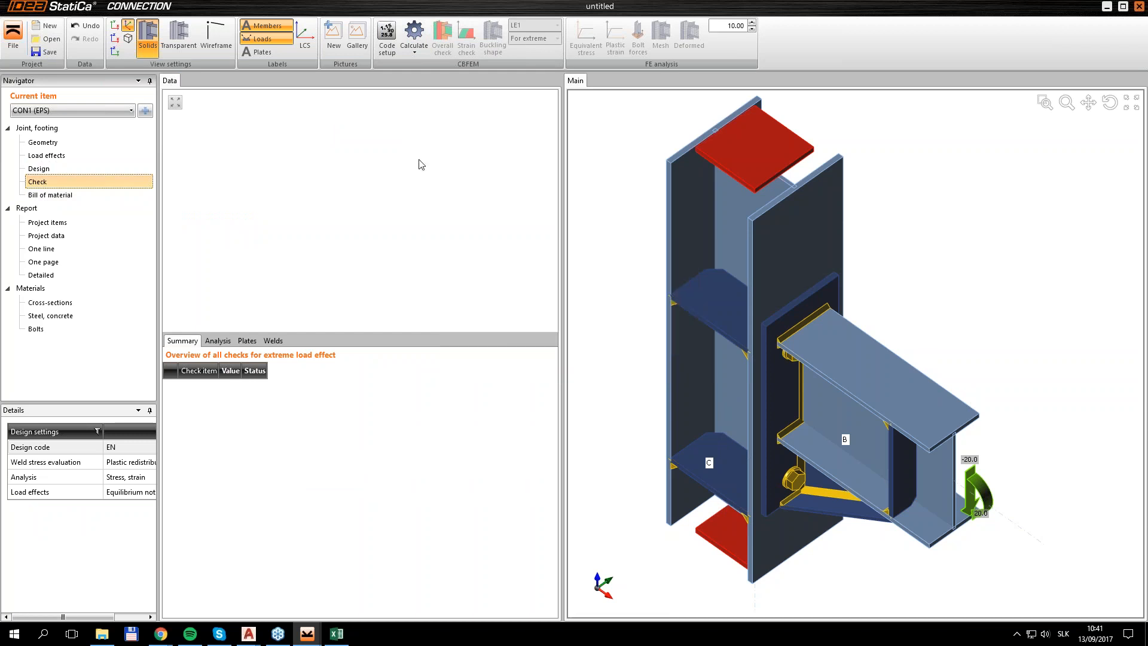
left_click(271, 340)
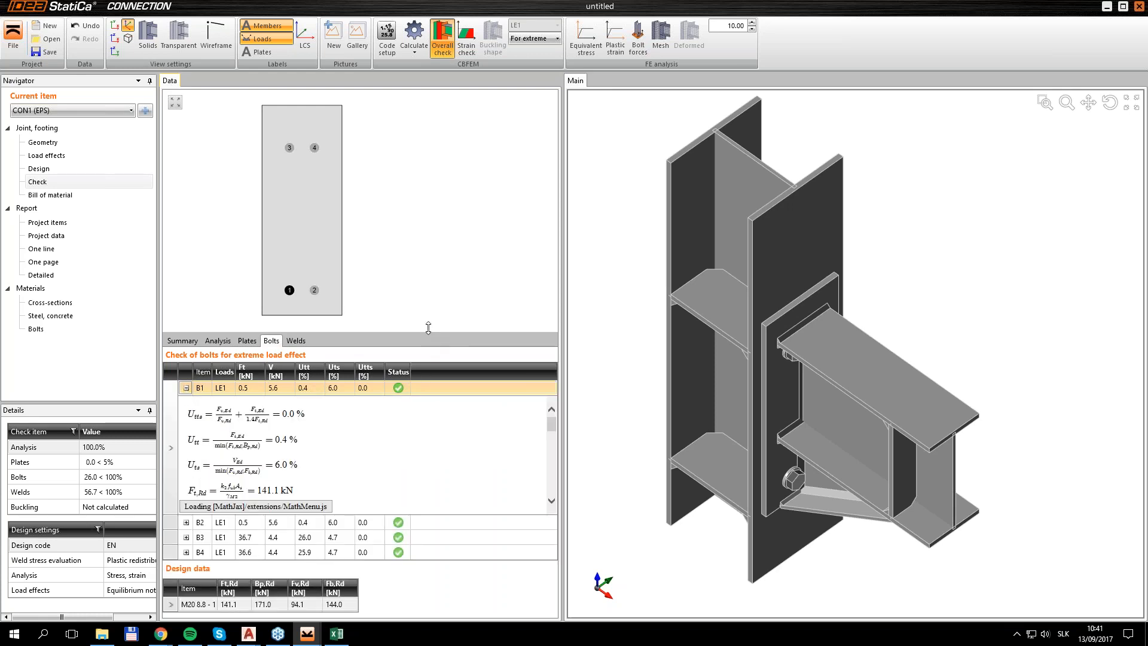
- Examine the check formulas of bolt B1 and of the STIFF1b weld on column flange C-bfl 1
left_click_drag(429, 328, 426, 161)
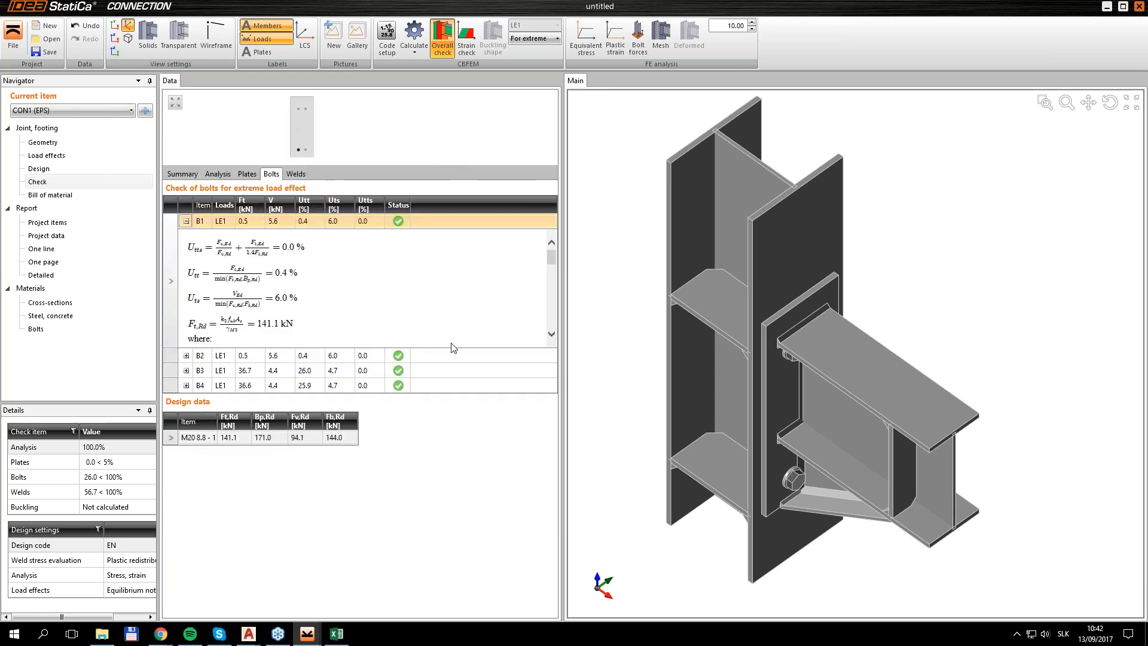
left_click_drag(555, 254, 554, 267)
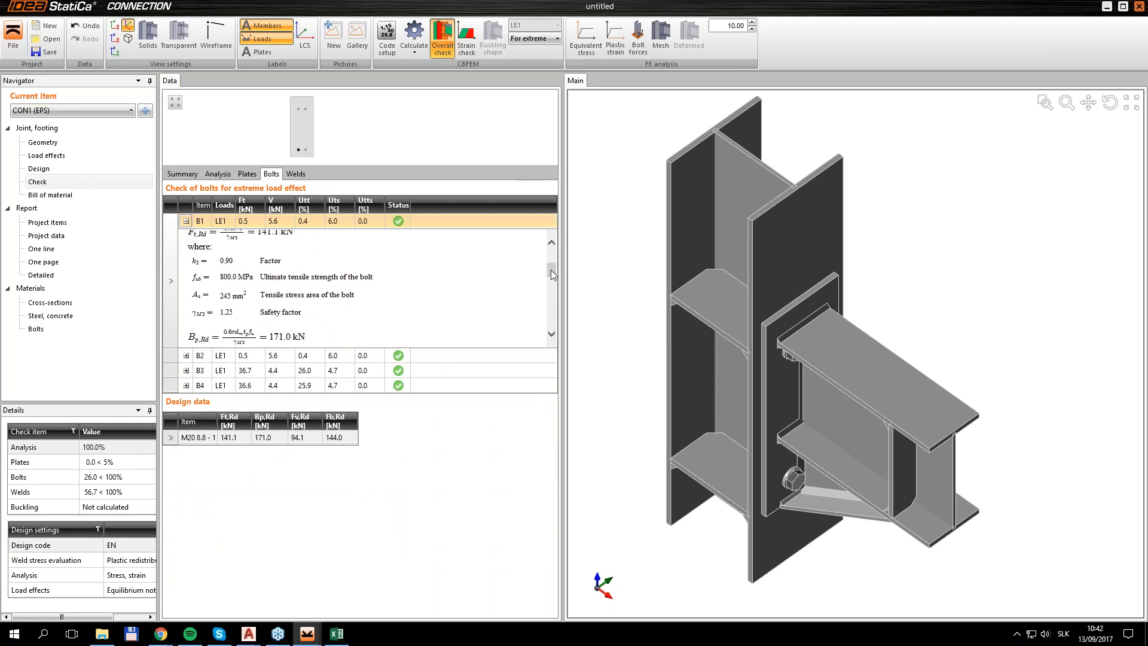
left_click_drag(551, 270, 551, 278)
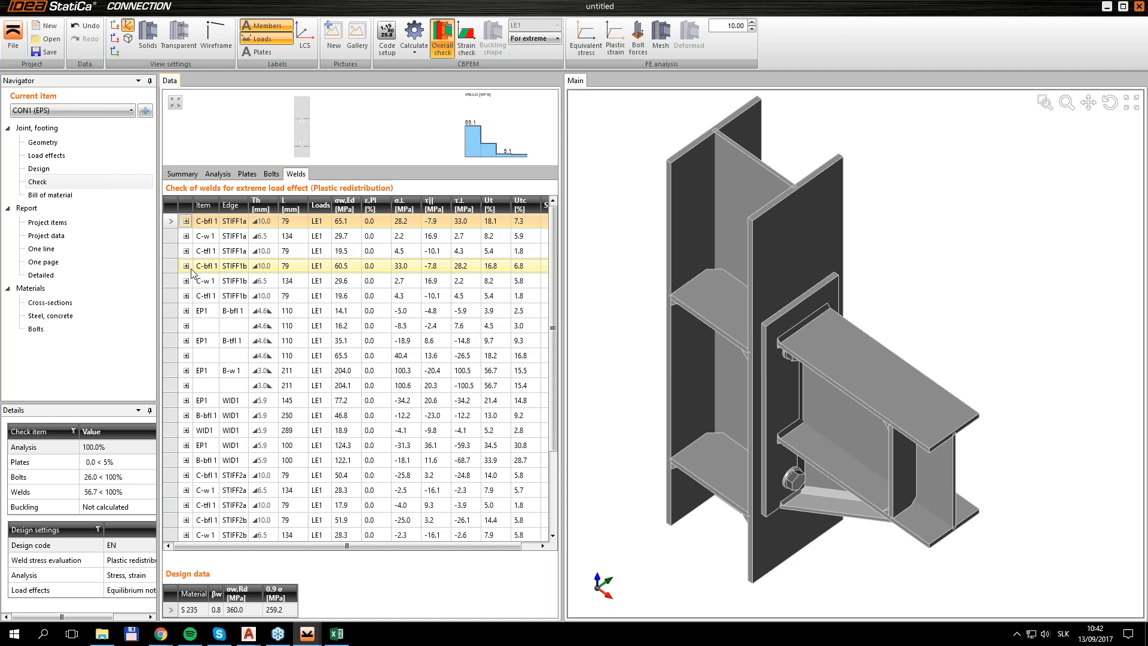
left_click(186, 267)
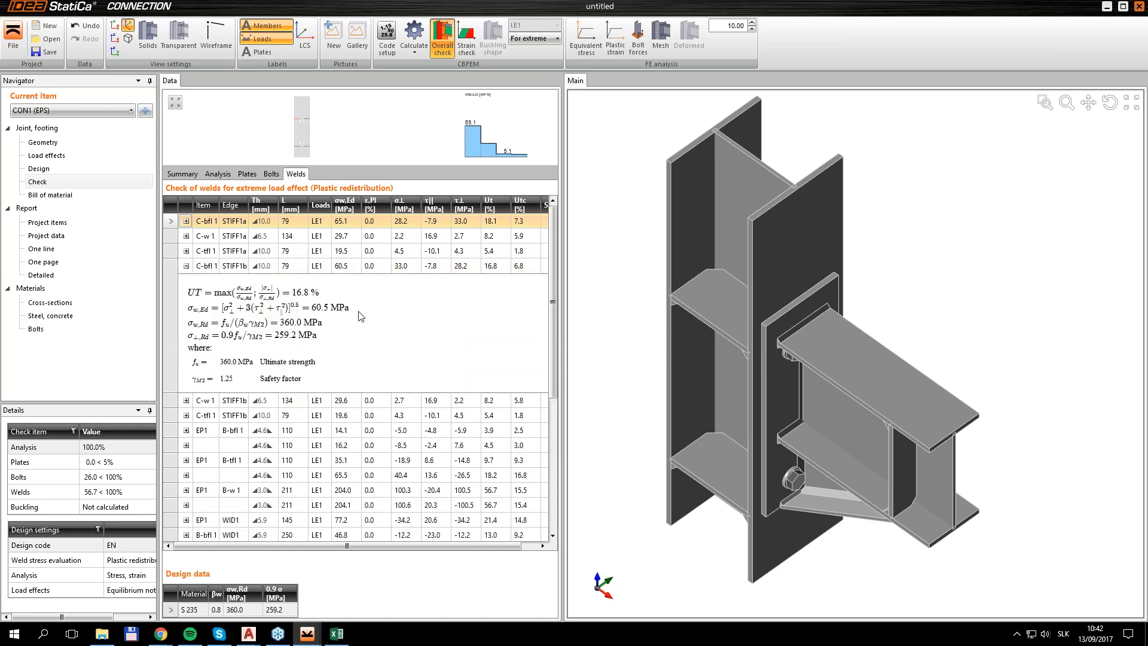
scroll(406, 312, "down", 1)
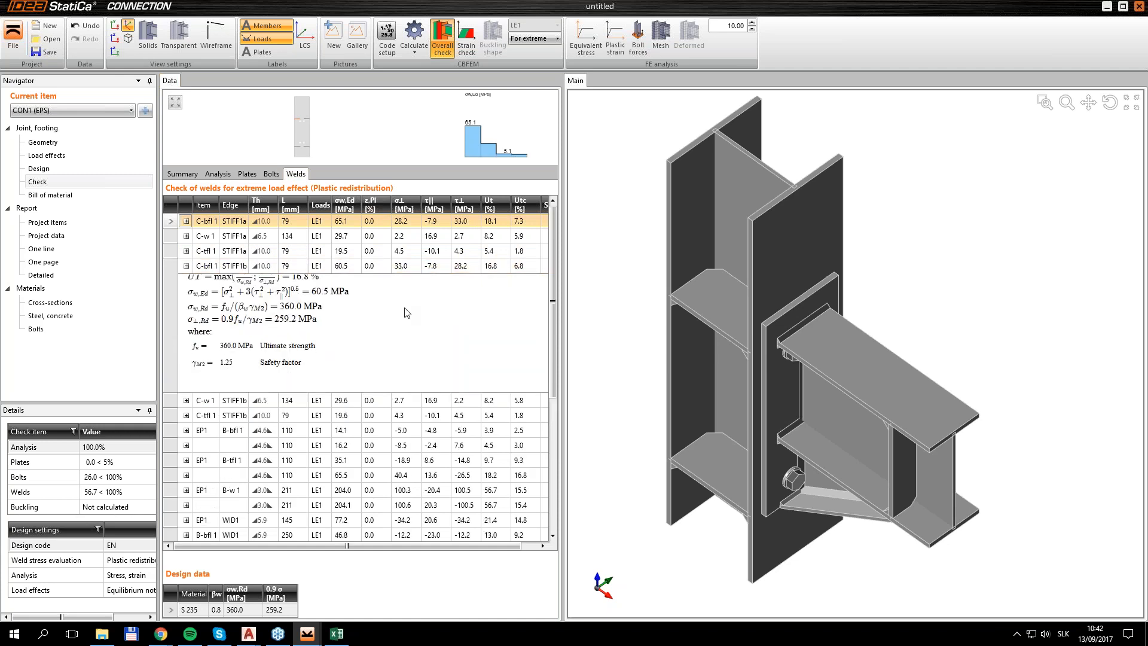
- Generate the one-page report and examine the code settings with their Eurocode and ETAG references
left_click(58, 264)
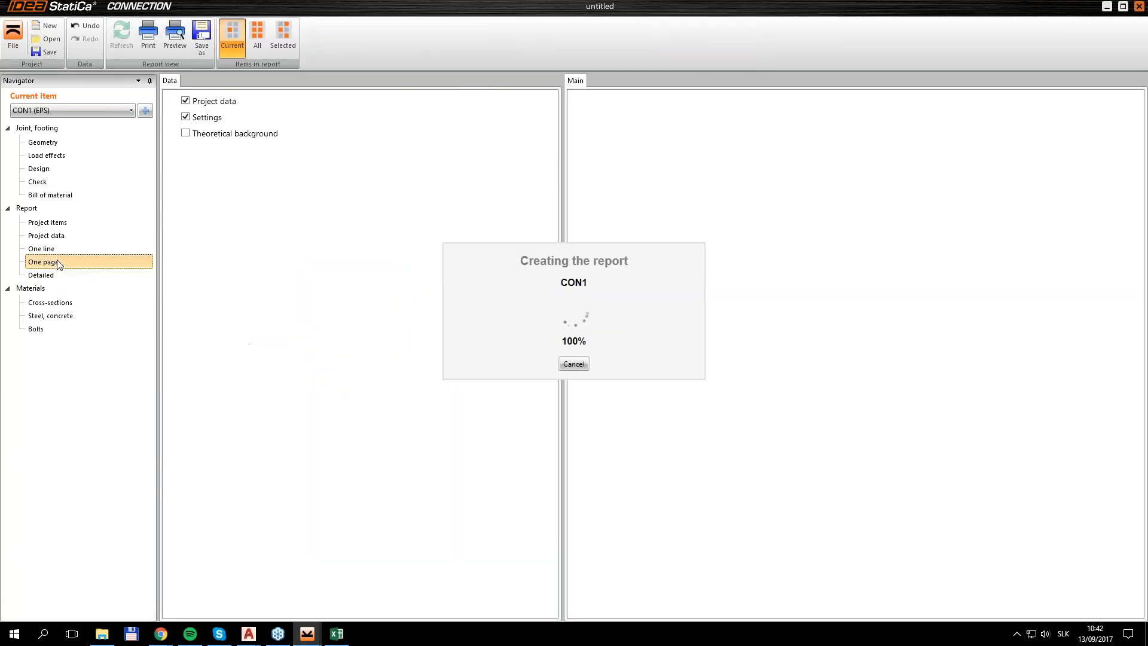
scroll(1011, 344, "down", 5)
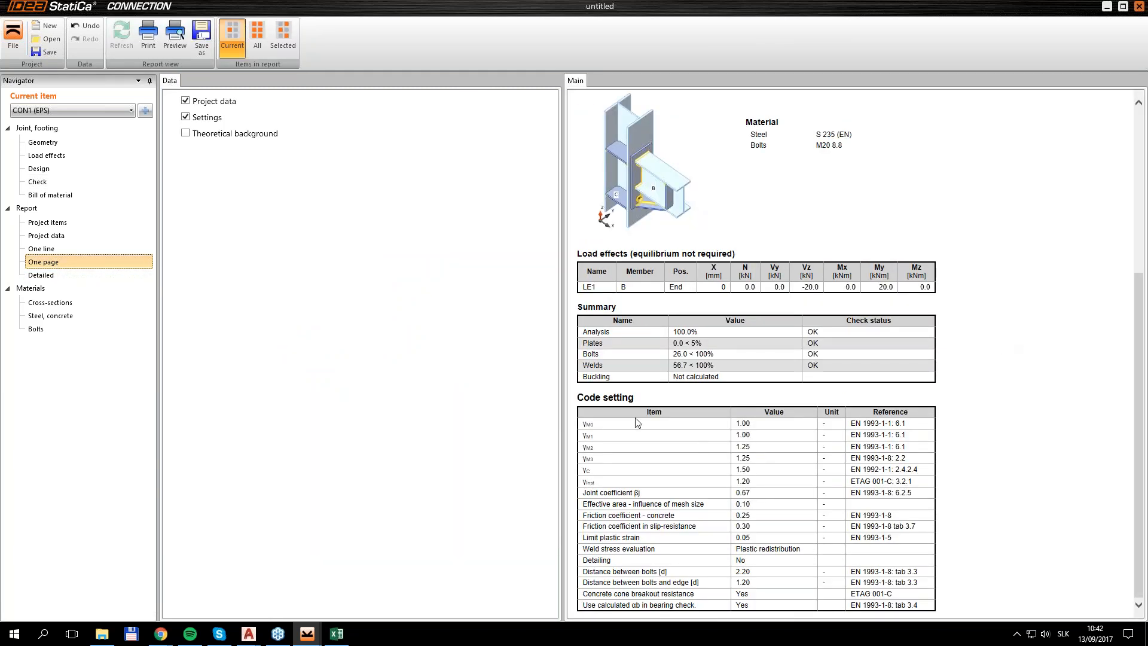
left_click_drag(574, 398, 653, 401)
left_click(655, 402)
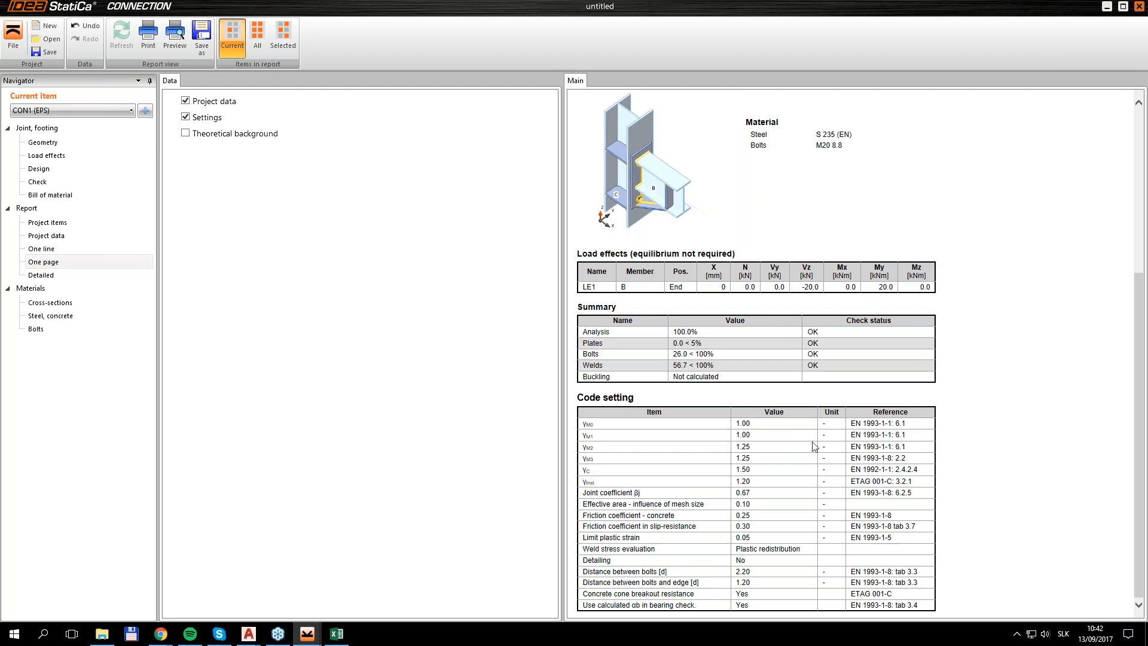
left_click_drag(854, 424, 935, 427)
mouse_move(850, 482)
left_mouse_down()
mouse_move(920, 486)
mouse_move(851, 481)
left_mouse_up()
left_click(922, 482)
left_click(922, 483)
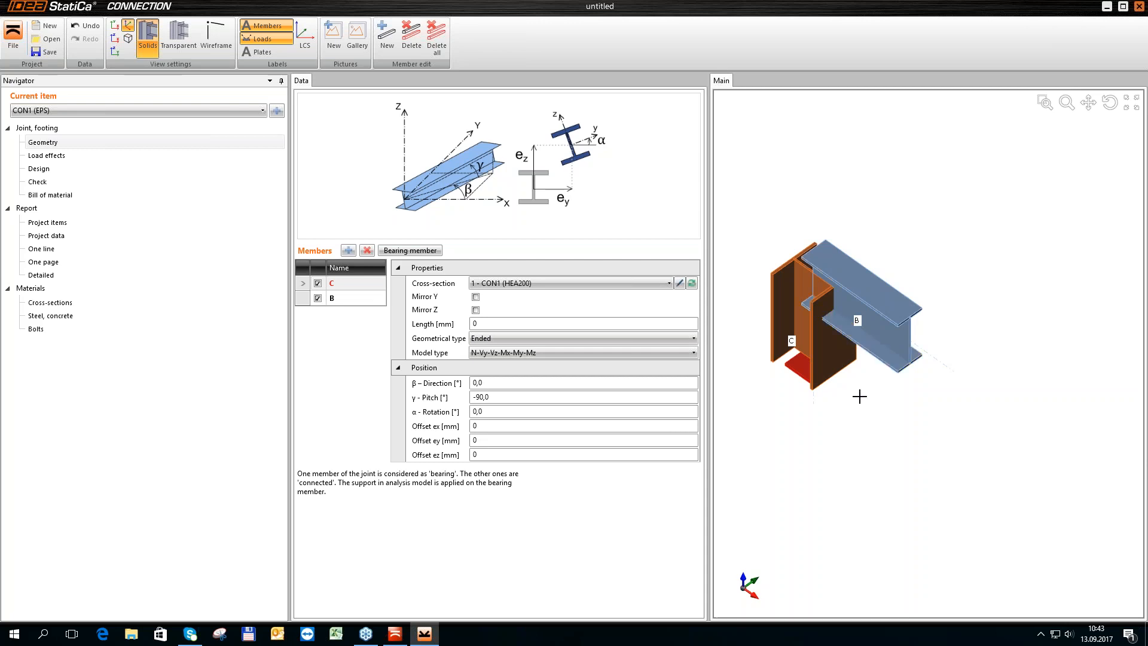
- Start a new cold-formed general thin-walled cross-section for column C and open its centerline for editing
left_click(692, 283)
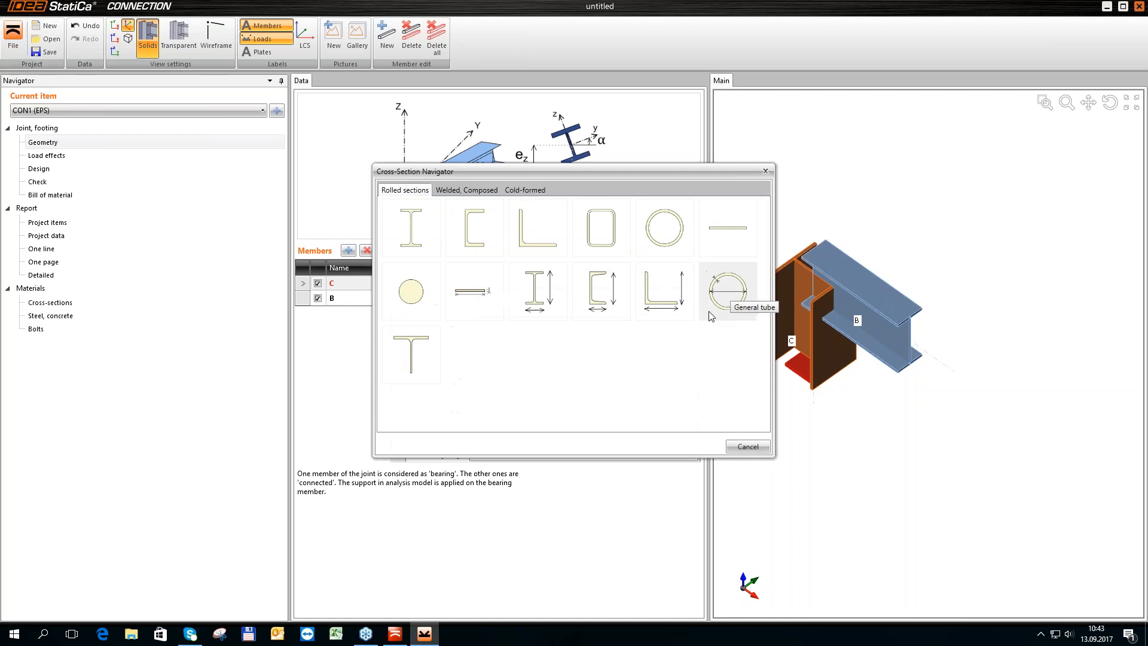
left_click(524, 192)
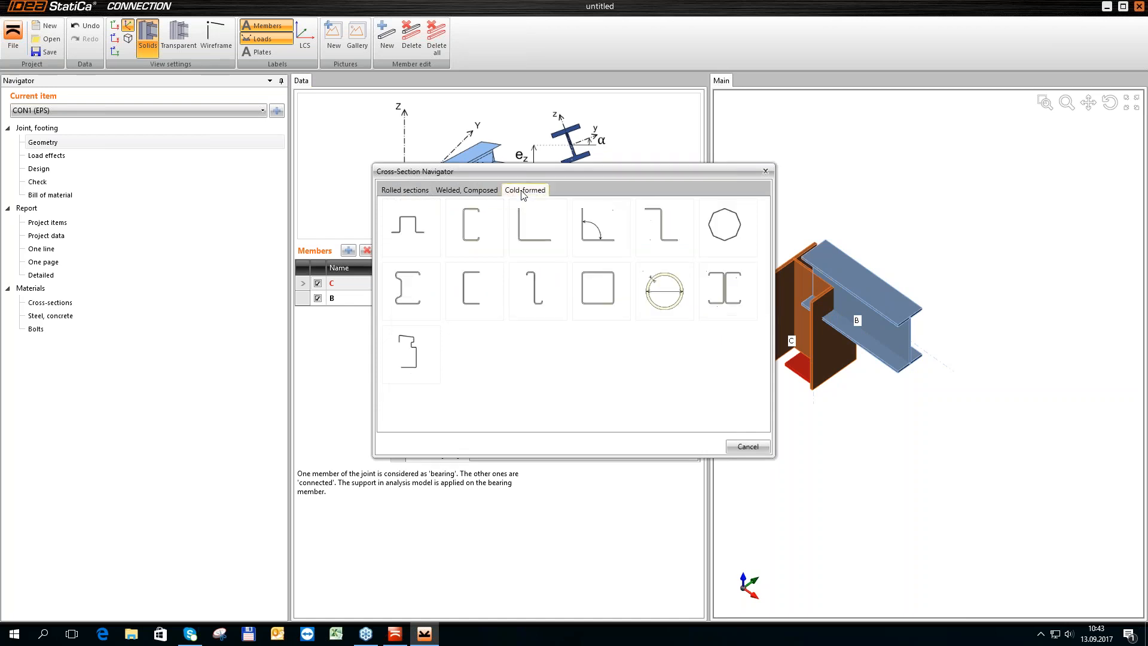
left_click(411, 344)
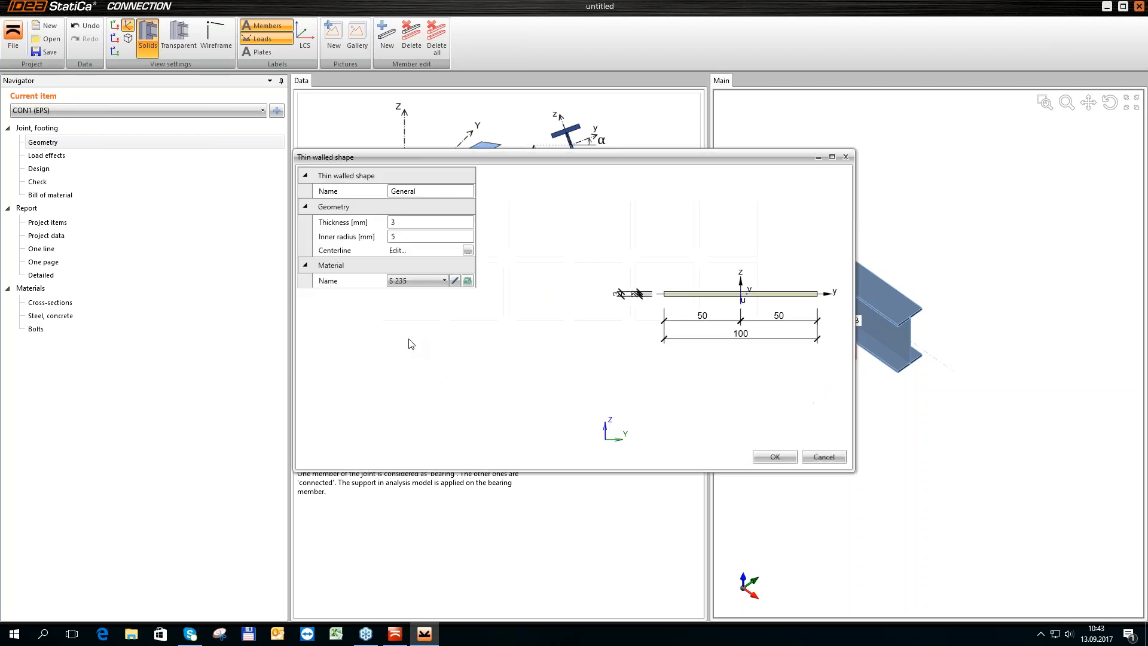
left_click(468, 252)
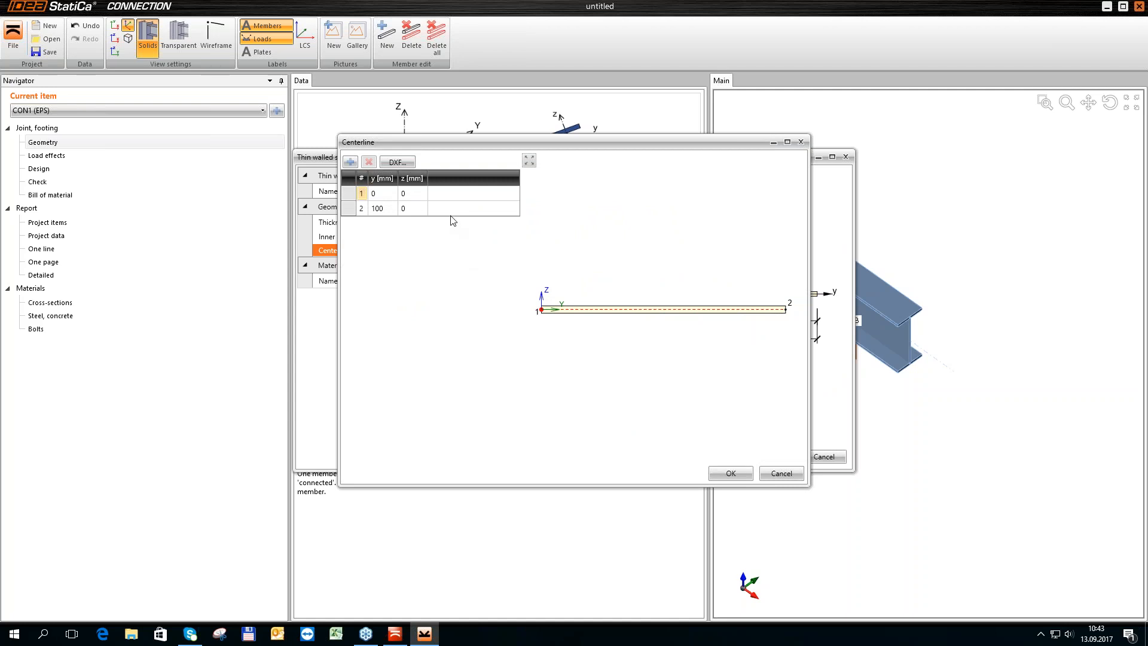
- Load the DXF file cross-section from the desktop as the source of the centerline
left_click(398, 162)
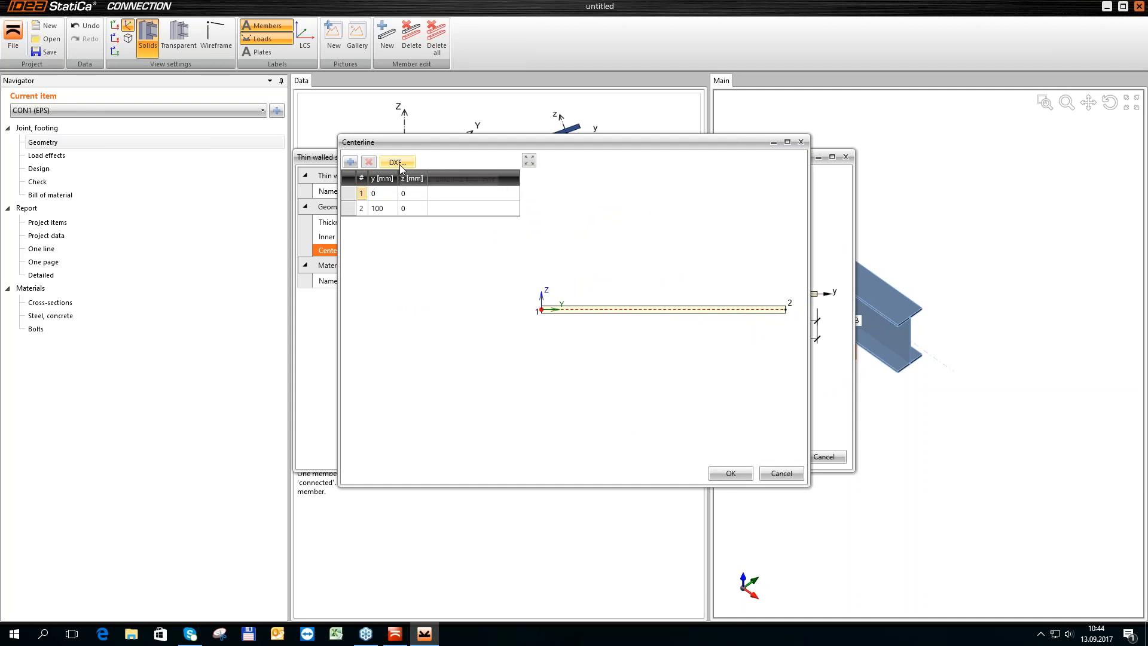
left_click(399, 163)
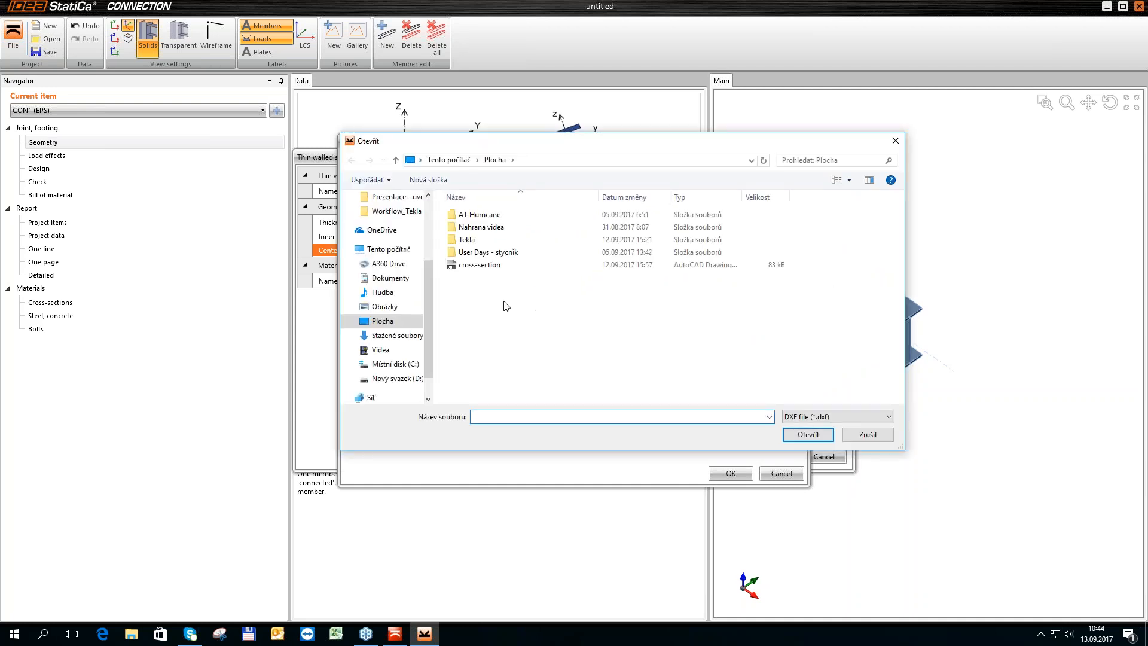
left_click(485, 267)
left_click(813, 437)
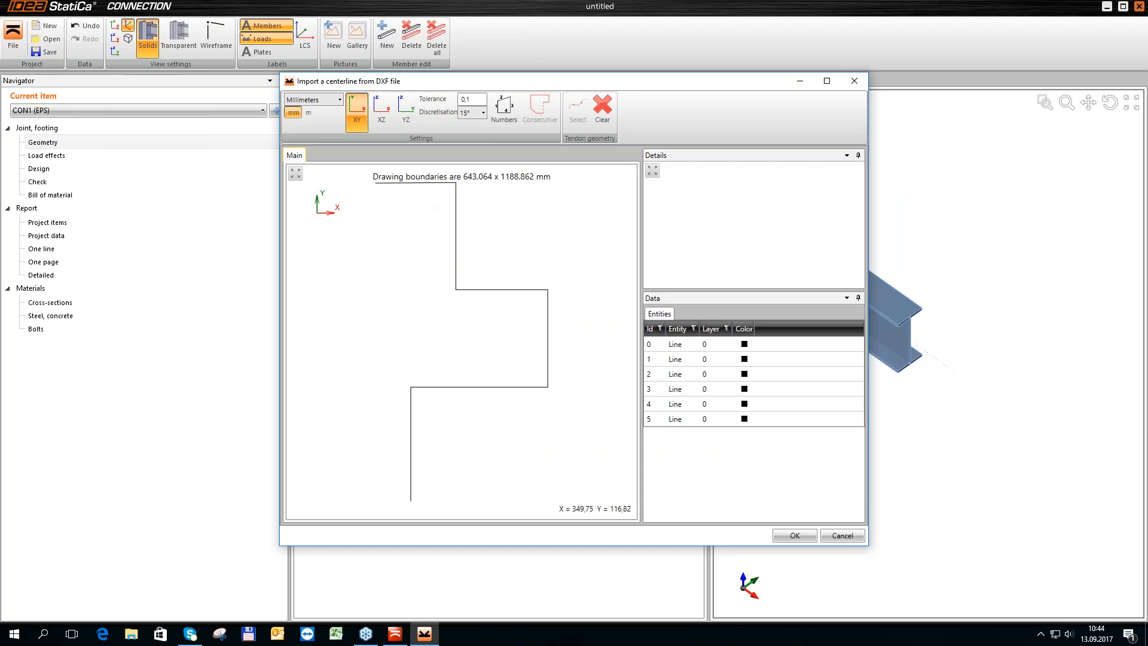
- Select all six connected lines of the DXF drawing as the section's centerline and accept the imported points
left_click(411, 184)
left_click(456, 227)
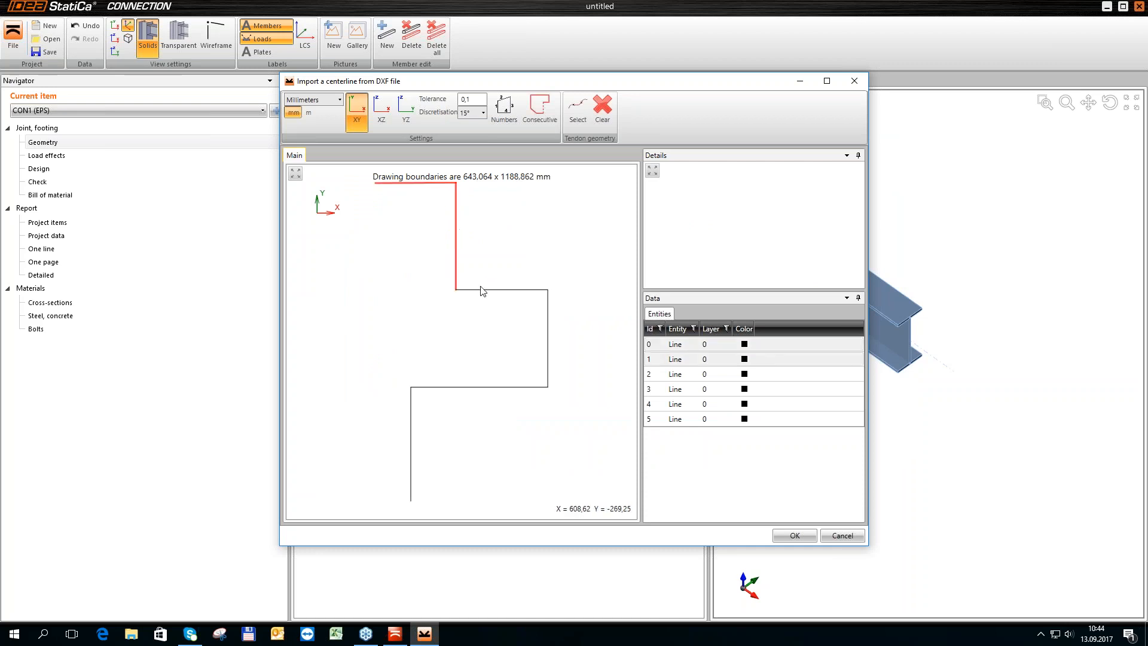
left_click(526, 289)
left_click(547, 317)
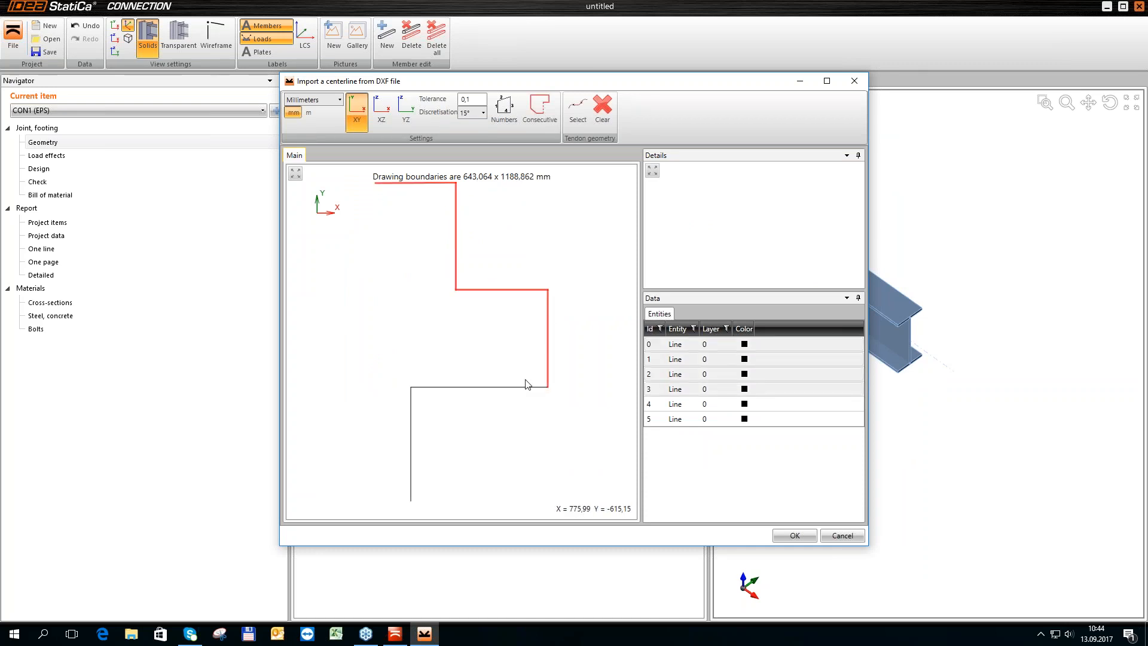
left_click(472, 387)
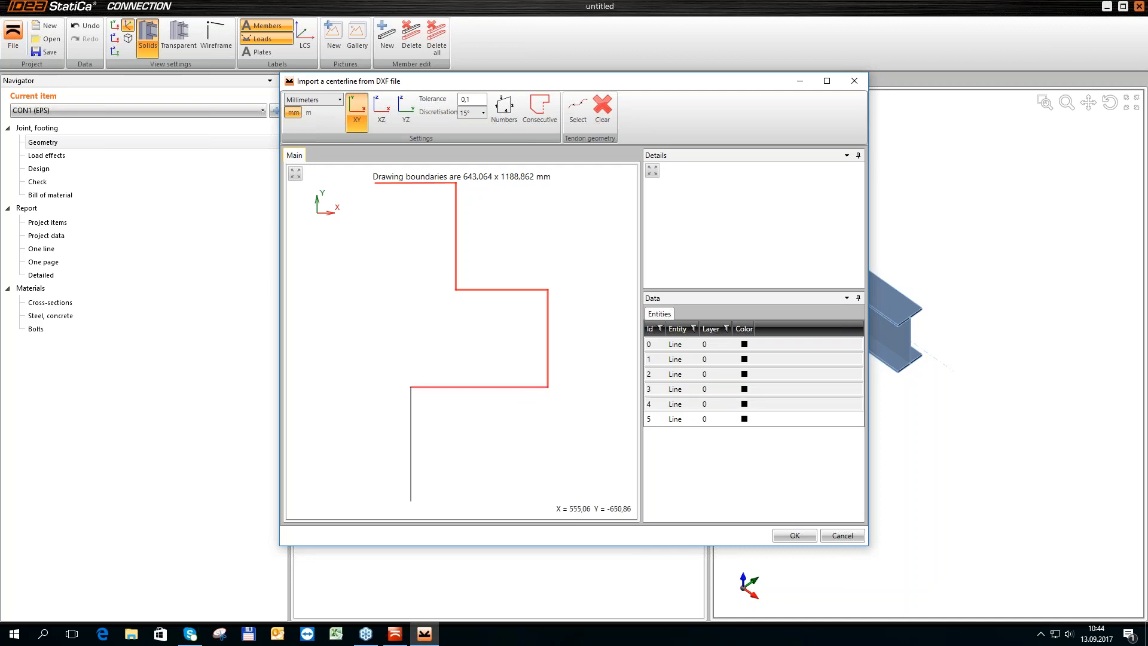
left_click(411, 424)
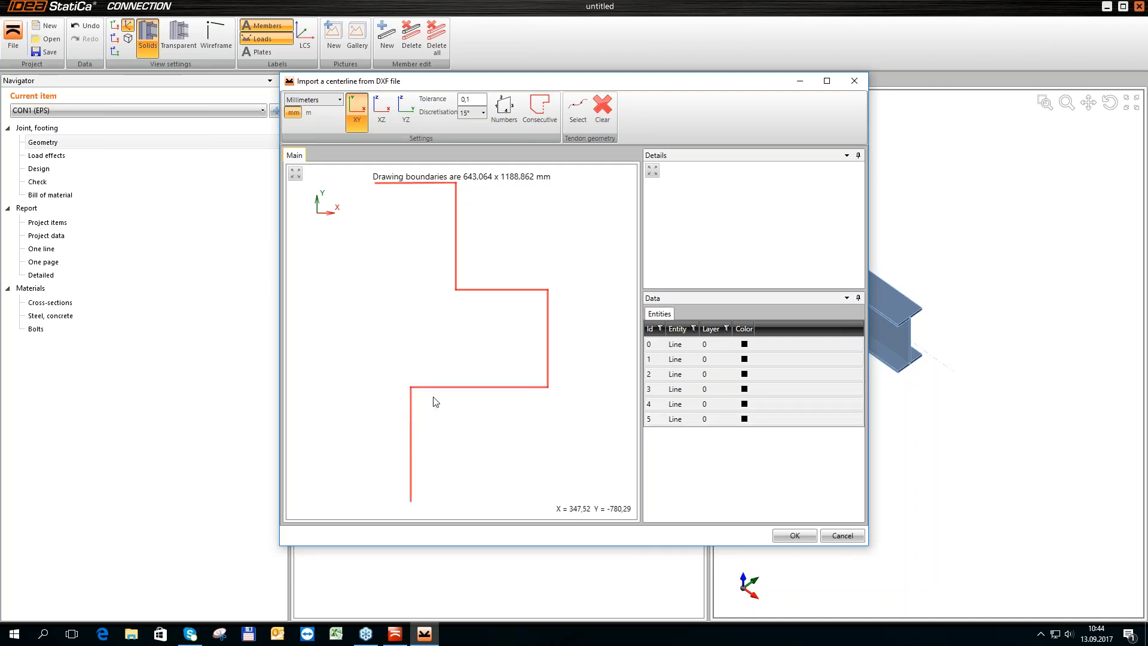
left_click(543, 124)
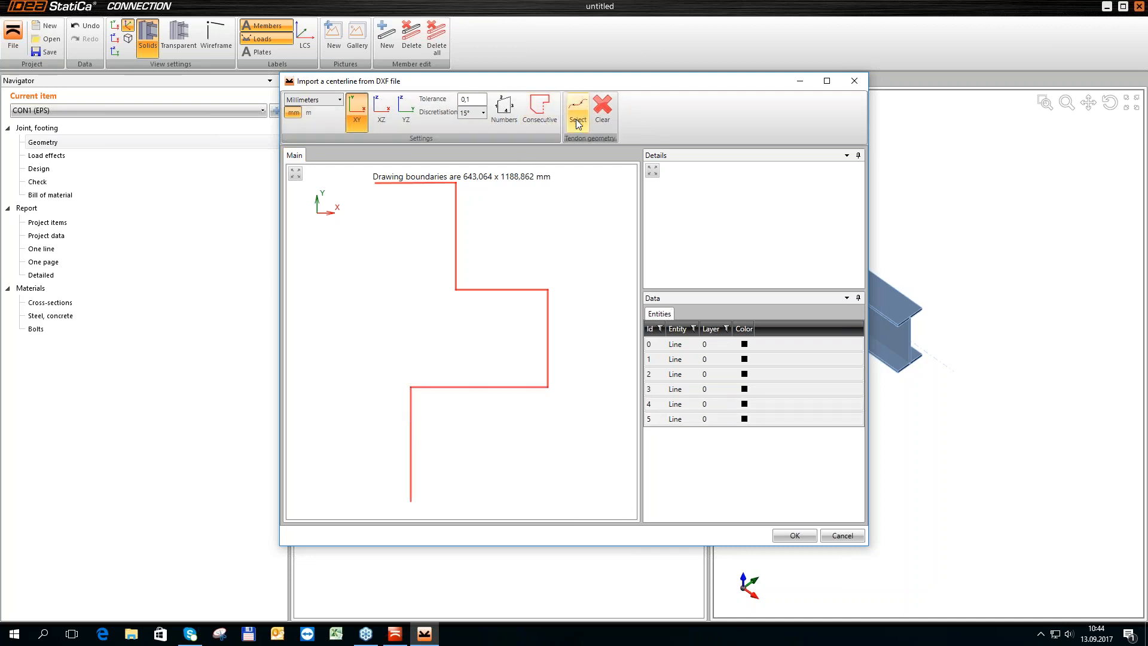
left_click(786, 537)
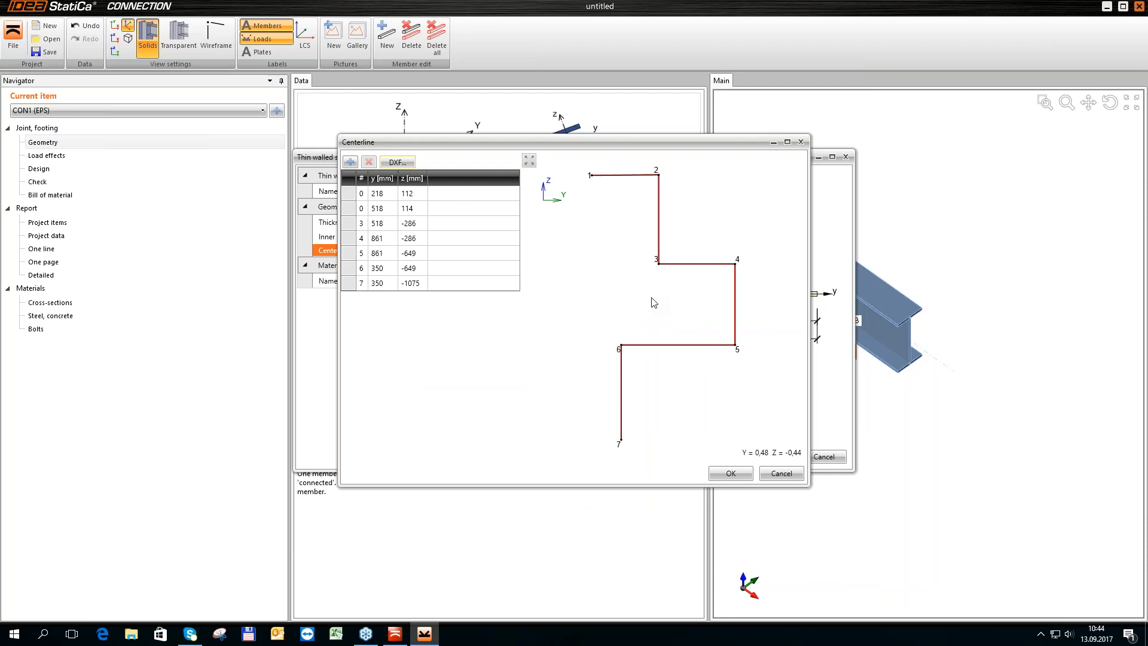
left_click(732, 476)
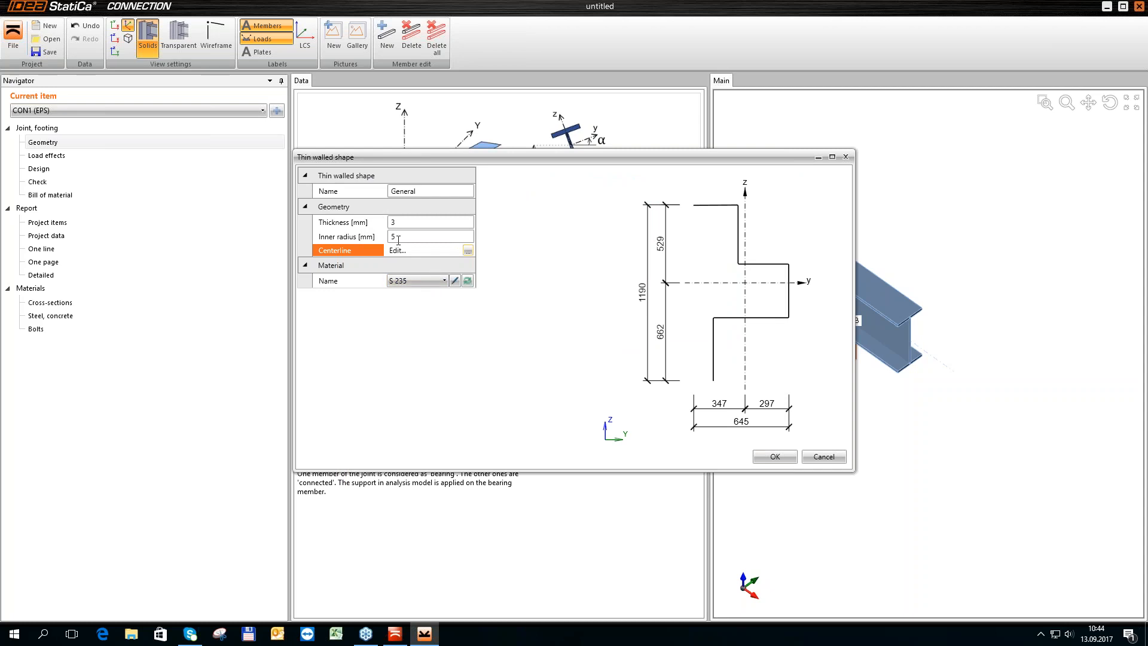
- Apply the section to column C with 10 mm thickness and 10 mm inner radius, and minimize the project window
left_click(360, 225)
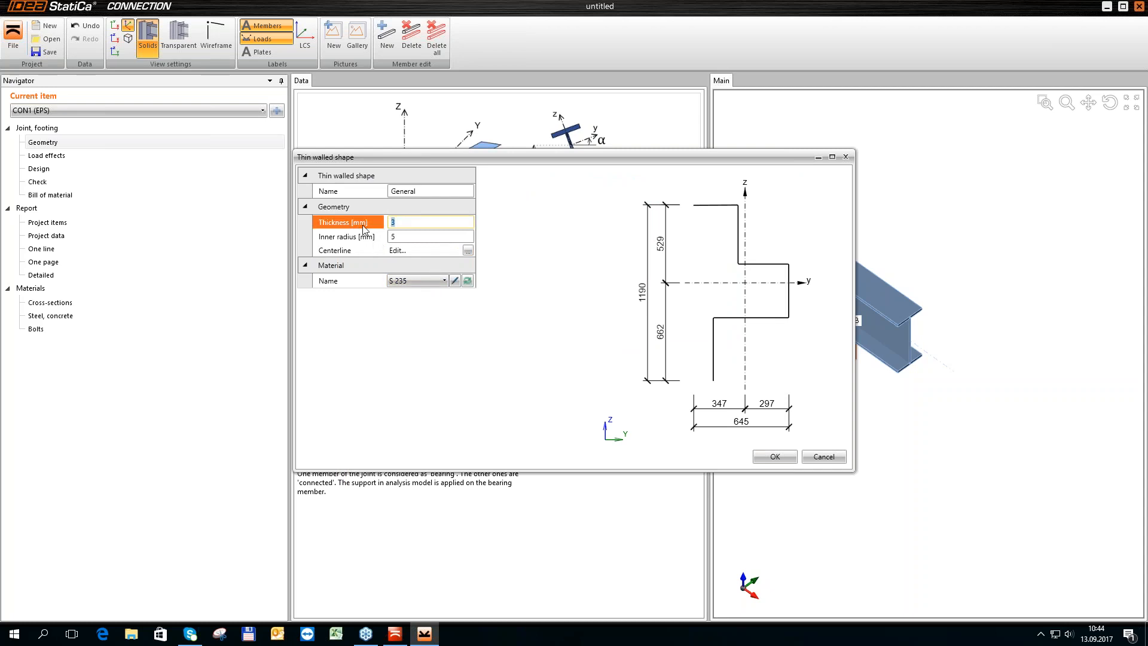
type("10")
key("Tab")
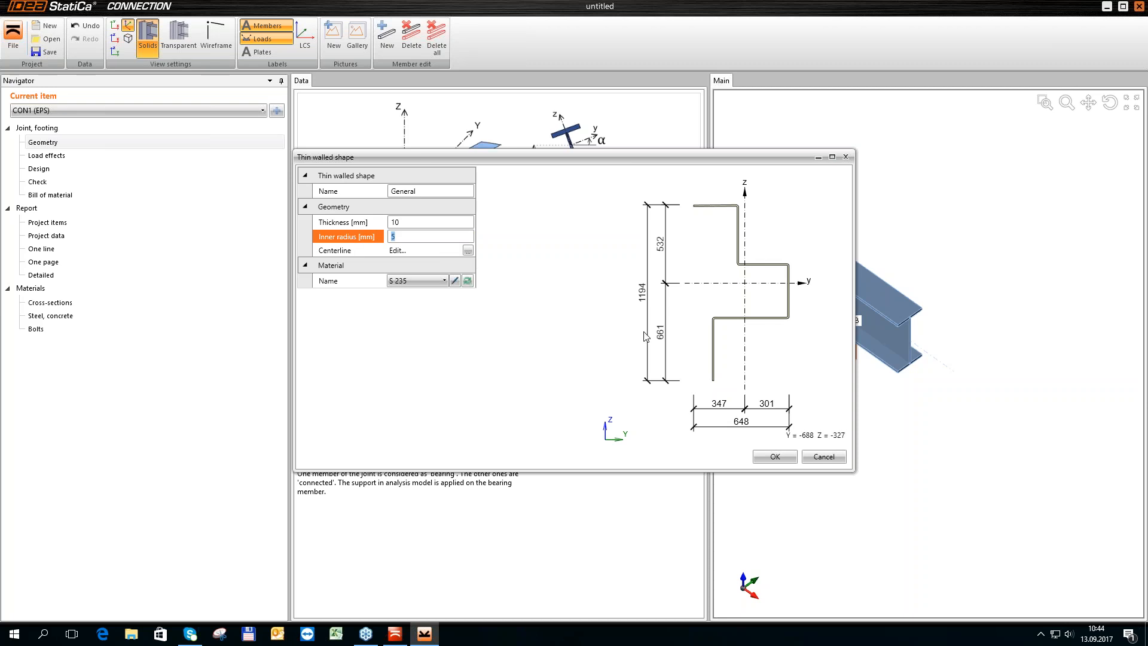
type("10")
key("Tab")
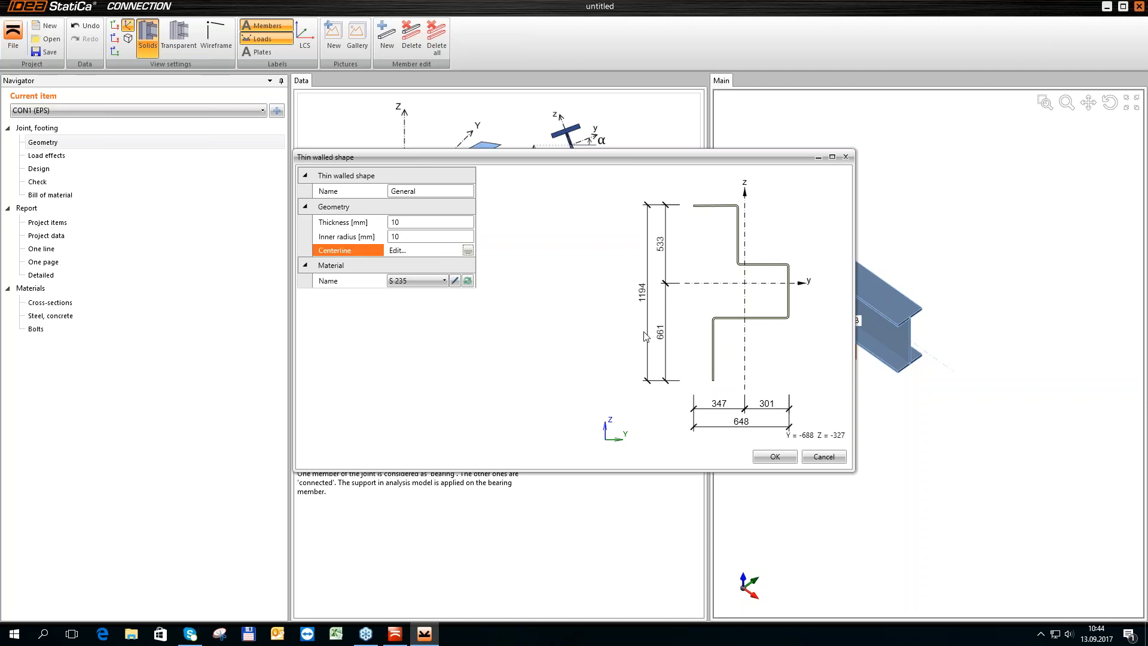
left_click(787, 458)
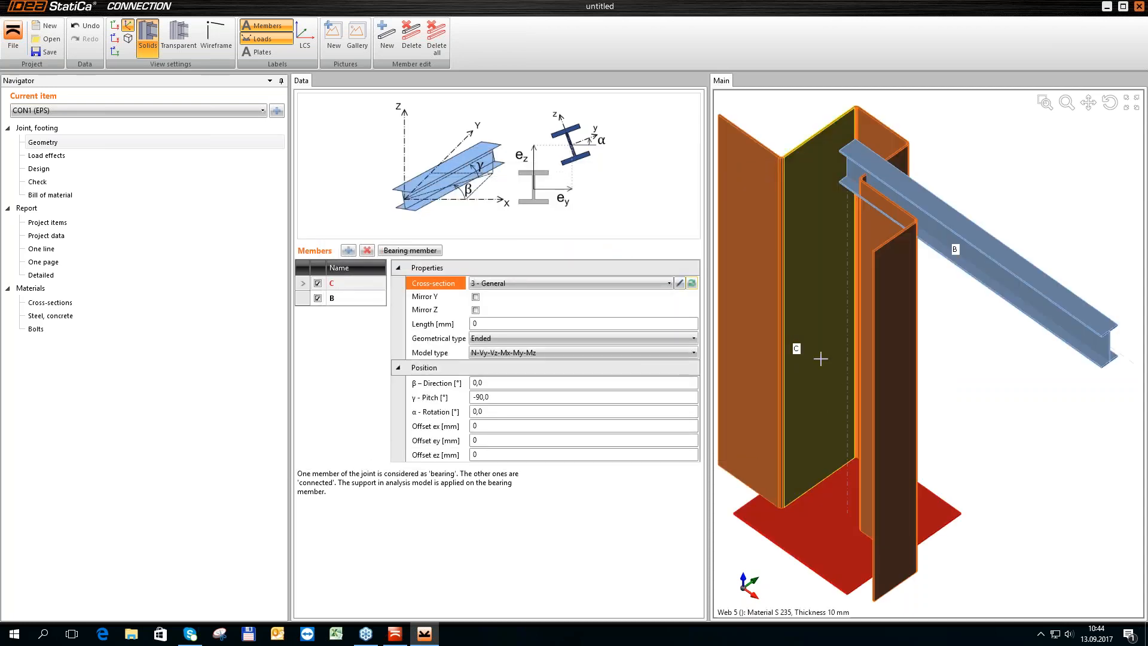
scroll(822, 359, "down", 2)
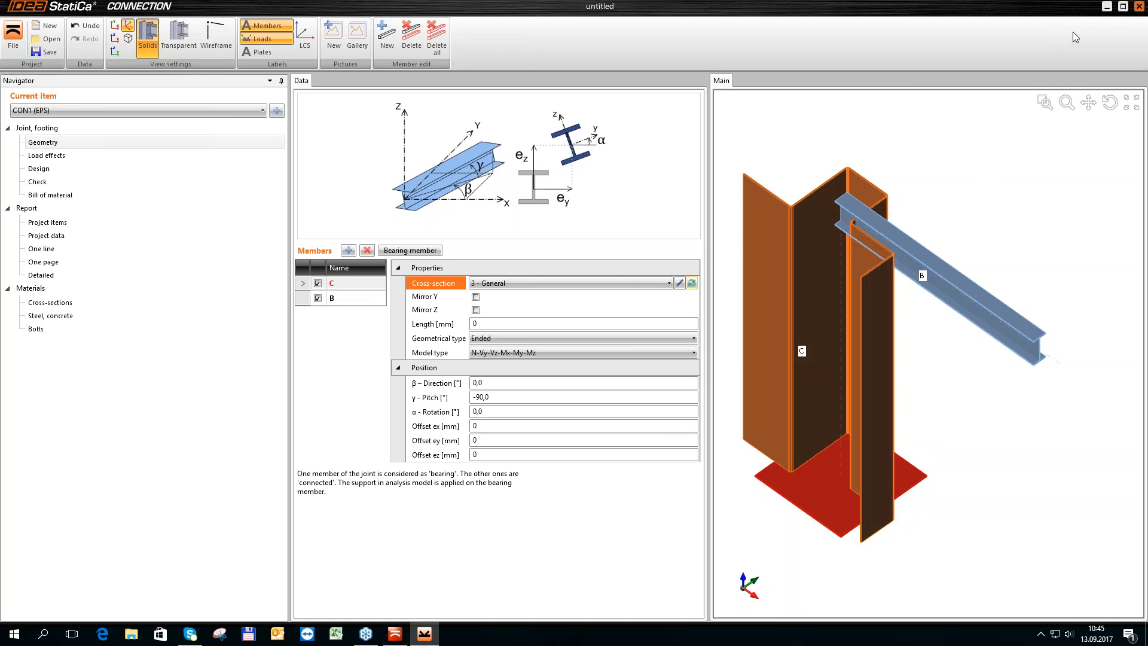
left_click(1107, 7)
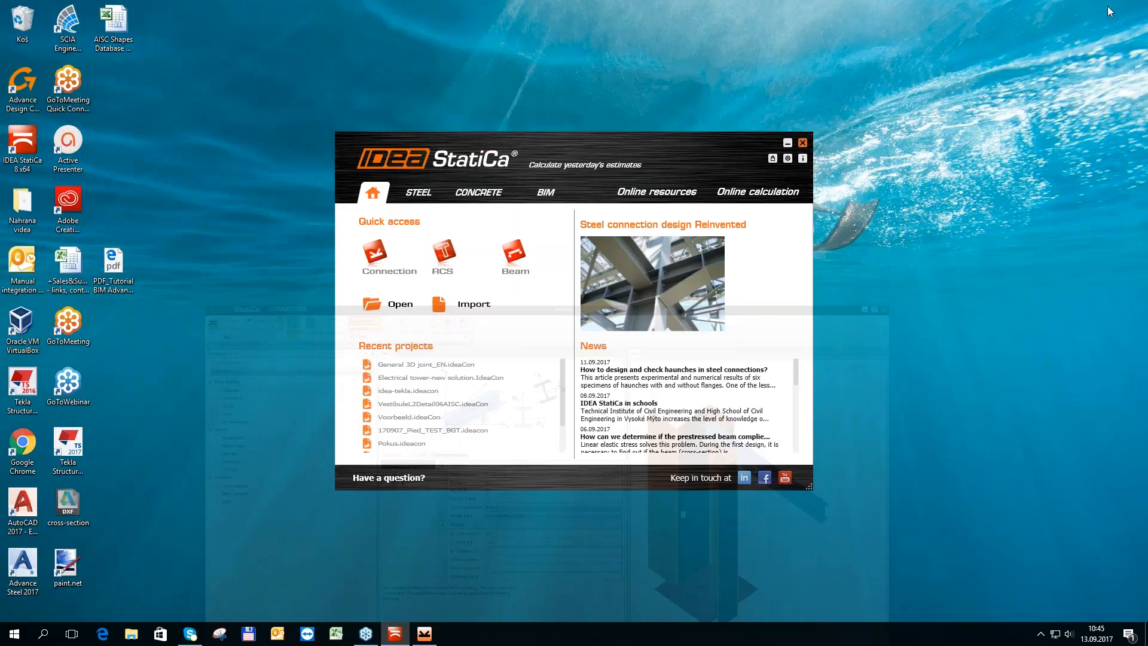